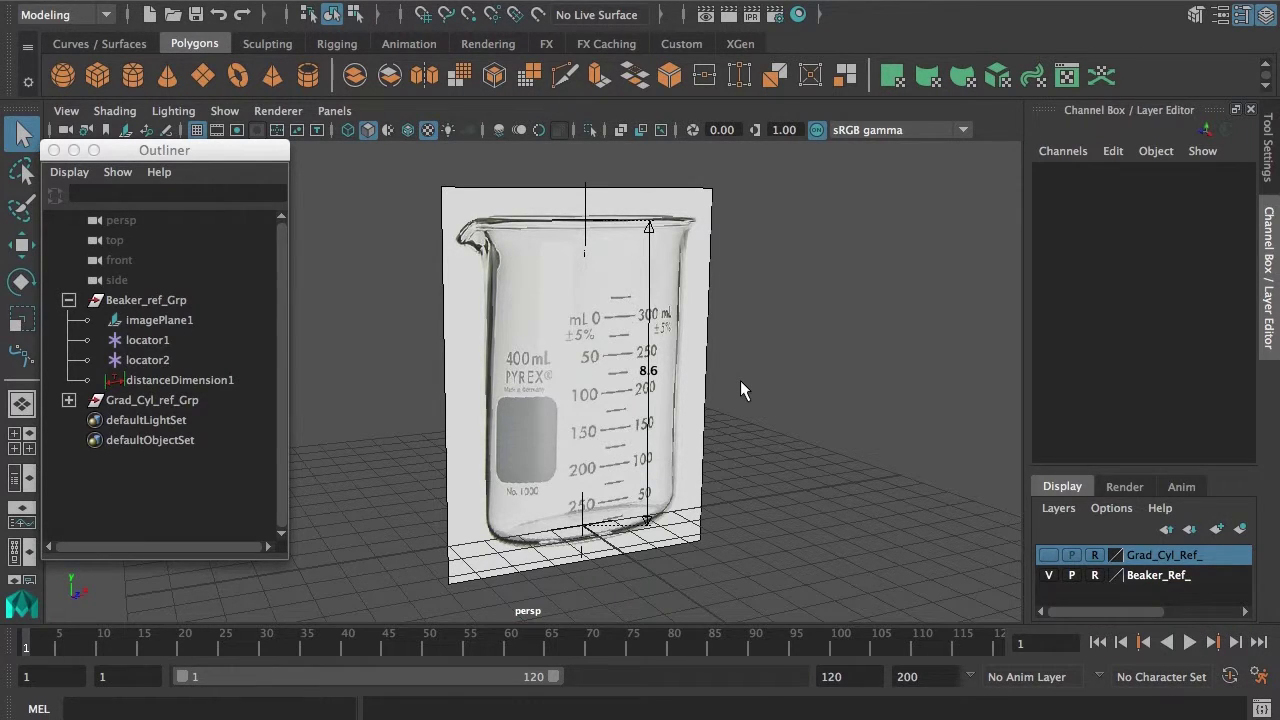
- Examine the beaker reference image in the perspective view, checking its rim, side walls and base
alt+drag(748, 437, 574, 405)
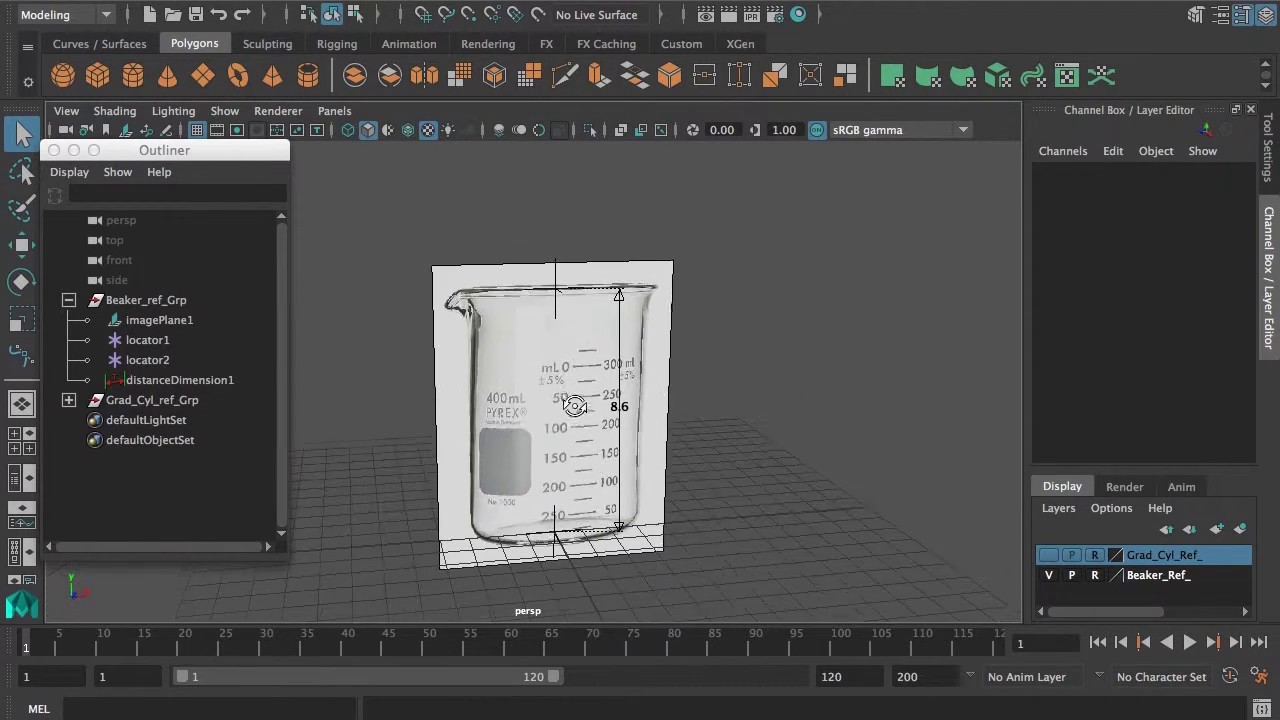
alt+drag(574, 472, 574, 403)
scroll(574, 400, up, 3)
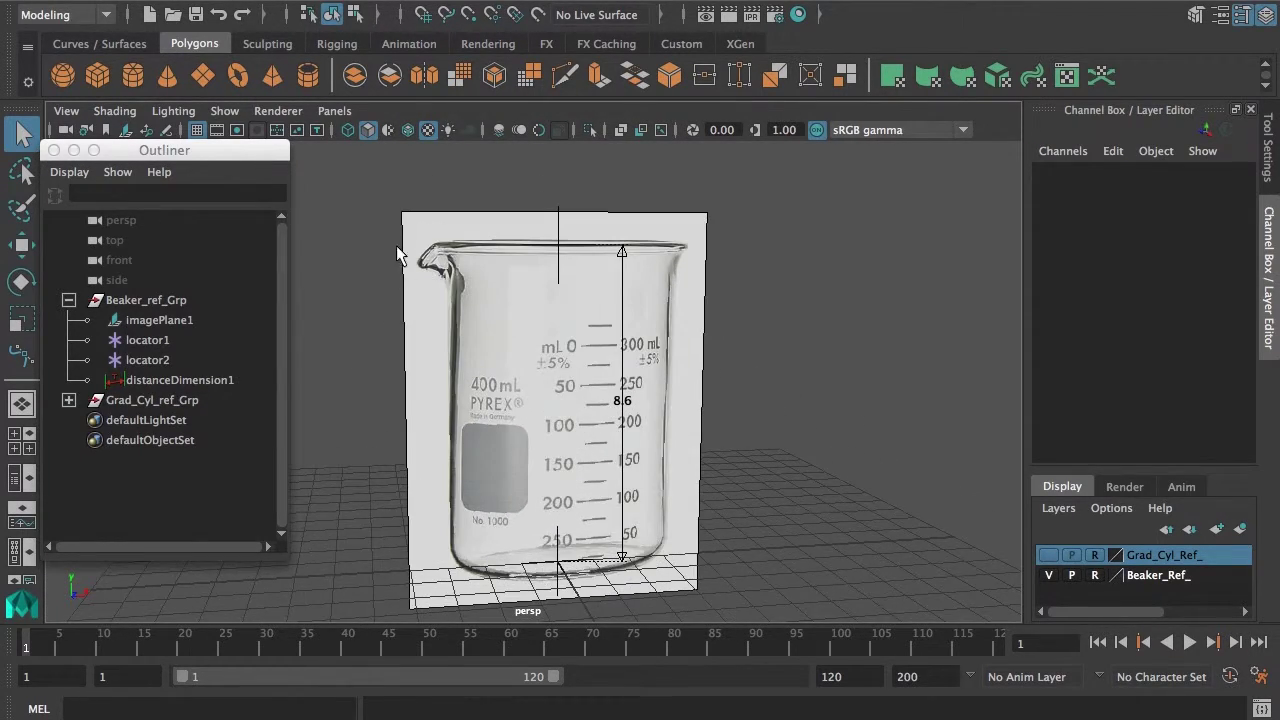
alt+drag(522, 287, 554, 276)
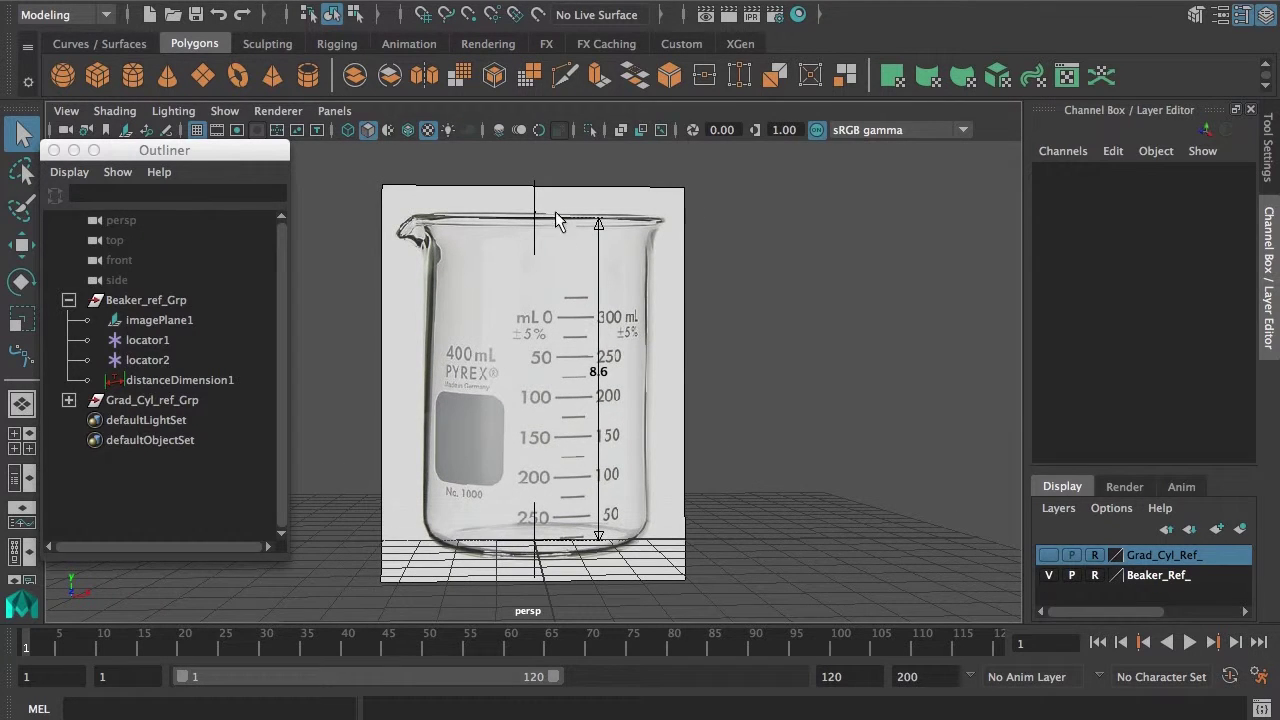
alt+drag(624, 535, 612, 360)
scroll(615, 350, up, 2)
scroll(615, 348, up, 2)
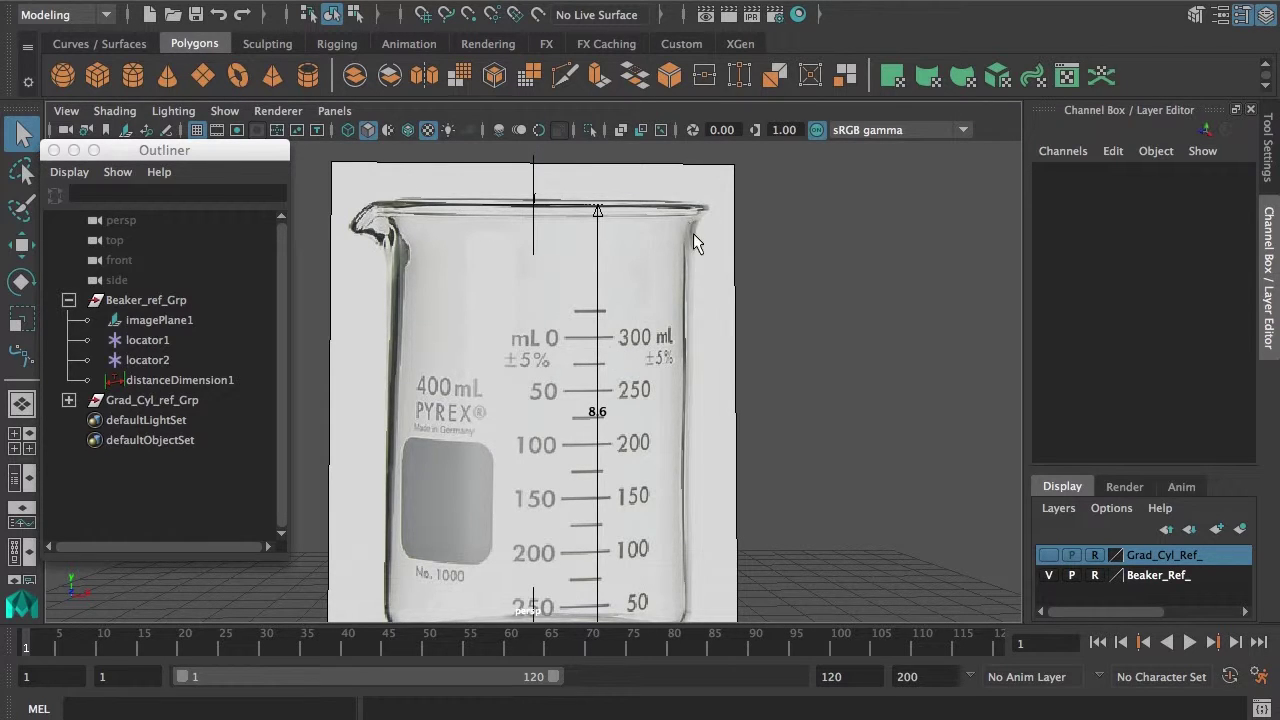
scroll(700, 230, up, 1)
alt+drag(582, 397, 617, 435)
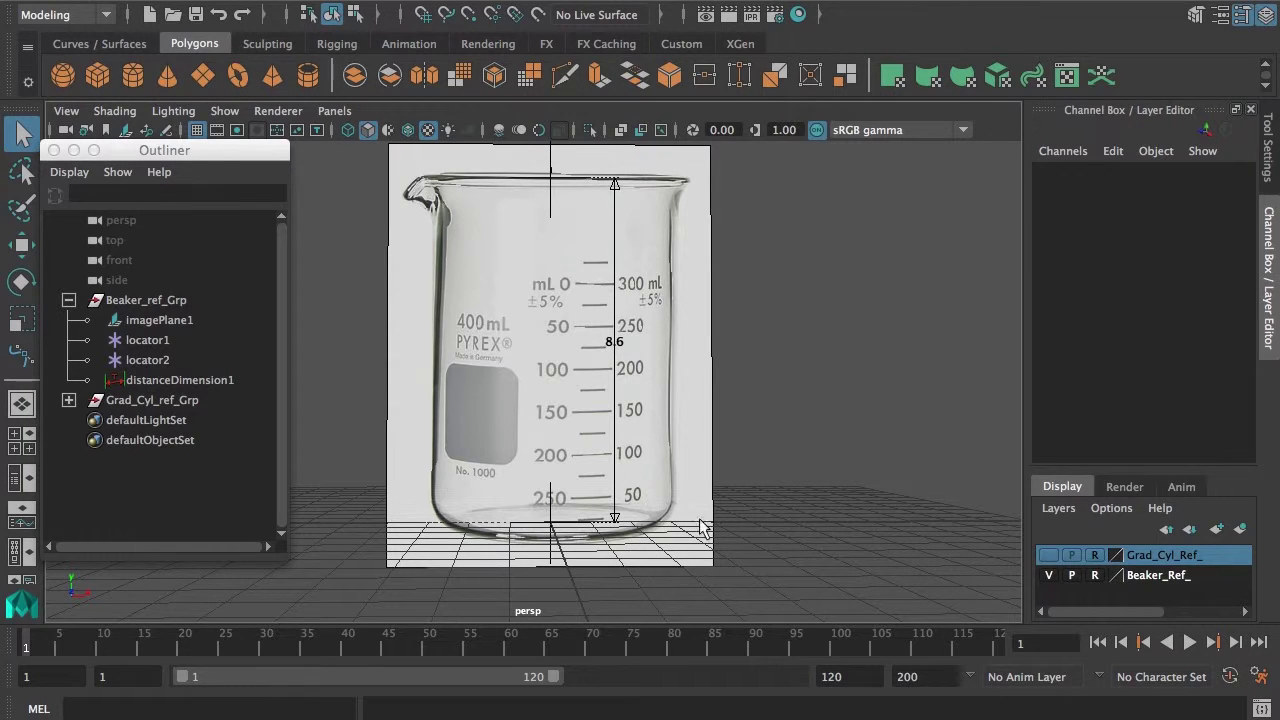
alt+drag(598, 405, 698, 458)
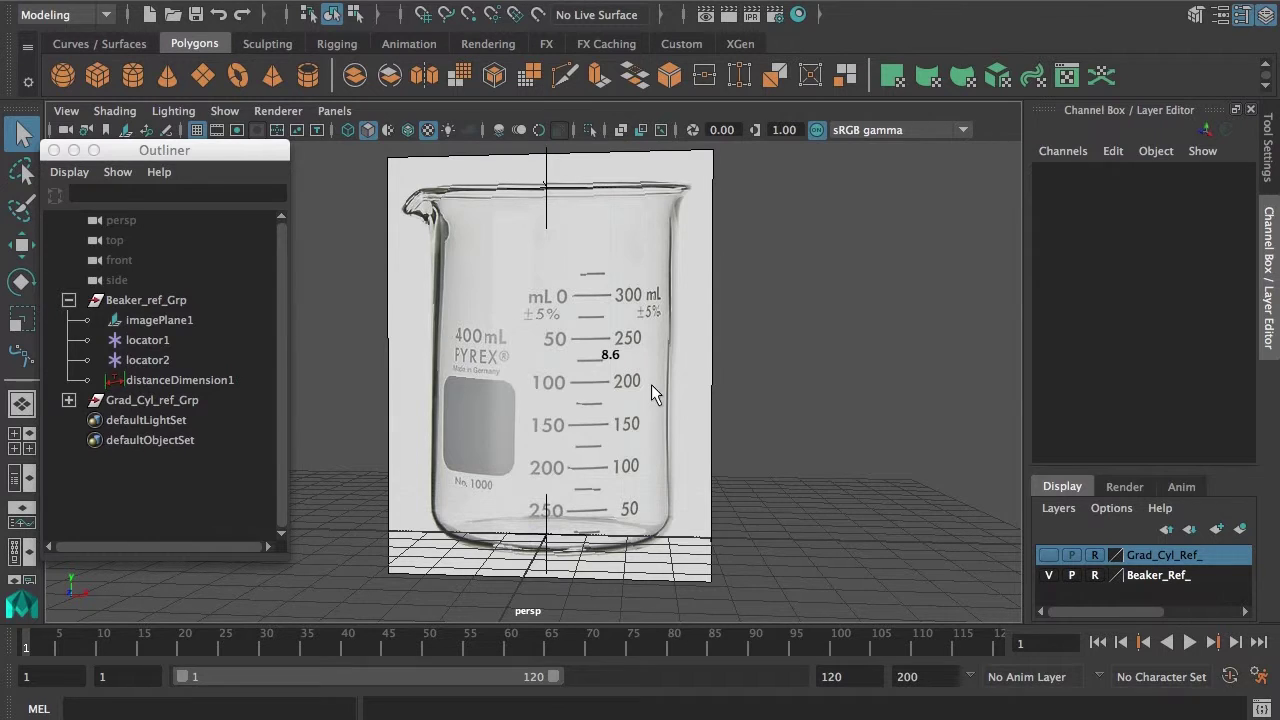
alt+drag(651, 392, 680, 458)
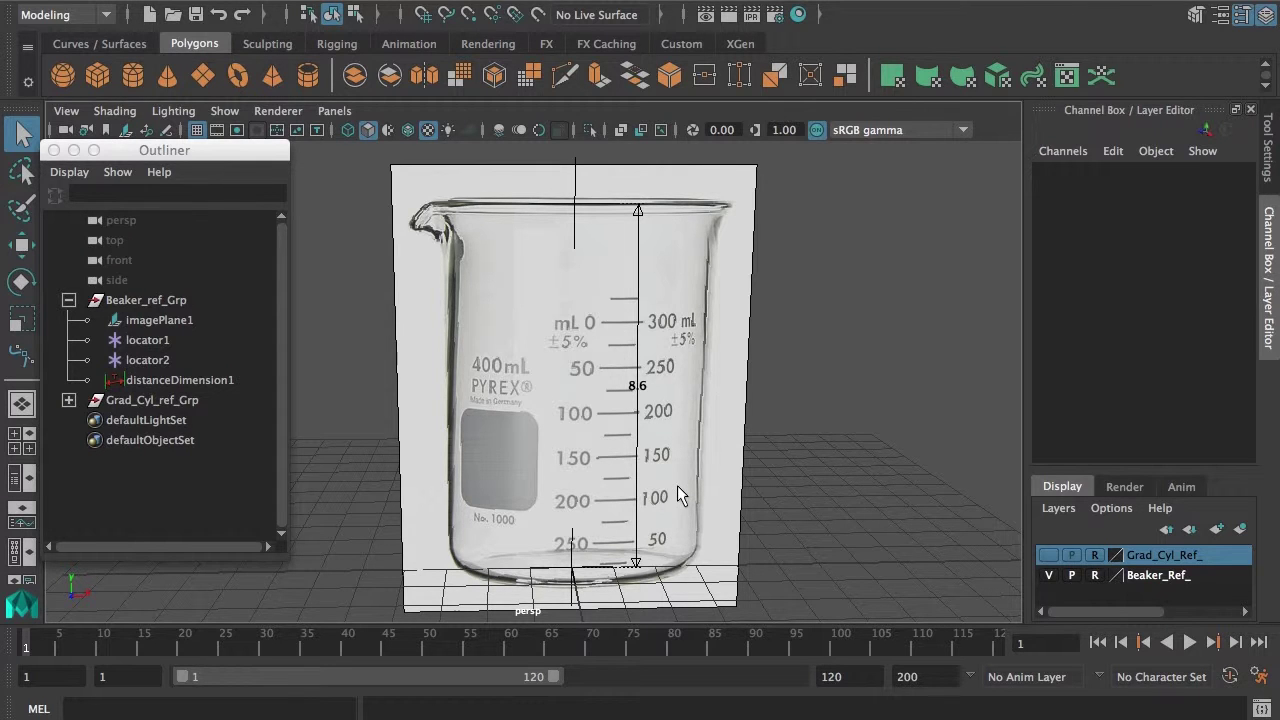
scroll(688, 498, down, 4)
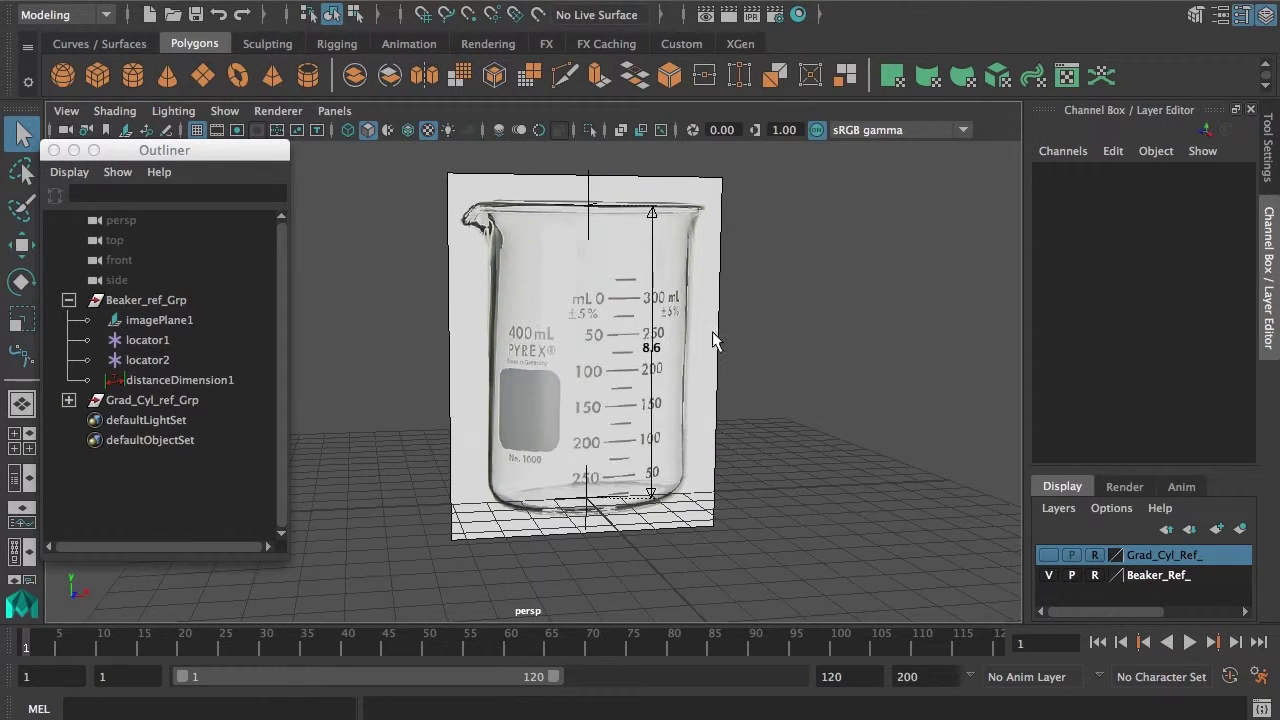
- Switch to the front view and frame the base of the beaker reference image
key(space)
key(space)
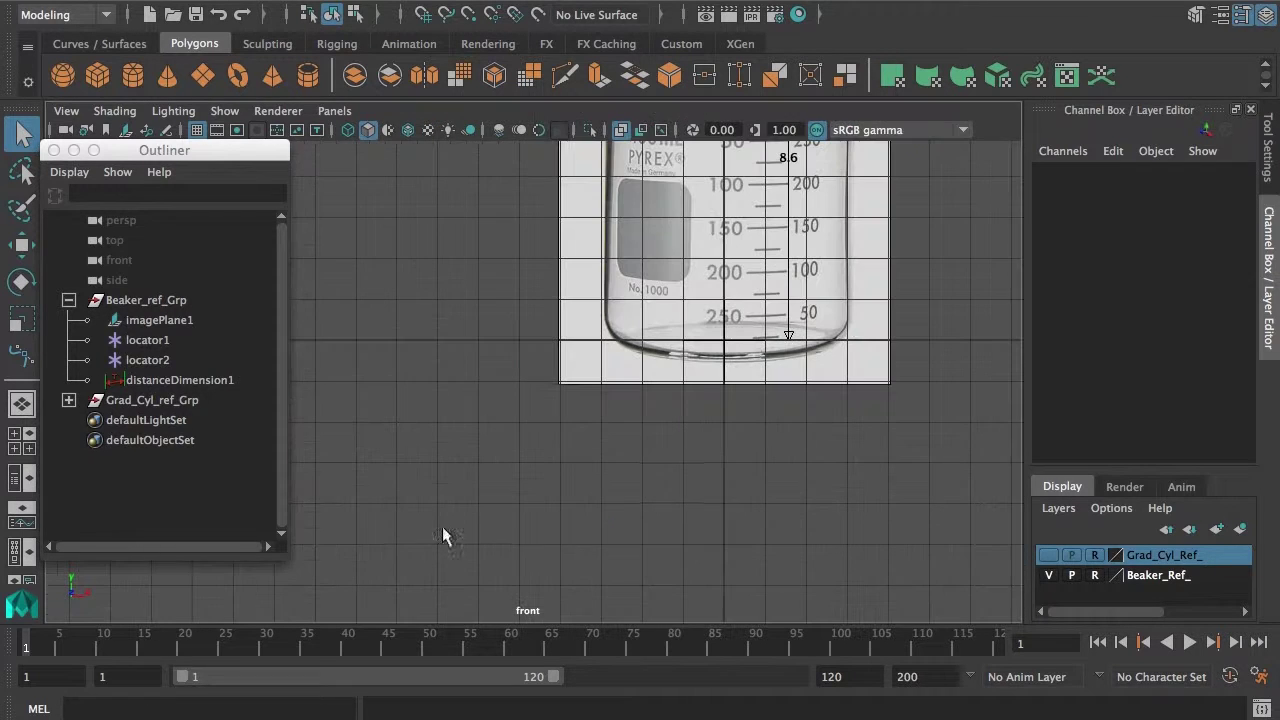
alt+middle_drag(665, 371, 640, 457)
alt+middle_drag(711, 412, 617, 531)
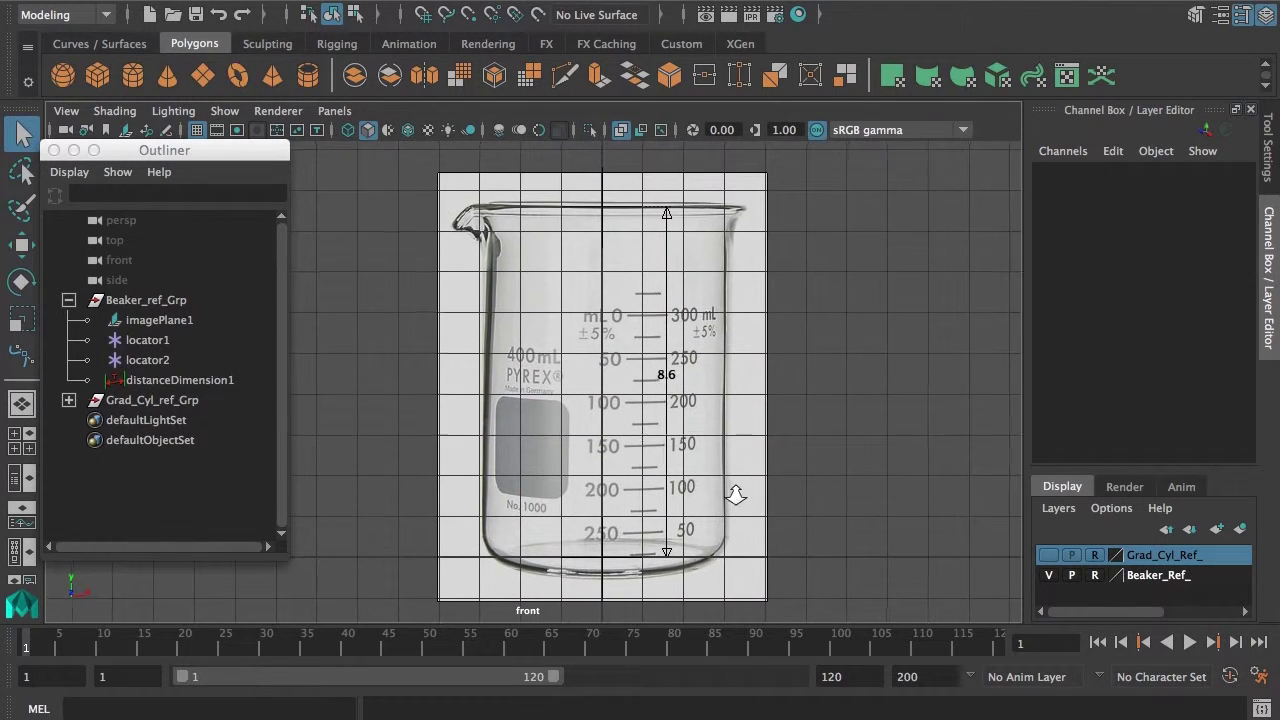
alt+right_drag(734, 494, 699, 497)
alt+middle_drag(699, 497, 666, 480)
scroll(640, 373, up, 2)
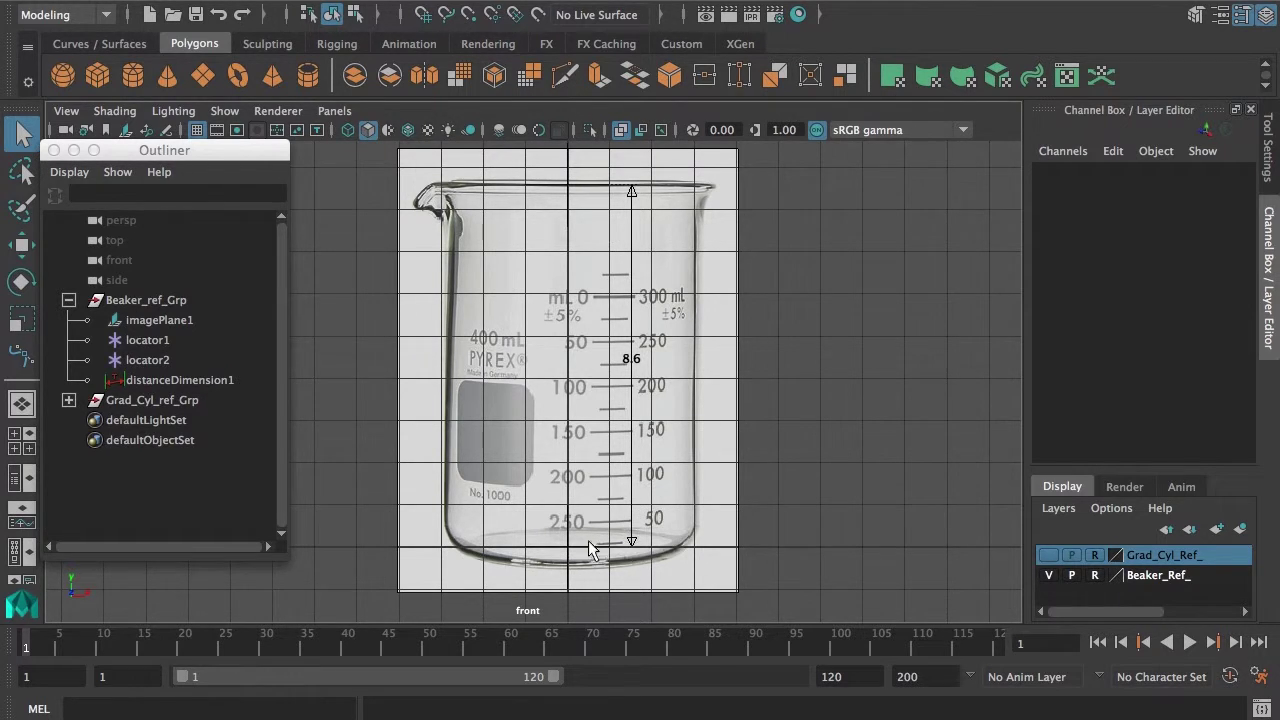
scroll(630, 545, up, 5)
scroll(577, 500, up, 4)
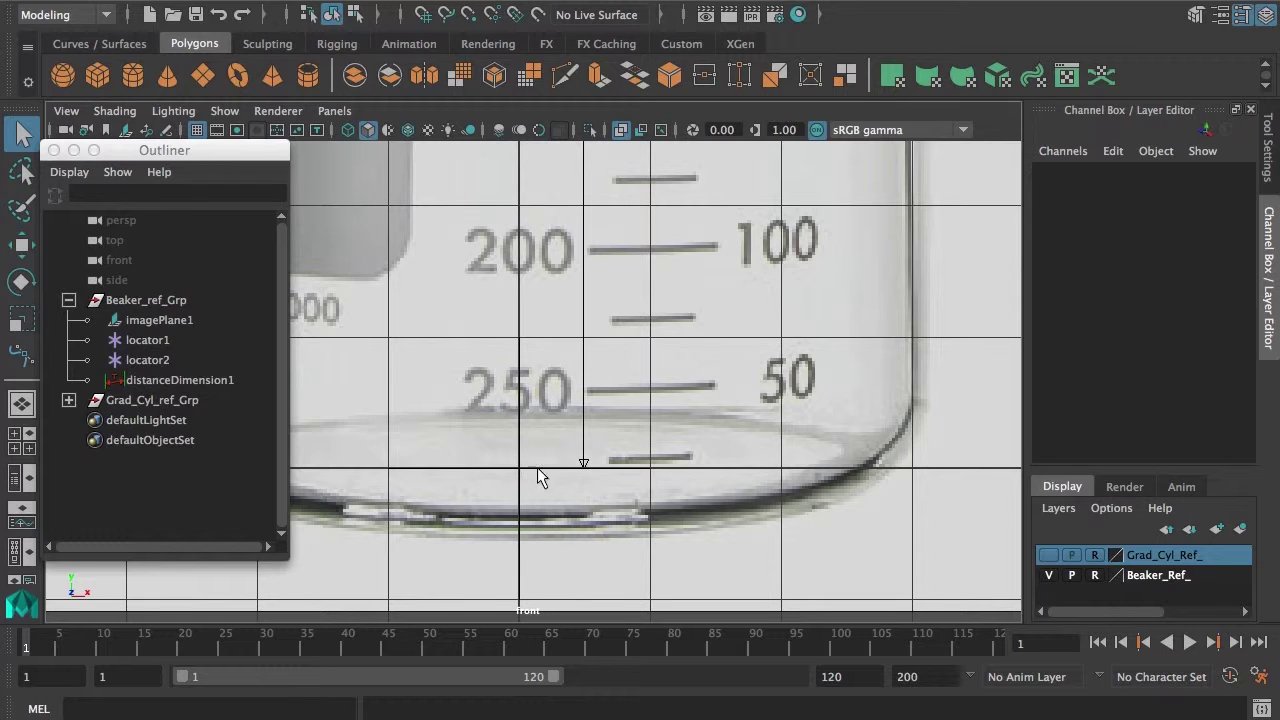
- Start a 3 Cubic curve with the CV Curve Tool, snapping its first control point to the grid origin at the beaker's base centre
key(space)
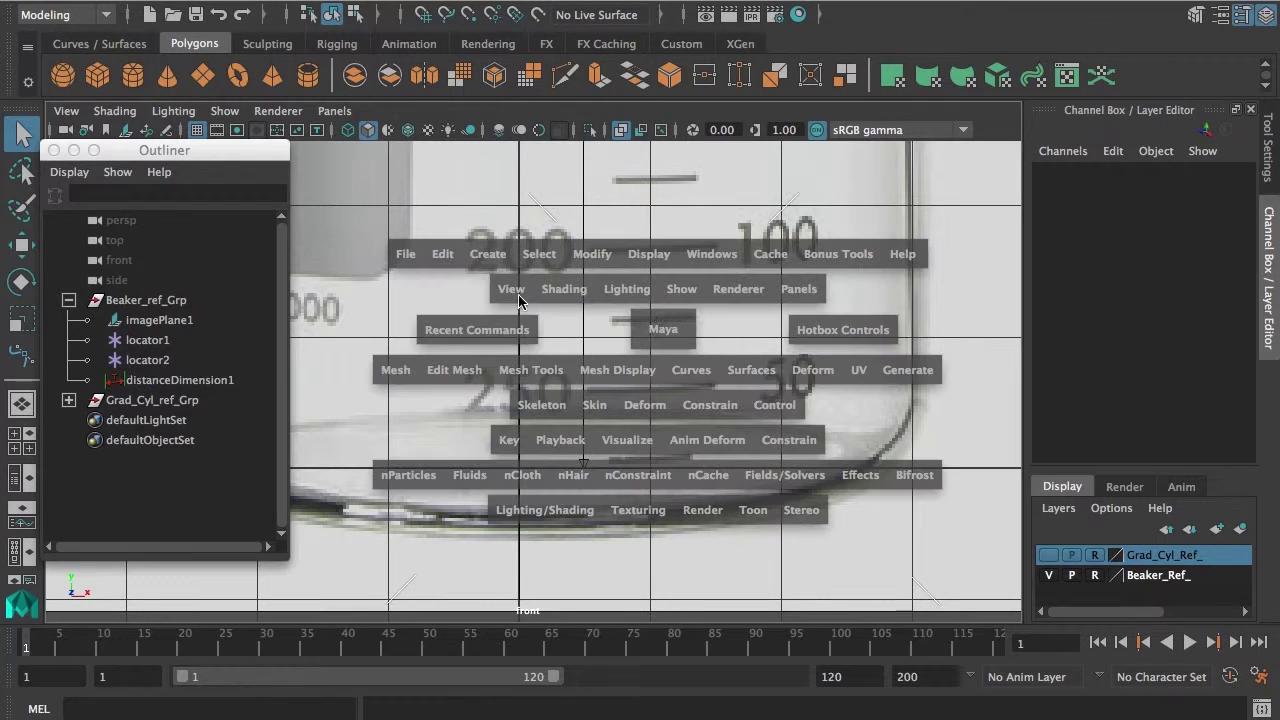
click(500, 258)
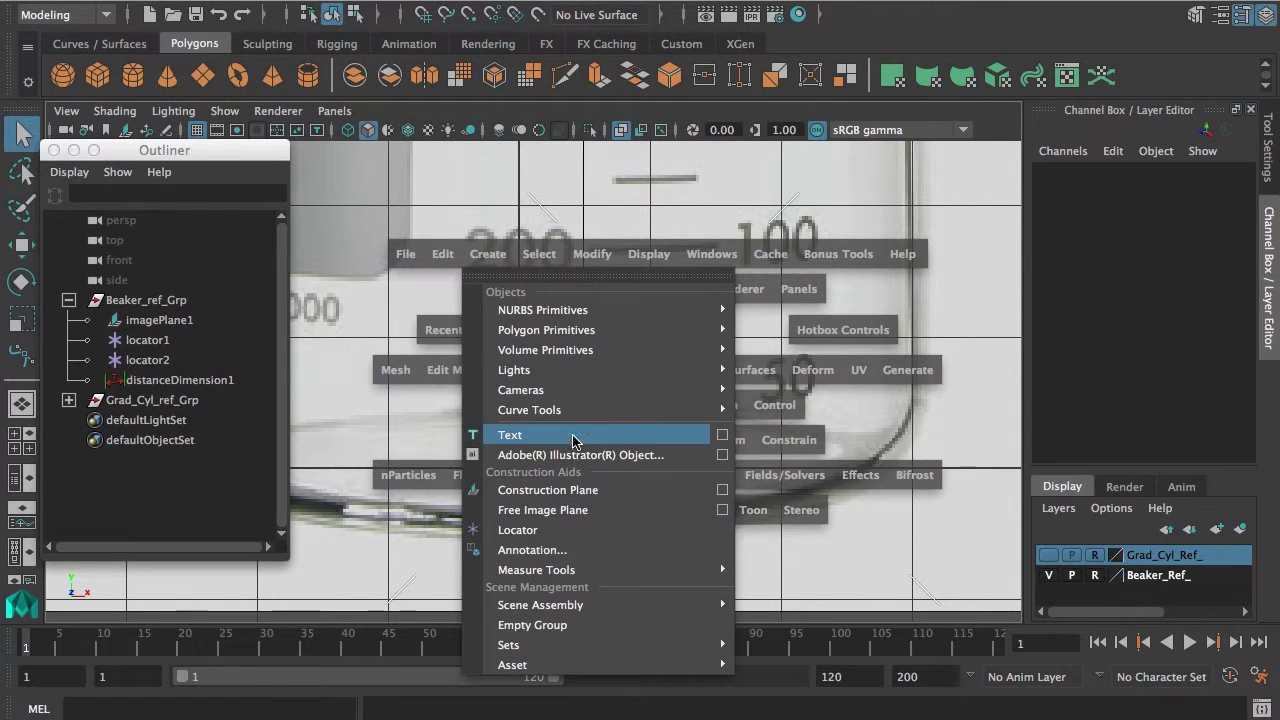
mouse_move(573, 415)
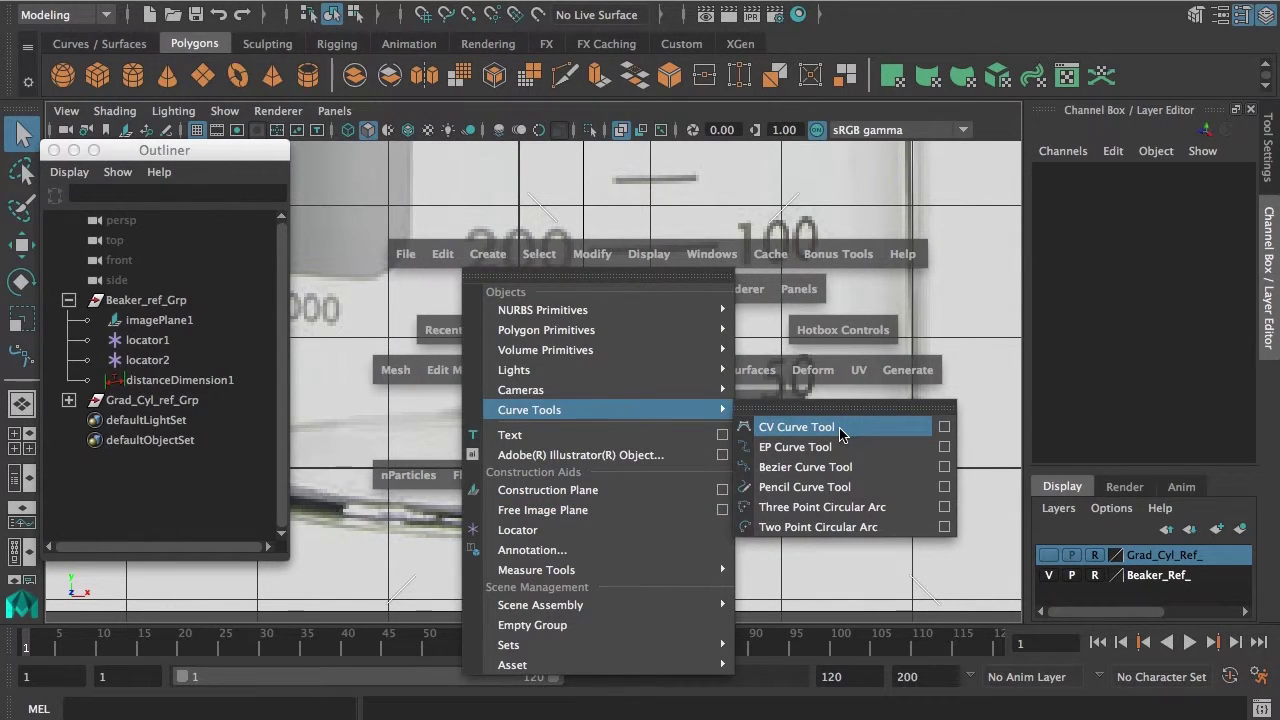
click(945, 430)
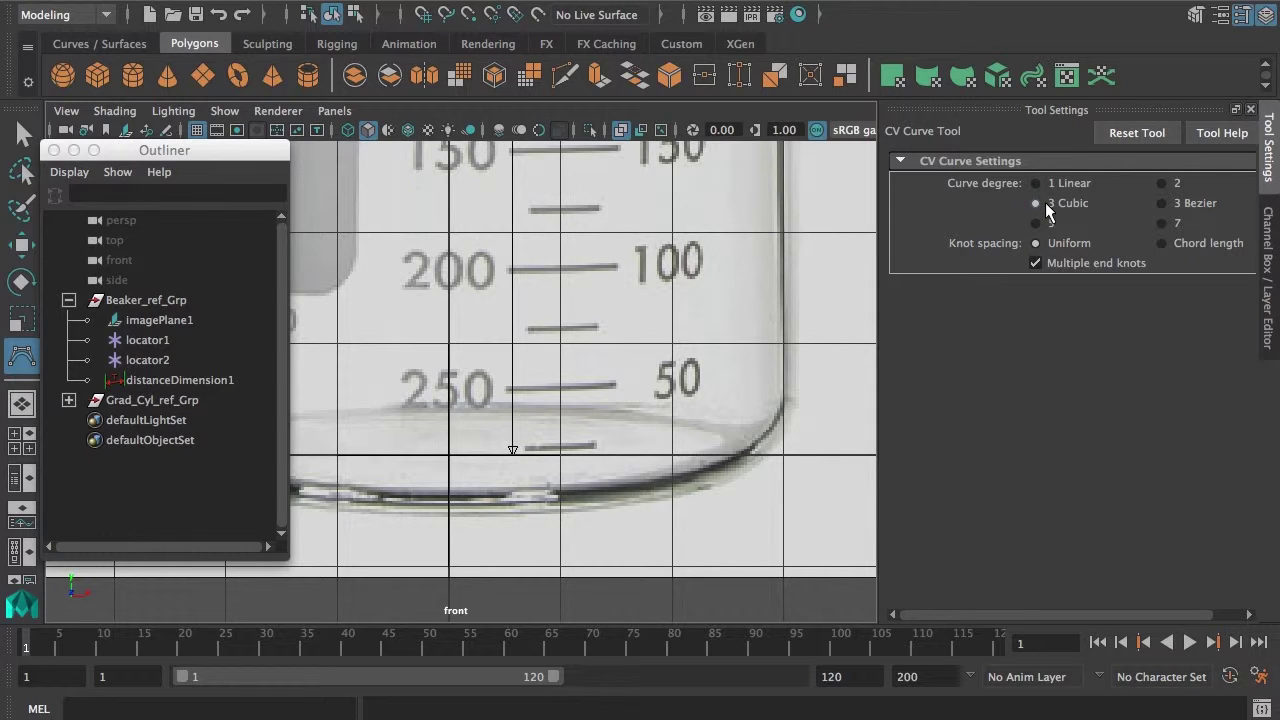
alt+middle_drag(599, 394, 636, 445)
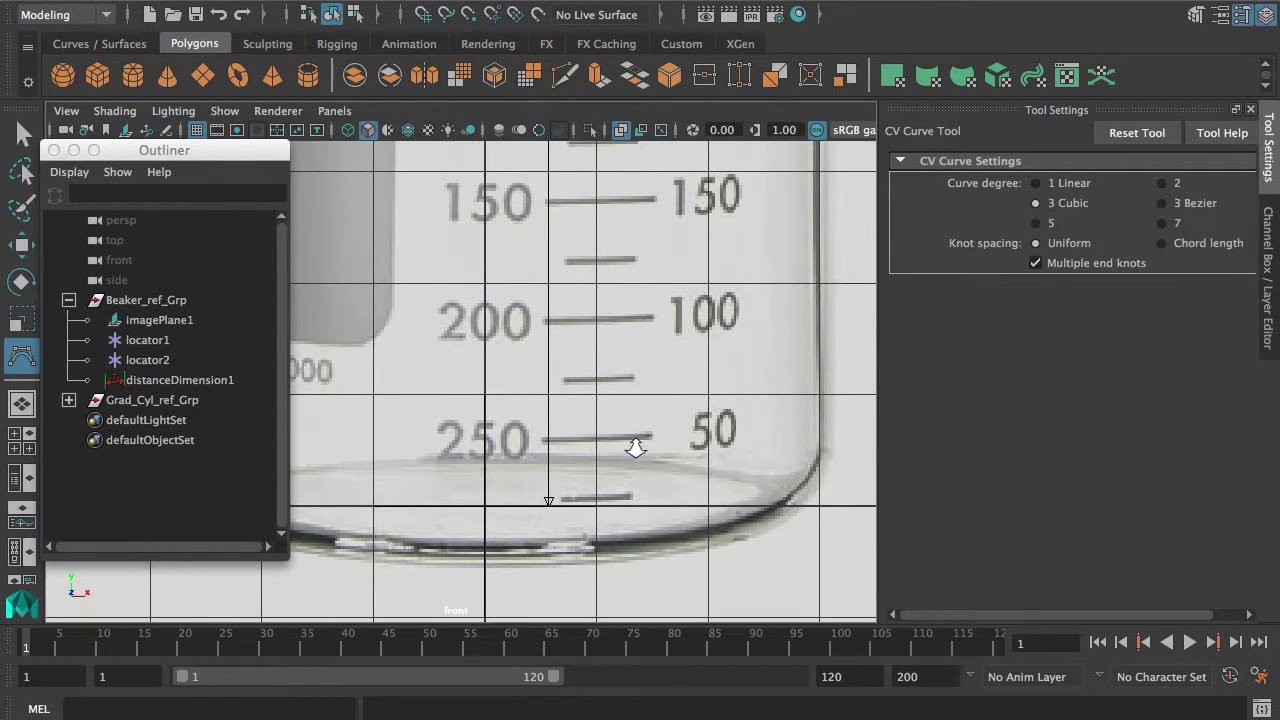
alt+right_drag(636, 445, 512, 486)
alt+middle_drag(574, 153, 573, 267)
alt+middle_drag(609, 454, 615, 405)
alt+right_drag(615, 405, 606, 443)
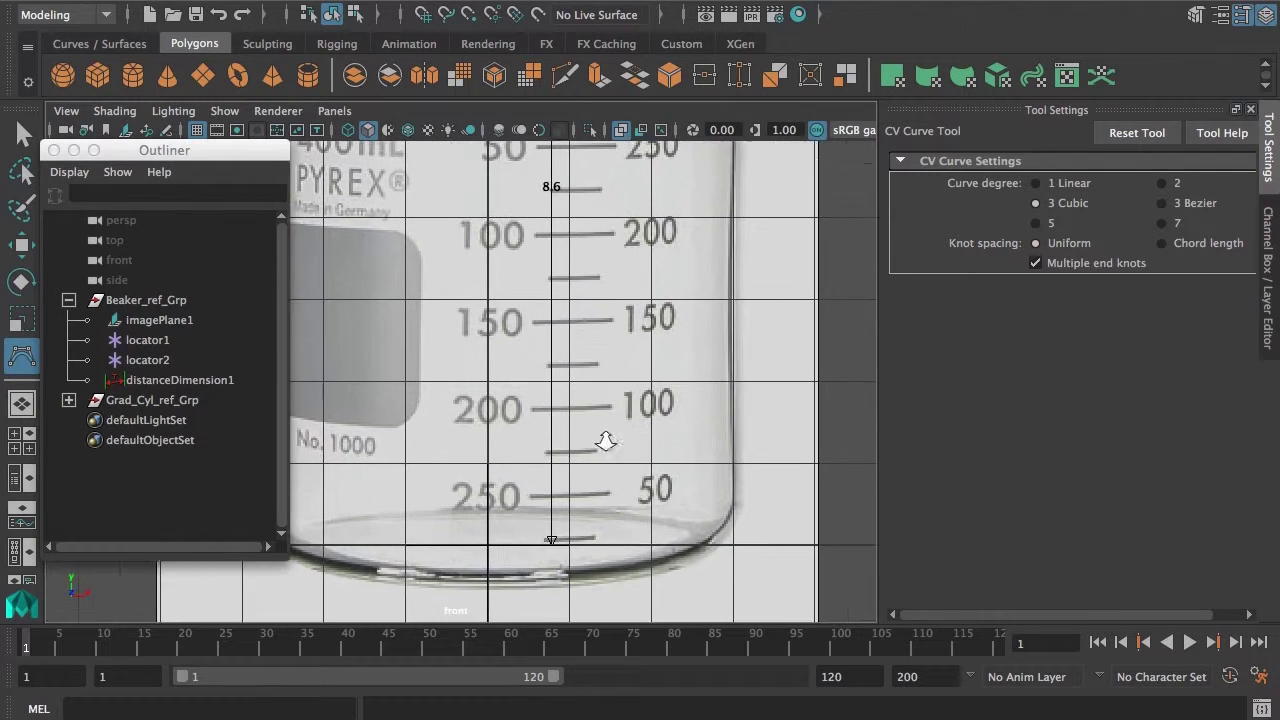
alt+middle_drag(563, 470, 555, 405)
alt+right_drag(555, 405, 586, 449)
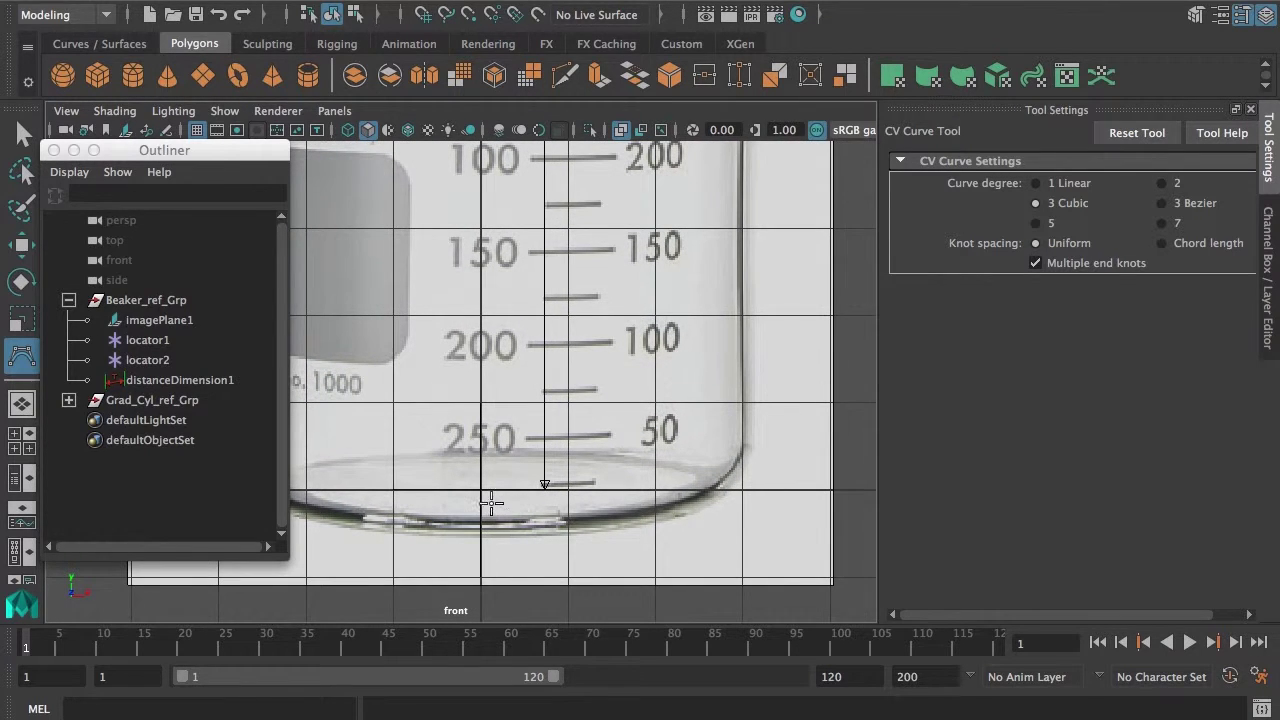
key(x)
click(481, 490)
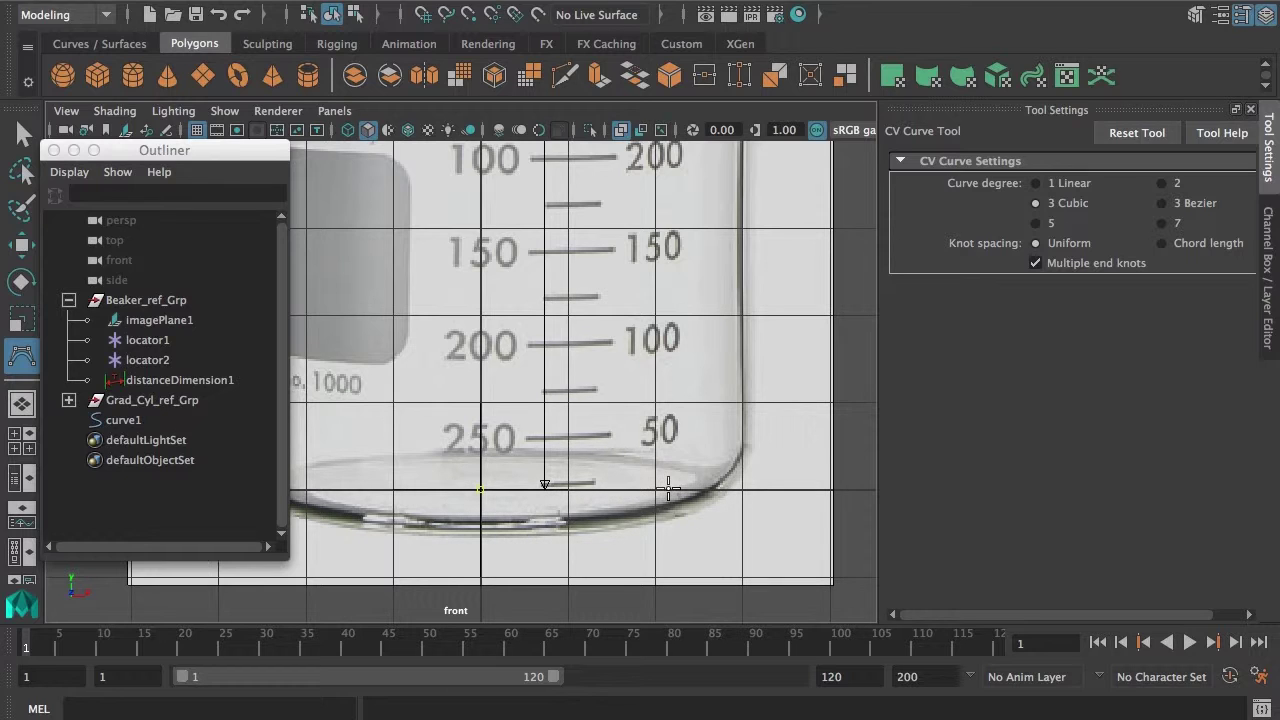
- Place five more control points along the base line, around the lower right corner and up the start of the beaker's wall
click(628, 491)
click(690, 489)
click(742, 489)
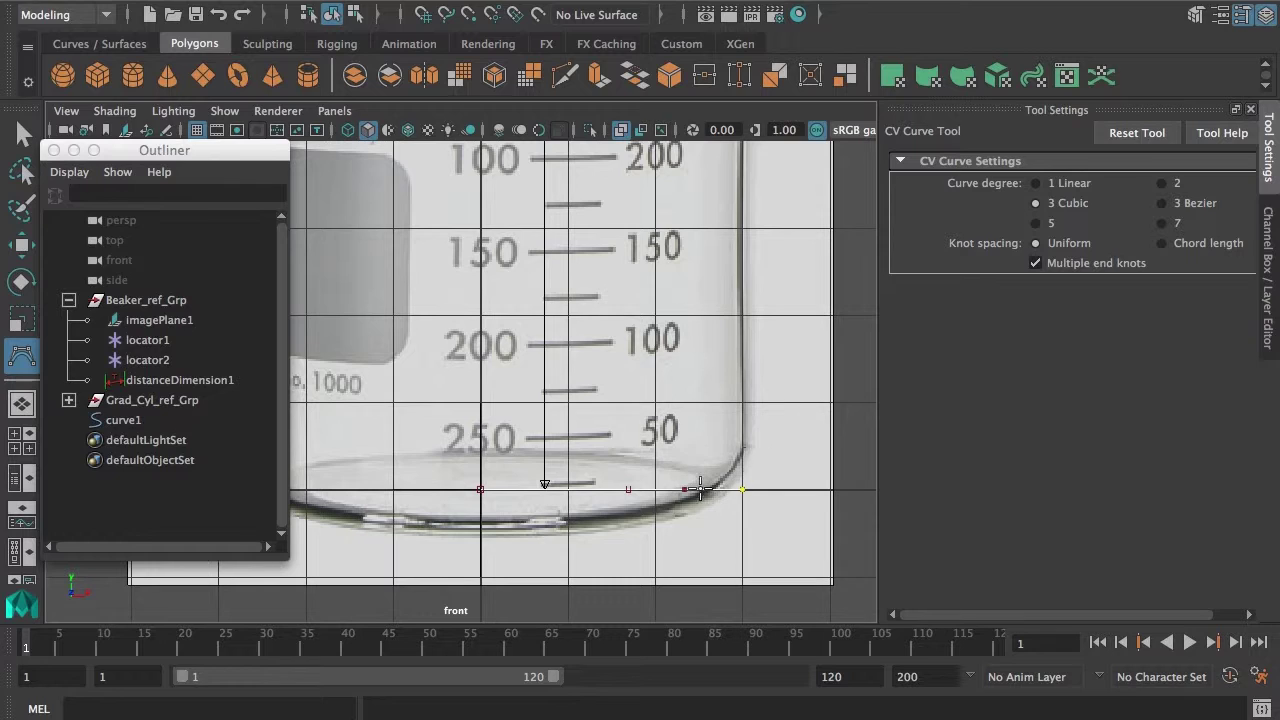
click(742, 432)
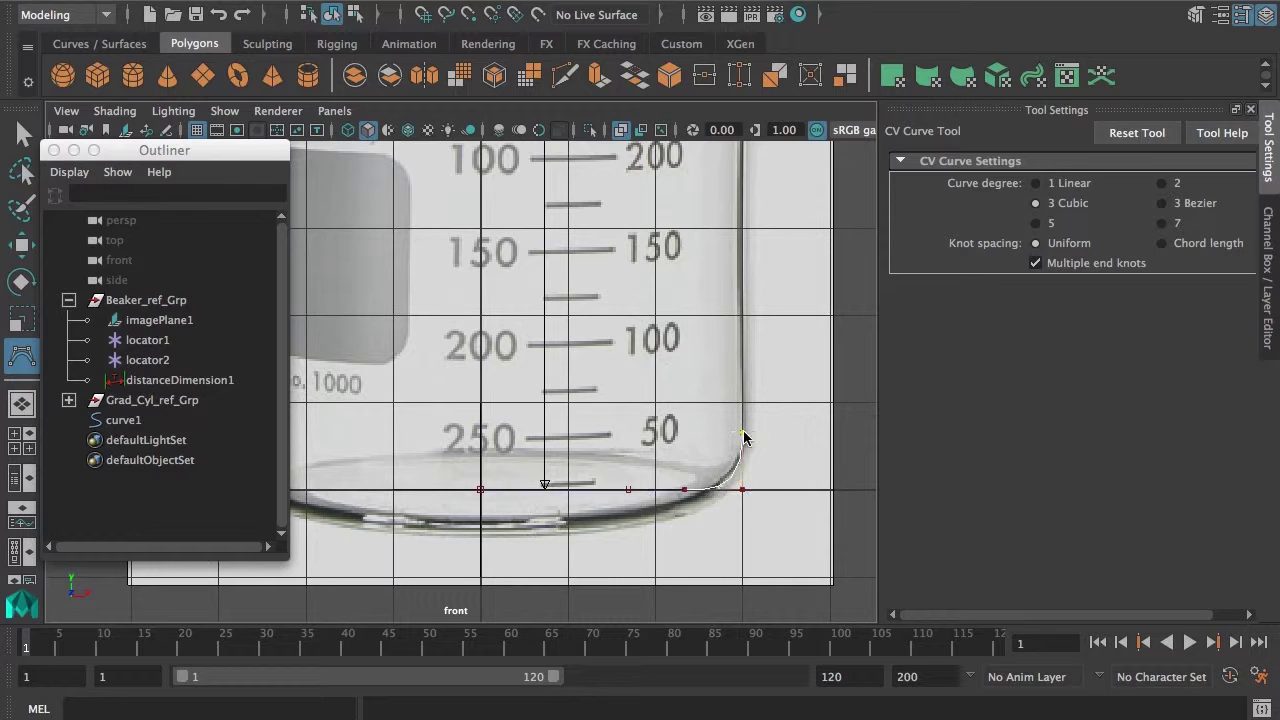
click(742, 374)
- Examine how the profile curve follows the rounded lower corner of the beaker reference
scroll(745, 475, up, 5)
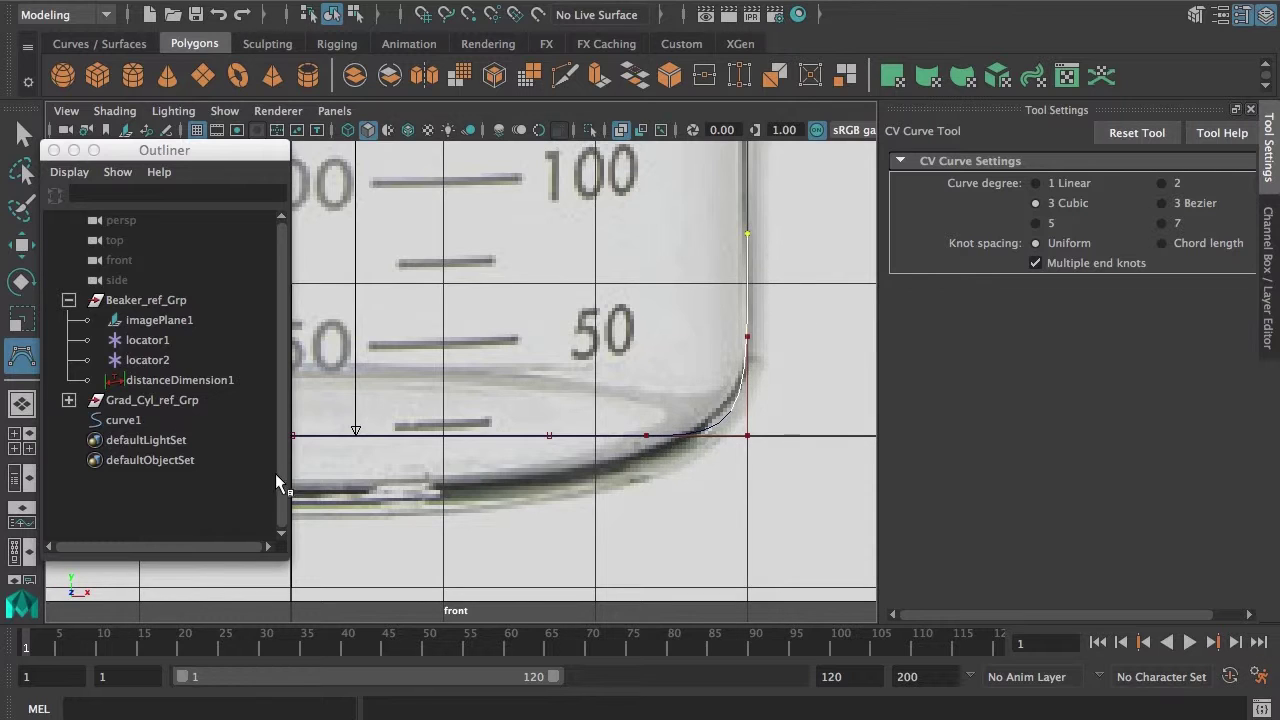
scroll(530, 465, down, 2)
alt+middle_drag(543, 463, 588, 491)
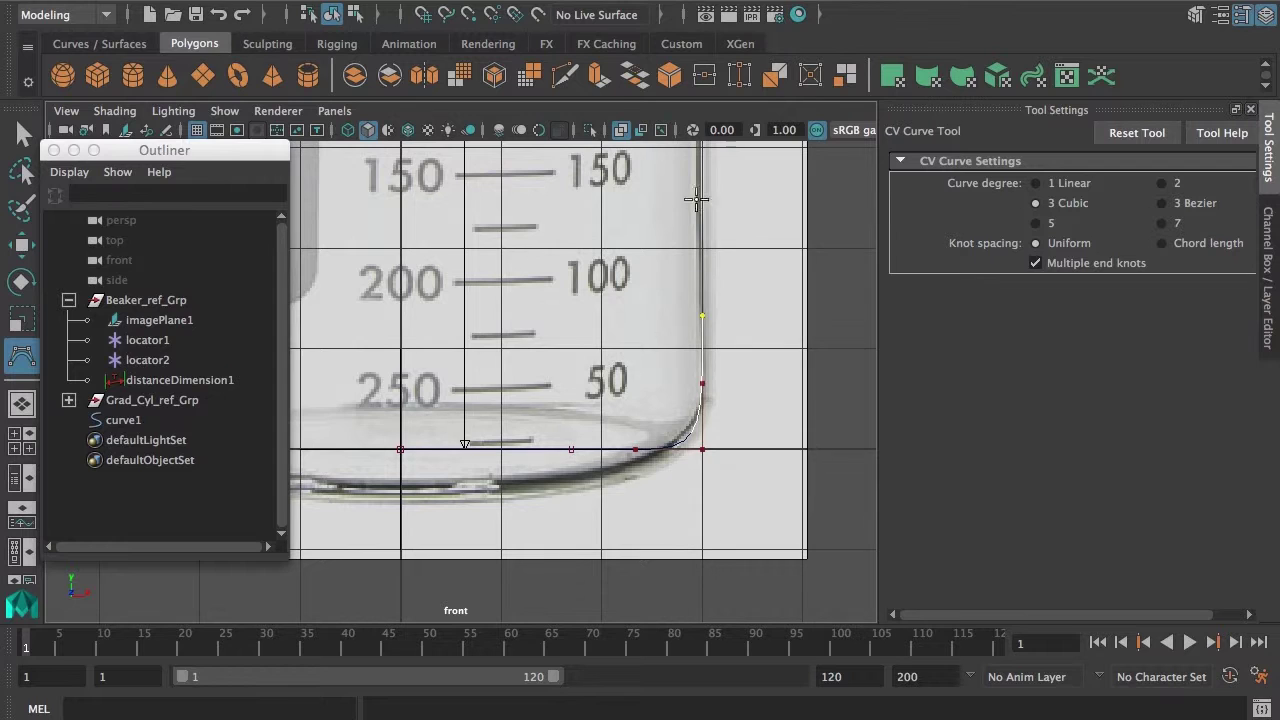
alt+middle_drag(635, 379, 643, 417)
alt+right_drag(643, 417, 653, 433)
alt+middle_drag(661, 455, 661, 447)
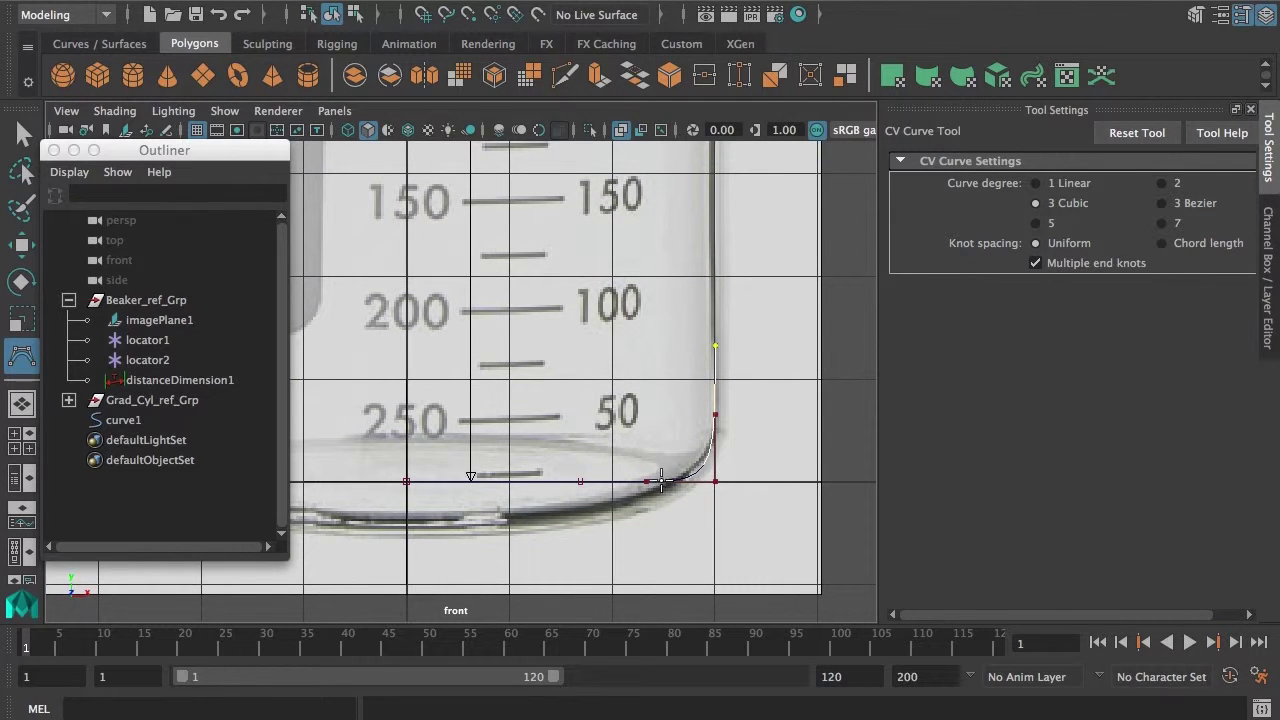
alt+middle_drag(694, 466, 691, 476)
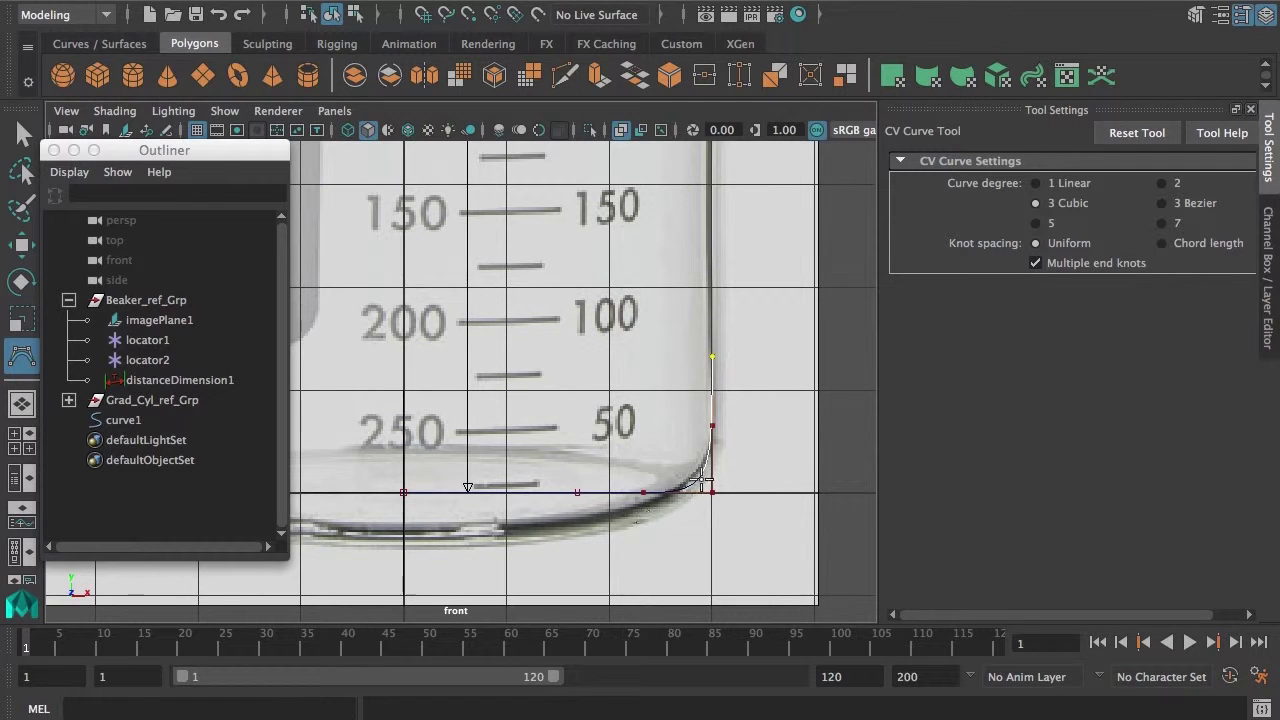
- Extend the profile curve up the beaker's right wall with three control points, ending just below the flared rim
alt+middle_drag(732, 417, 728, 520)
alt+middle_drag(716, 418, 710, 493)
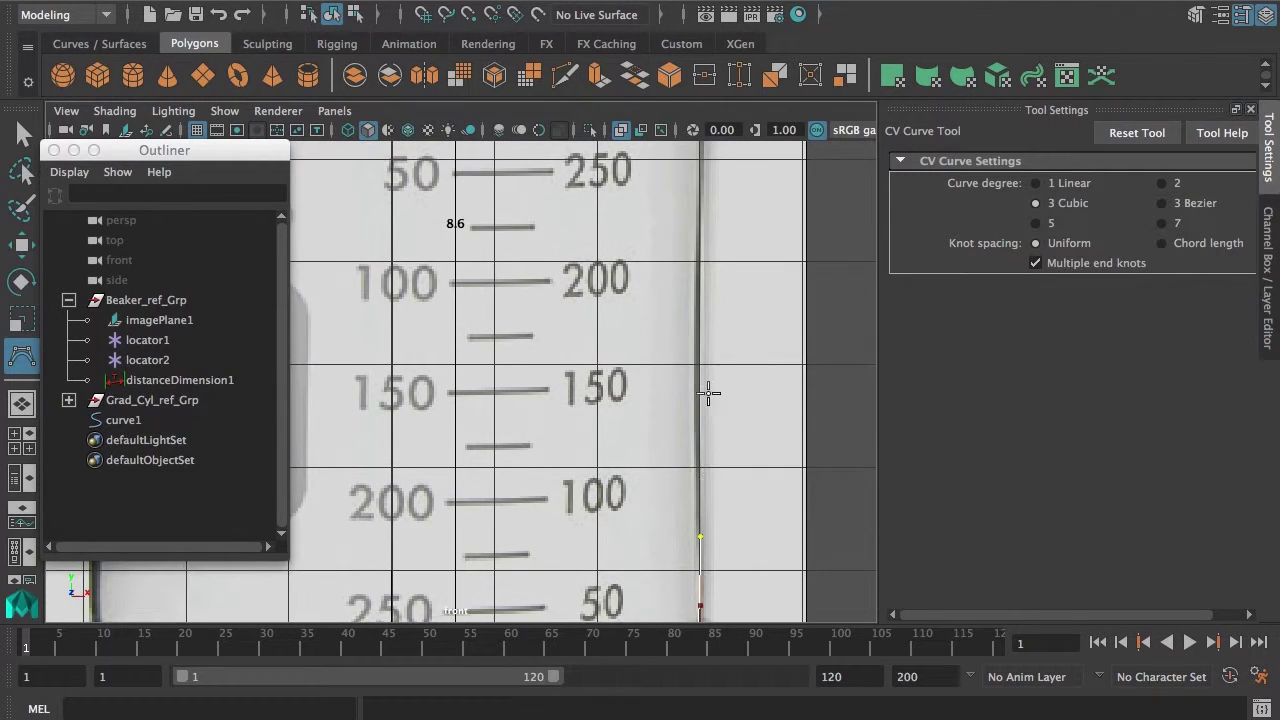
alt+middle_drag(725, 340, 727, 414)
alt+right_drag(727, 414, 611, 376)
alt+middle_drag(604, 300, 634, 360)
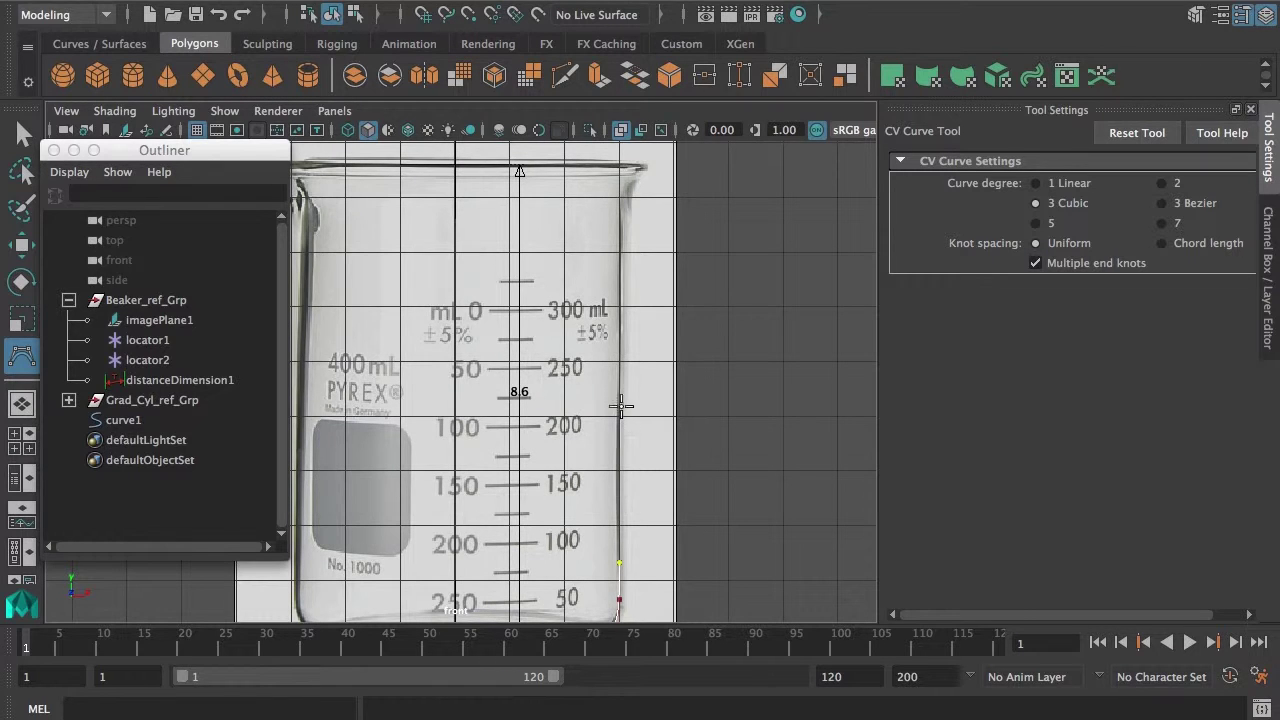
alt+middle_drag(638, 408, 646, 369)
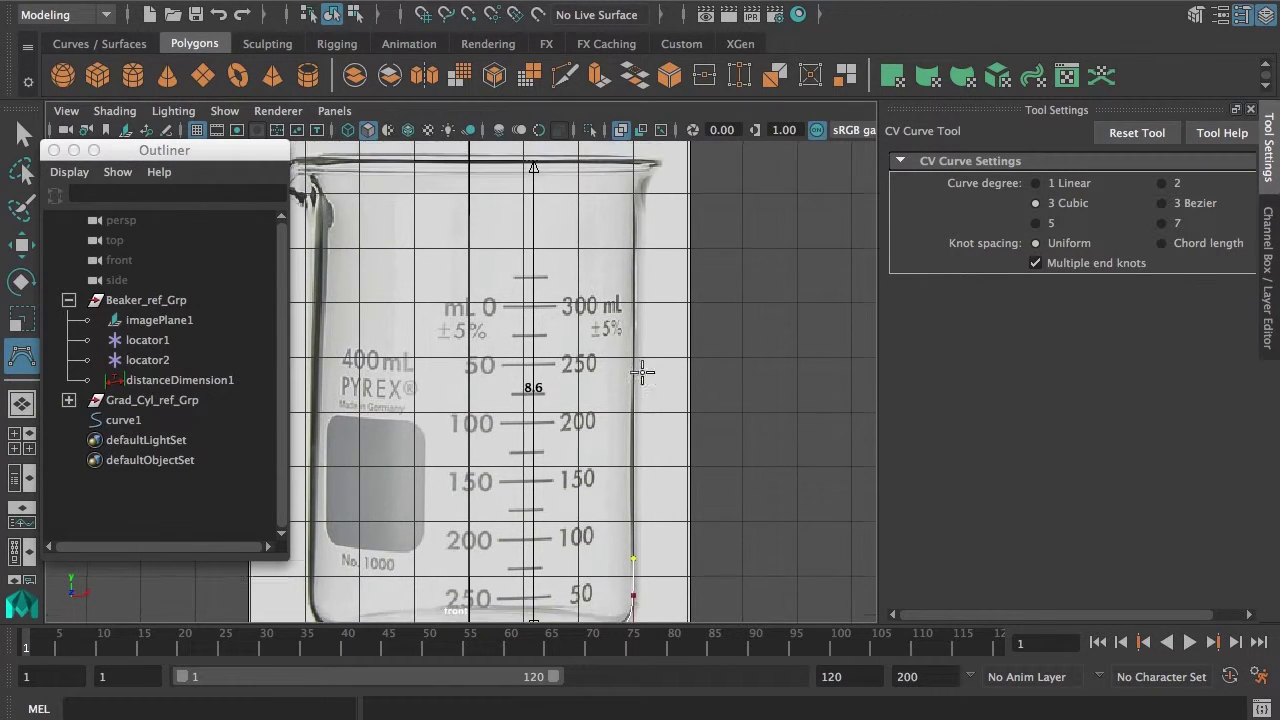
click(634, 428)
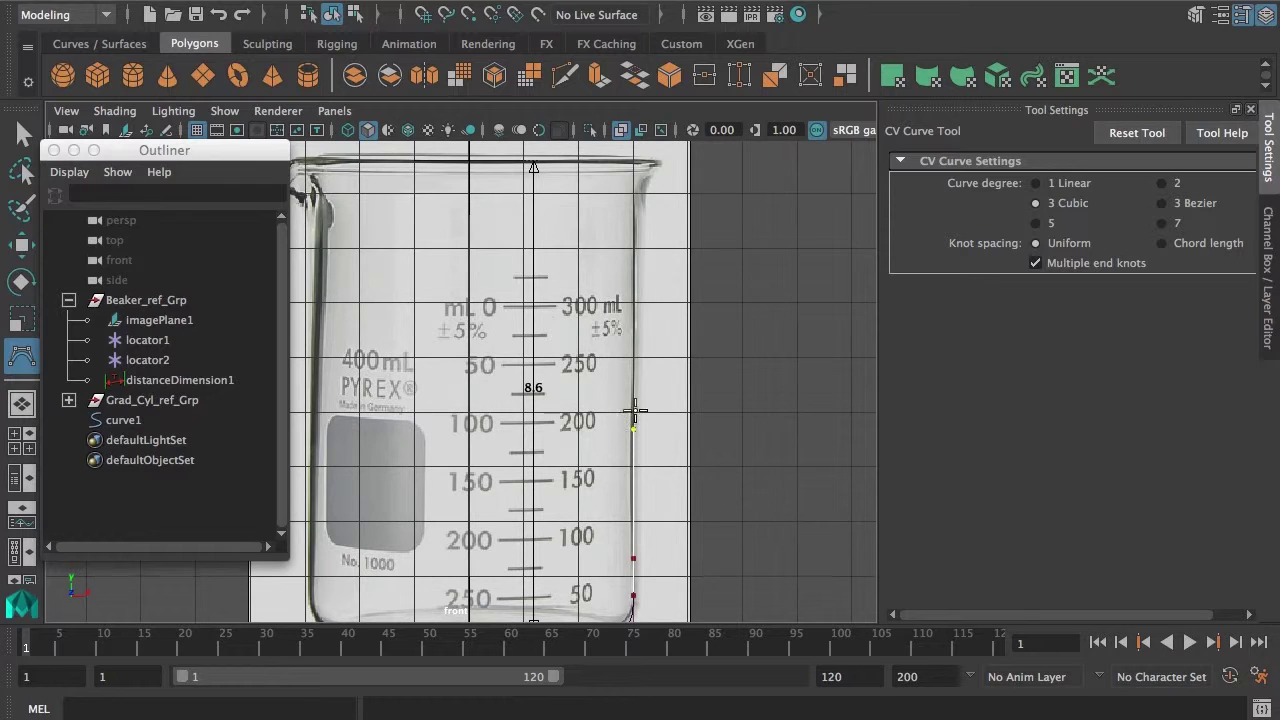
click(635, 301)
alt+middle_drag(651, 275, 648, 353)
alt+middle_drag(635, 282, 639, 296)
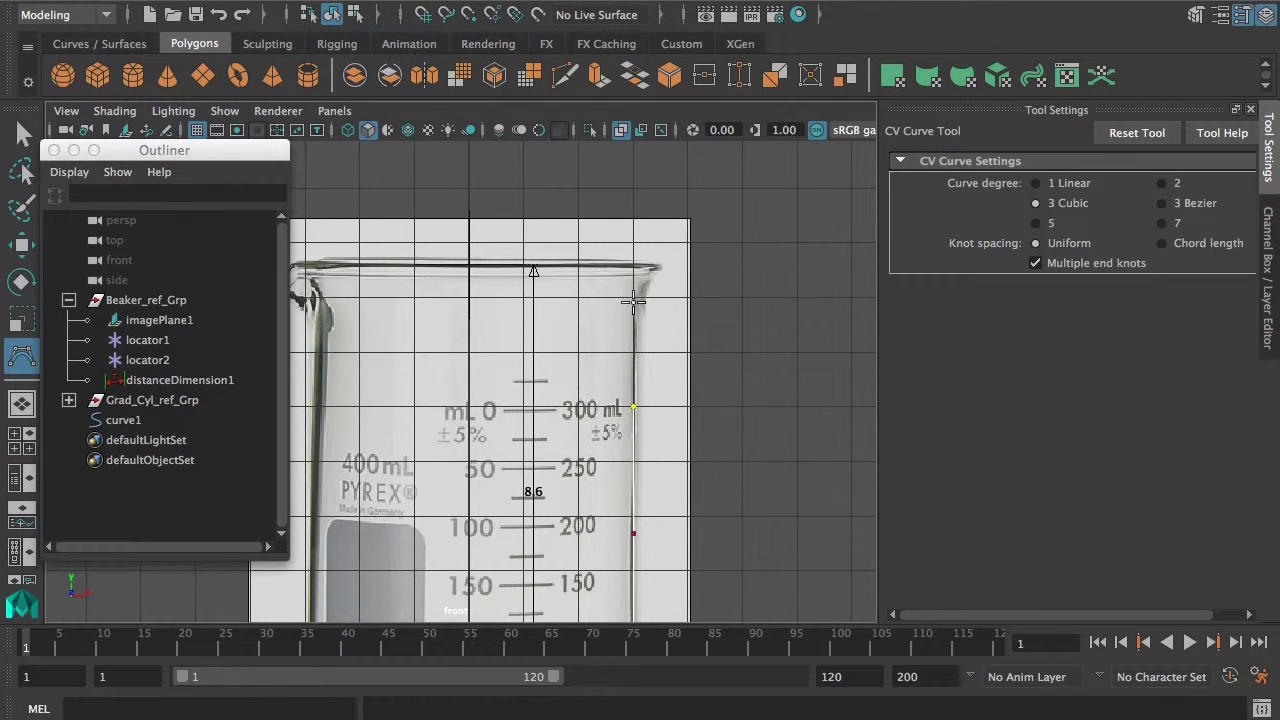
click(633, 301)
- Add three control points to the profile curve, following the underside of the flared rim out to its tip
scroll(633, 301, up, 3)
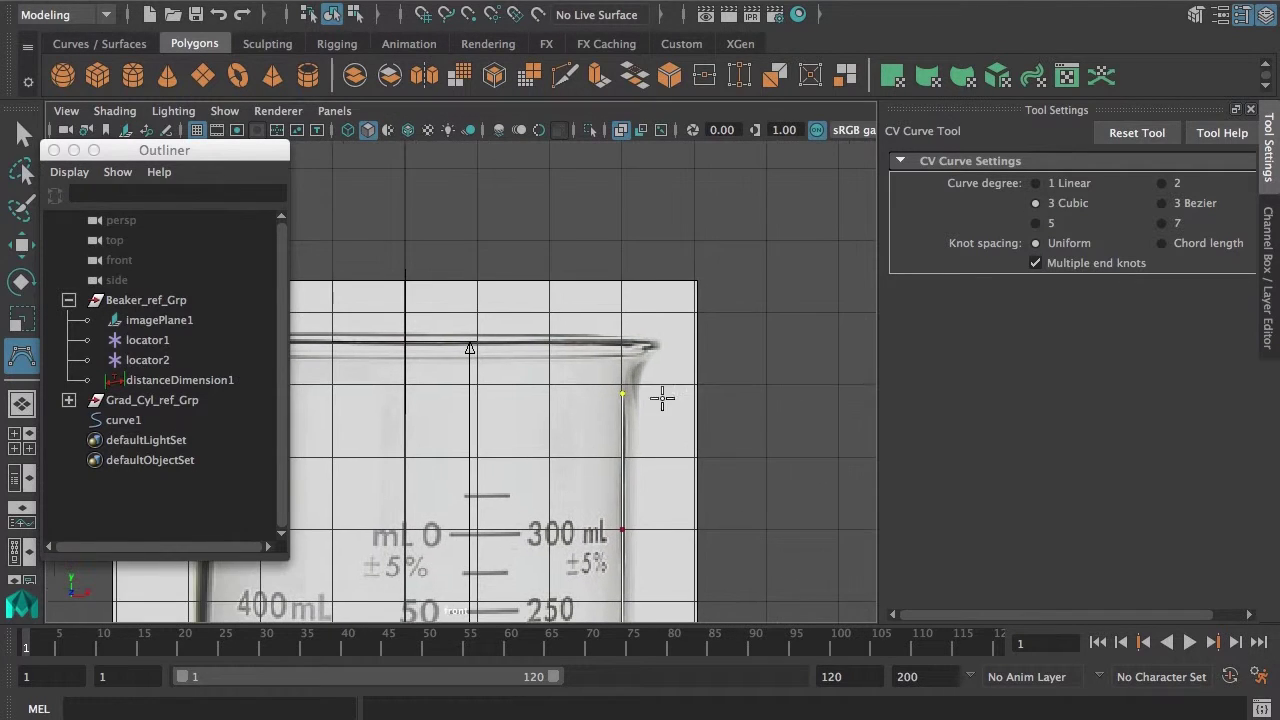
click(637, 365)
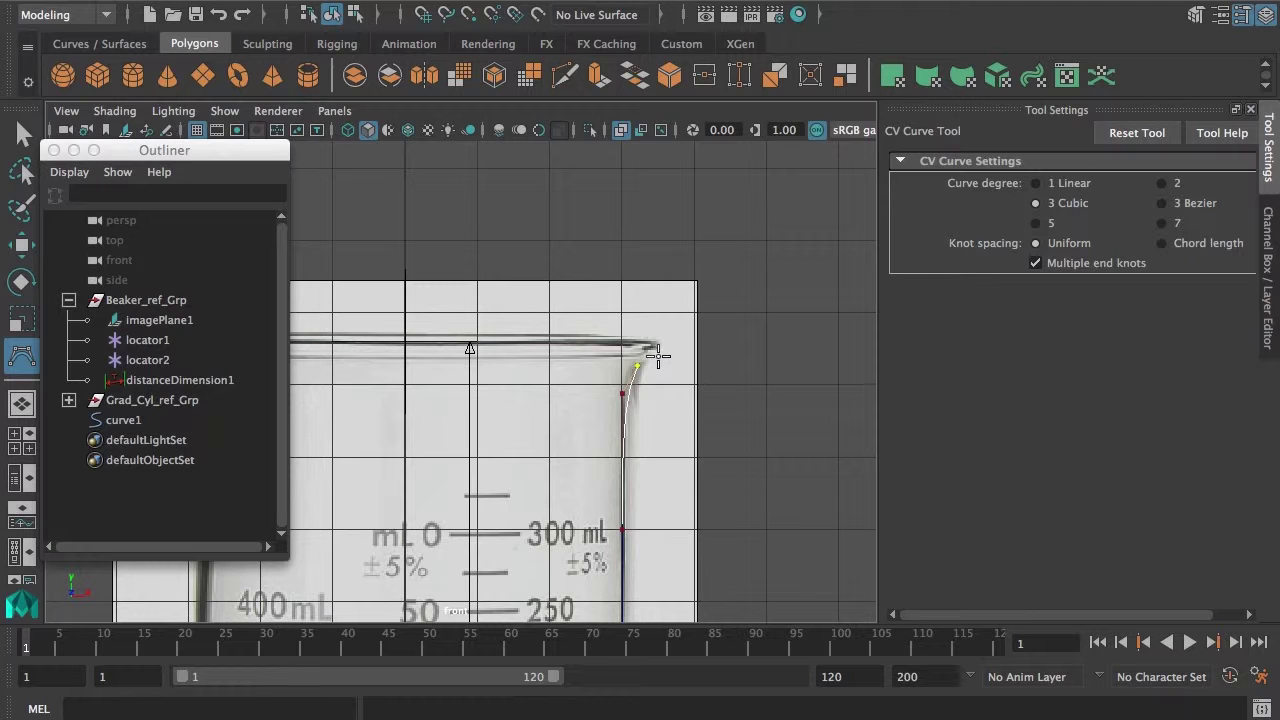
click(661, 356)
click(668, 346)
scroll(668, 346, up, 3)
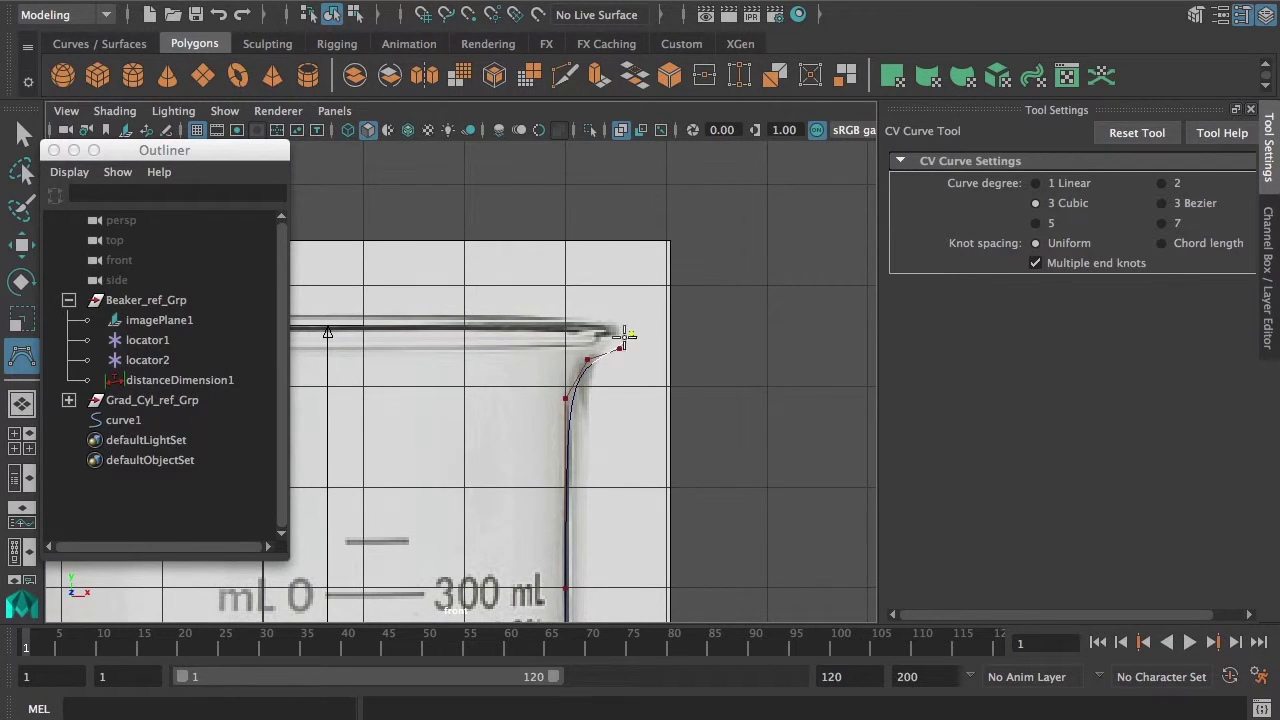
scroll(623, 371, up, 4)
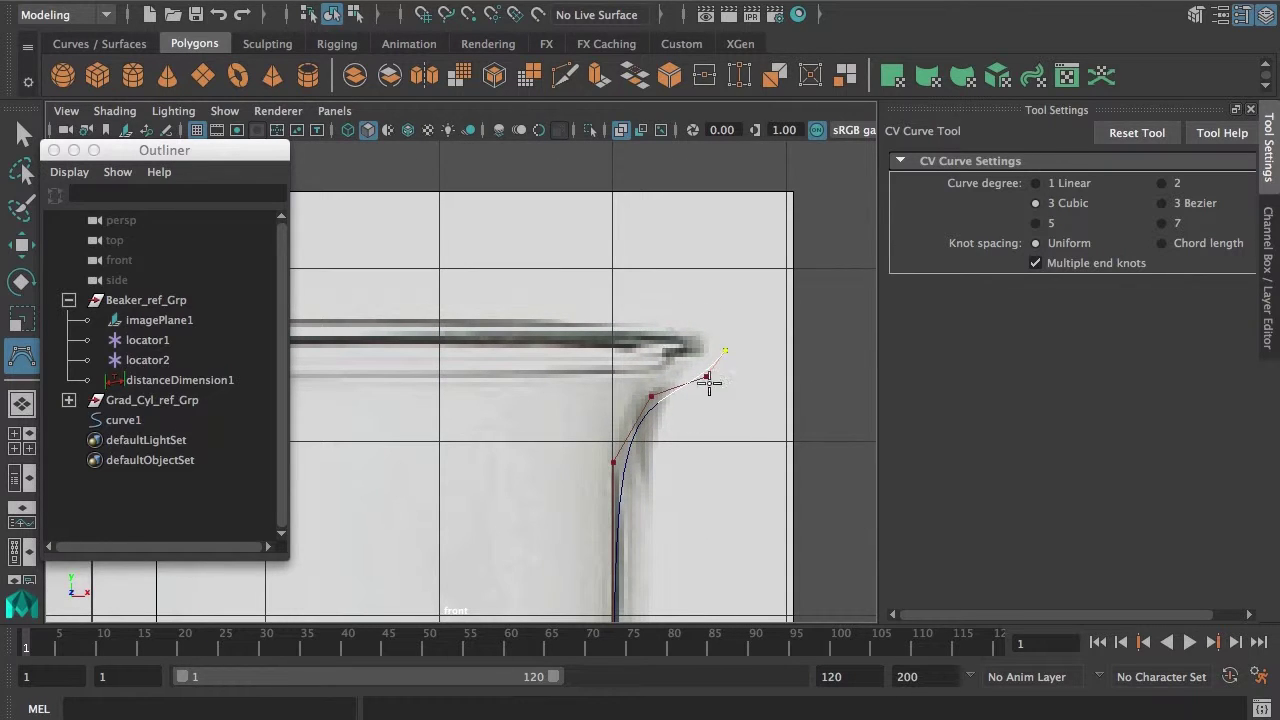
- Place the last control point just above the previous one at the rim's outer tip and finish the curve
click(720, 317)
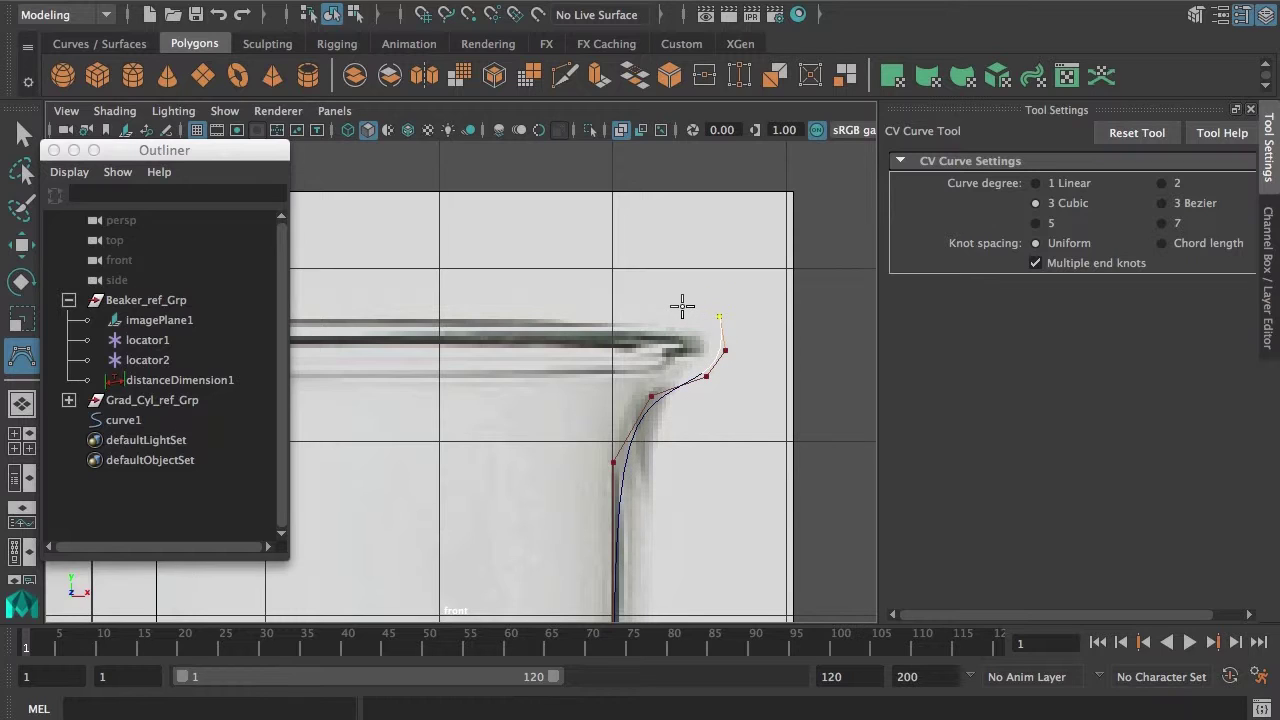
key(ctrl+z)
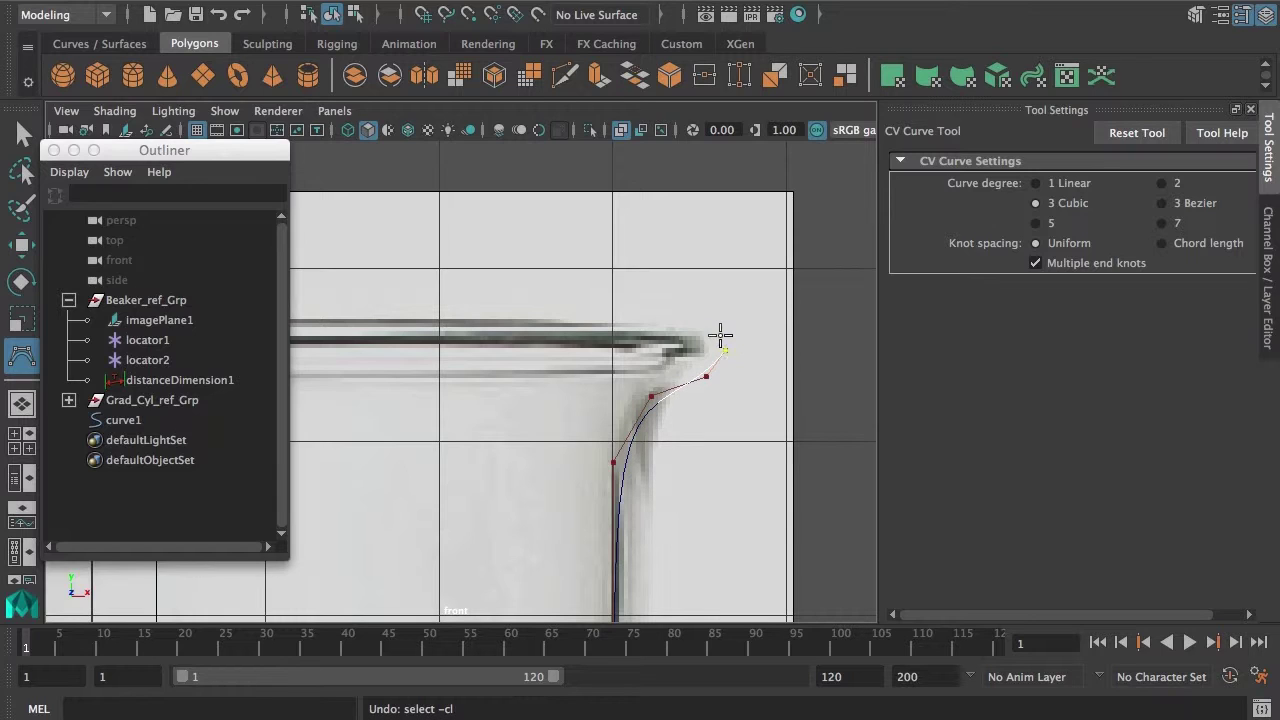
click(725, 330)
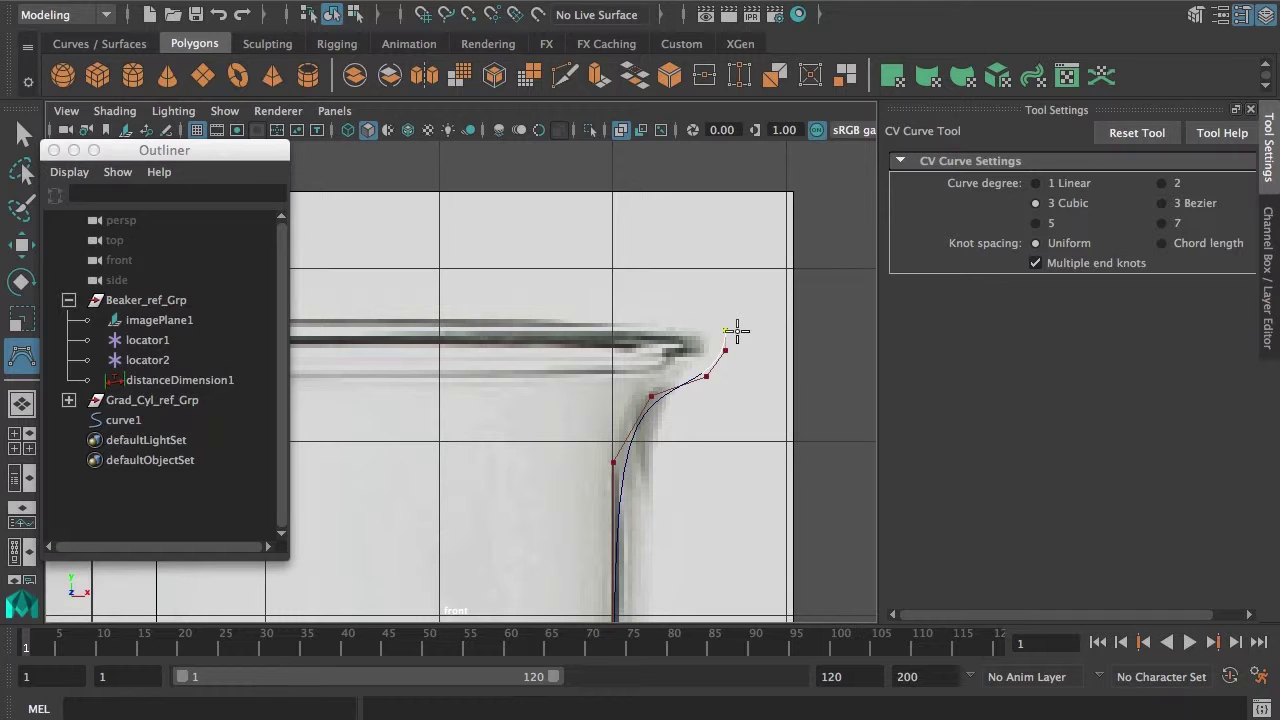
scroll(677, 423, down, 3)
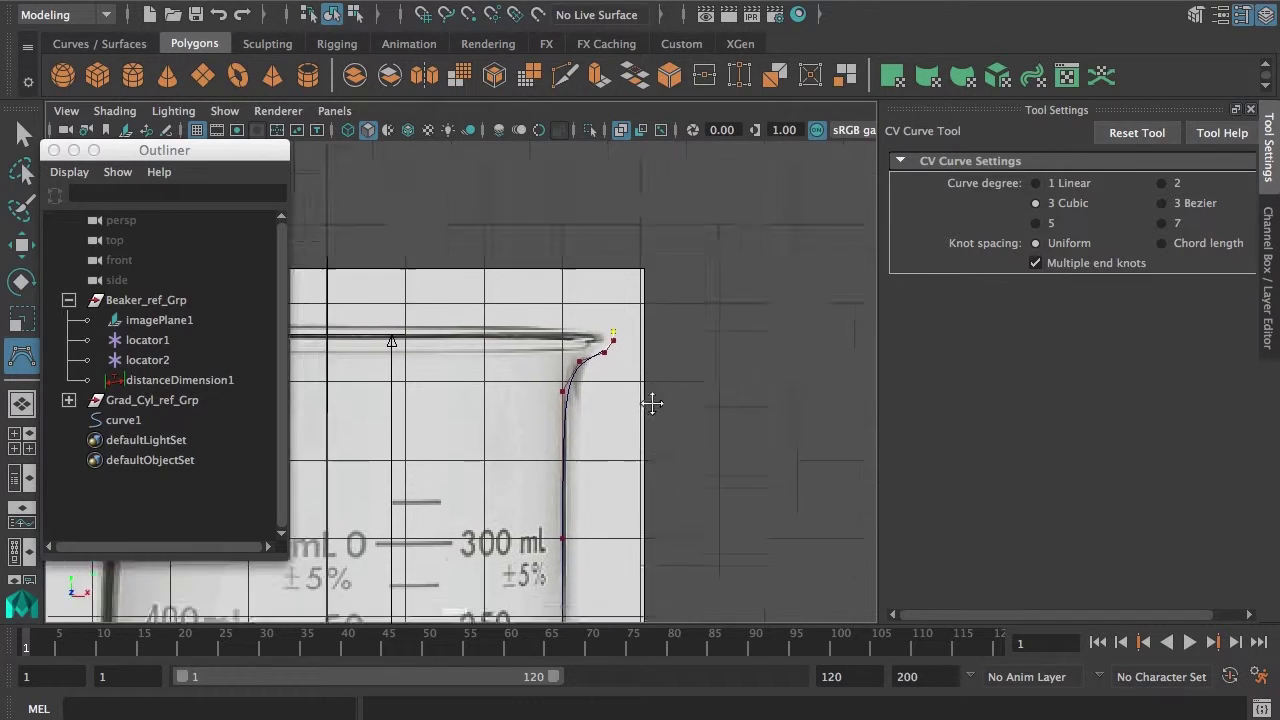
key(Return)
key(q)
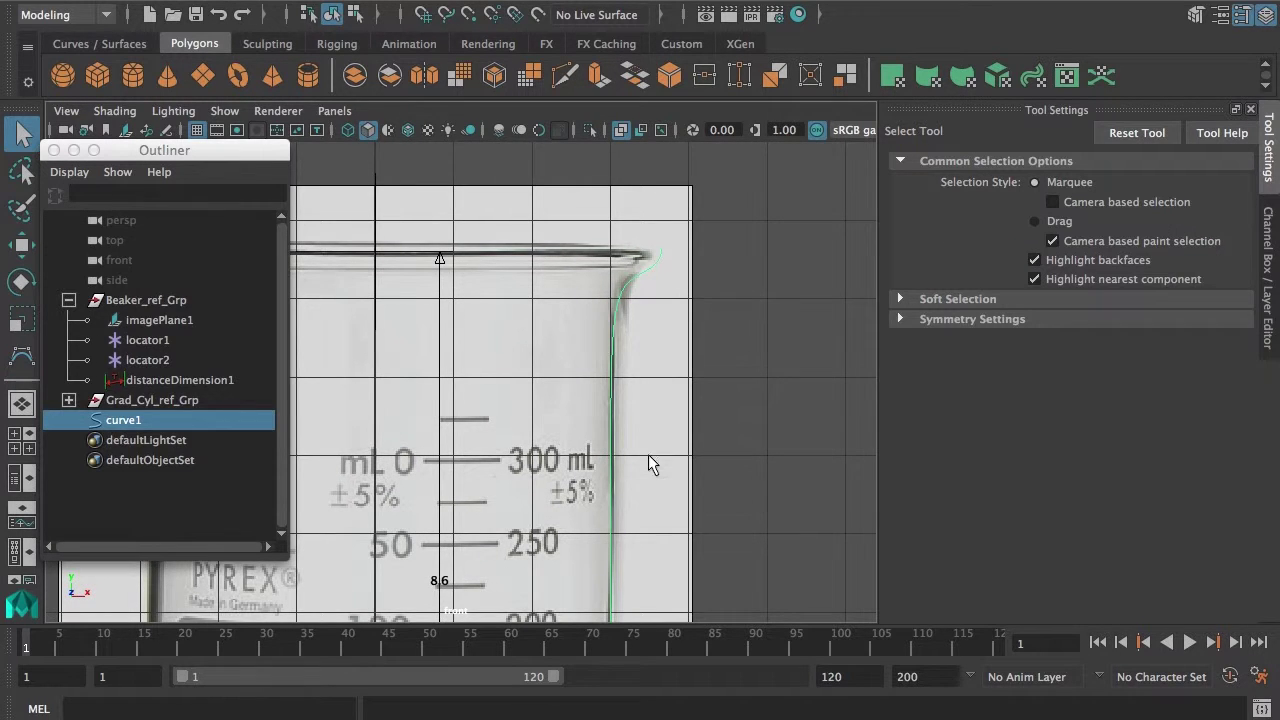
- Rename curve1 as beaker_profile
alt+middle_drag(648, 454, 687, 274)
alt+middle_drag(697, 452, 697, 484)
alt+middle_drag(686, 248, 695, 454)
alt+right_drag(695, 454, 818, 308)
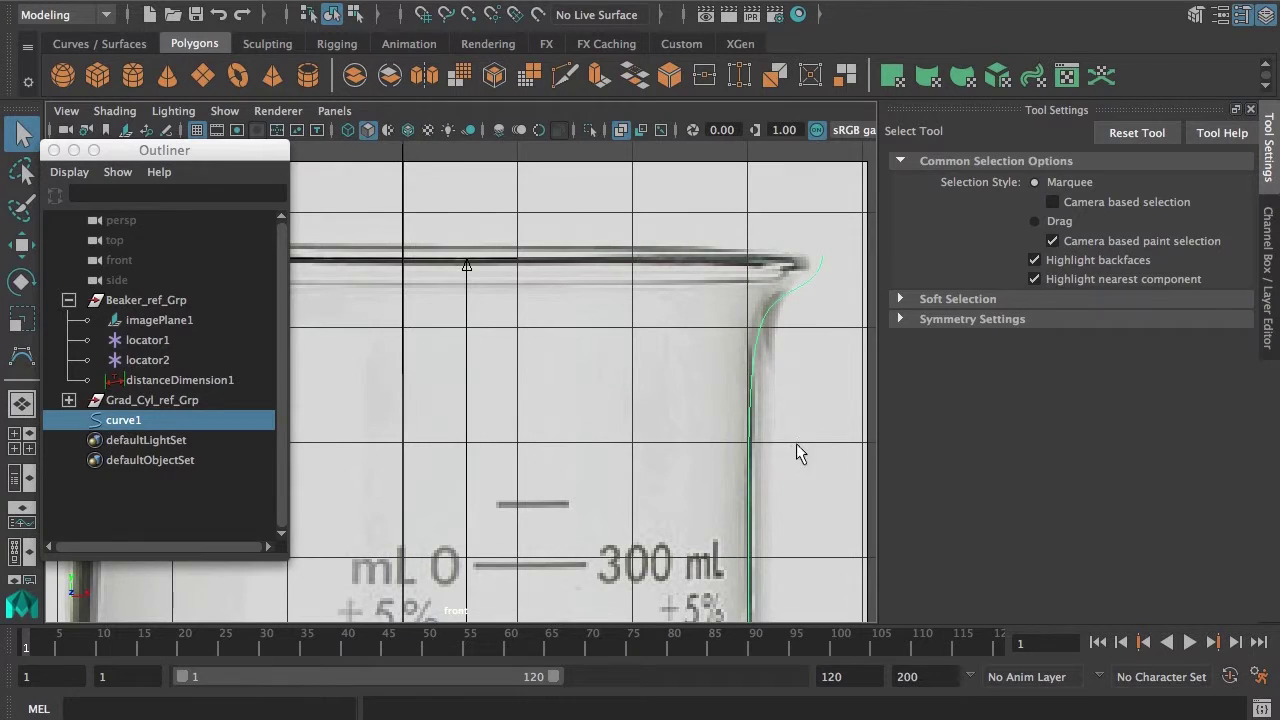
alt+middle_drag(796, 443, 711, 450)
alt+right_drag(711, 450, 750, 437)
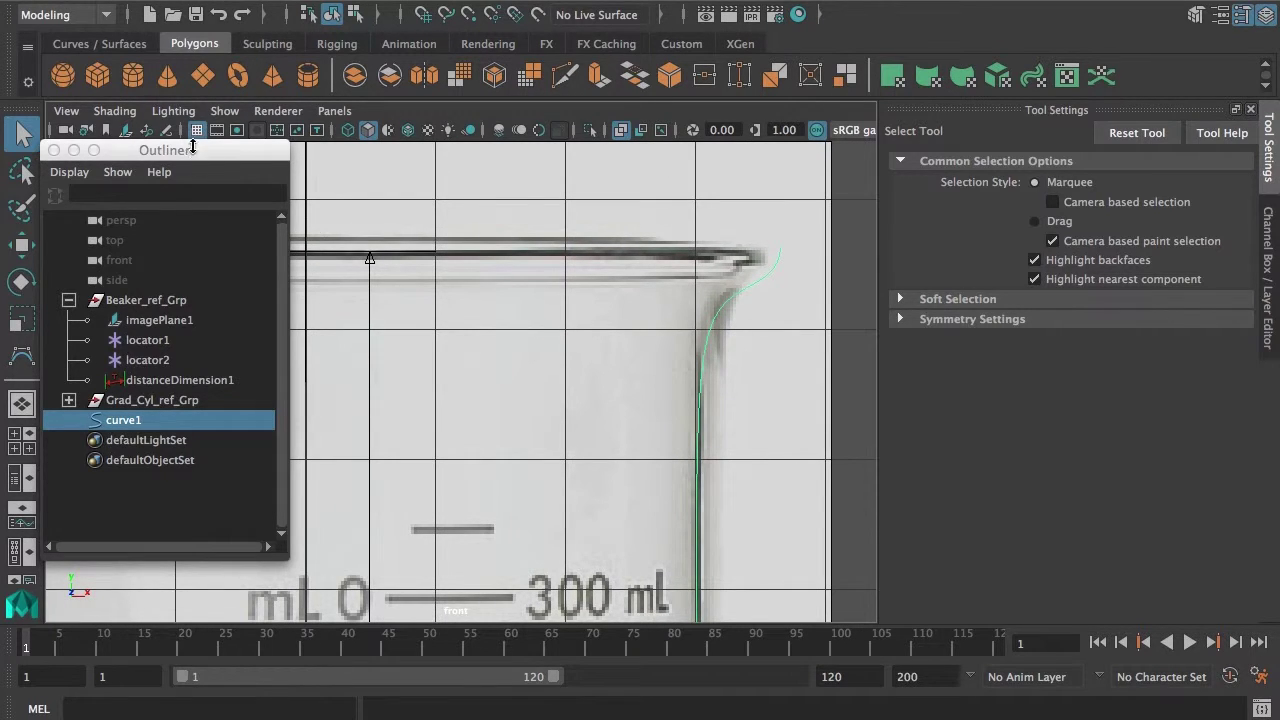
drag(192, 147, 193, 139)
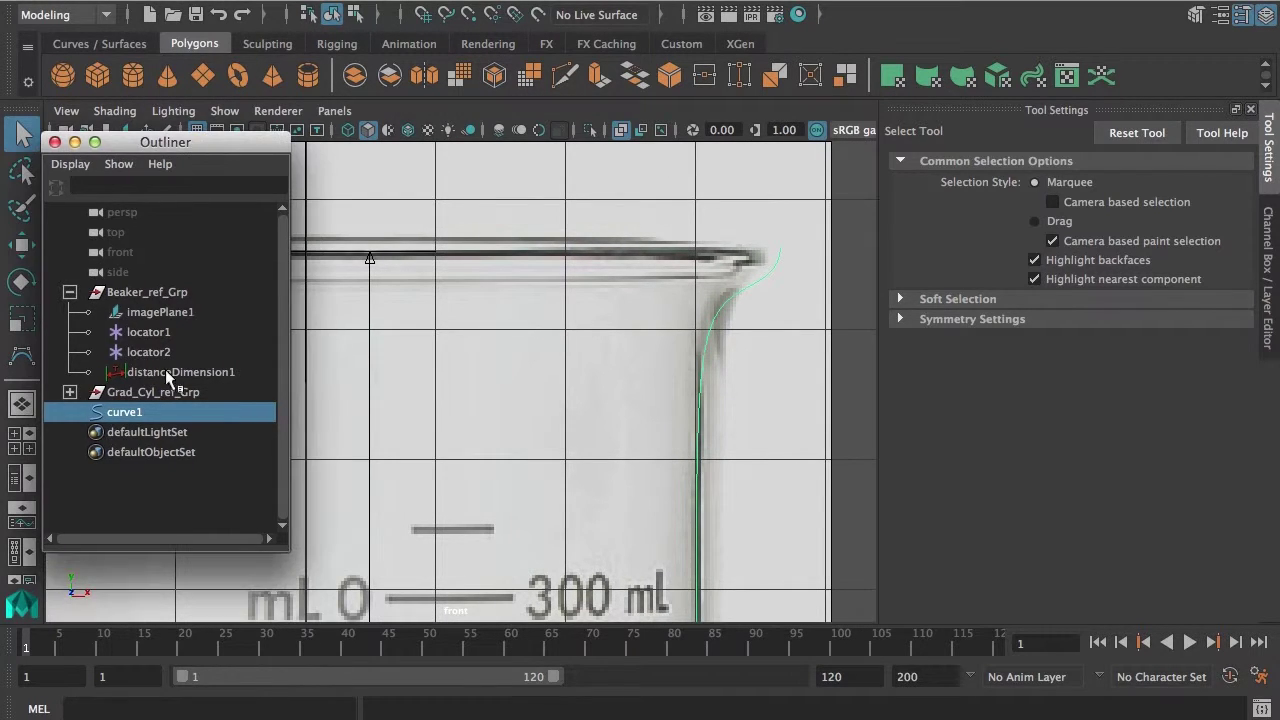
double_click(125, 416)
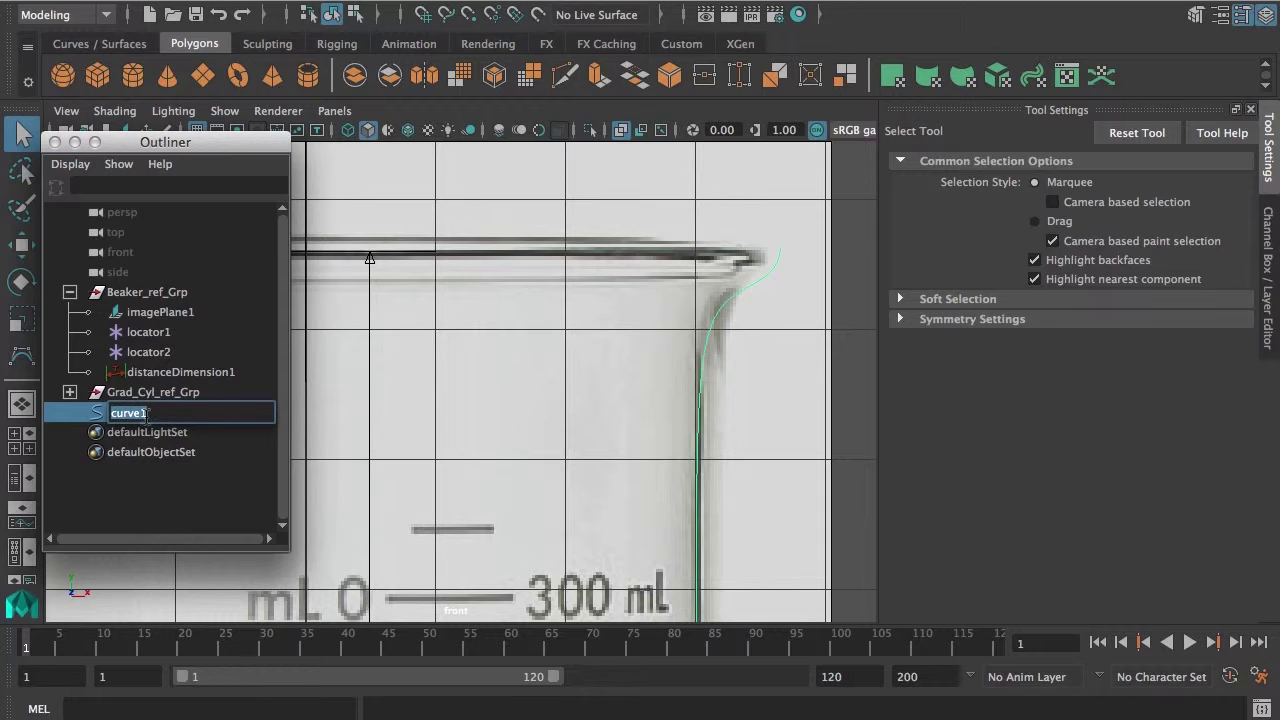
text(beaker_profile)
key(Return)
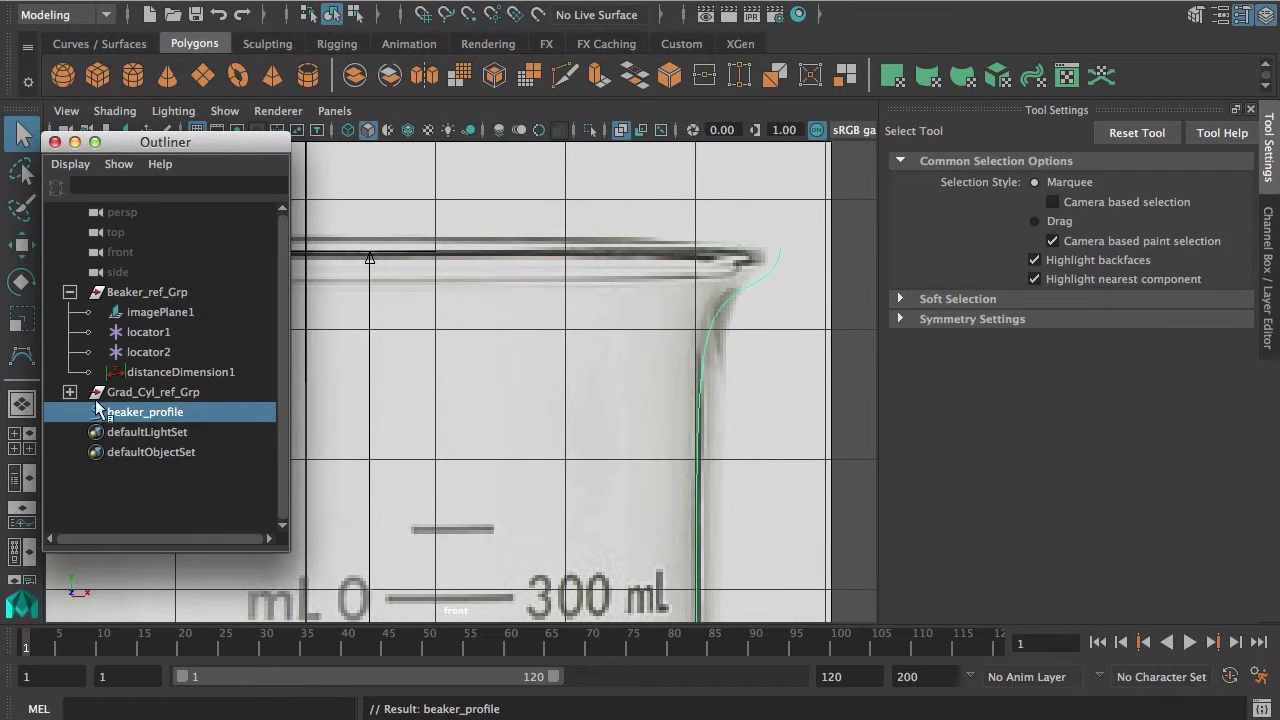
- Switch beaker_profile to control vertex editing at the flared rim
alt+right_drag(809, 426, 599, 446)
alt+middle_drag(599, 446, 626, 319)
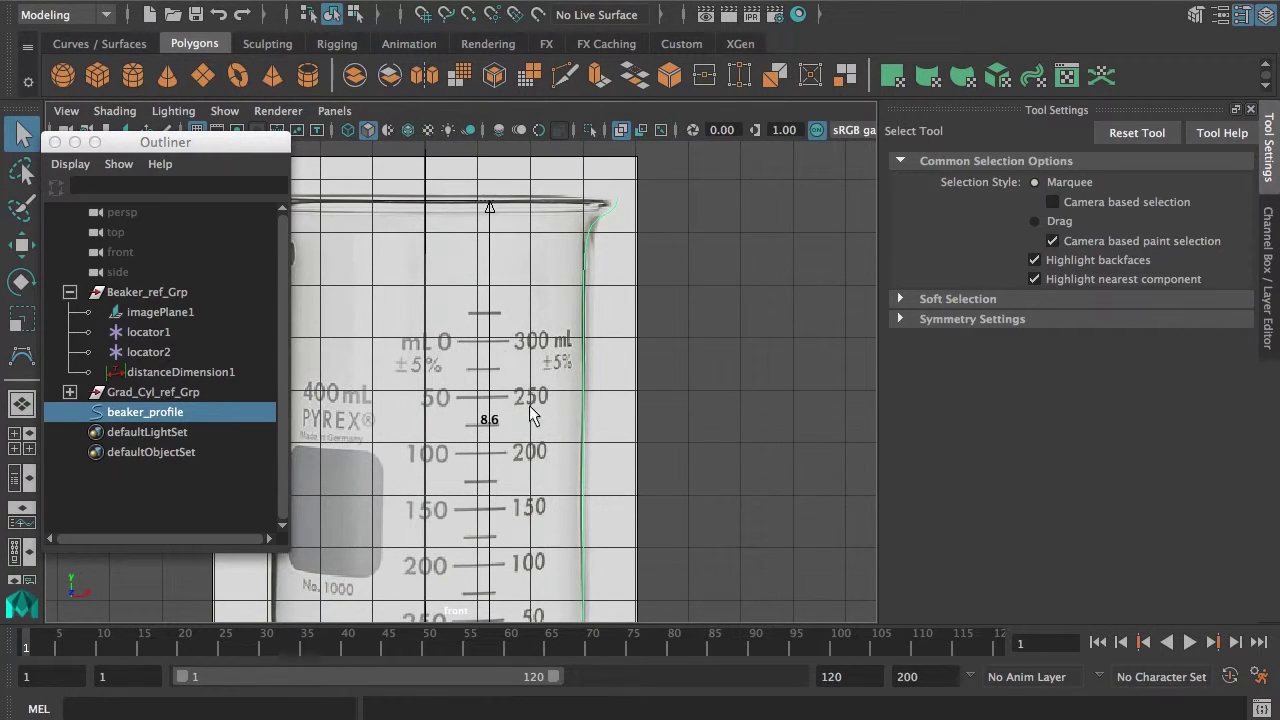
alt+middle_drag(531, 415, 551, 293)
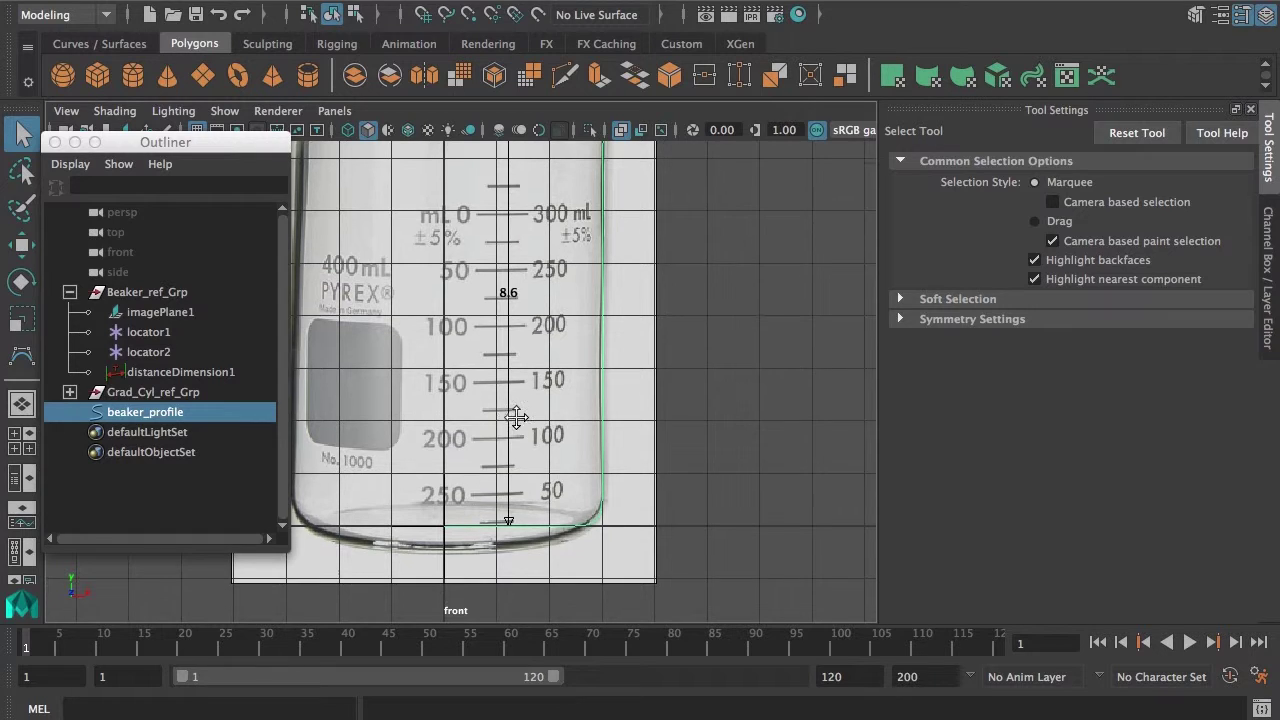
alt+middle_drag(516, 430, 521, 495)
alt+right_drag(521, 495, 677, 466)
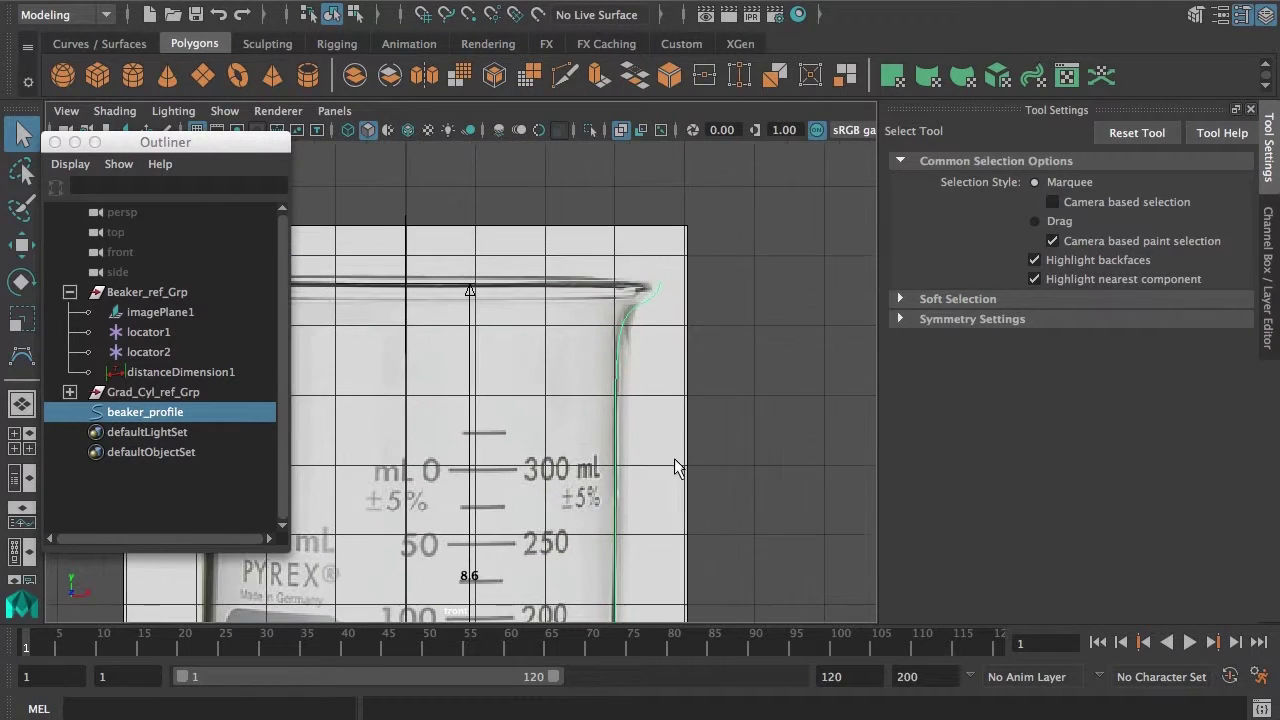
alt+middle_drag(568, 361, 524, 327)
alt+right_drag(524, 327, 644, 302)
right_click(650, 291)
click(530, 291)
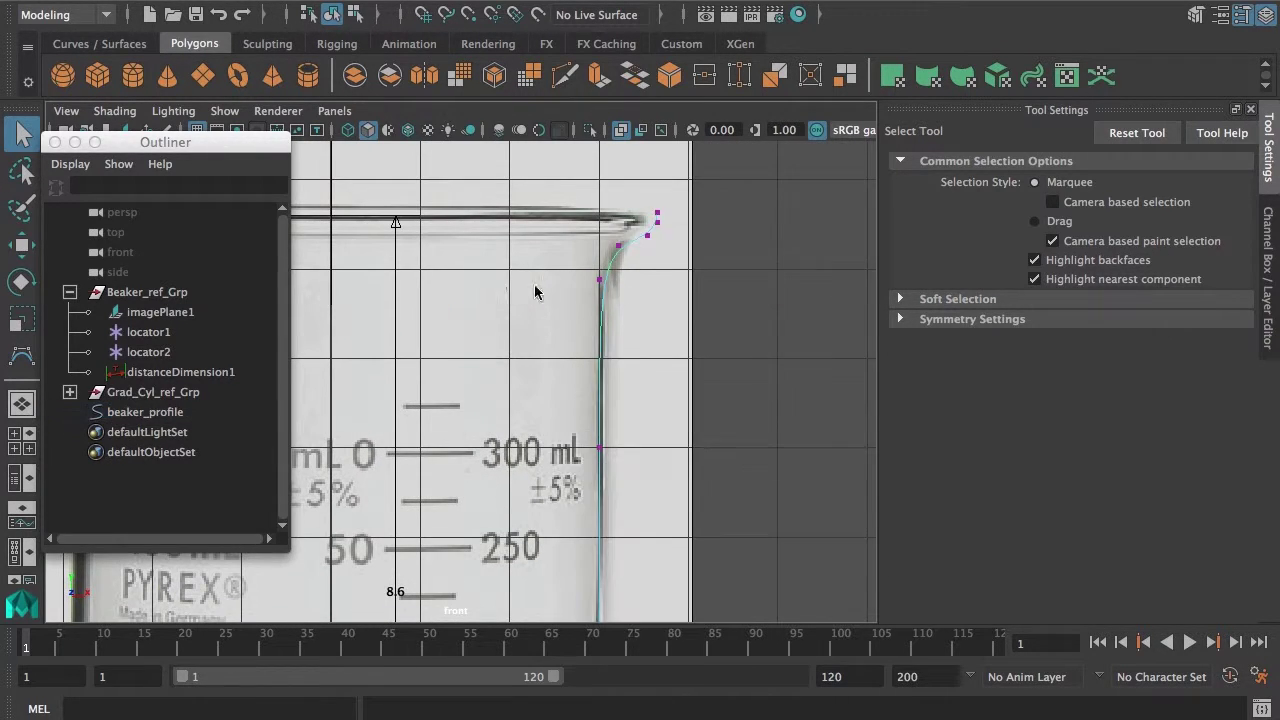
- Shift the control vertex at the top of the wall slightly inward, and the one at the flare's start inward and up
alt+right_drag(534, 289, 680, 391)
click(646, 394)
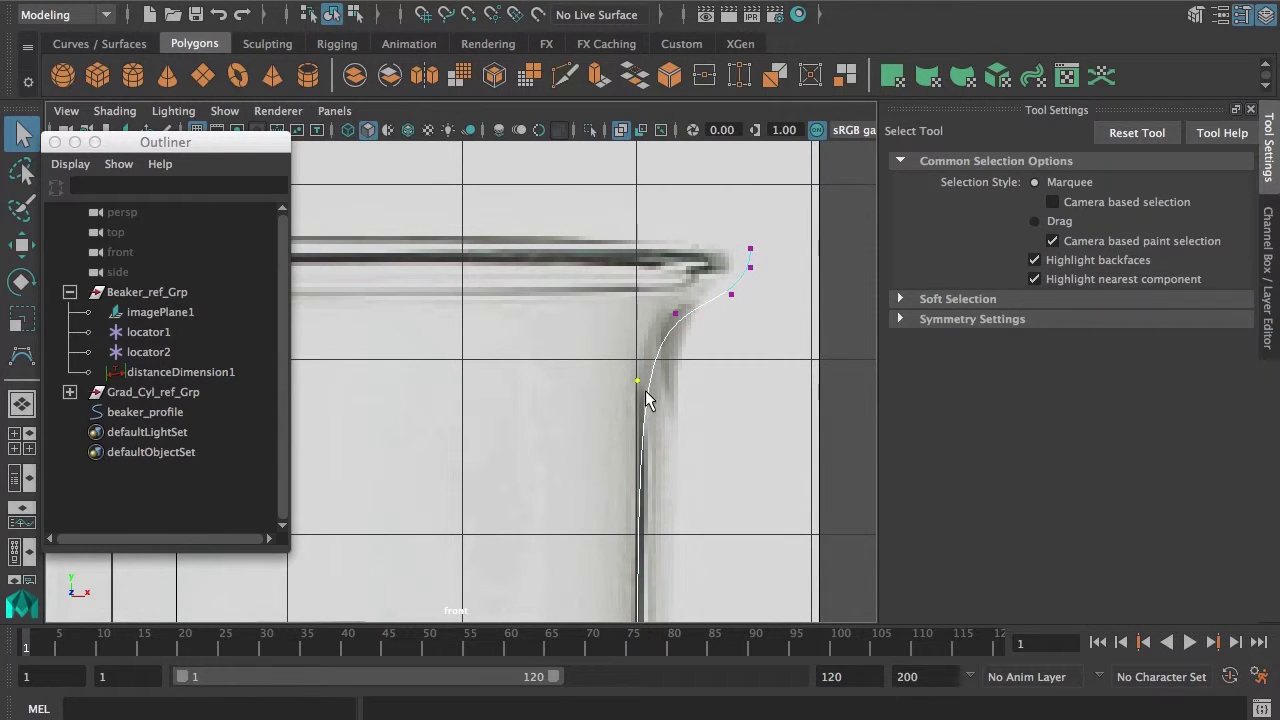
key(w)
drag(737, 386, 734, 385)
click(676, 314)
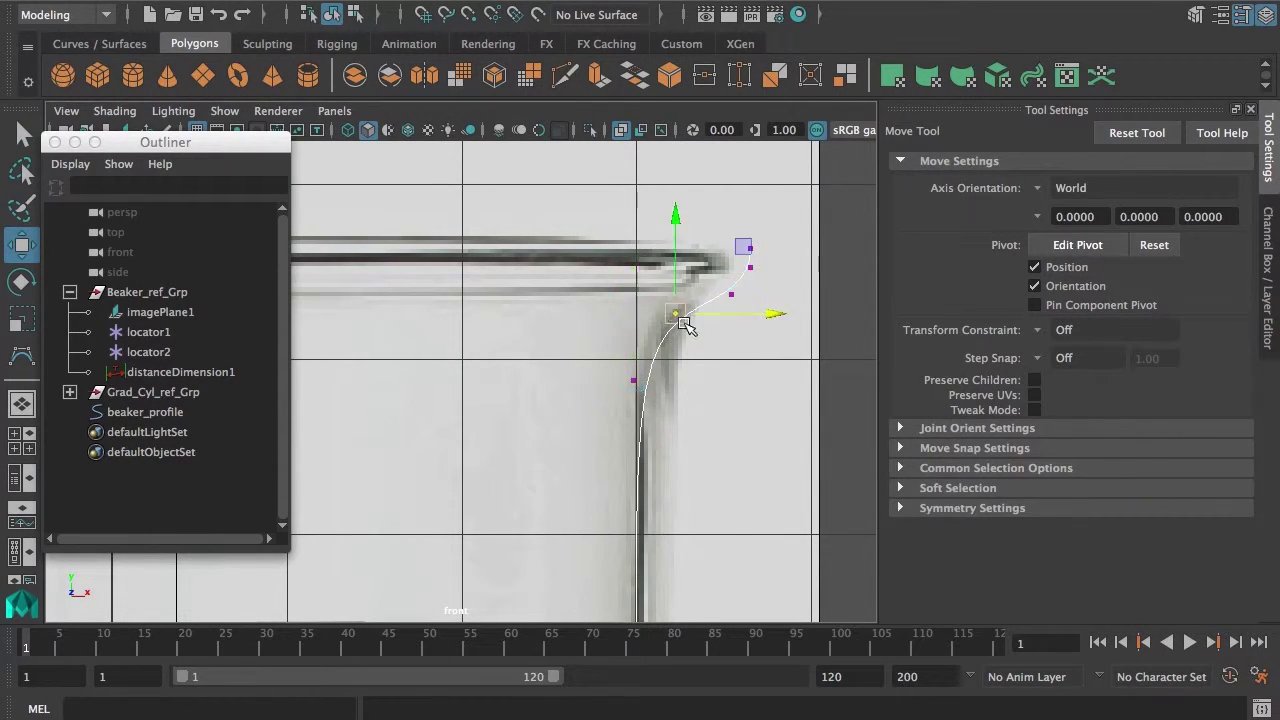
drag(677, 314, 658, 308)
- Move the three outer rim control vertices inward to fit the lip, and readjust the vertex at the flare's start
click(732, 295)
drag(732, 295, 744, 252)
click(753, 268)
click(752, 249)
drag(724, 310, 656, 307)
- Insert a knot at a curve point on the upper wall just below the flare, and return to control vertex editing
scroll(667, 412, down, 3)
alt+middle_drag(669, 538, 682, 338)
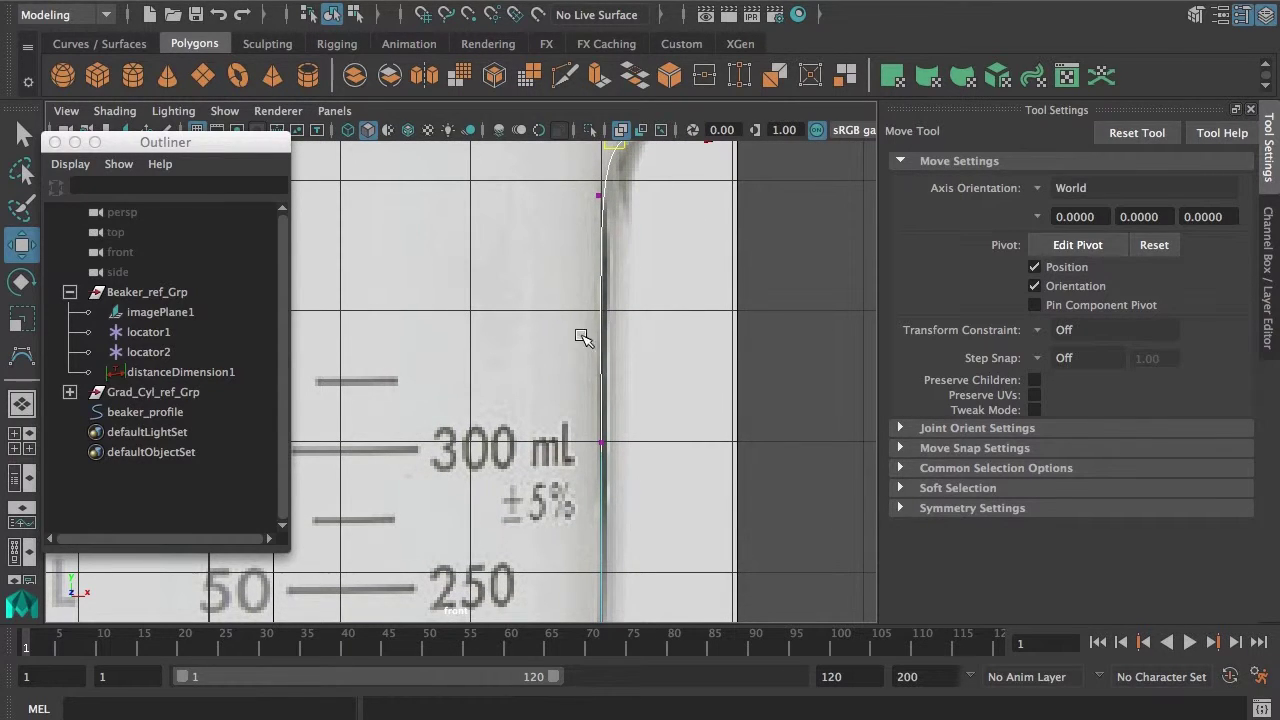
alt+middle_drag(583, 337, 573, 397)
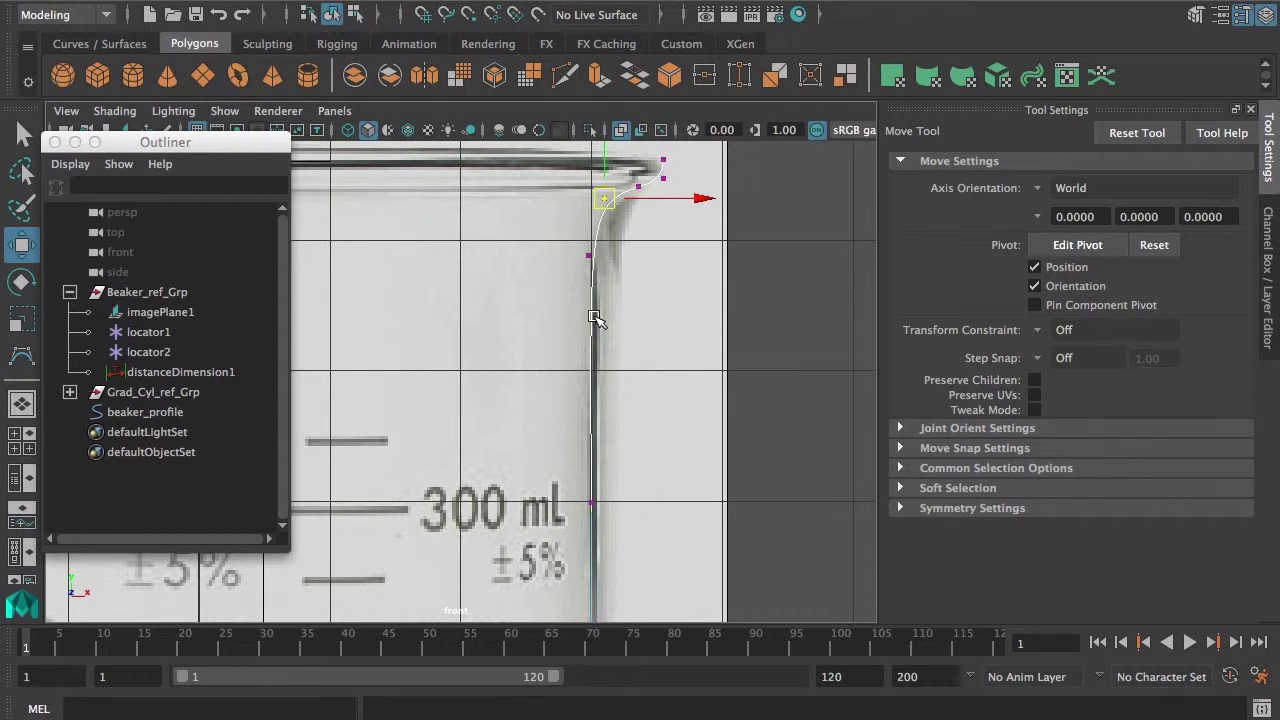
click(592, 322)
right_click(631, 300)
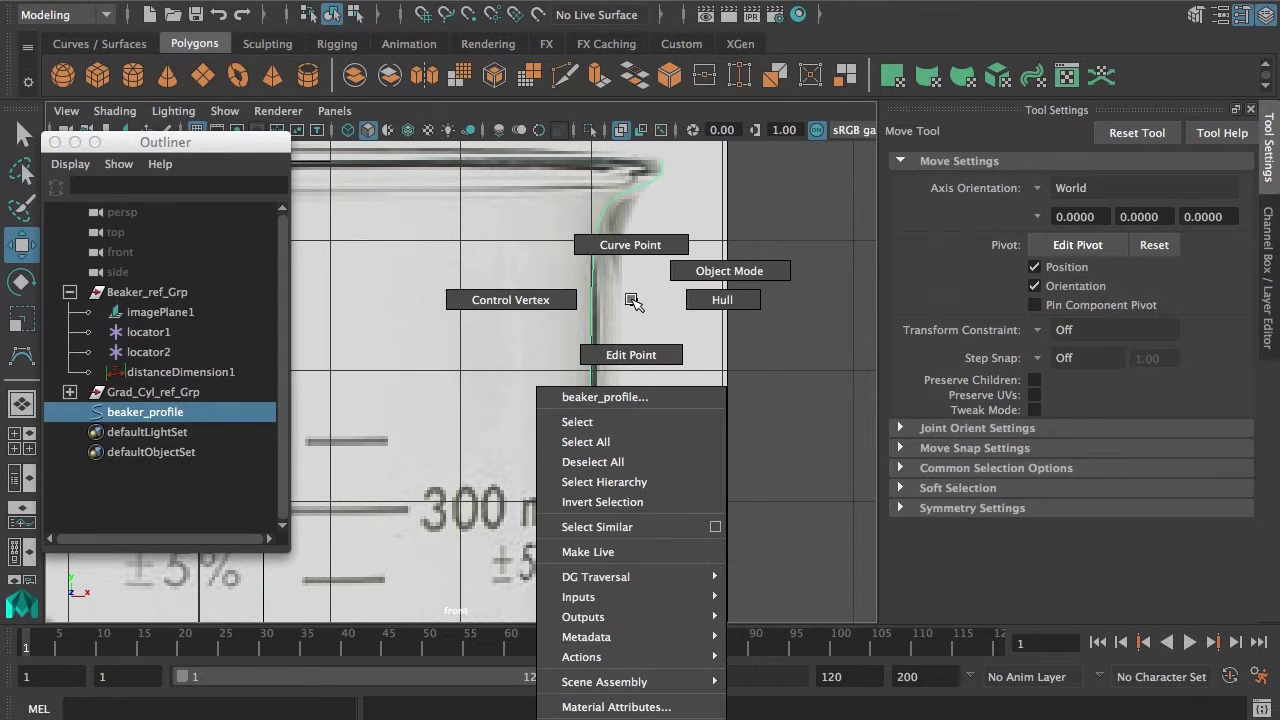
click(633, 231)
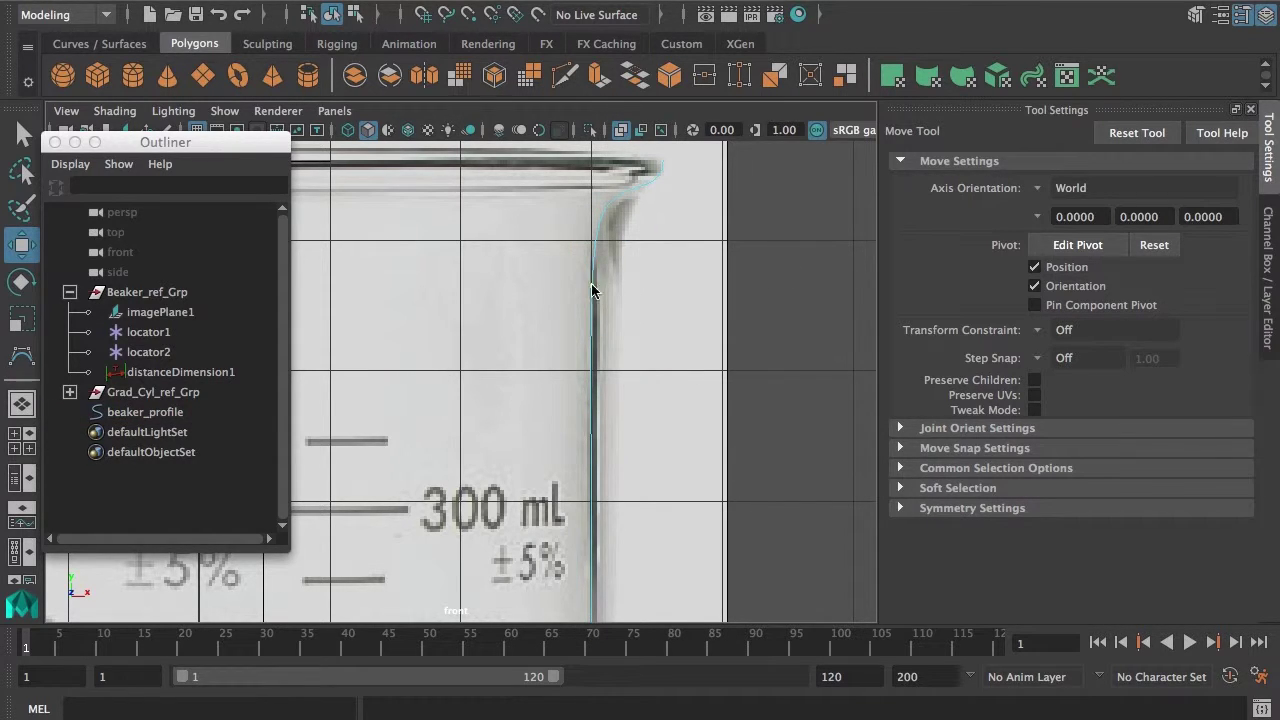
click(592, 286)
key(ctrl+z)
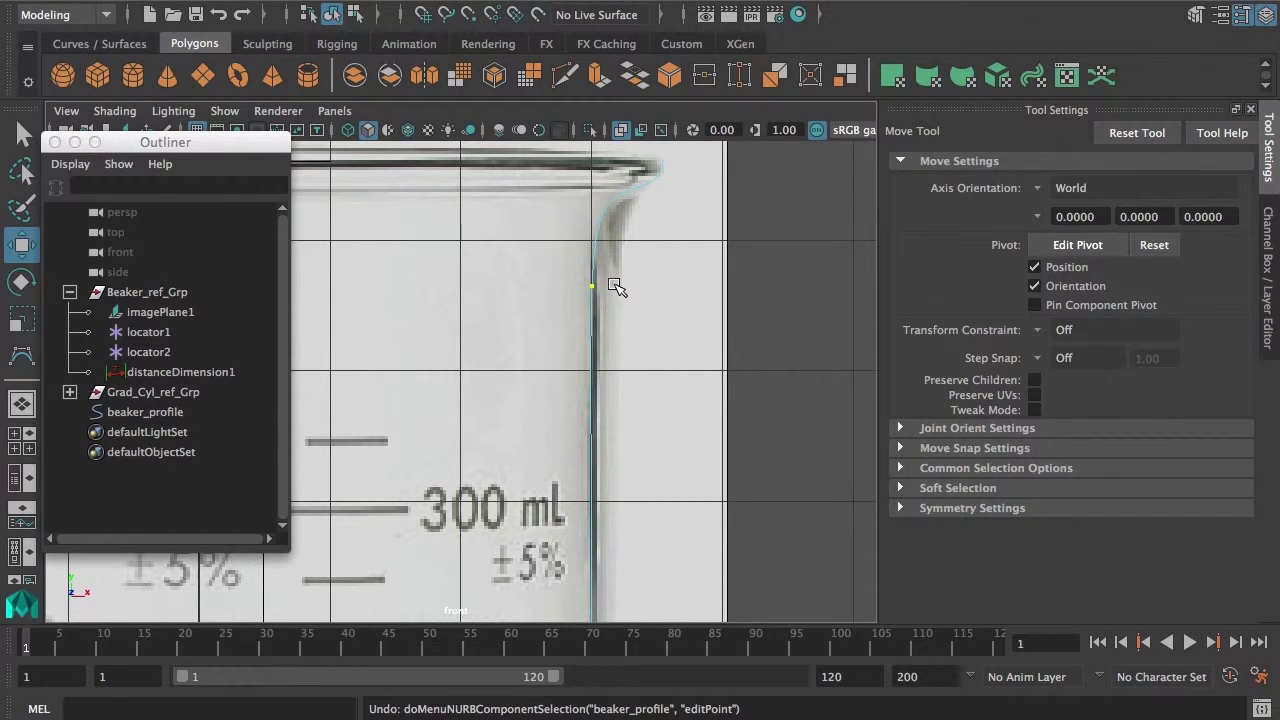
shift+right_click(615, 287)
shift+right_drag(615, 284, 614, 230)
right_drag(596, 279, 491, 277)
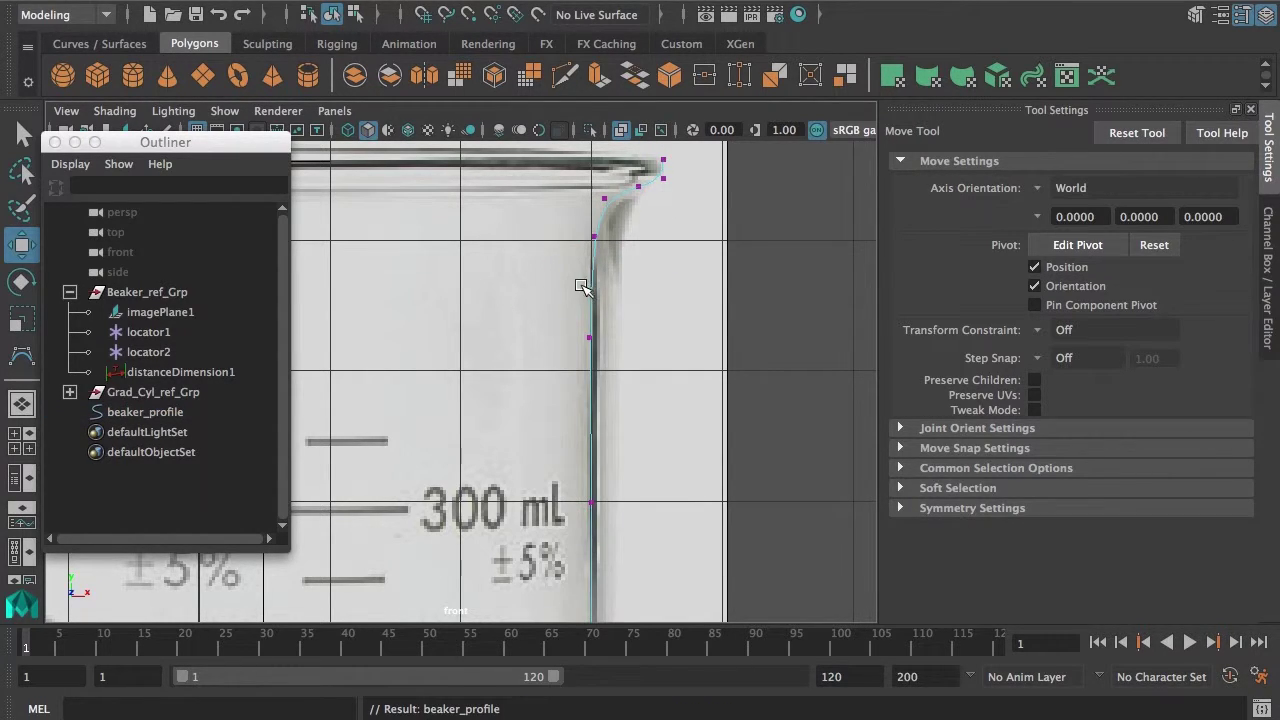
- Nudge the two control vertices on either side of the inserted knot so the upper wall runs straight along the glass edge
click(594, 236)
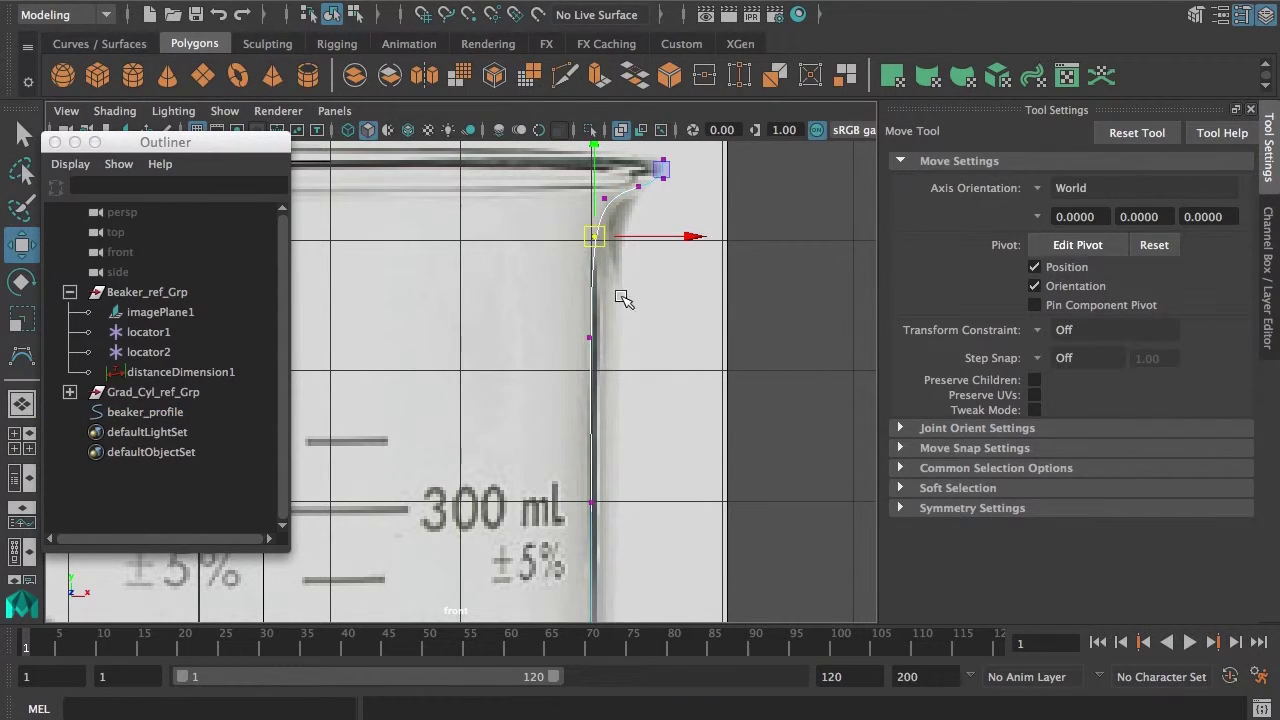
click(590, 337)
drag(614, 337, 620, 340)
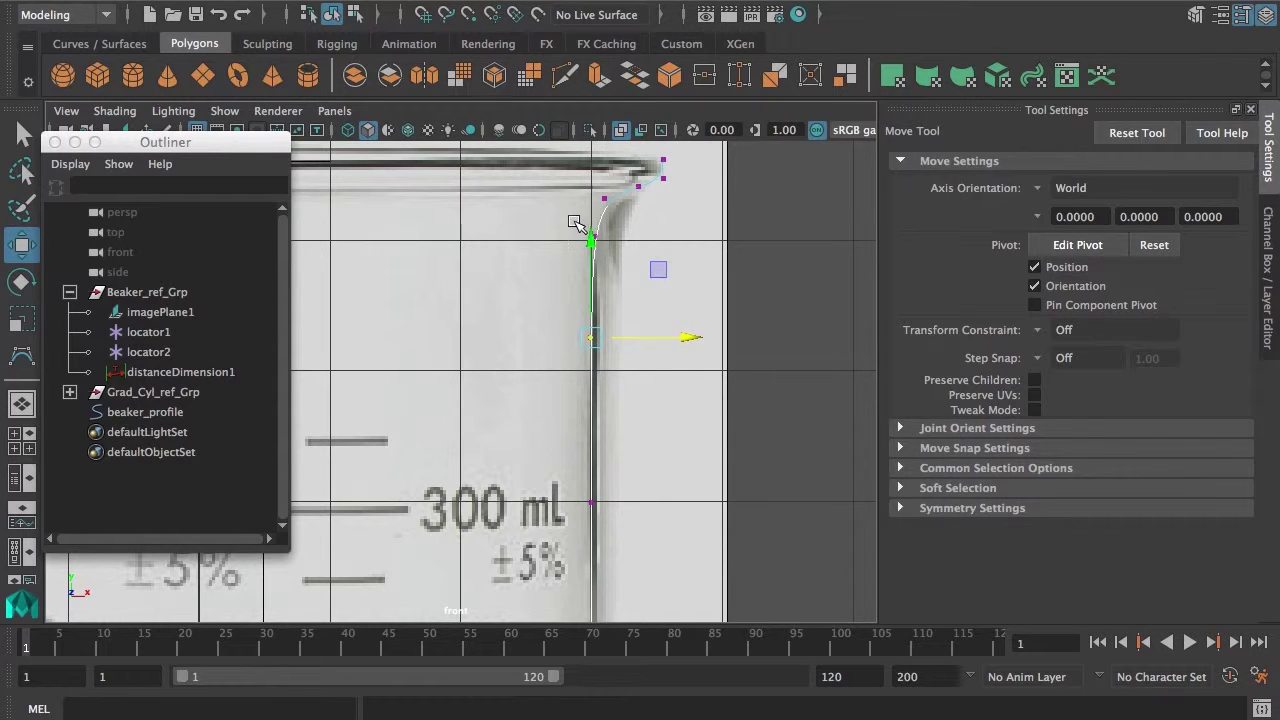
click(598, 237)
drag(596, 230, 629, 232)
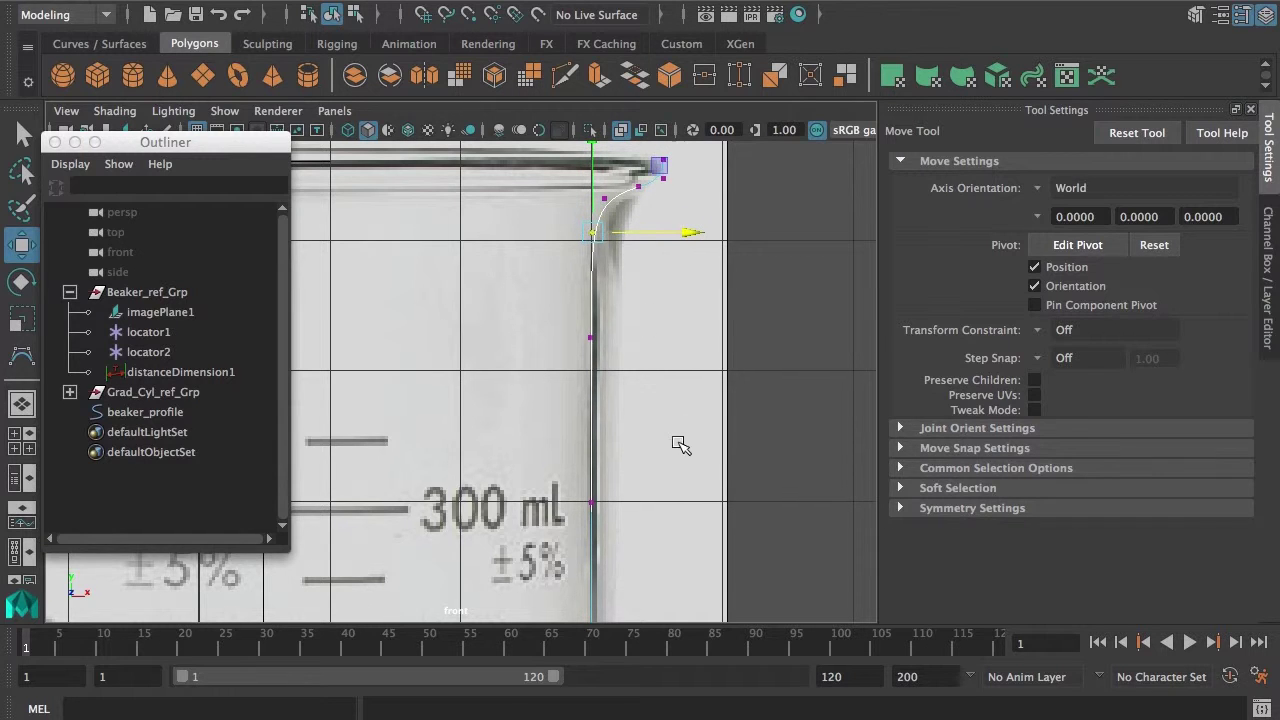
- Raise the two control vertices on the wall just above the beaker's lower corner to soften the bend
alt+middle_drag(680, 444, 680, 346)
alt+right_drag(680, 346, 612, 465)
alt+middle_drag(555, 560, 577, 391)
alt+right_drag(577, 391, 651, 442)
alt+middle_drag(651, 442, 663, 317)
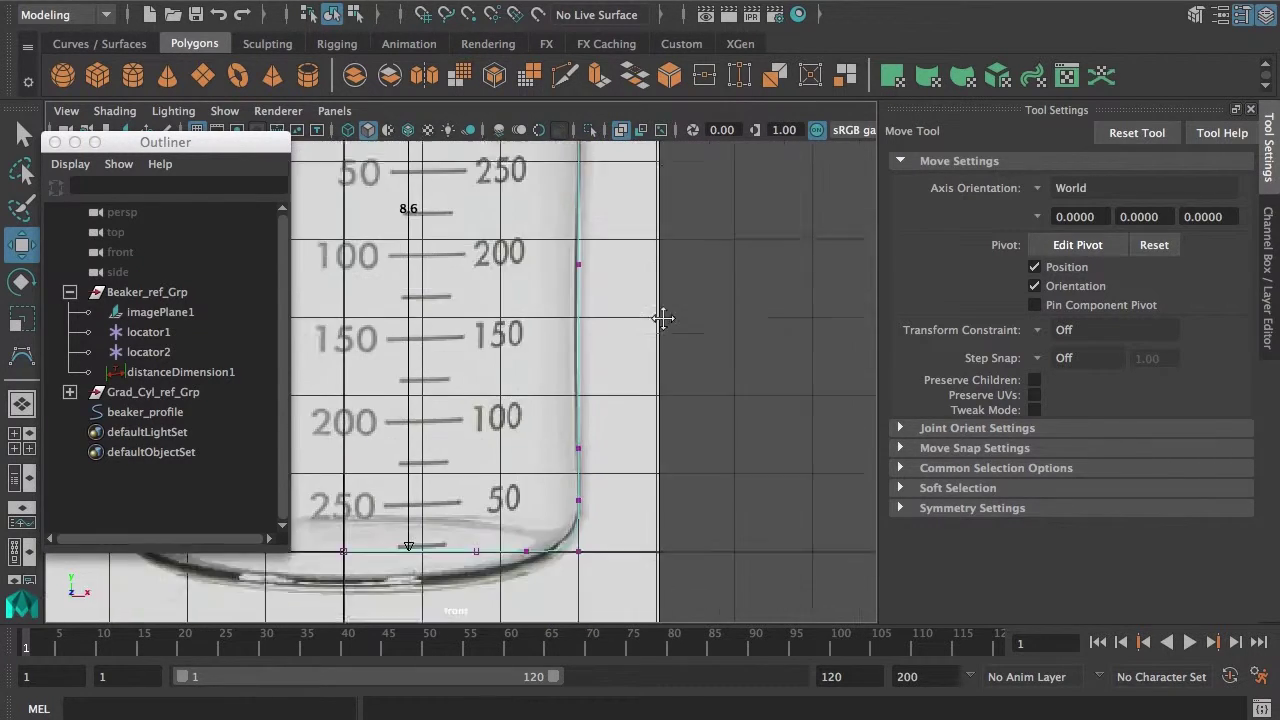
alt+middle_drag(656, 472, 659, 334)
alt+right_drag(659, 334, 703, 391)
drag(741, 379, 741, 380)
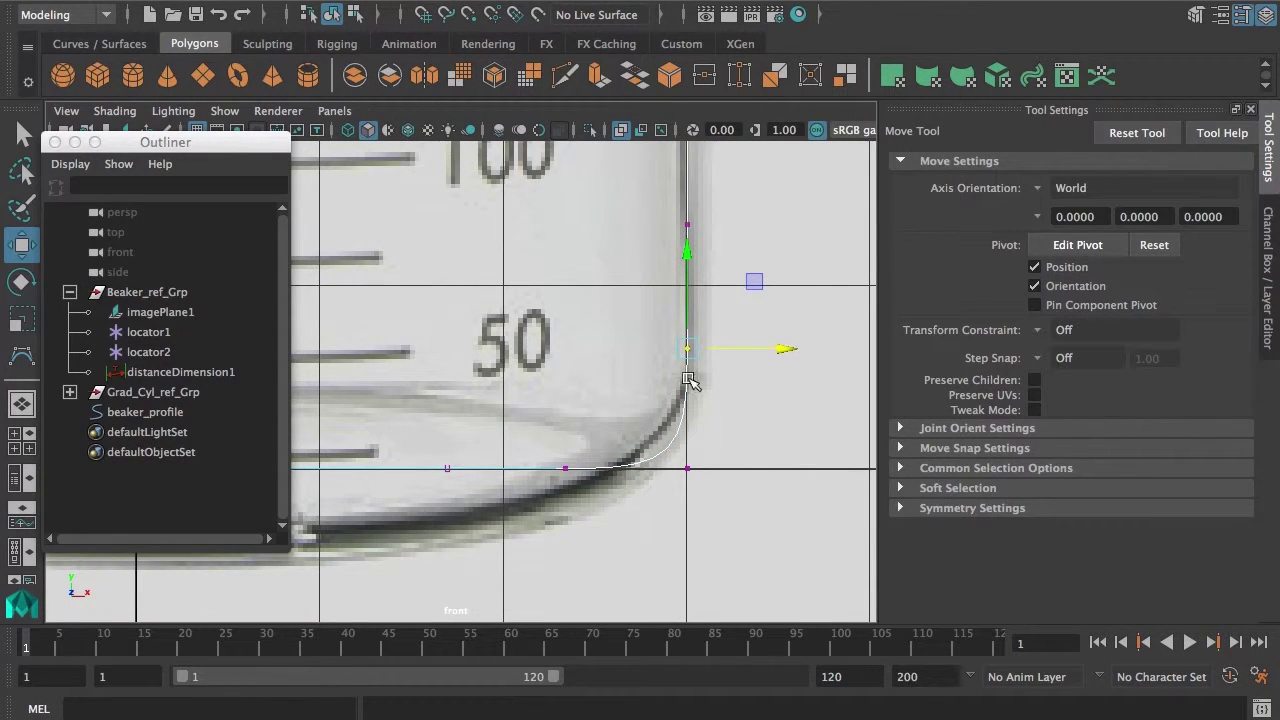
drag(674, 208, 766, 270)
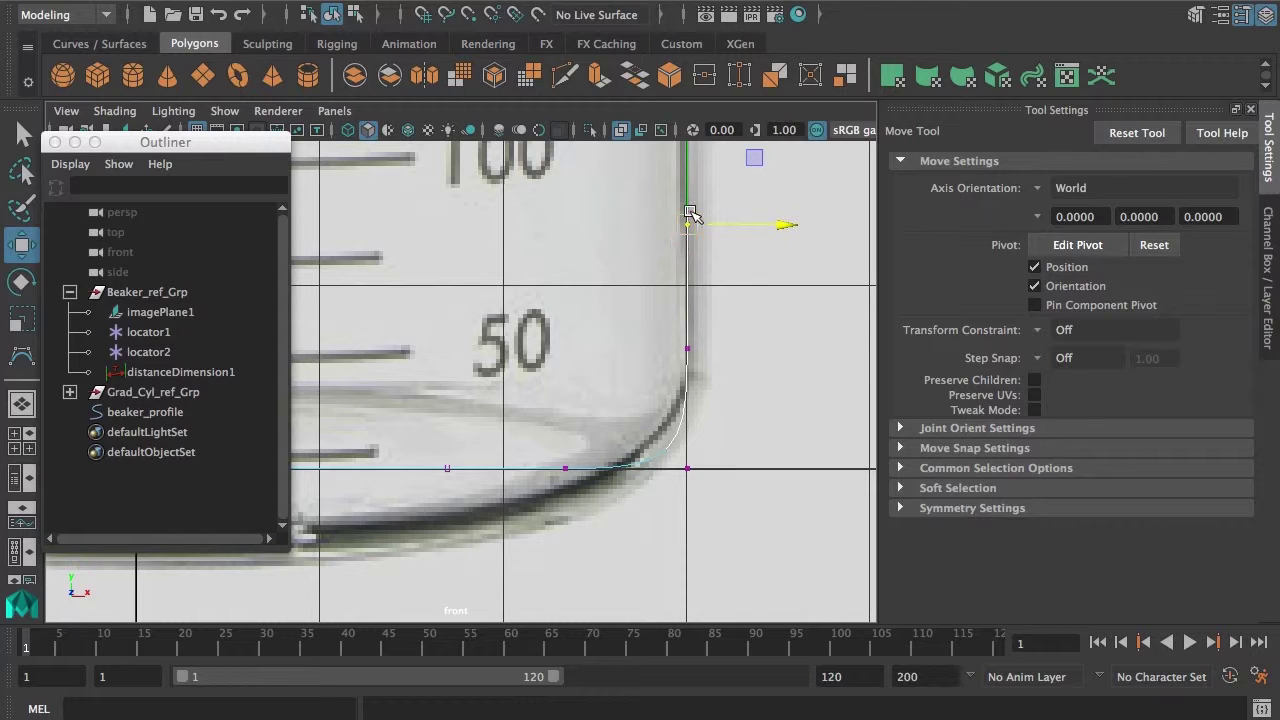
drag(691, 211, 694, 197)
drag(658, 322, 689, 286)
- Slide the two base-line control vertices near the lower corner toward the centre, and raise the lowest wall vertex a little more
drag(526, 446, 610, 468)
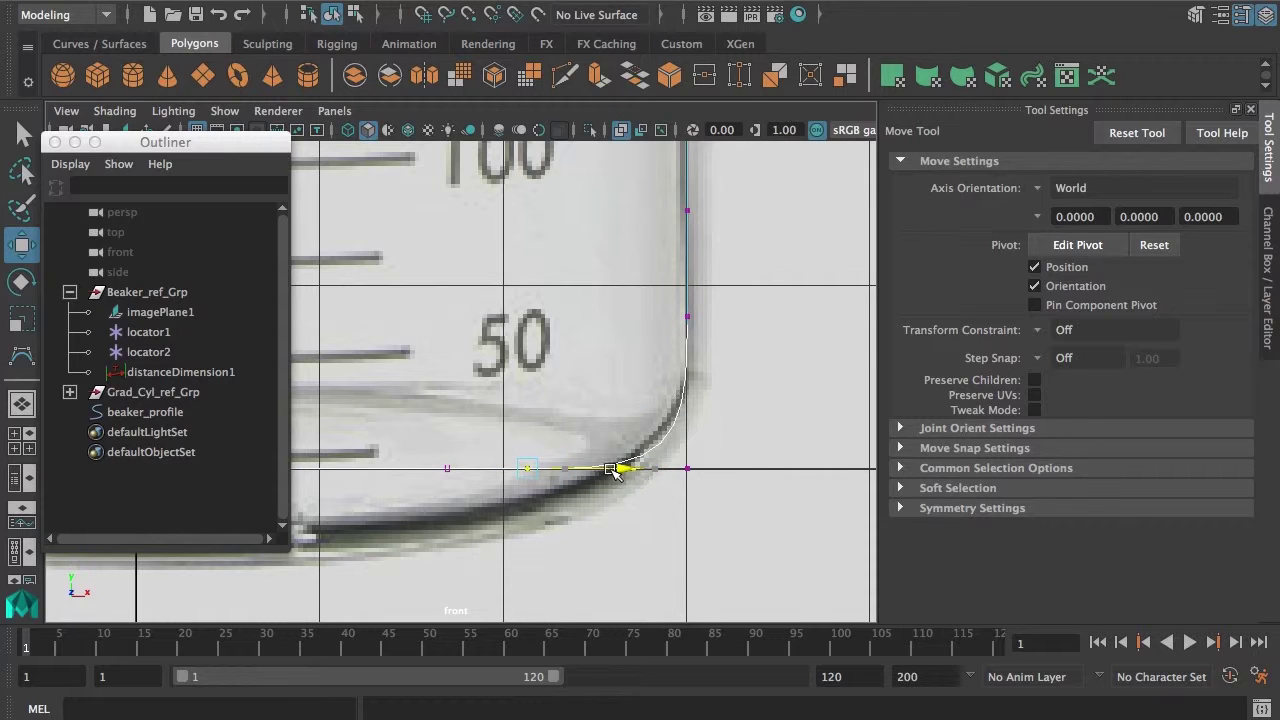
click(688, 314)
drag(688, 275, 688, 254)
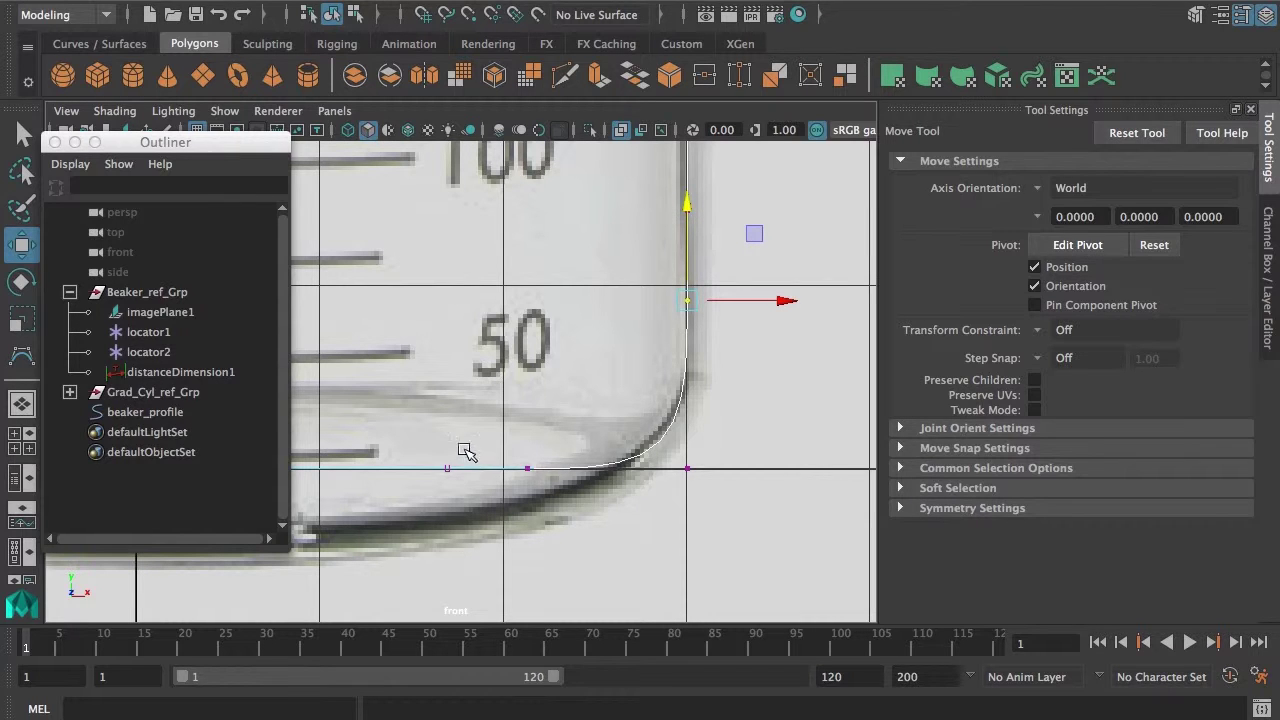
drag(404, 444, 499, 467)
scroll(608, 485, down, 5)
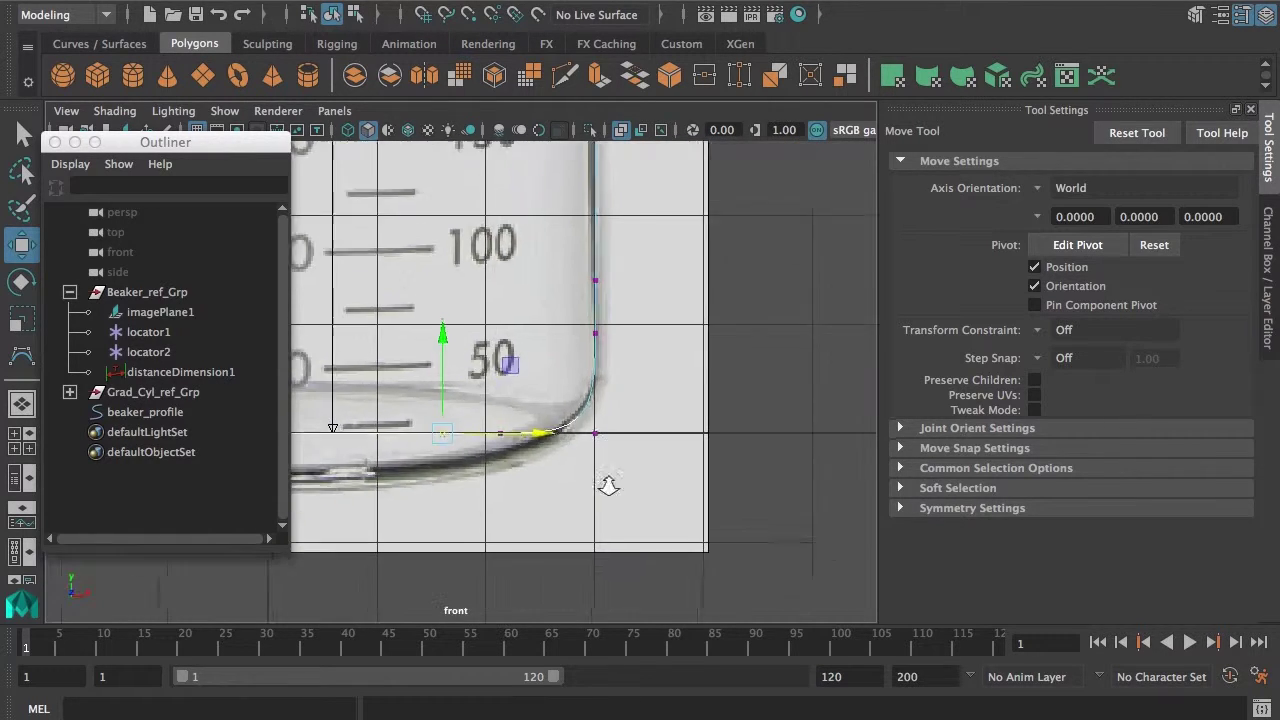
- Leave control vertex editing and return the beaker profile curve to object mode
alt+right_drag(608, 485, 602, 473)
alt+middle_drag(602, 473, 654, 596)
scroll(616, 502, down, 4)
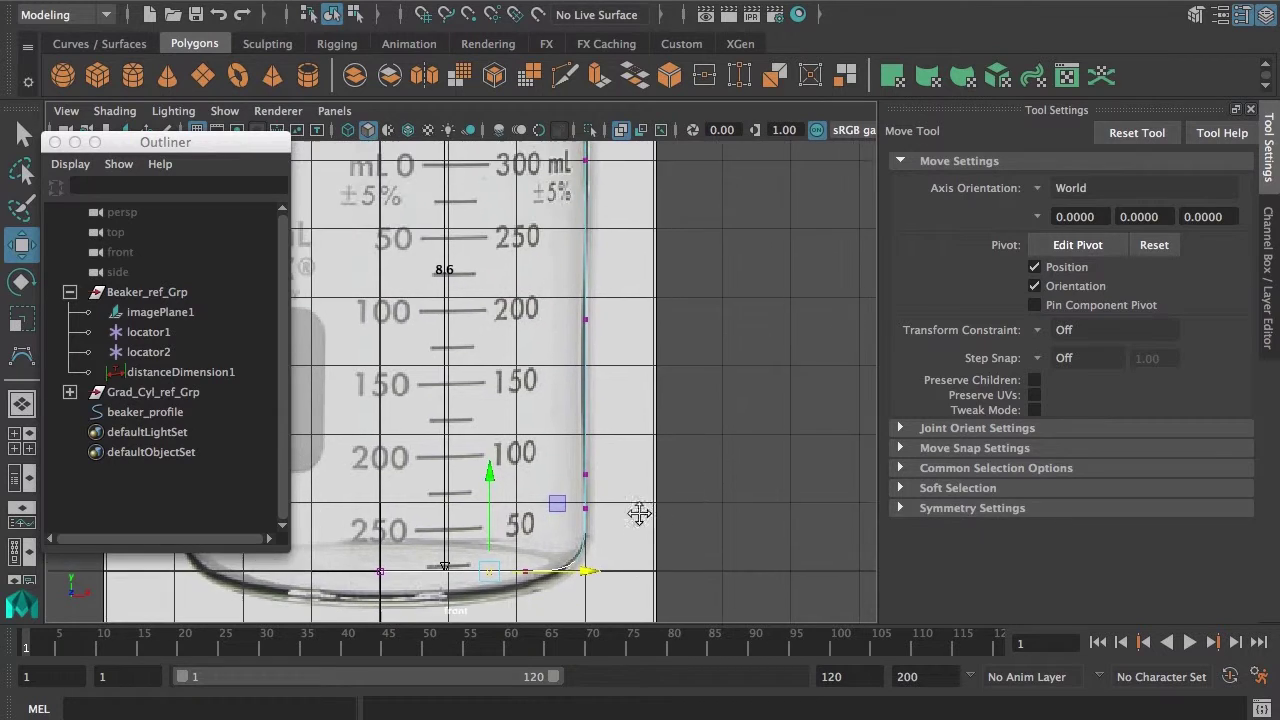
alt+middle_drag(573, 284, 590, 311)
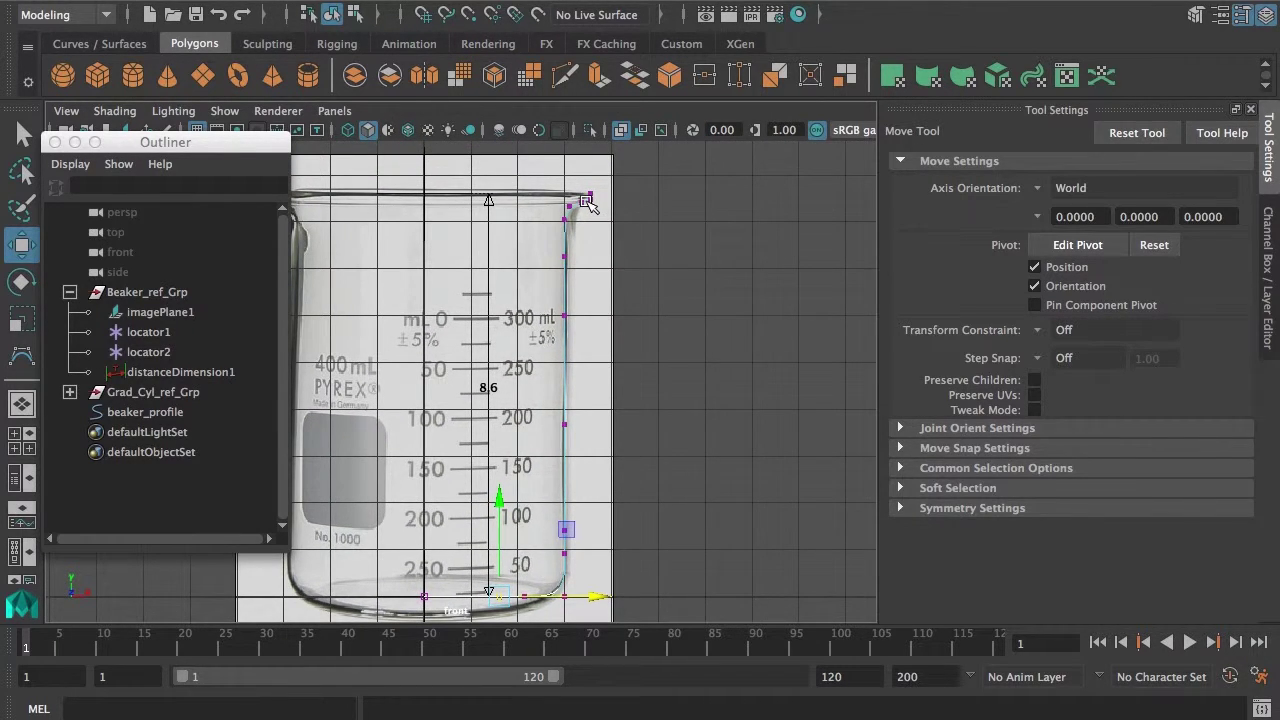
right_drag(587, 203, 612, 196)
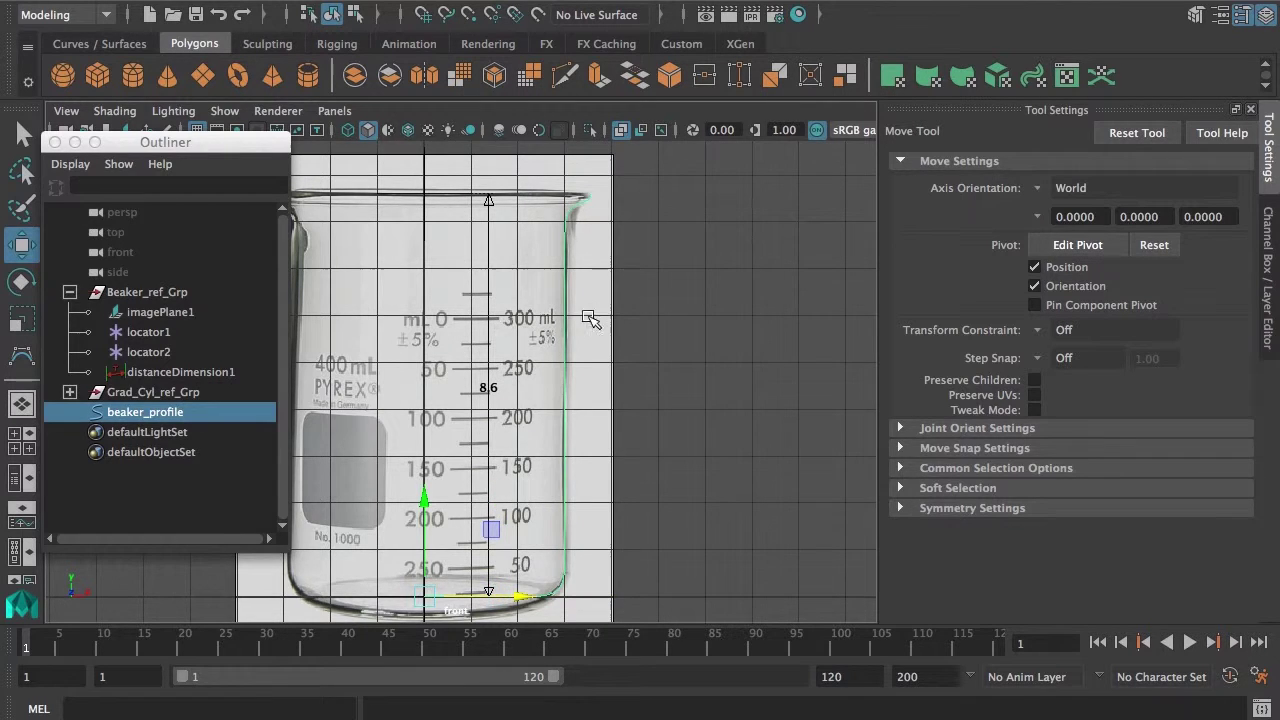
alt+middle_drag(538, 535, 587, 427)
alt+right_drag(523, 481, 620, 457)
alt+middle_drag(624, 457, 617, 477)
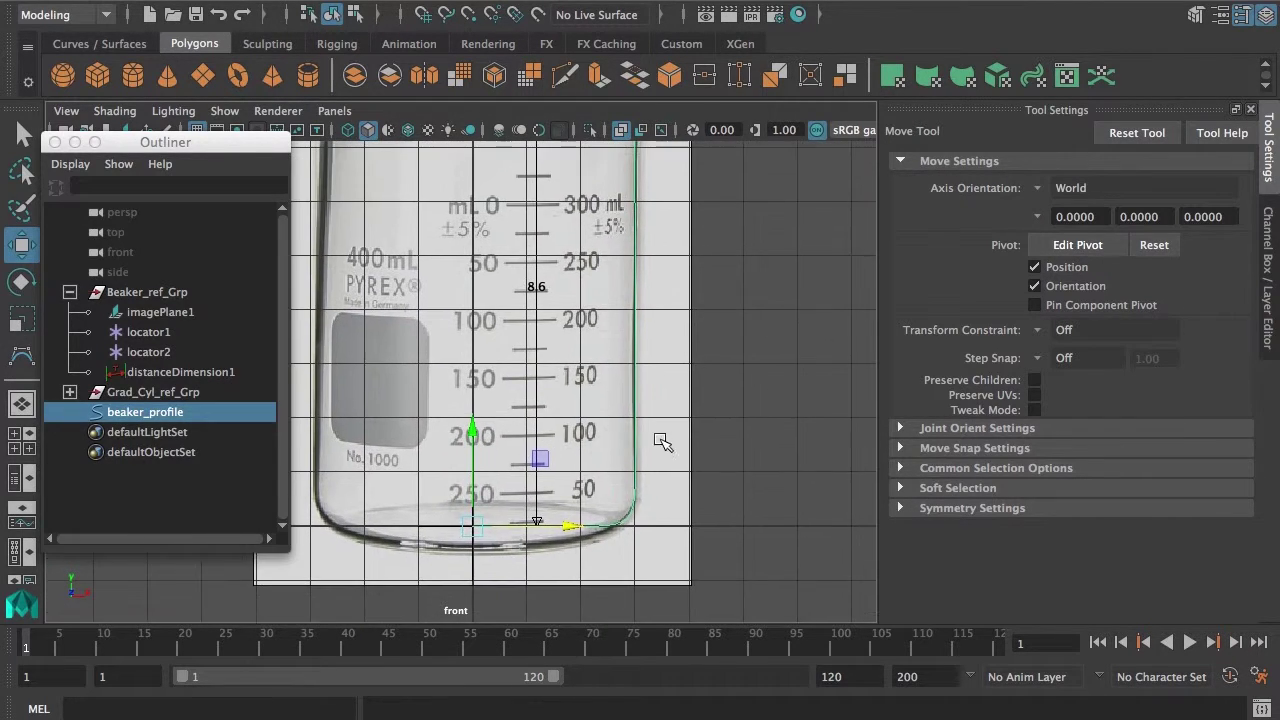
- Examine how well the profile curve follows the reference beaker along its lip, wall and lower corner, with the curve deselected and selected
click(712, 408)
alt+right_drag(765, 396, 702, 368)
alt+middle_drag(706, 326, 714, 374)
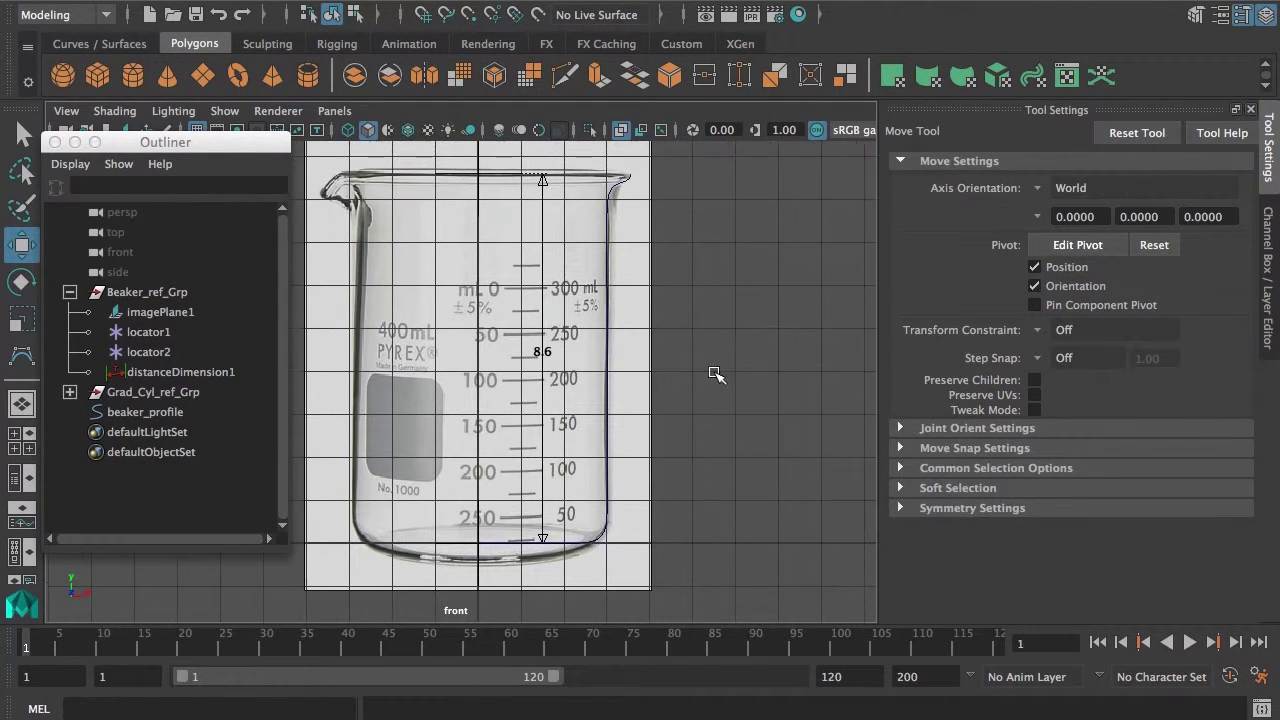
click(602, 213)
alt+right_drag(627, 348, 704, 345)
alt+right_drag(729, 302, 651, 269)
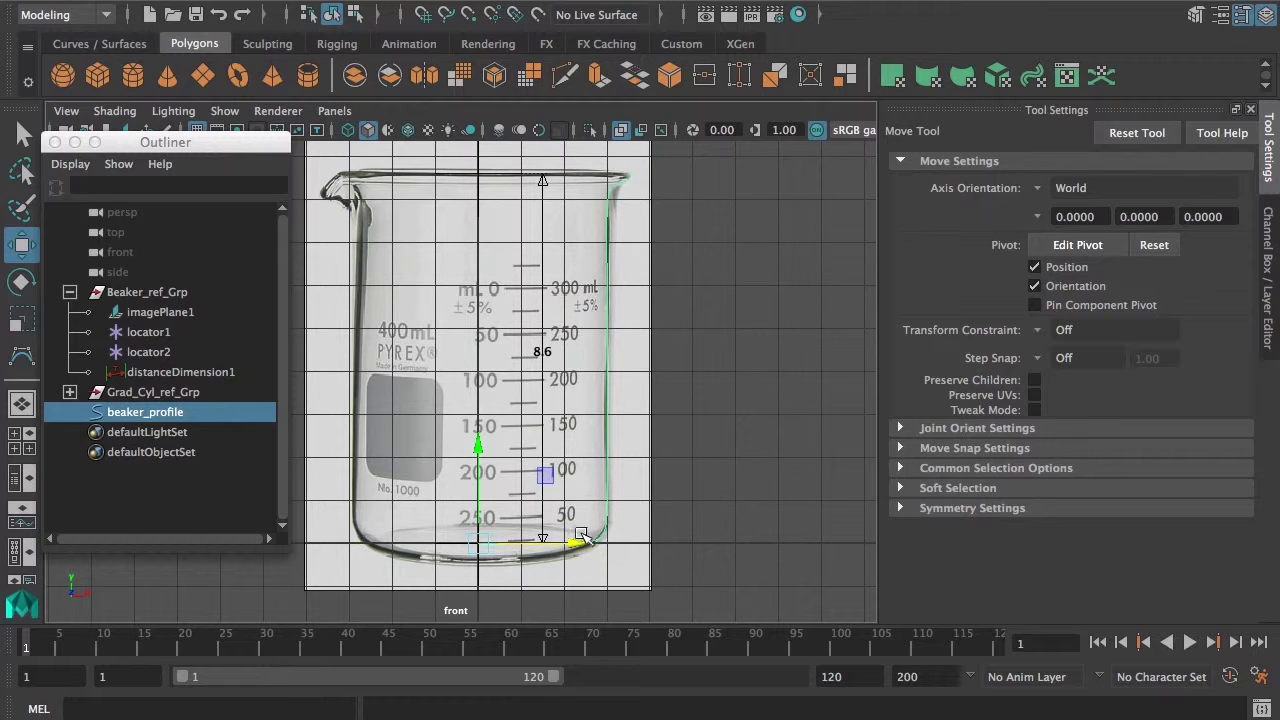
scroll(686, 500, up, 2)
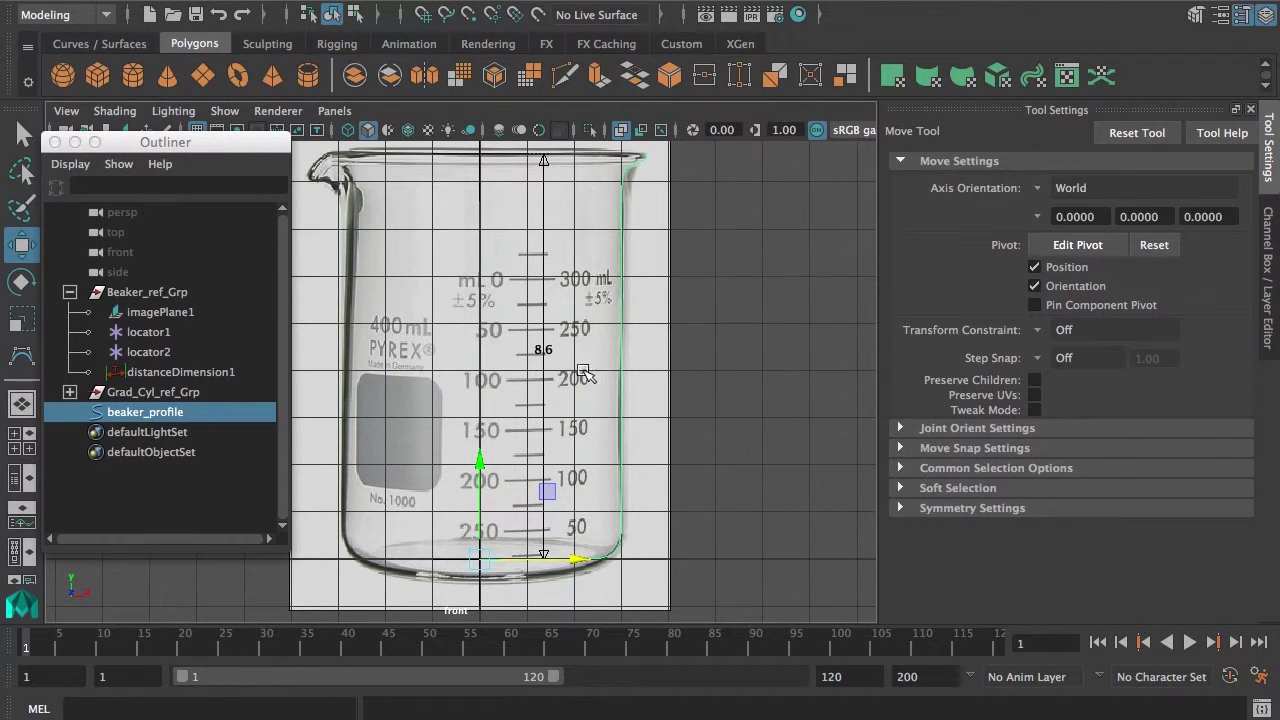
alt+middle_drag(658, 286, 670, 292)
alt+right_drag(643, 294, 711, 330)
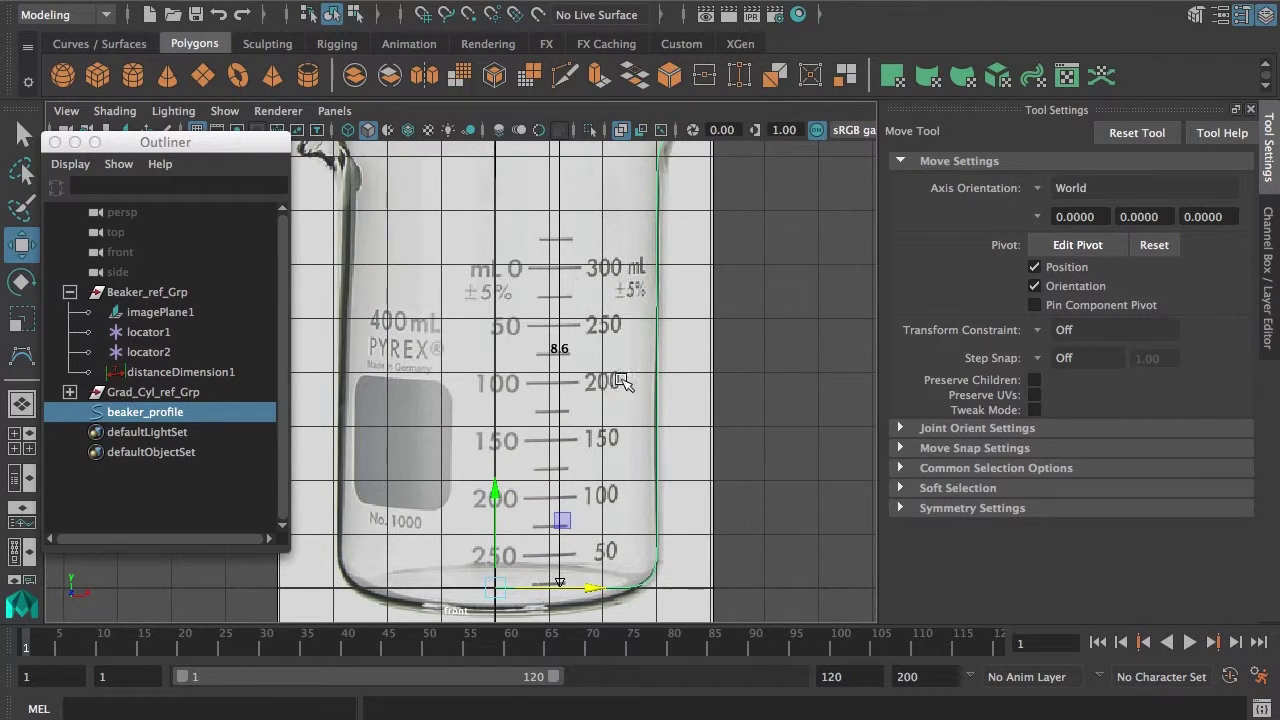
alt+middle_drag(636, 450, 623, 391)
alt+right_drag(623, 391, 595, 440)
- Select the beaker_profile curve and duplicate it
click(186, 430)
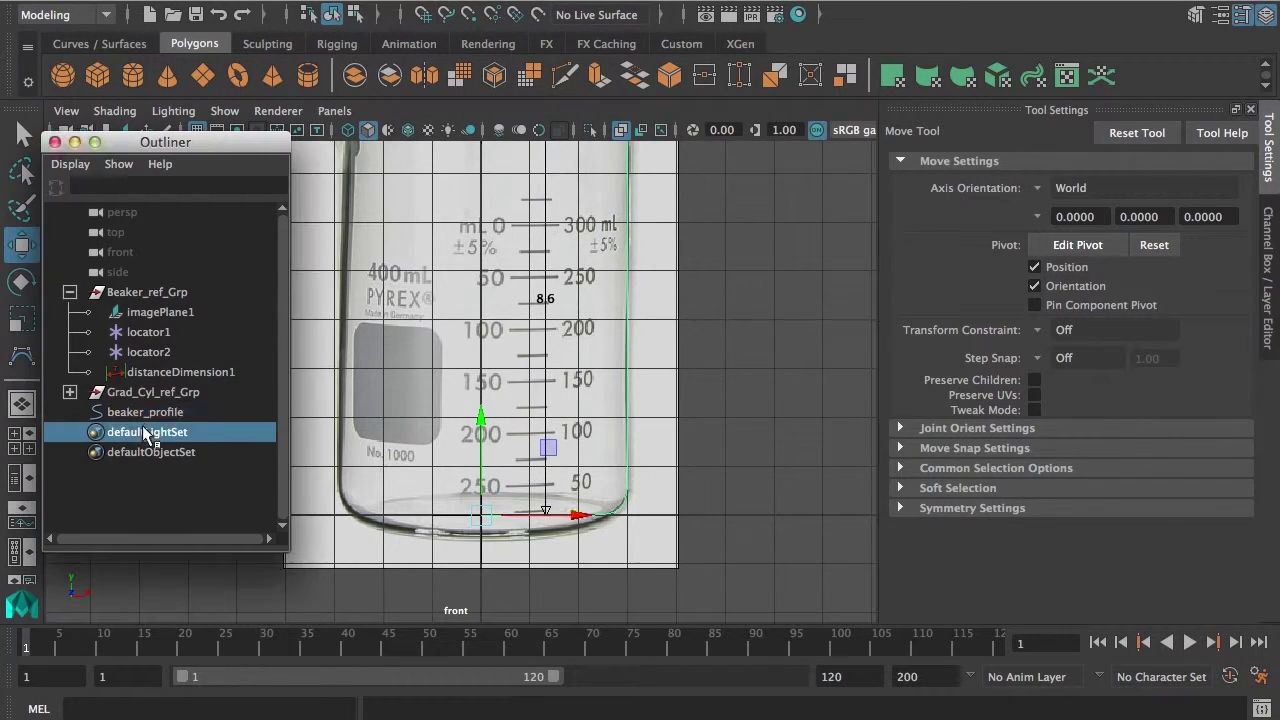
double_click(255, 414)
click(97, 409)
double_click(132, 410)
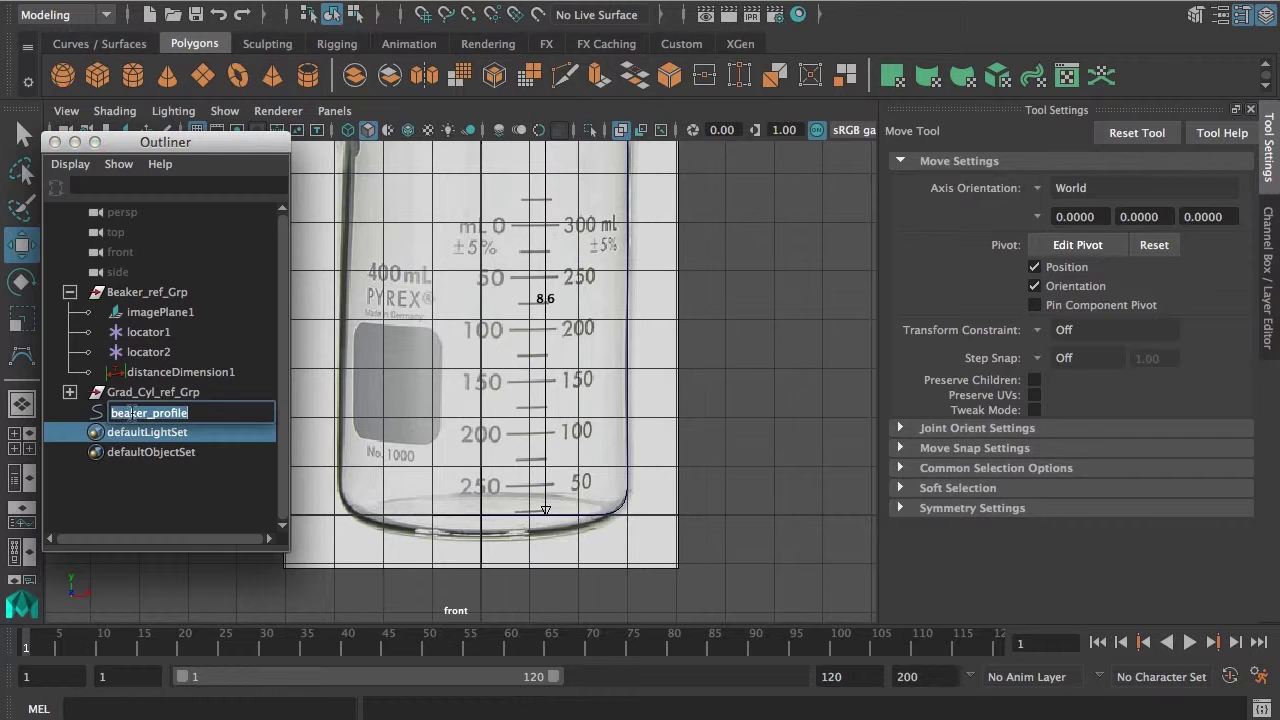
click(98, 412)
click(168, 413)
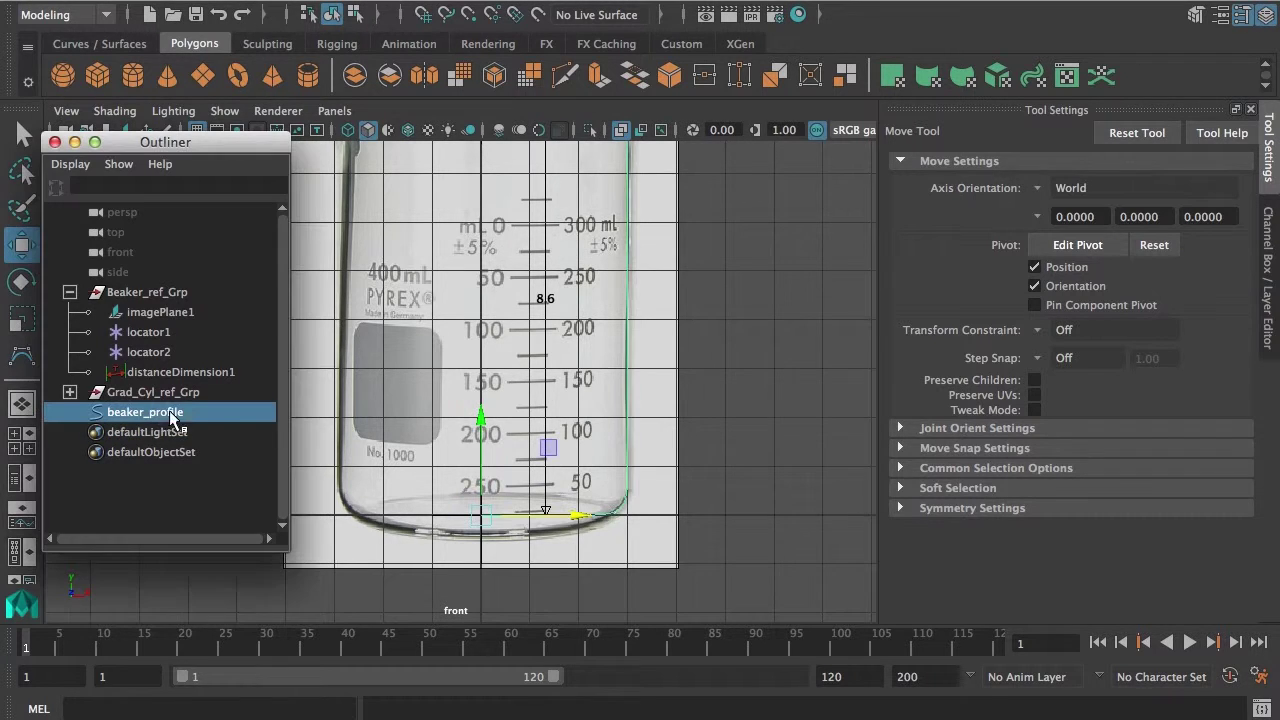
key(ctrl+d)
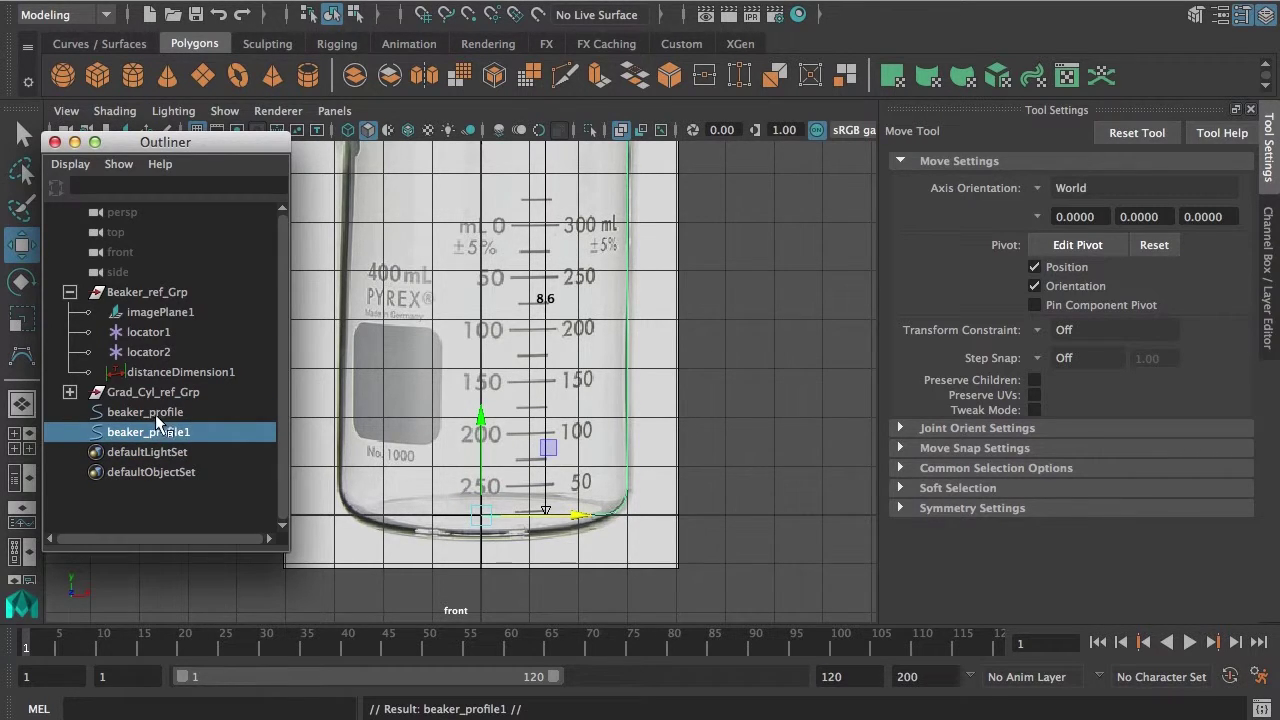
- Select the beaker_profile1 duplicate and raise it slightly above the original curve's base line
click(155, 413)
click(160, 433)
scroll(715, 492, up, 3)
scroll(690, 420, up, 2)
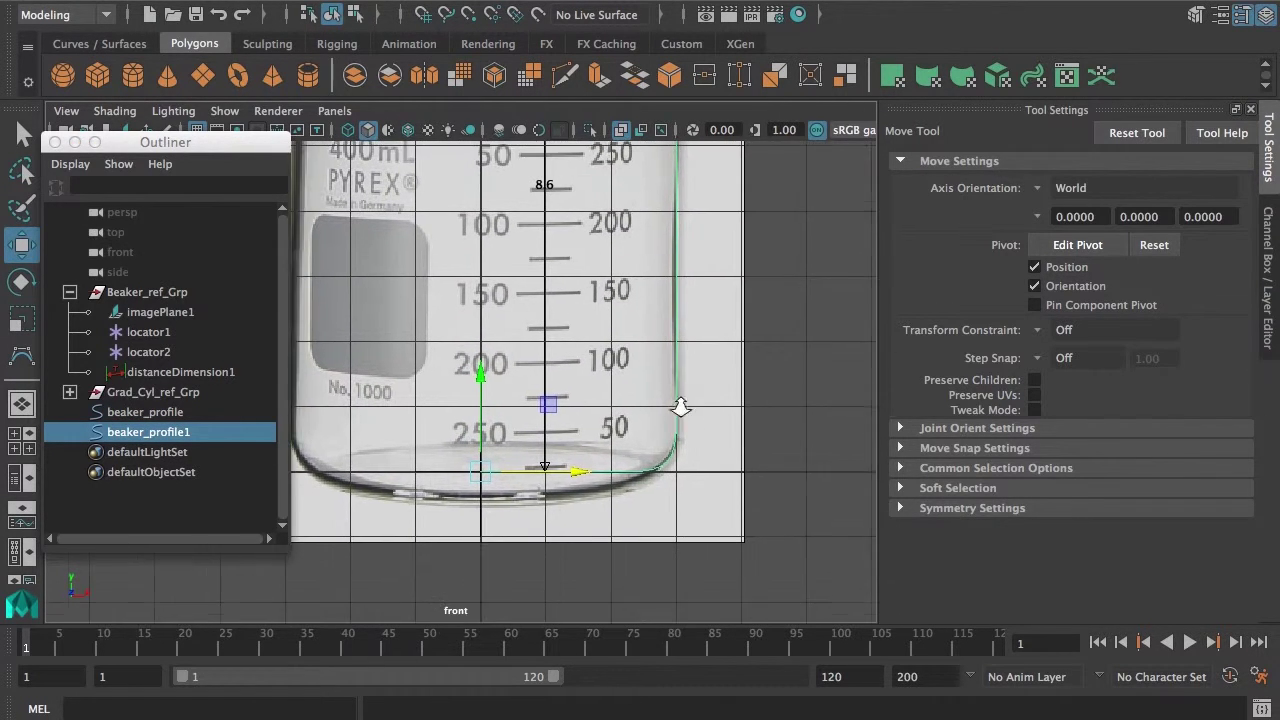
scroll(463, 423, up, 2)
scroll(470, 435, up, 1)
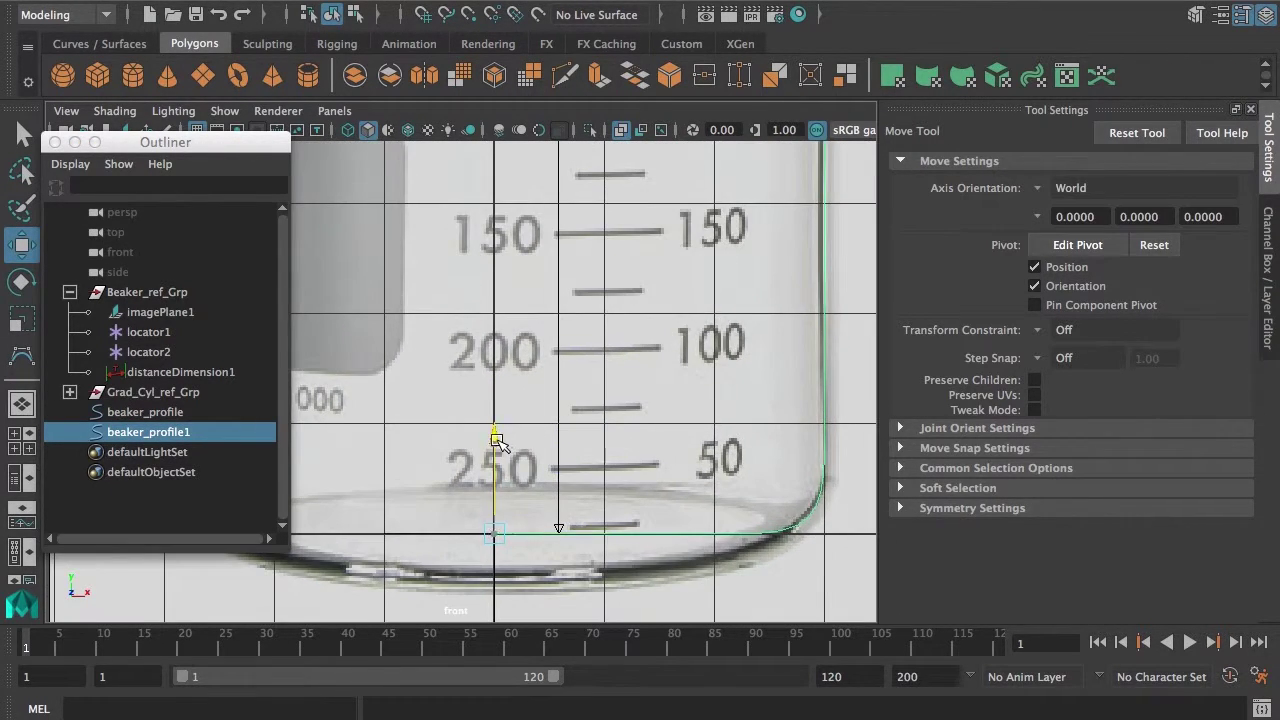
drag(491, 443, 495, 425)
- Raise the duplicate curve a little further to set the thickness of the beaker's glass base
alt+right_drag(465, 509, 534, 531)
alt+middle_drag(470, 555, 458, 434)
alt+right_drag(458, 436, 596, 470)
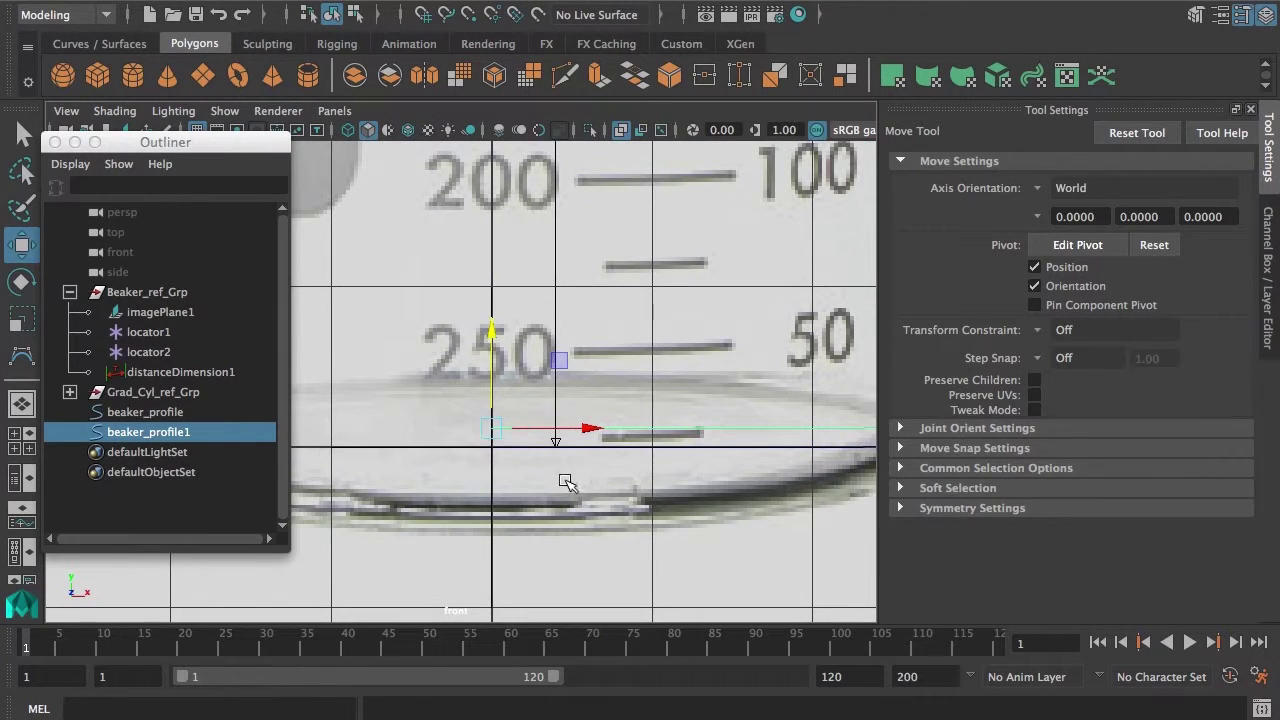
drag(499, 337, 494, 316)
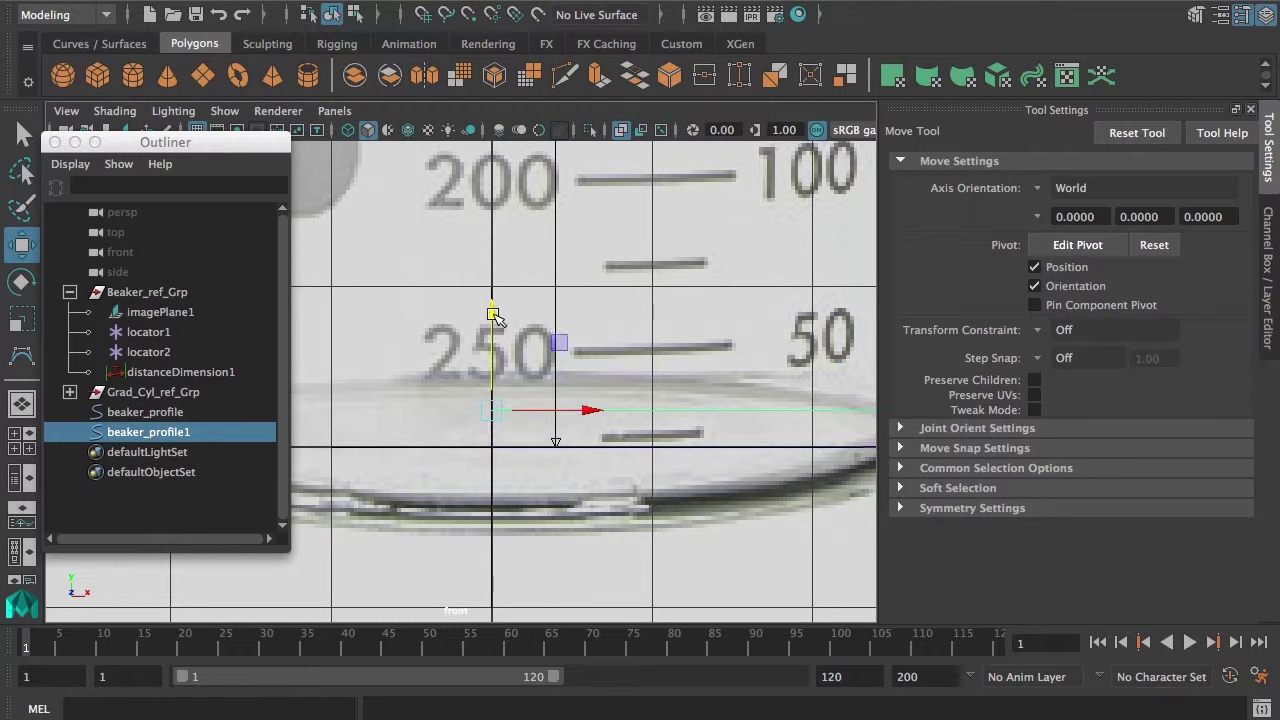
alt+right_drag(694, 508, 503, 483)
alt+middle_drag(503, 483, 573, 521)
alt+right_drag(573, 521, 654, 520)
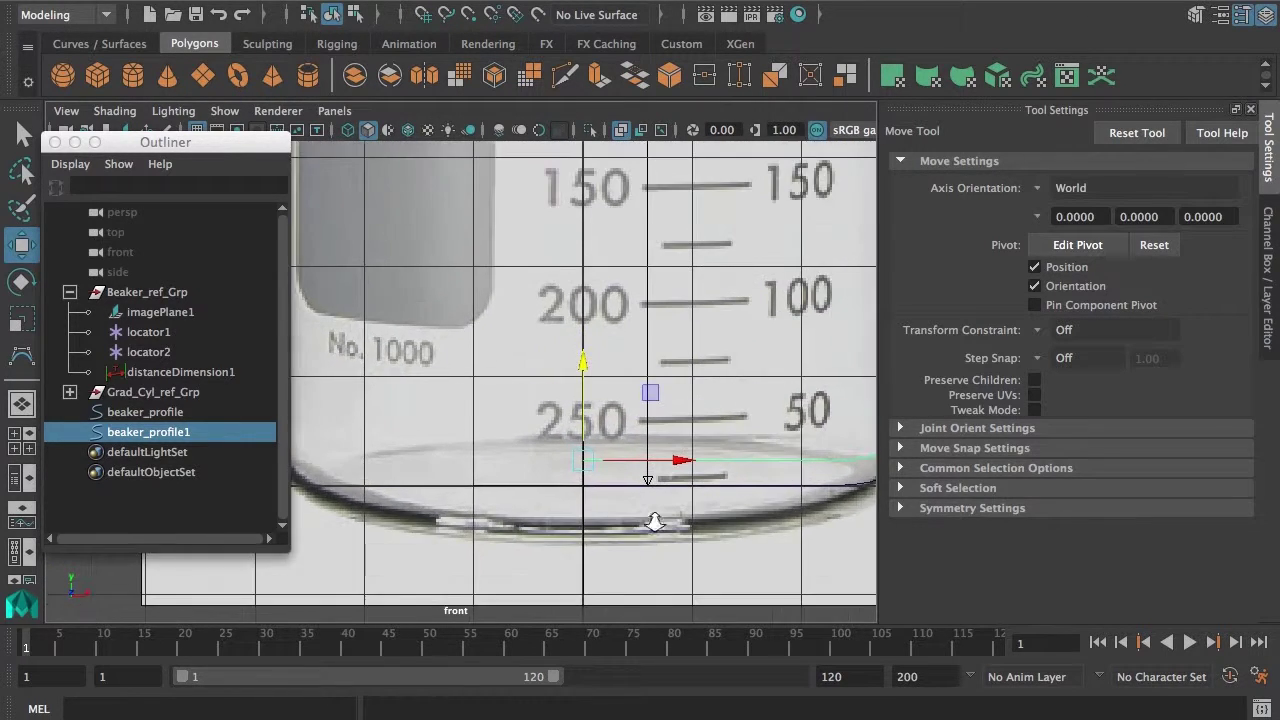
alt+middle_drag(452, 524, 421, 457)
alt+right_drag(421, 457, 647, 407)
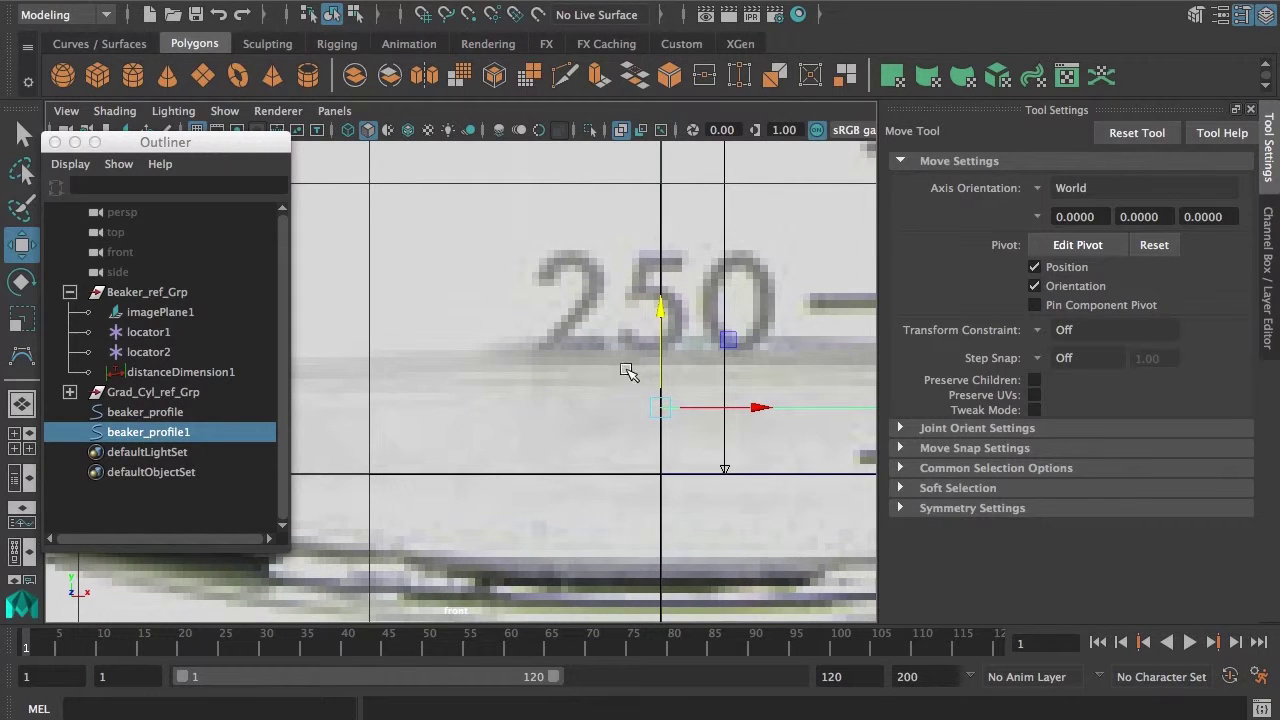
drag(625, 369, 705, 570)
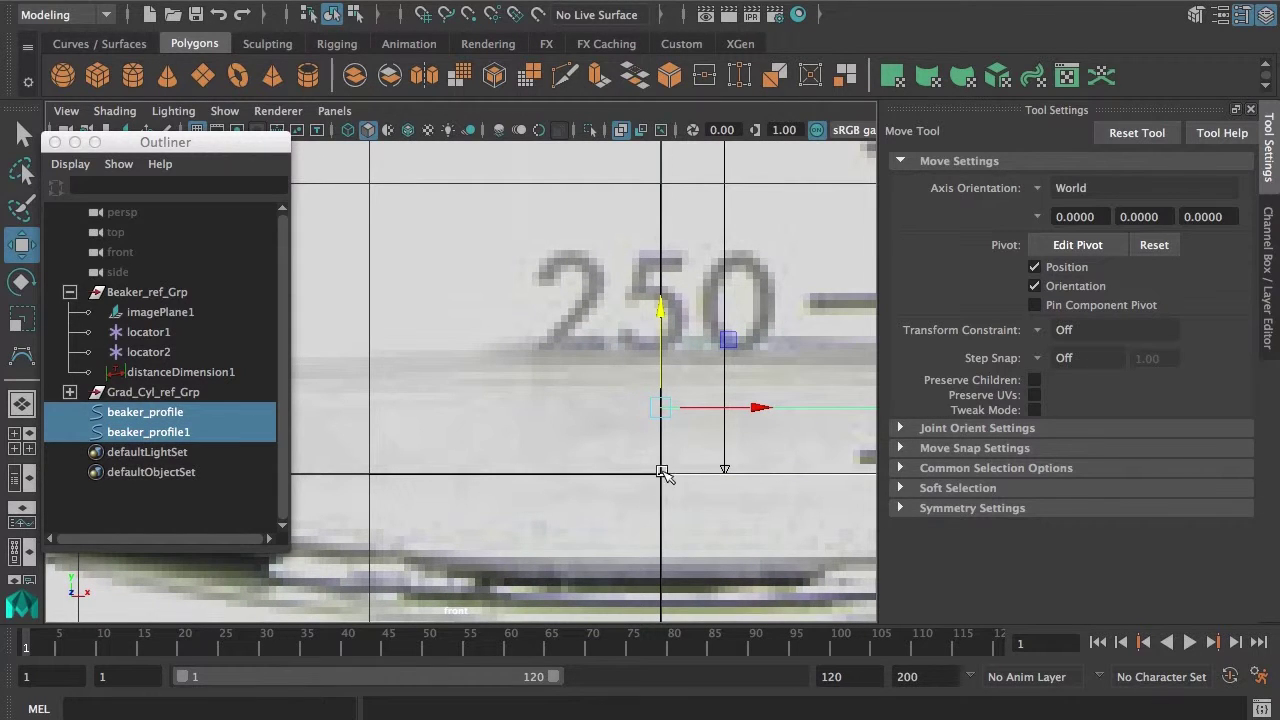
drag(662, 407, 725, 400)
key(super+z)
click(620, 460)
click(695, 402)
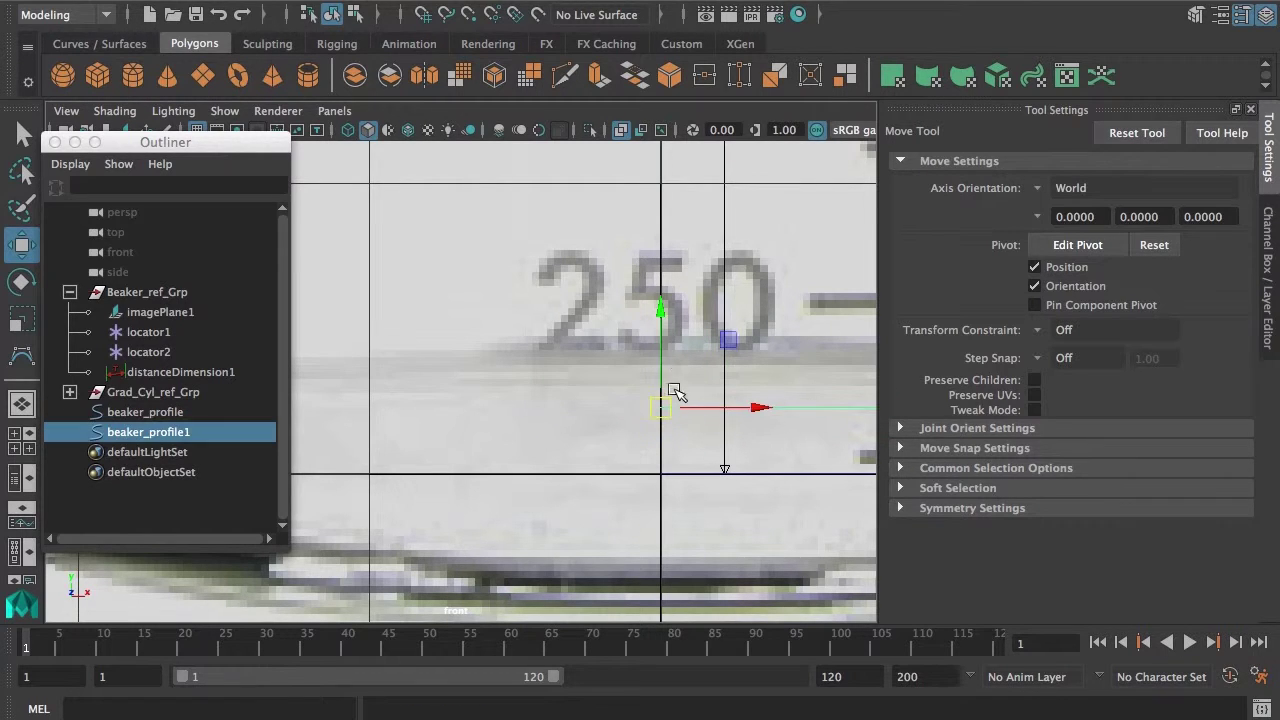
- Lower the duplicate curve slightly so the gap to the original matches a thinner glass base
alt+right_drag(709, 449, 659, 424)
drag(545, 326, 545, 334)
alt+middle_drag(656, 405, 609, 473)
alt+right_drag(612, 474, 572, 484)
alt+middle_drag(645, 437, 646, 451)
alt+right_drag(647, 454, 840, 498)
alt+right_drag(646, 520, 800, 522)
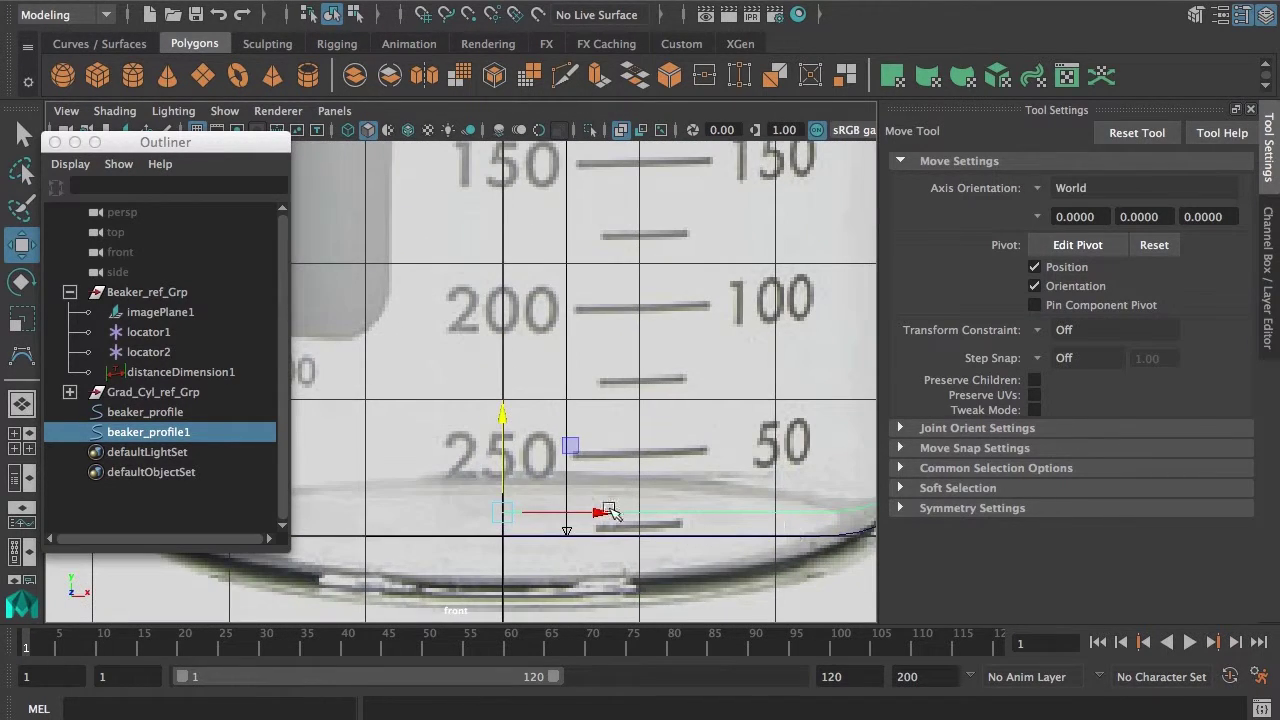
- Try to shift the duplicate curve sideways along the X axis toward the inside of the beaker
click(610, 512)
drag(592, 514, 503, 511)
alt+right_drag(692, 568, 638, 484)
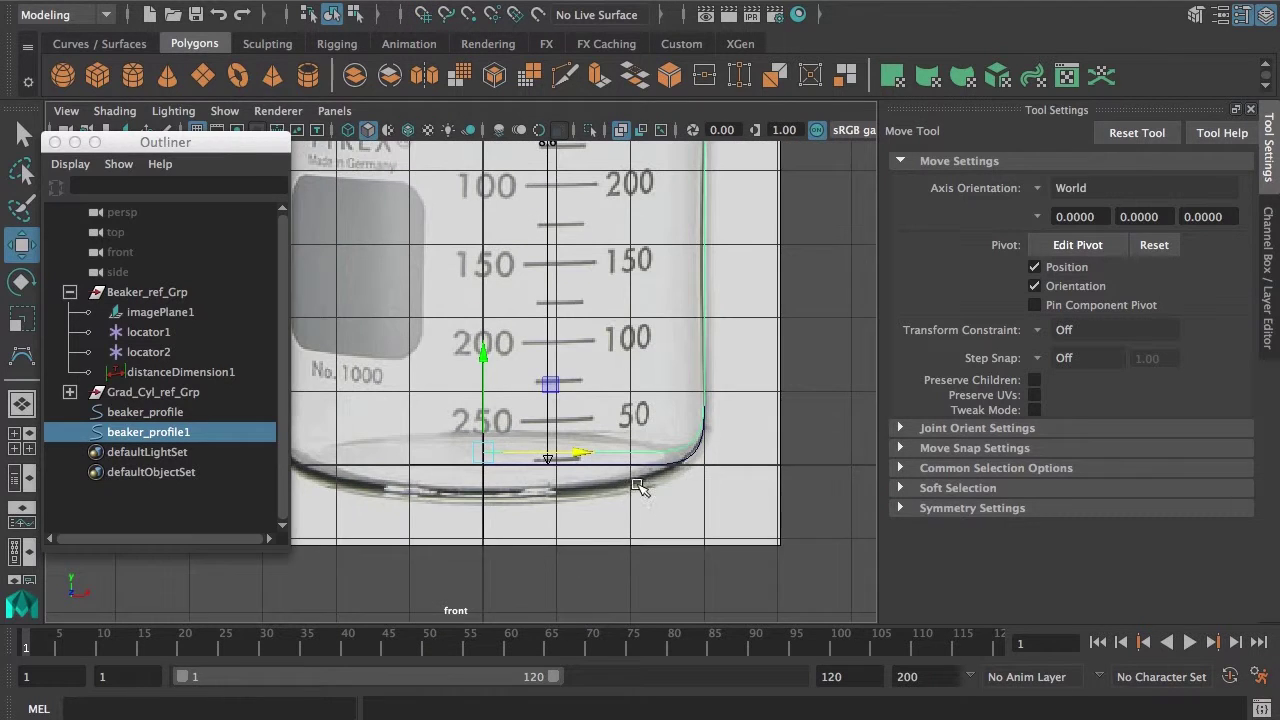
alt+middle_drag(638, 484, 622, 527)
alt+middle_drag(645, 375, 636, 534)
alt+middle_drag(698, 349, 719, 268)
- Scale the duplicate curve down uniformly so its wall sits slightly inside the original, leaving a thin glass thickness
key(r)
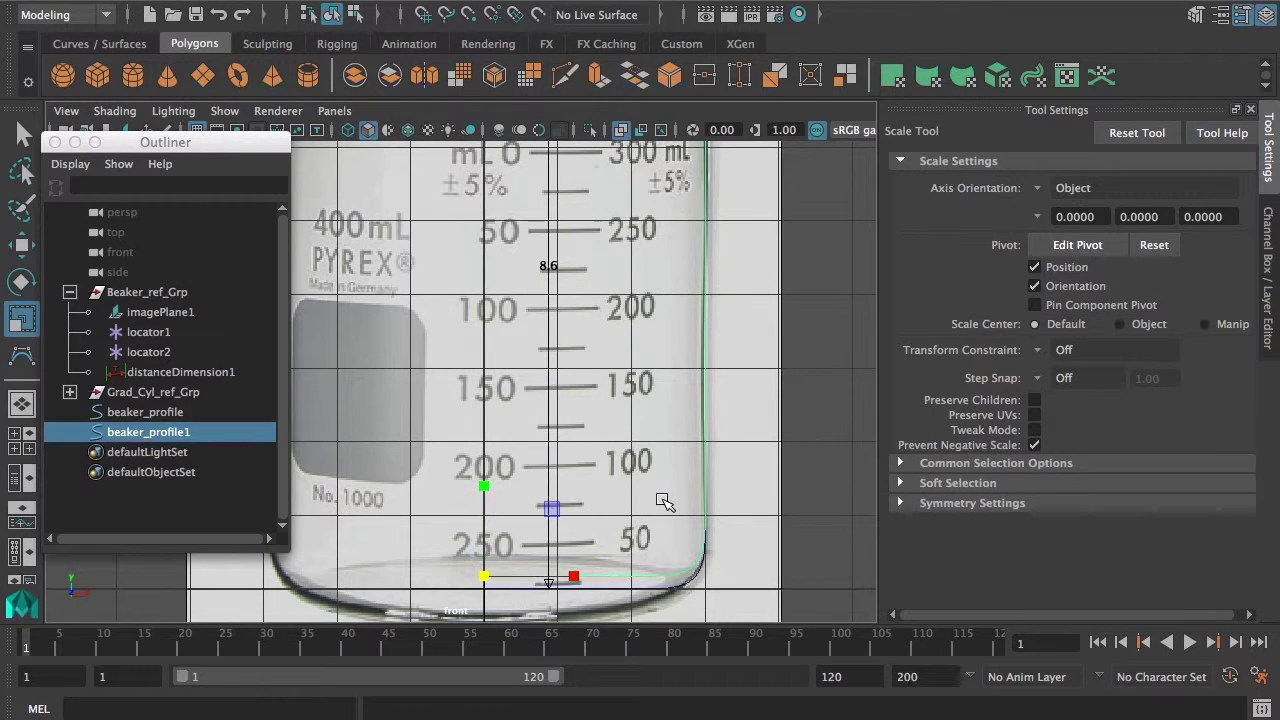
alt+middle_drag(513, 546, 517, 461)
alt+right_drag(480, 475, 569, 526)
alt+middle_drag(569, 526, 569, 469)
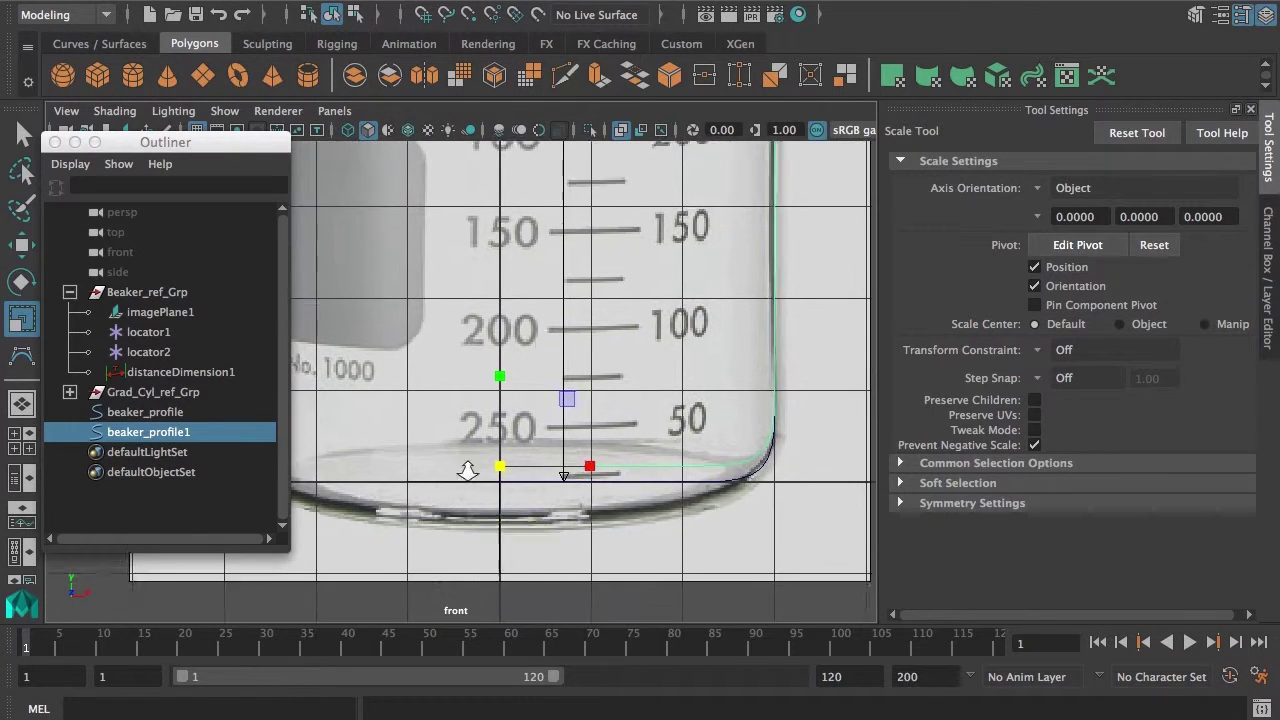
alt+right_drag(469, 471, 633, 485)
alt+middle_drag(633, 485, 632, 447)
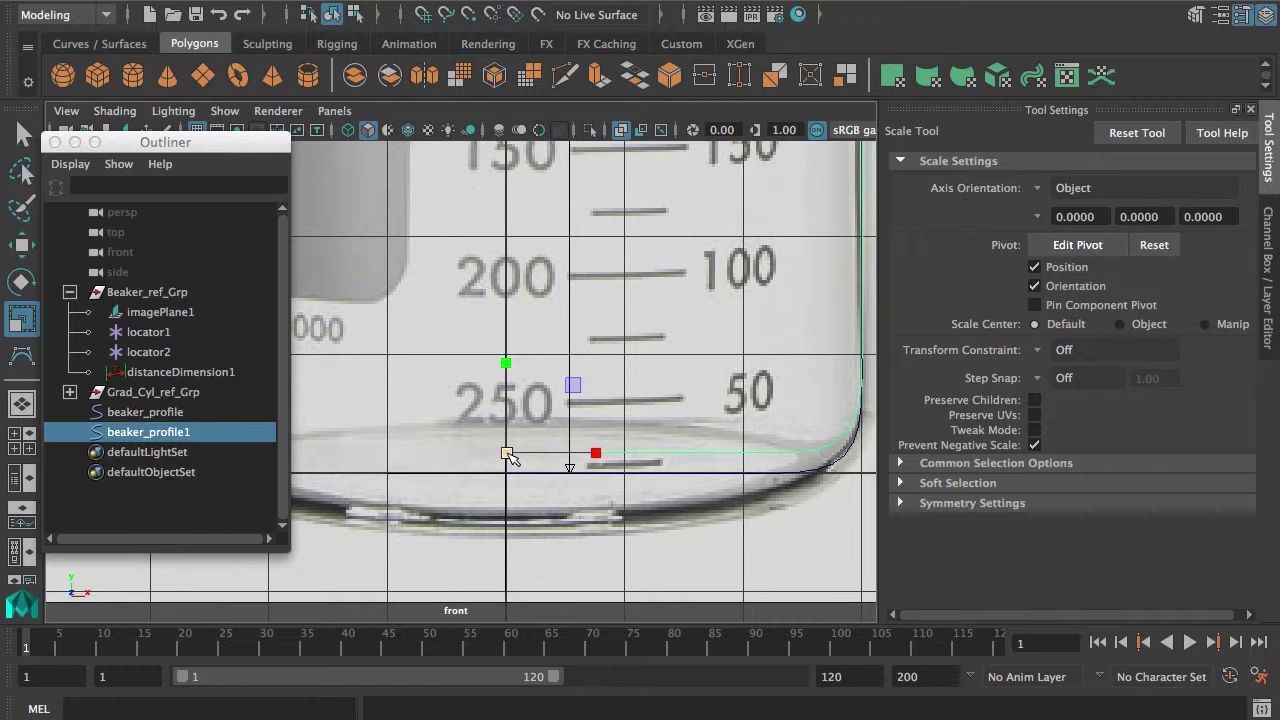
drag(508, 455, 452, 470)
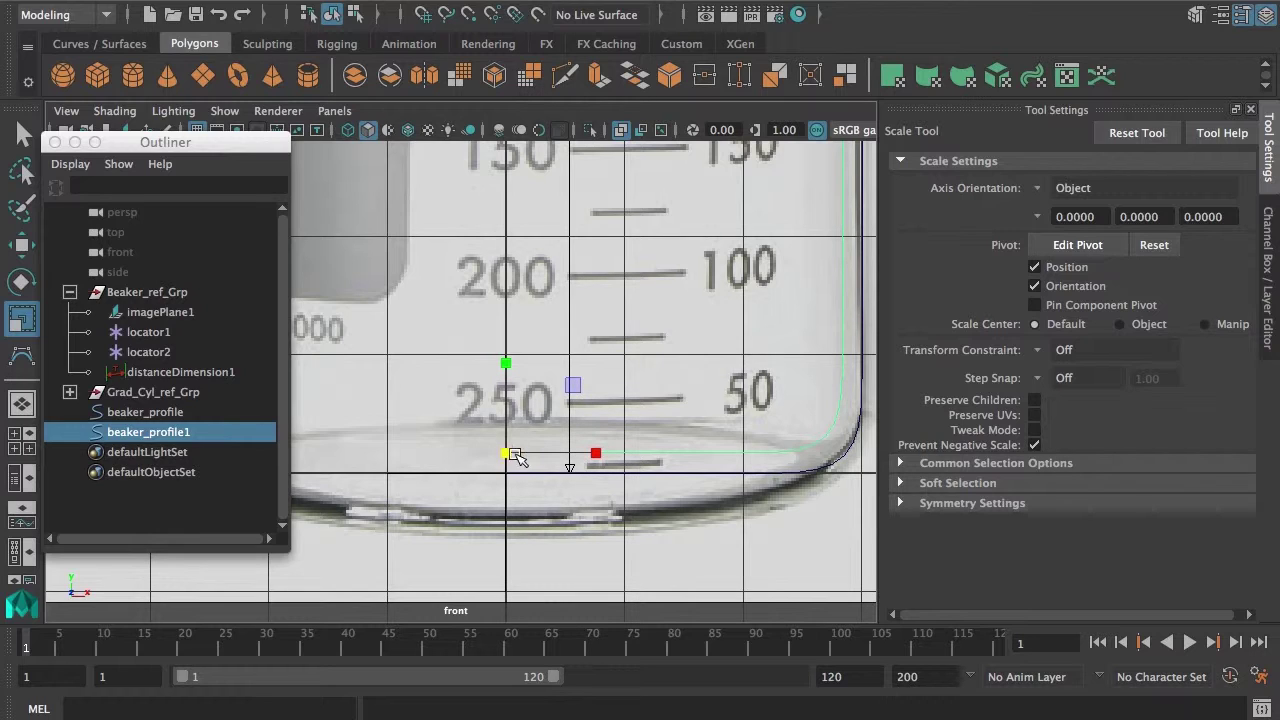
drag(507, 456, 512, 456)
drag(506, 450, 497, 458)
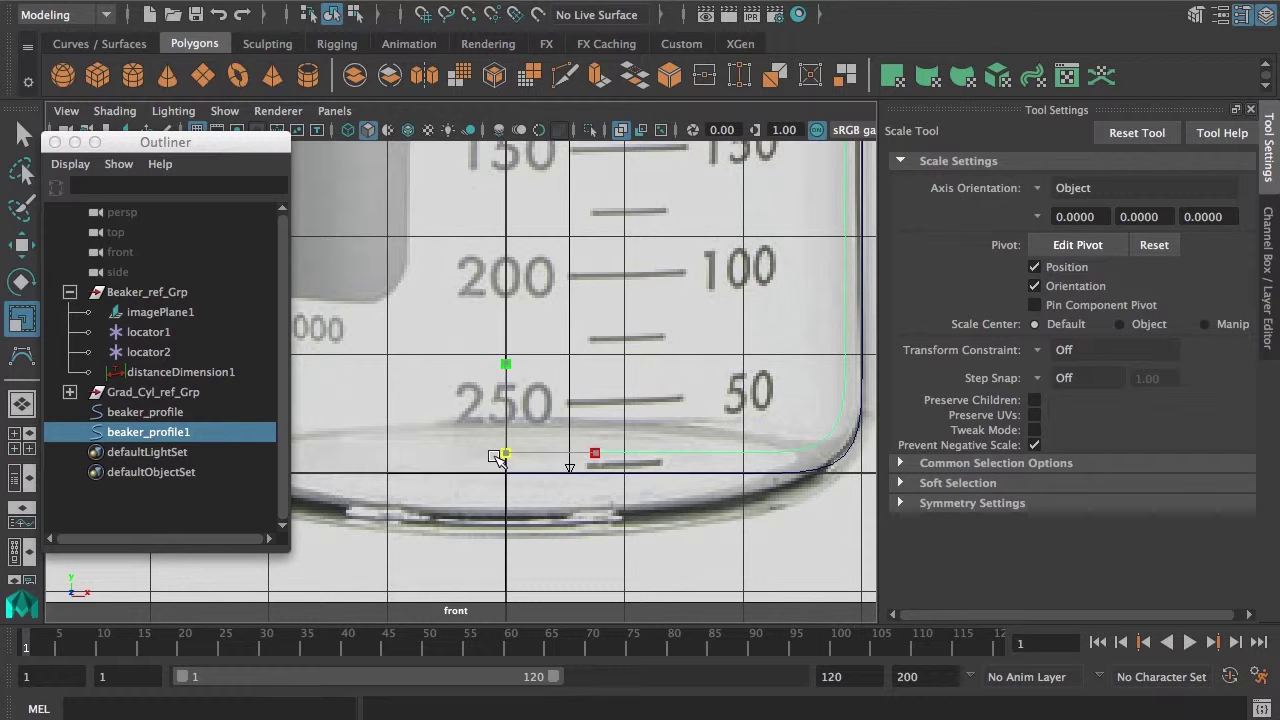
- Examine the spacing between the inner and outer profile curves at the lip, along the wall and at the lower corner
alt+middle_drag(727, 245, 643, 563)
alt+middle_drag(711, 196, 660, 508)
alt+middle_drag(705, 168, 696, 340)
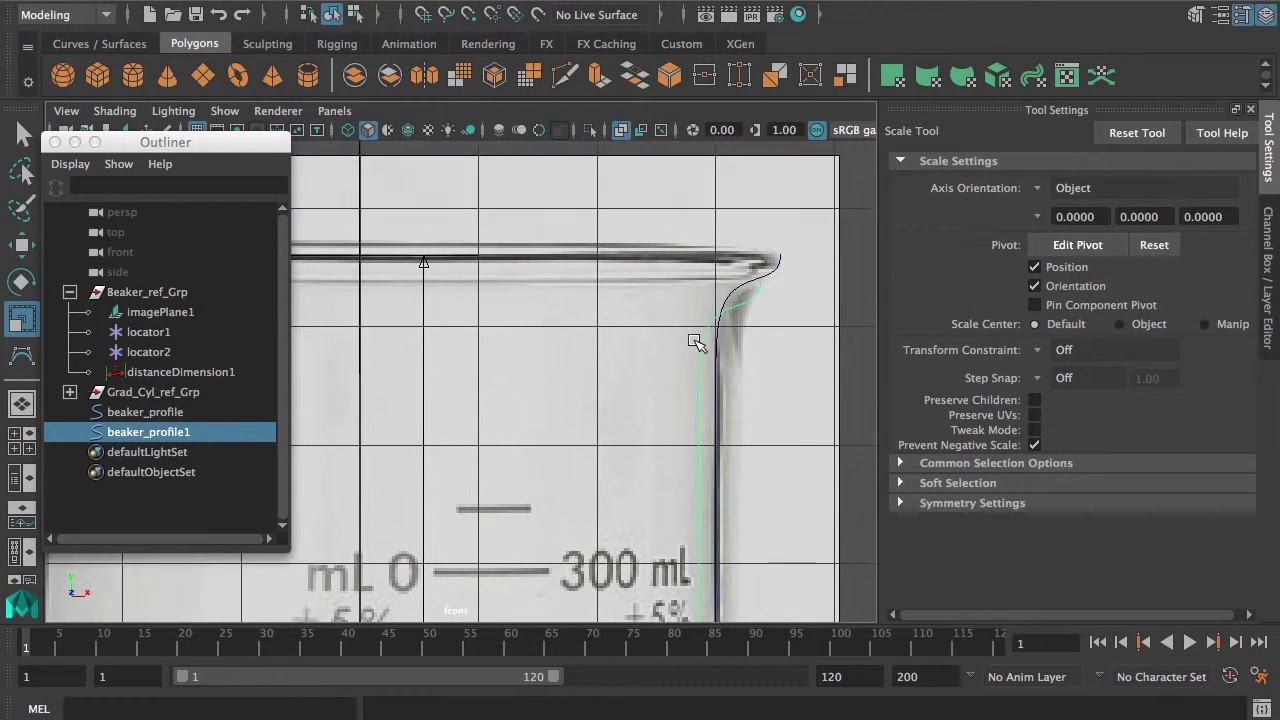
alt+middle_drag(713, 400, 687, 428)
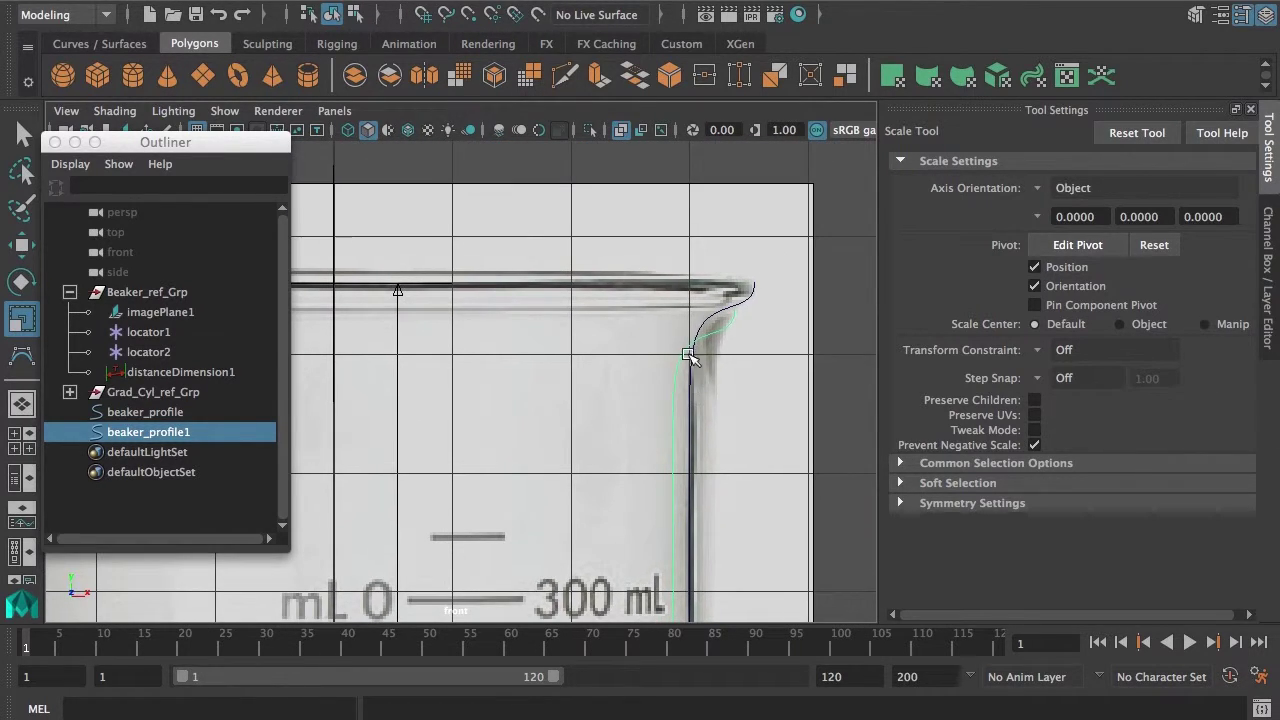
alt+right_drag(642, 328, 809, 343)
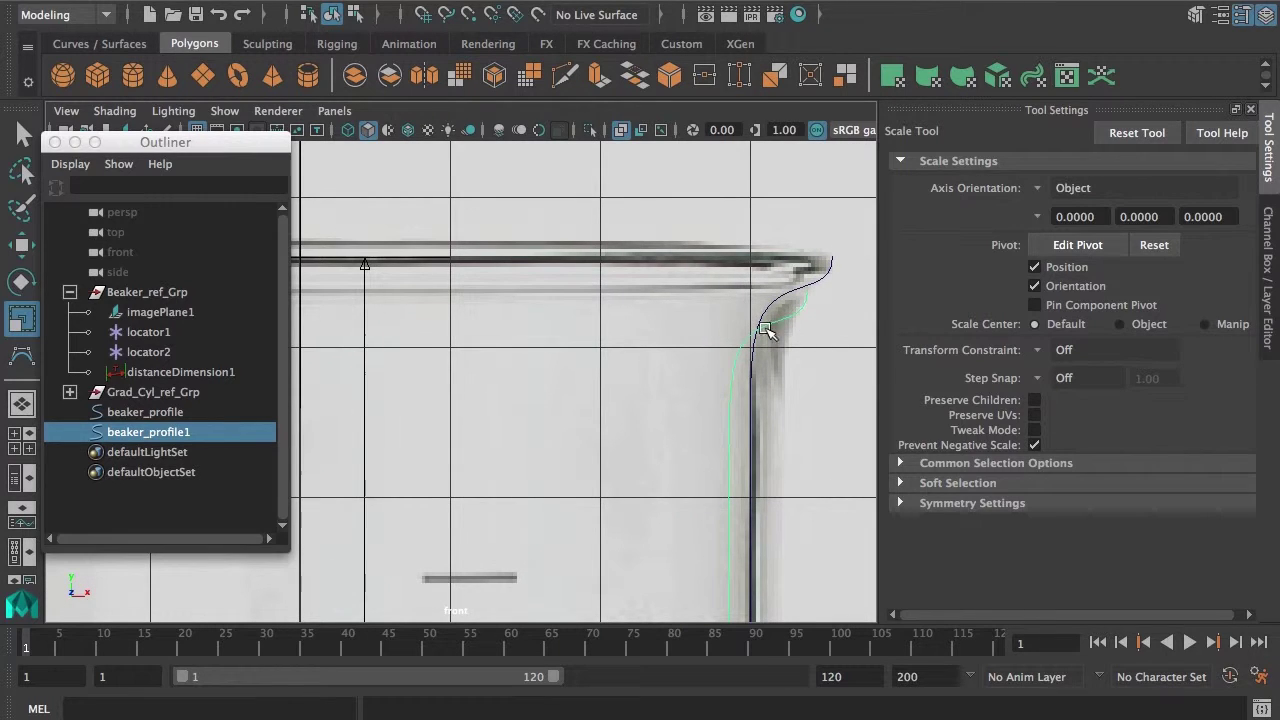
alt+right_drag(766, 403, 674, 443)
alt+middle_drag(657, 606, 720, 140)
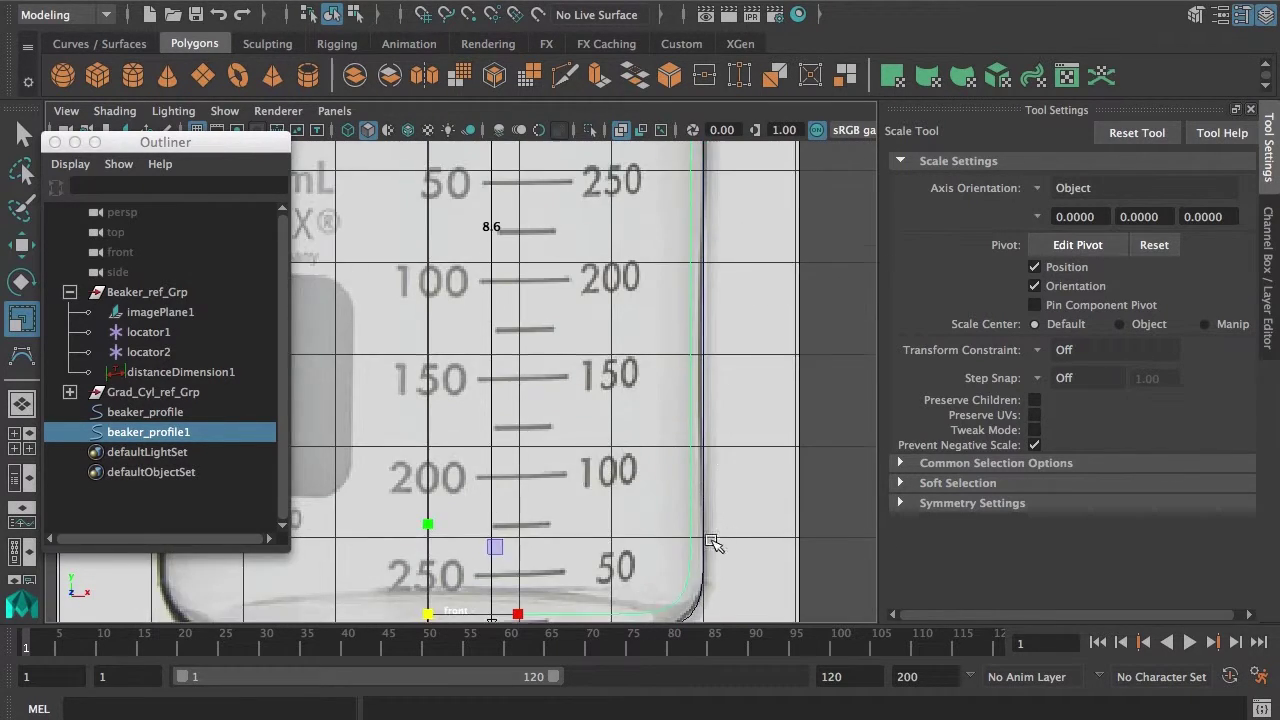
alt+middle_drag(712, 541, 729, 346)
alt+right_drag(697, 431, 768, 451)
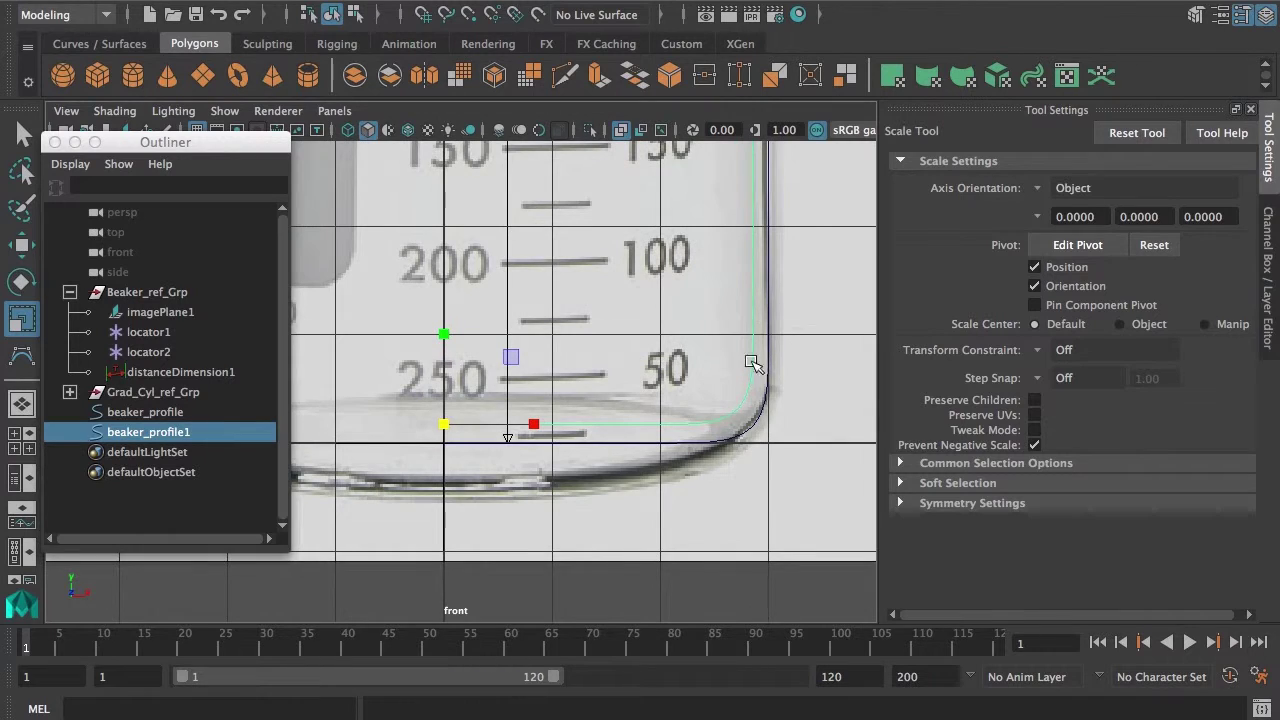
mouse_move(761, 230)
alt+middle_down()
mouse_move(763, 494)
mouse_move(770, 358)
mouse_move(777, 467)
alt+middle_up()
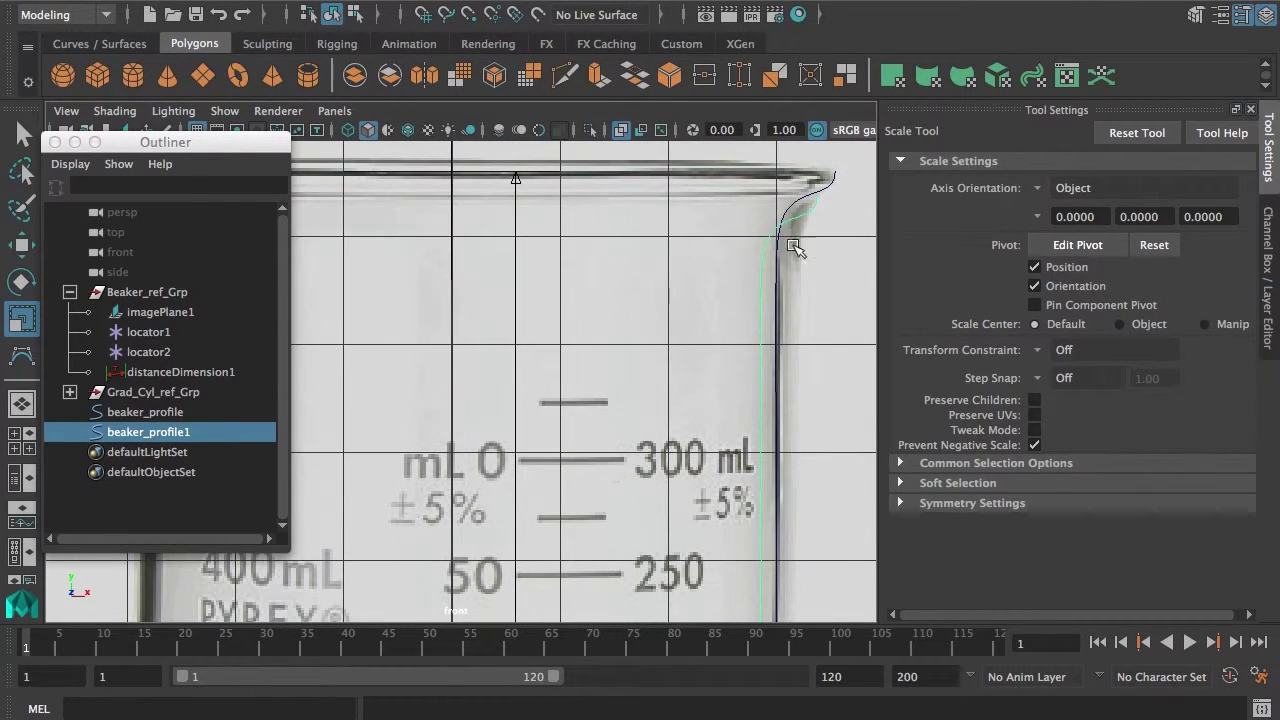
alt+middle_drag(795, 247, 772, 334)
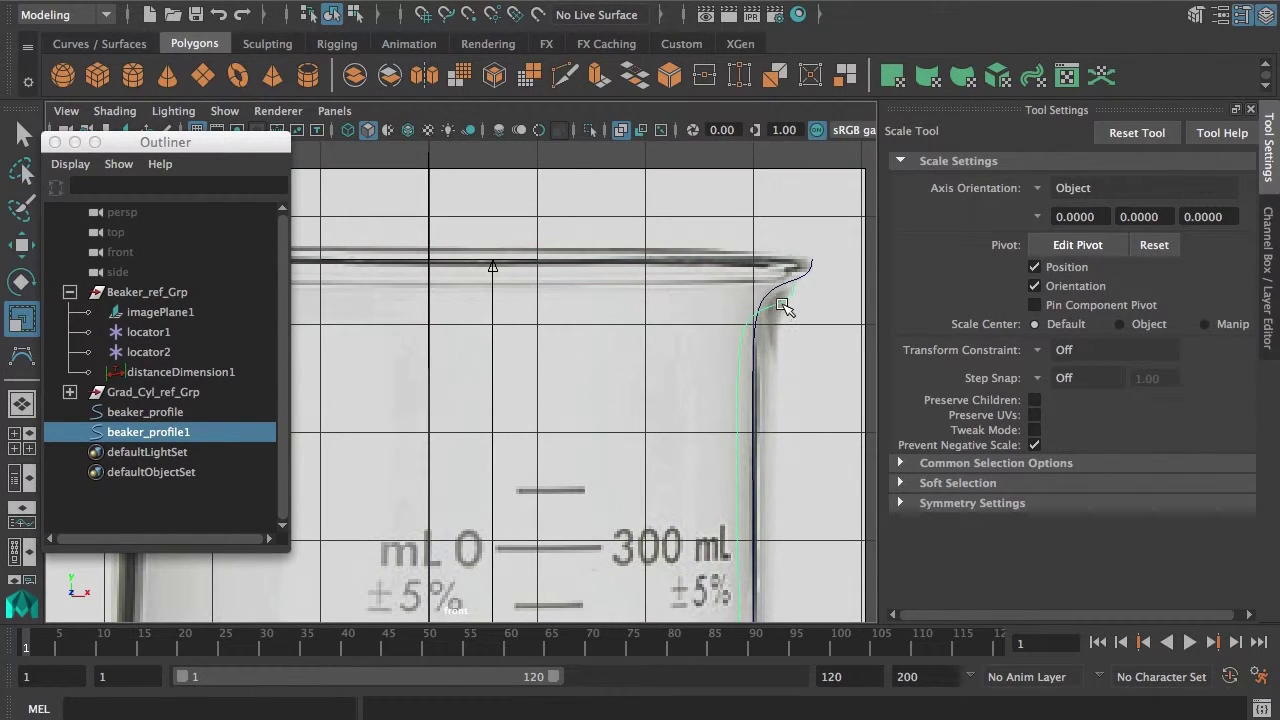
- Raise the lip control vertices of the inner duplicate curve so its flare ends near the outer profile's rim height
right_drag(782, 306, 680, 303)
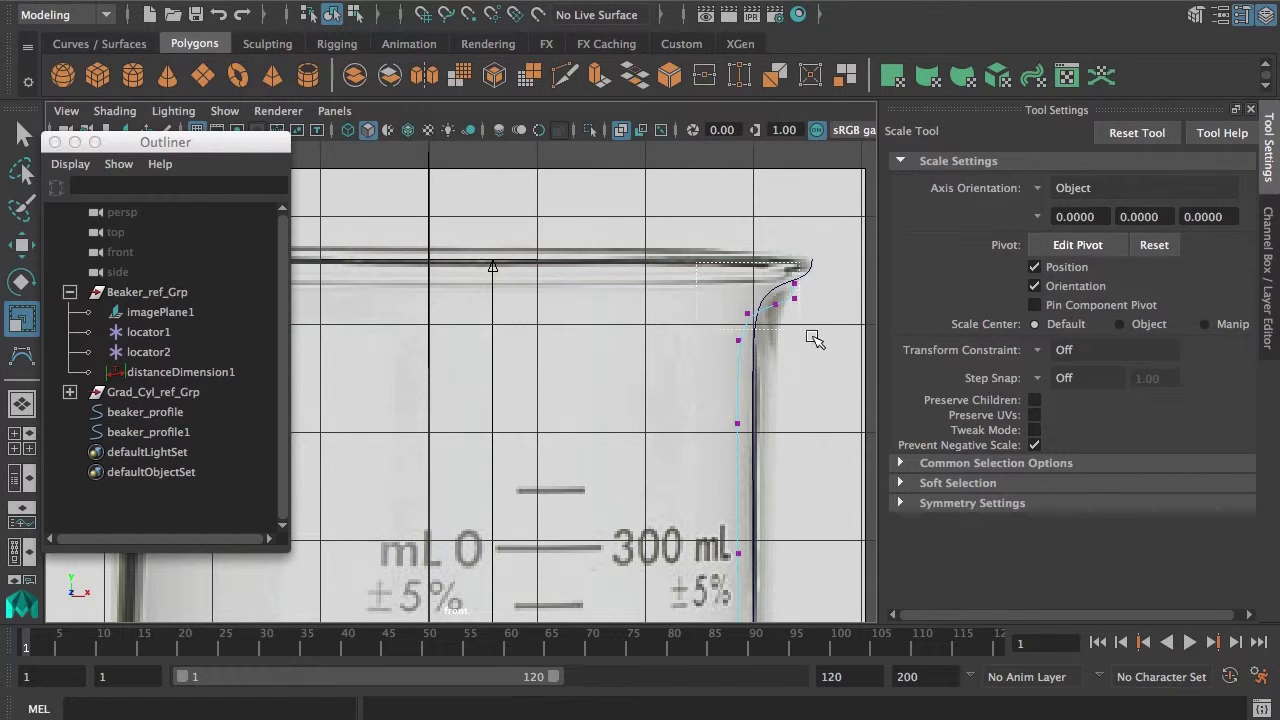
drag(815, 340, 846, 371)
key(w)
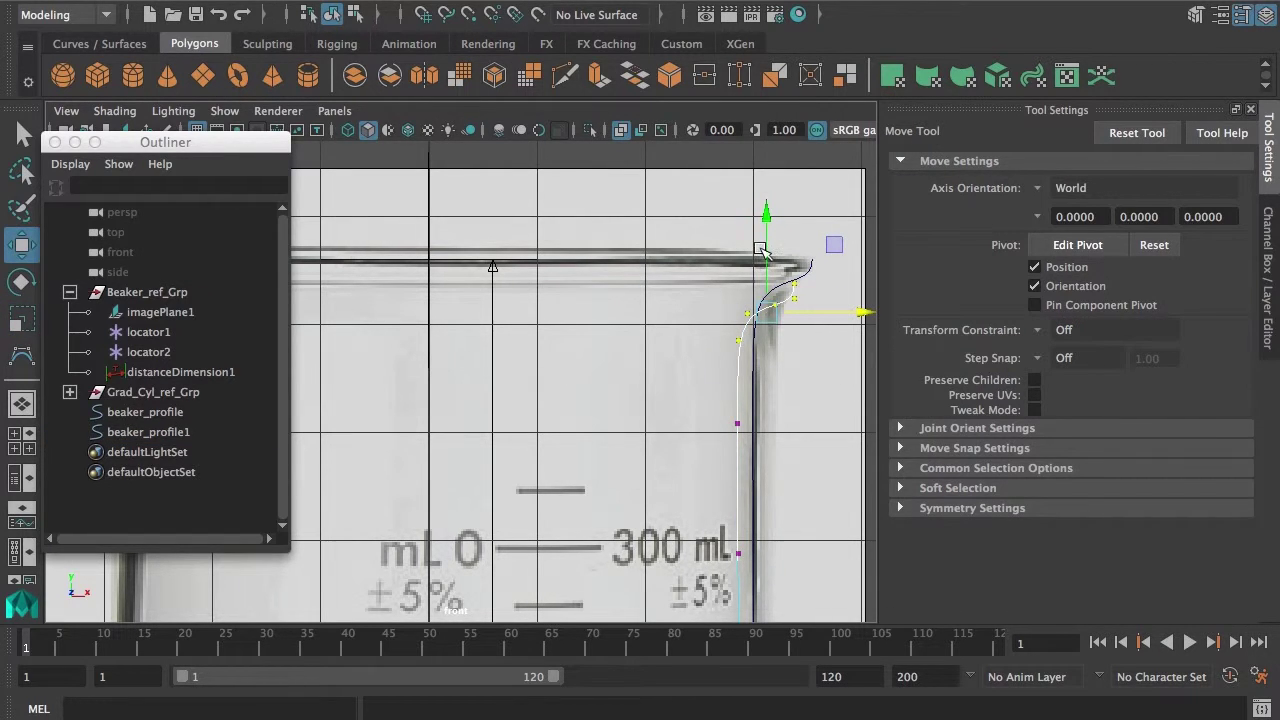
drag(765, 258, 796, 253)
click(797, 248)
- Fine-tune the inner curve's individual control vertices around the lip and its bend into the wall, and return to object mode
click(774, 272)
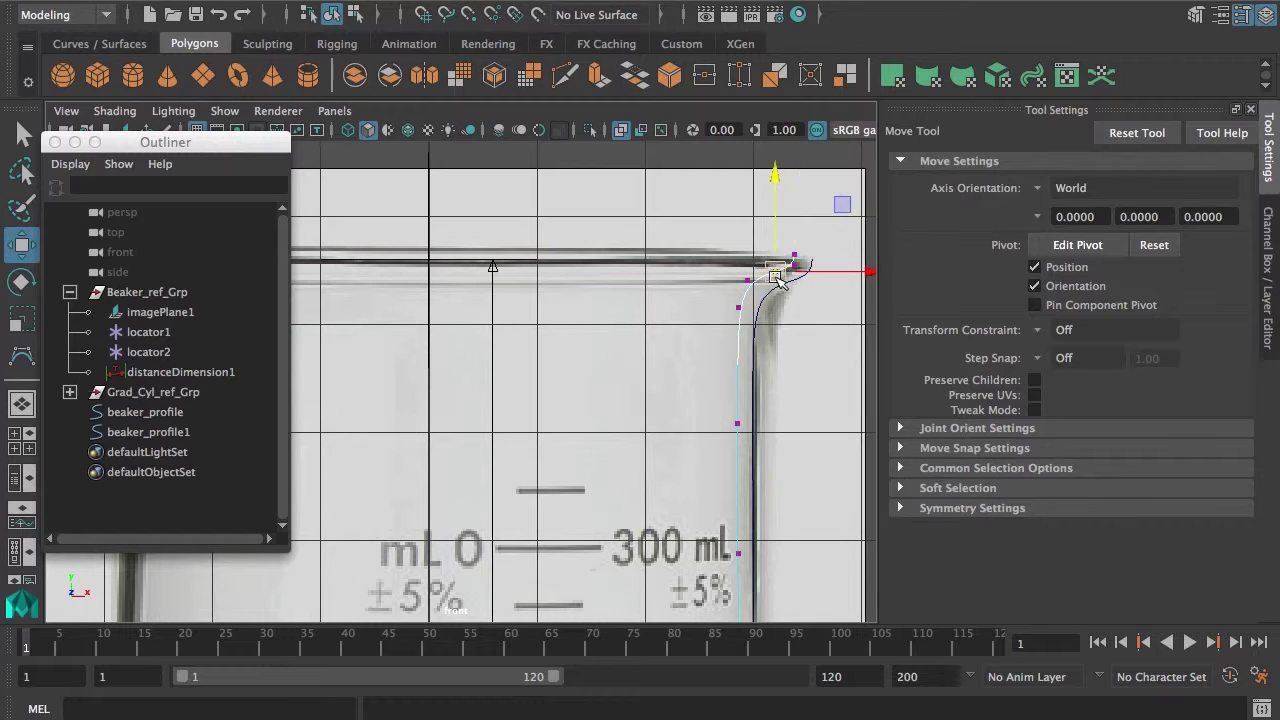
drag(755, 285, 756, 282)
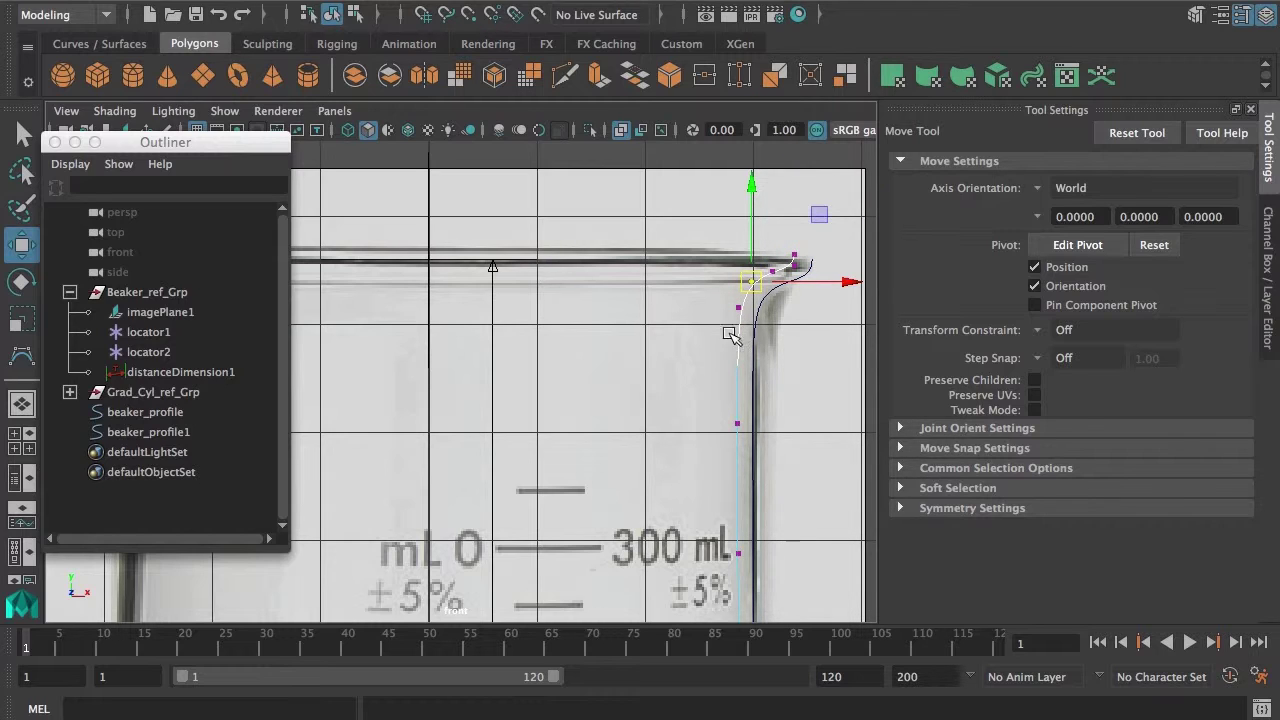
click(740, 308)
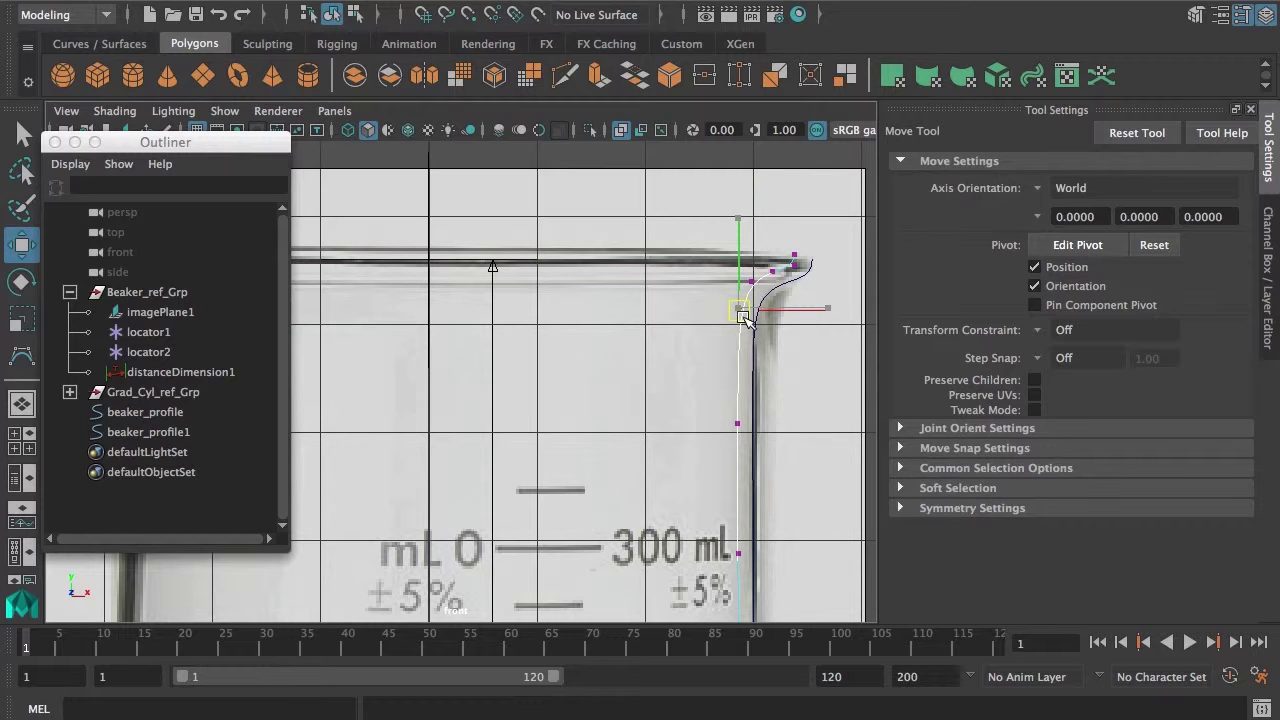
drag(743, 316, 742, 320)
click(793, 263)
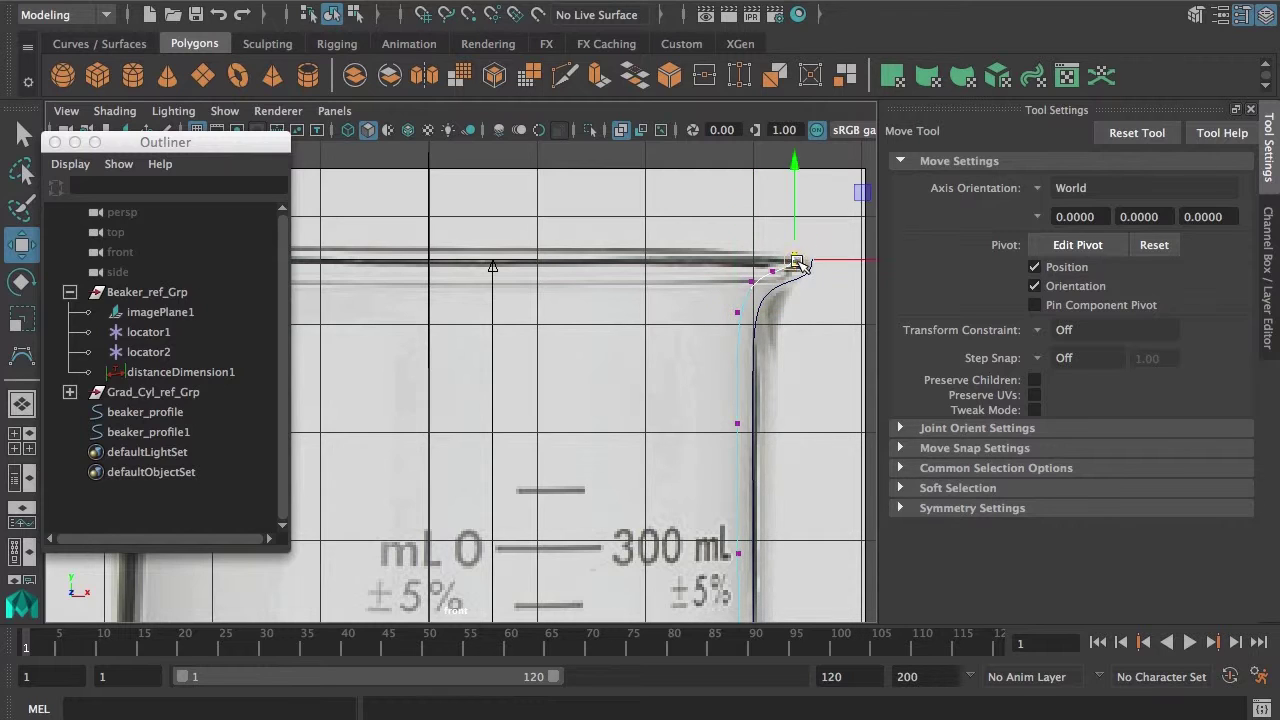
right_drag(765, 280, 763, 276)
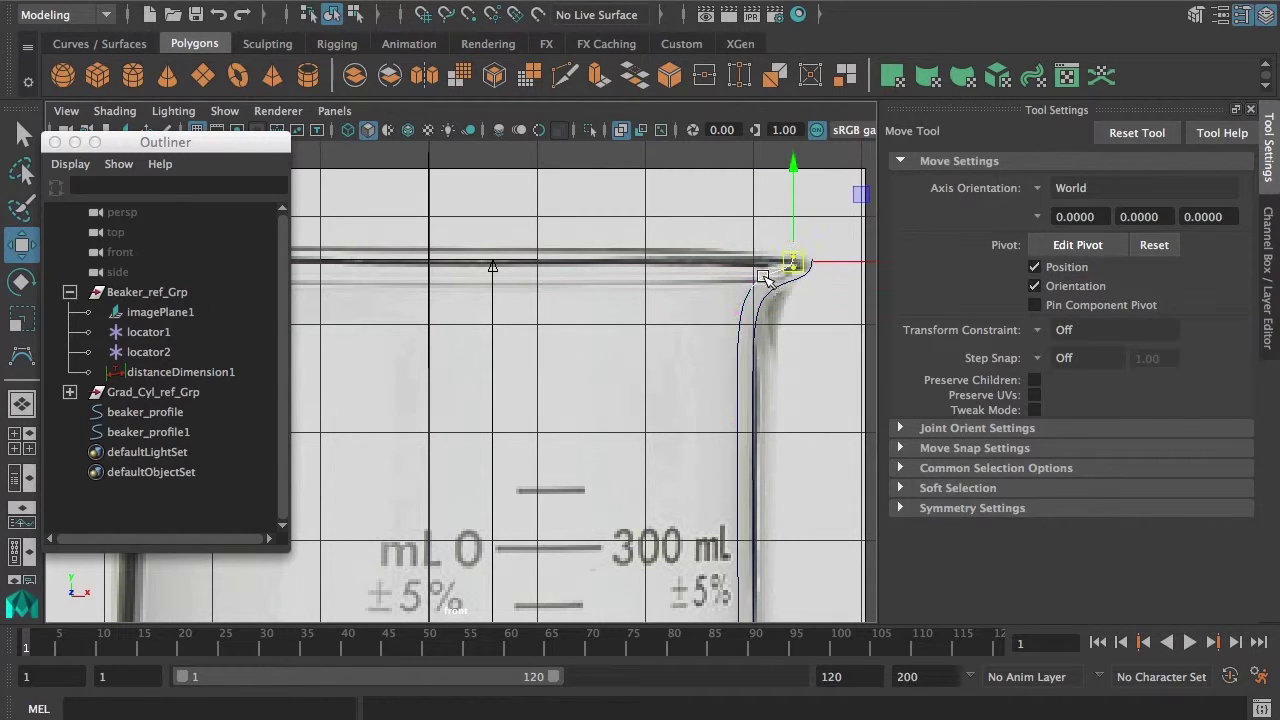
click(771, 289)
- Lower the whole inner profile curve slightly along the Y axis to thin the gap at the base
alt+right_drag(801, 323, 690, 348)
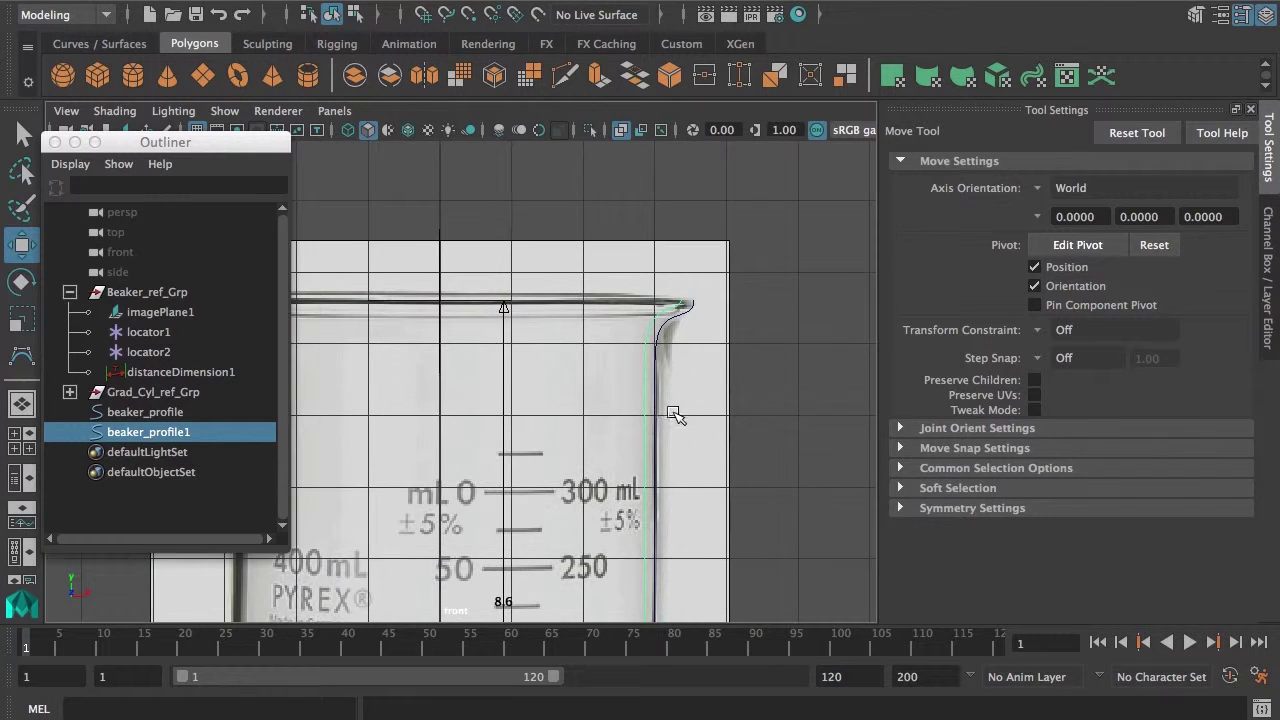
alt+middle_drag(669, 412, 665, 268)
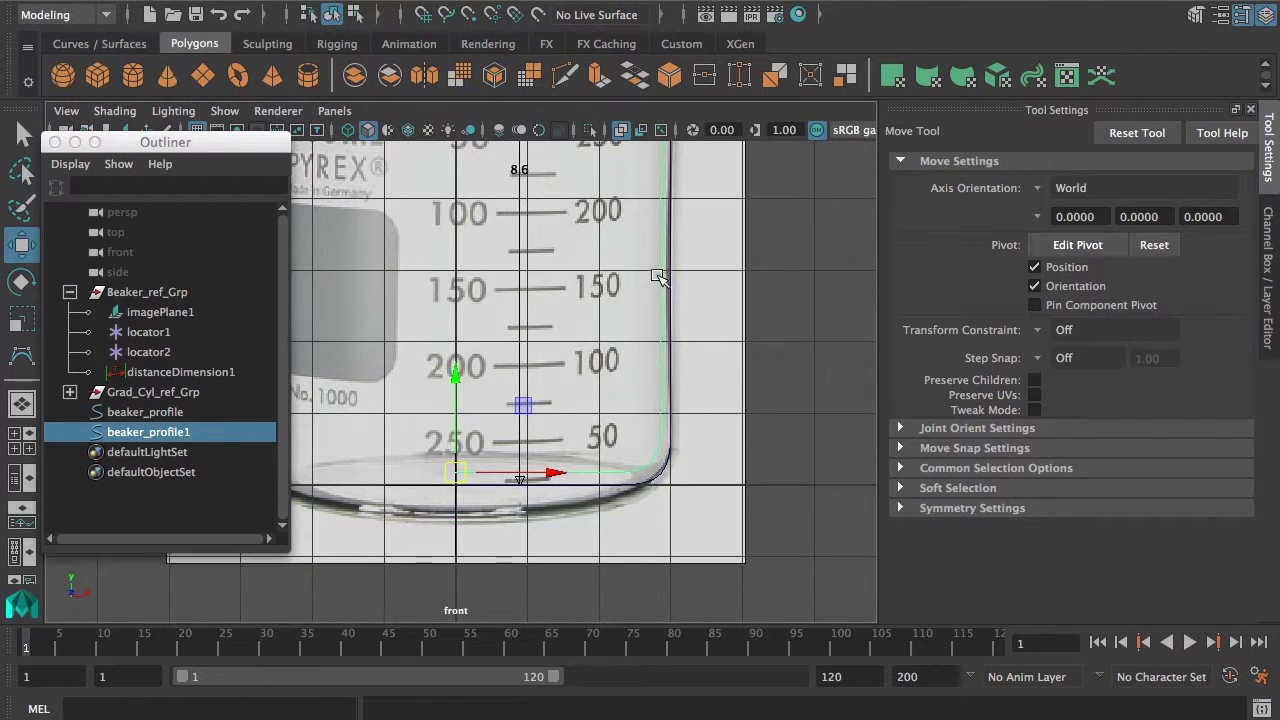
drag(455, 382, 455, 385)
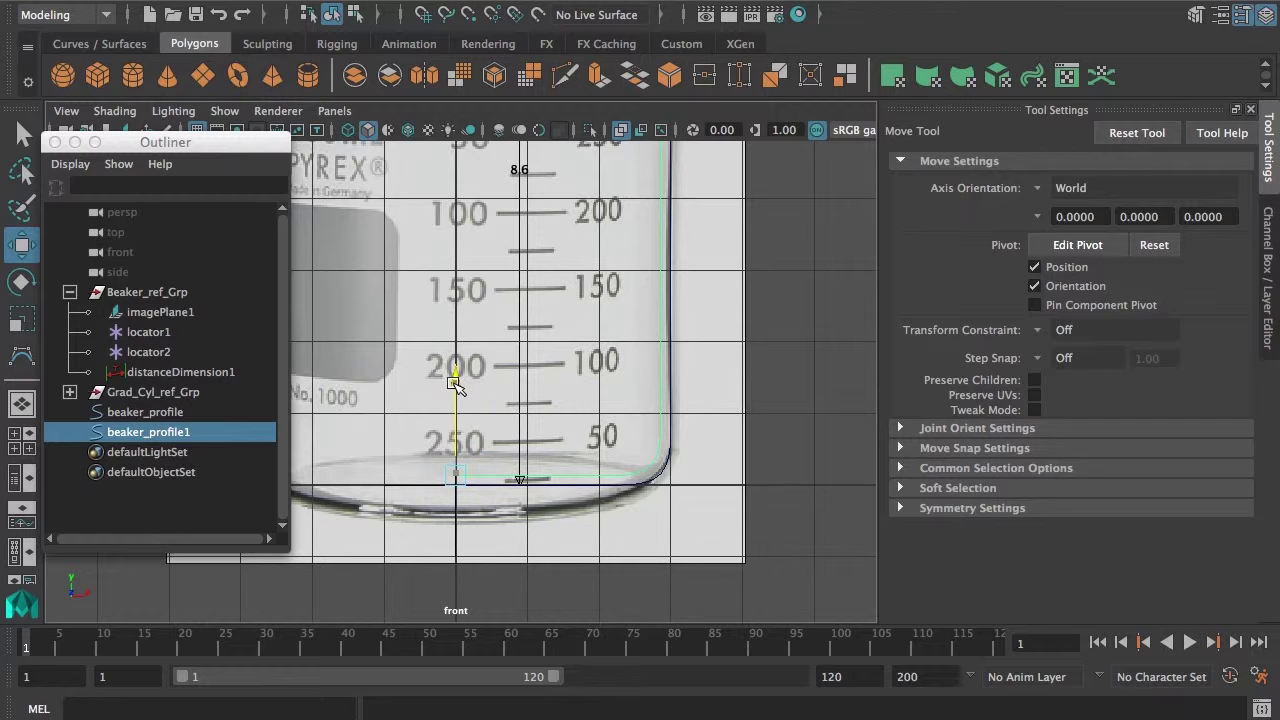
- Select the outer profile curve together with the inner one and examine the gap between them from lip to base
alt+right_drag(585, 370, 620, 374)
alt+middle_drag(744, 250, 729, 426)
alt+right_drag(729, 426, 655, 430)
alt+middle_drag(678, 362, 683, 537)
alt+middle_drag(654, 388, 680, 412)
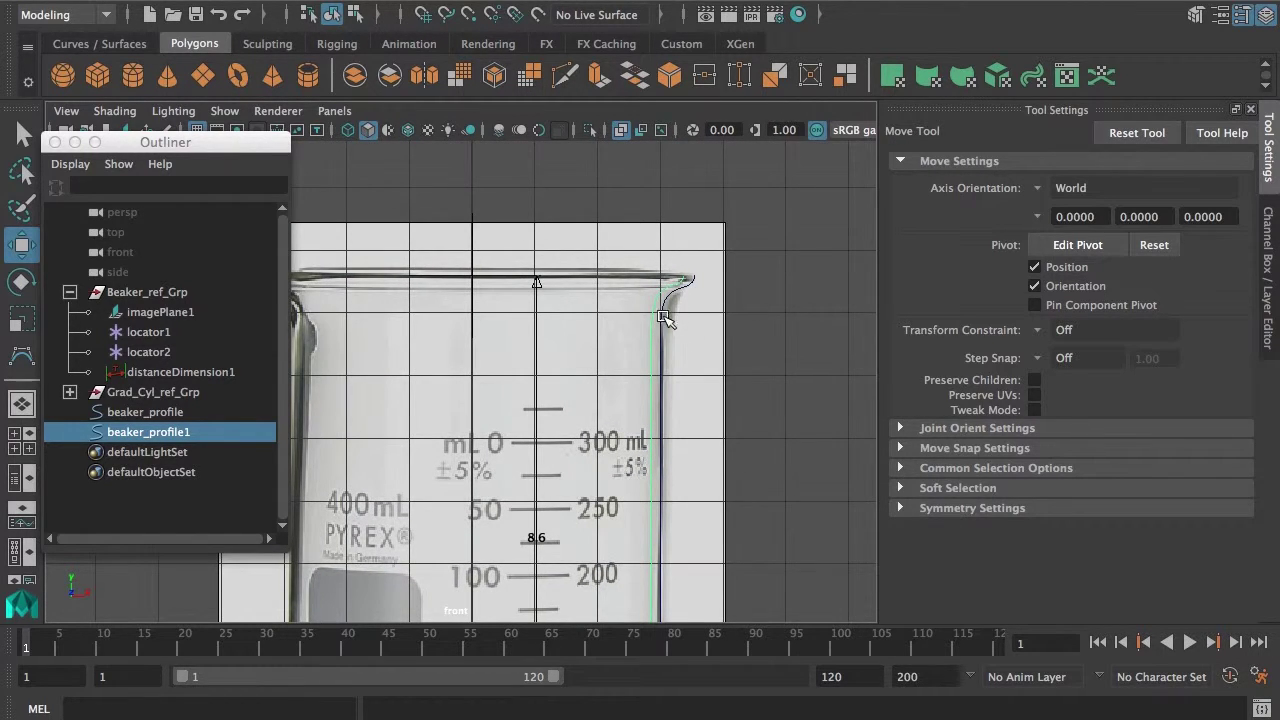
shift+click(662, 318)
alt+middle_drag(730, 410, 697, 494)
alt+right_drag(640, 418, 712, 430)
alt+middle_drag(732, 488, 751, 222)
alt+middle_drag(760, 450, 711, 512)
alt+middle_drag(726, 226, 707, 458)
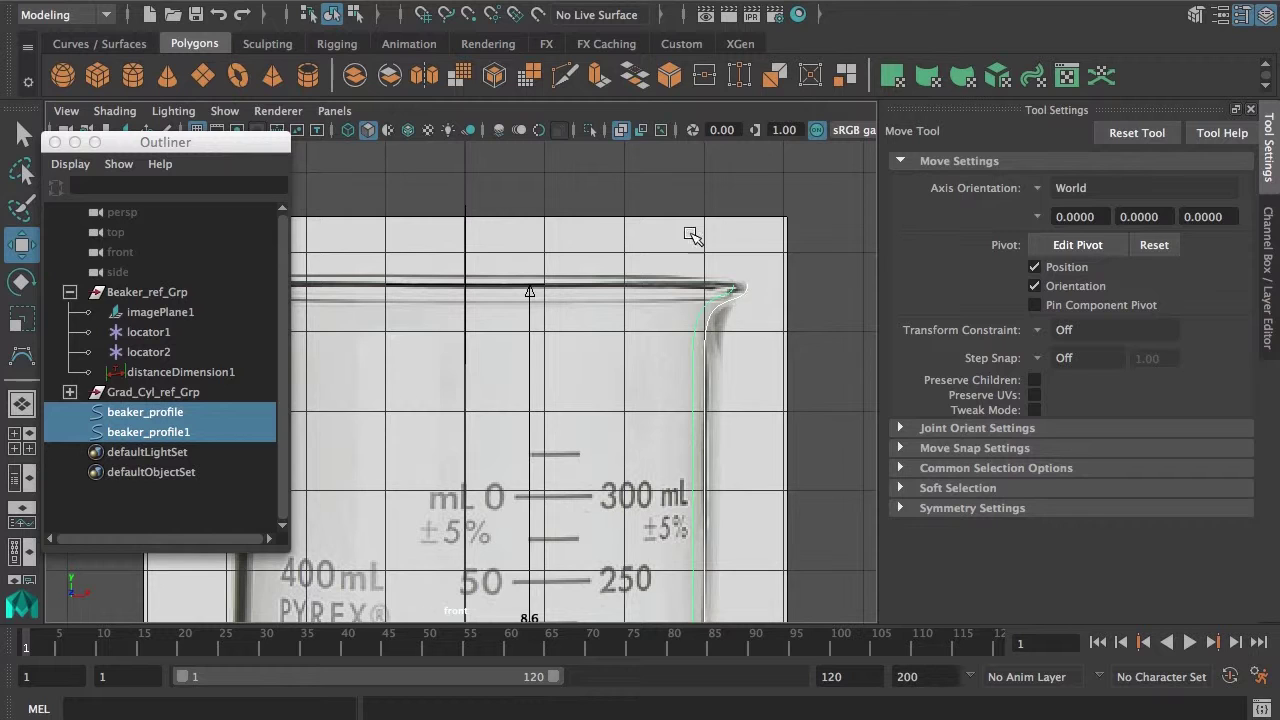
- Review the Attach Curves options for the two selected profile curves, and close them without attaching
key(space)
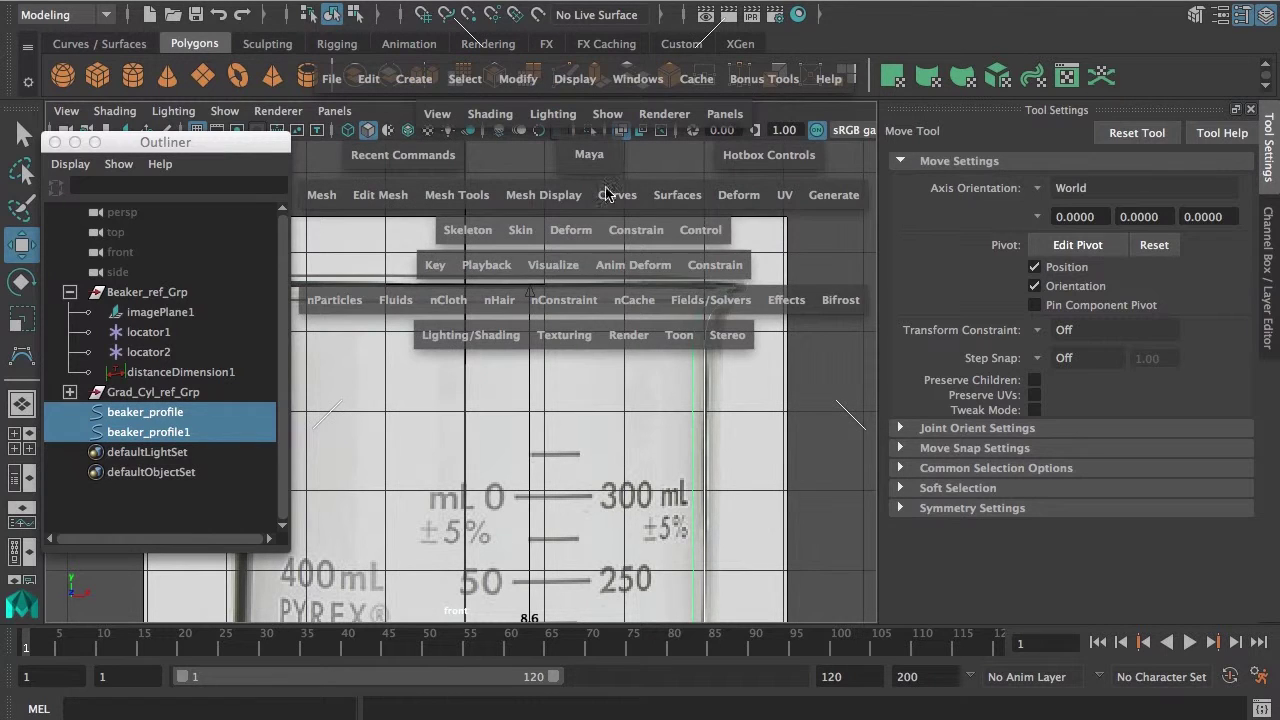
click(617, 195)
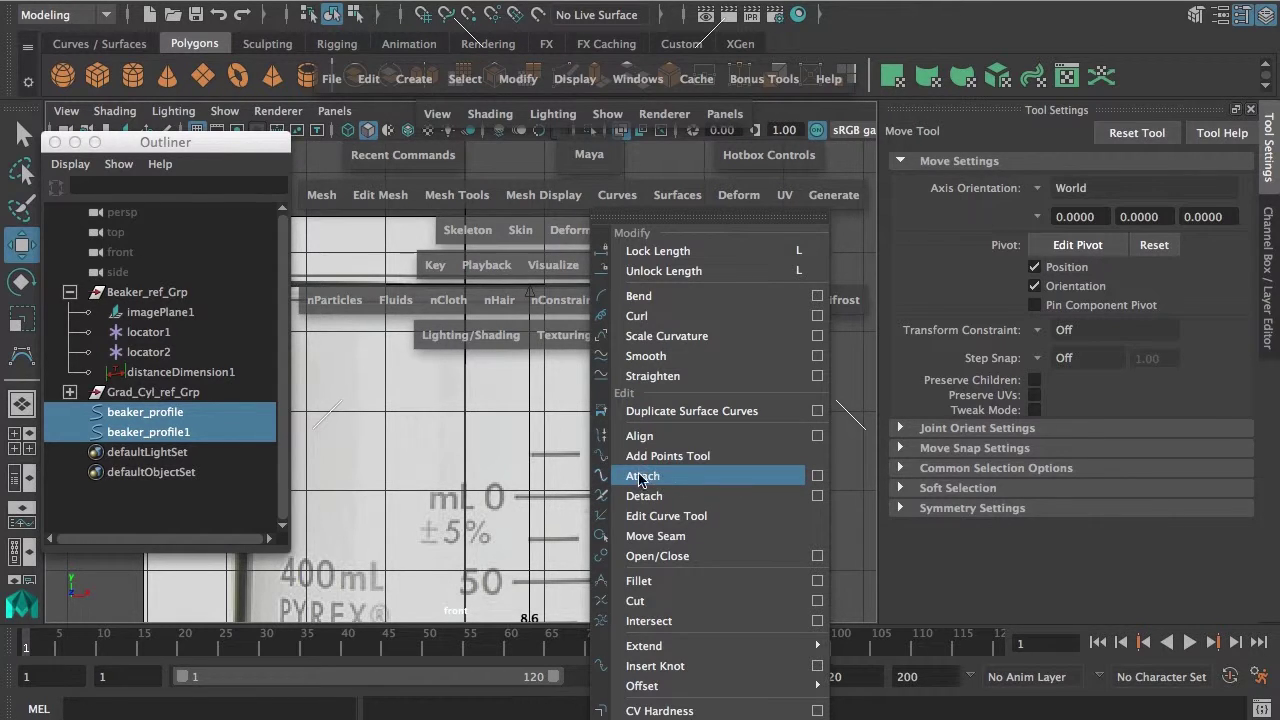
click(817, 476)
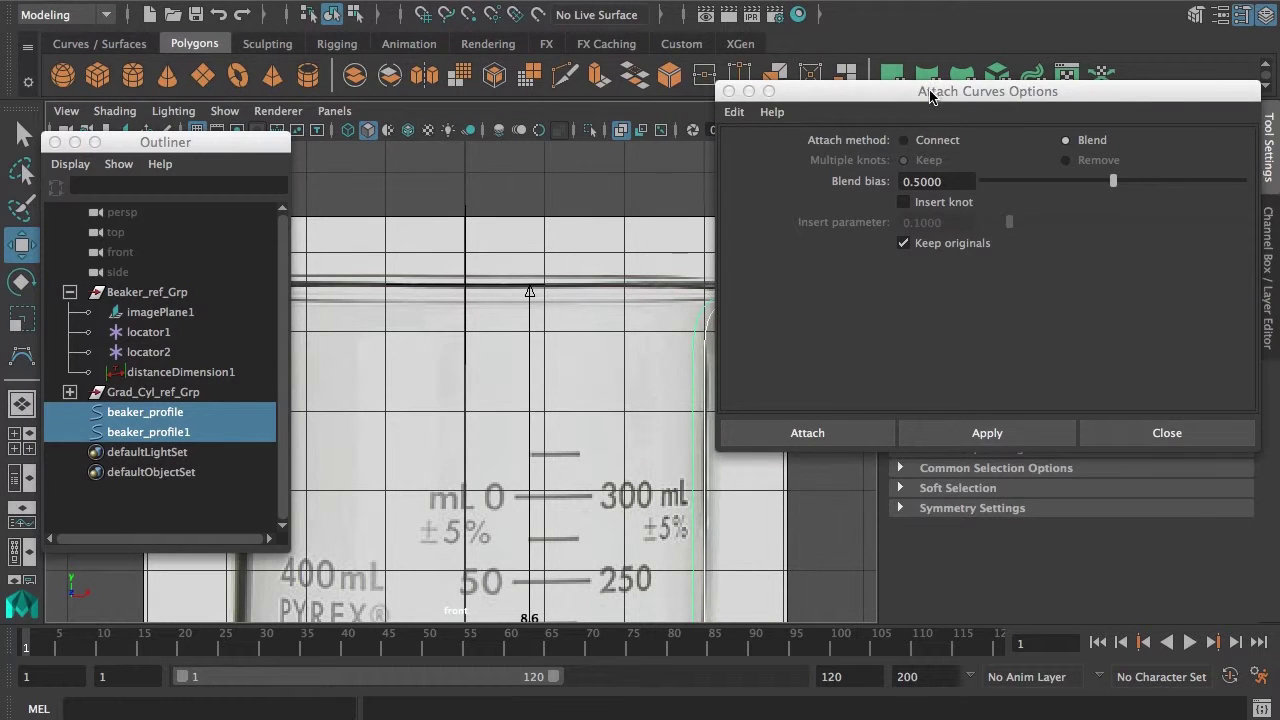
click(729, 94)
click(765, 130)
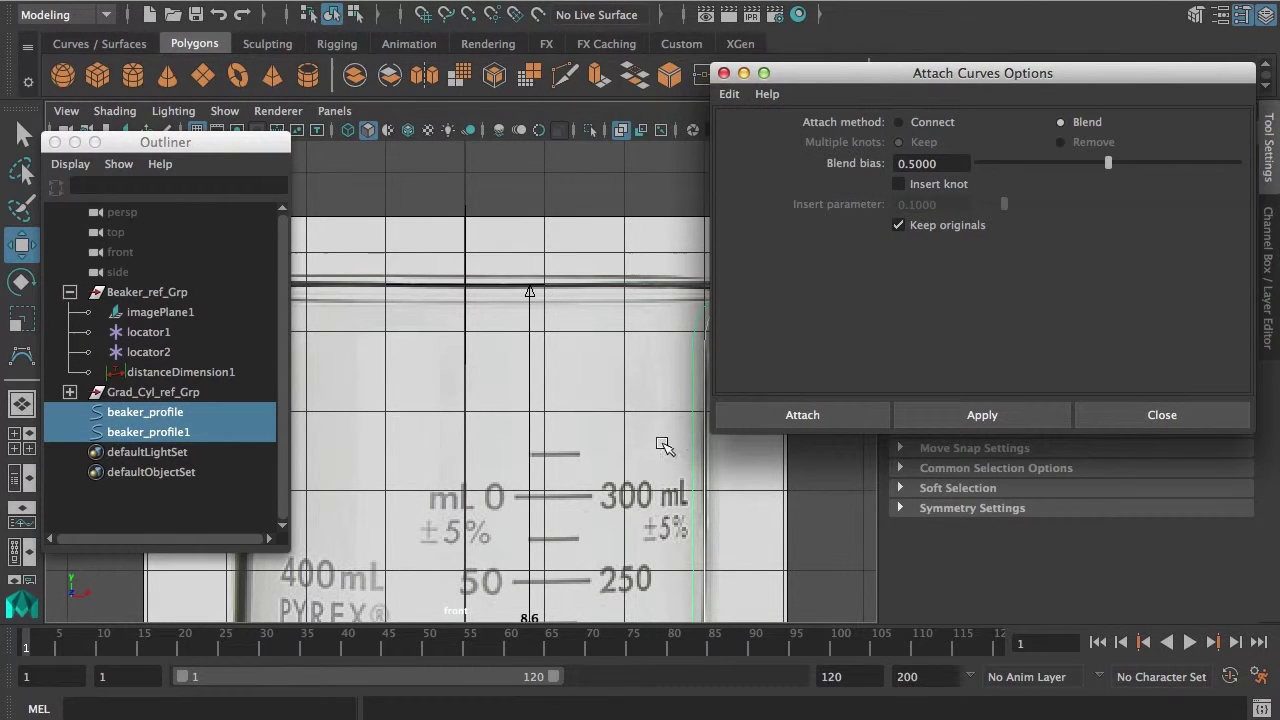
click(724, 73)
- Attach the outer and inner beaker profile curves into a single curve with the current attach options
alt+middle_drag(743, 371, 733, 304)
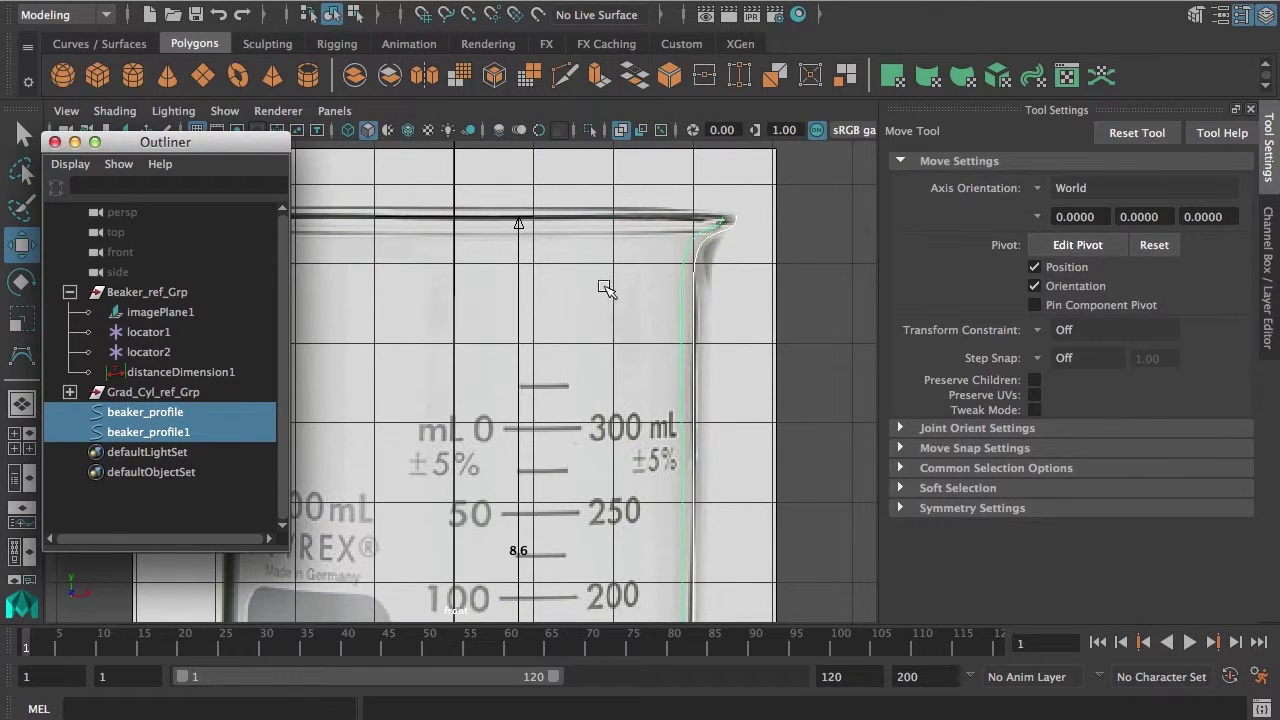
key(space)
click(612, 328)
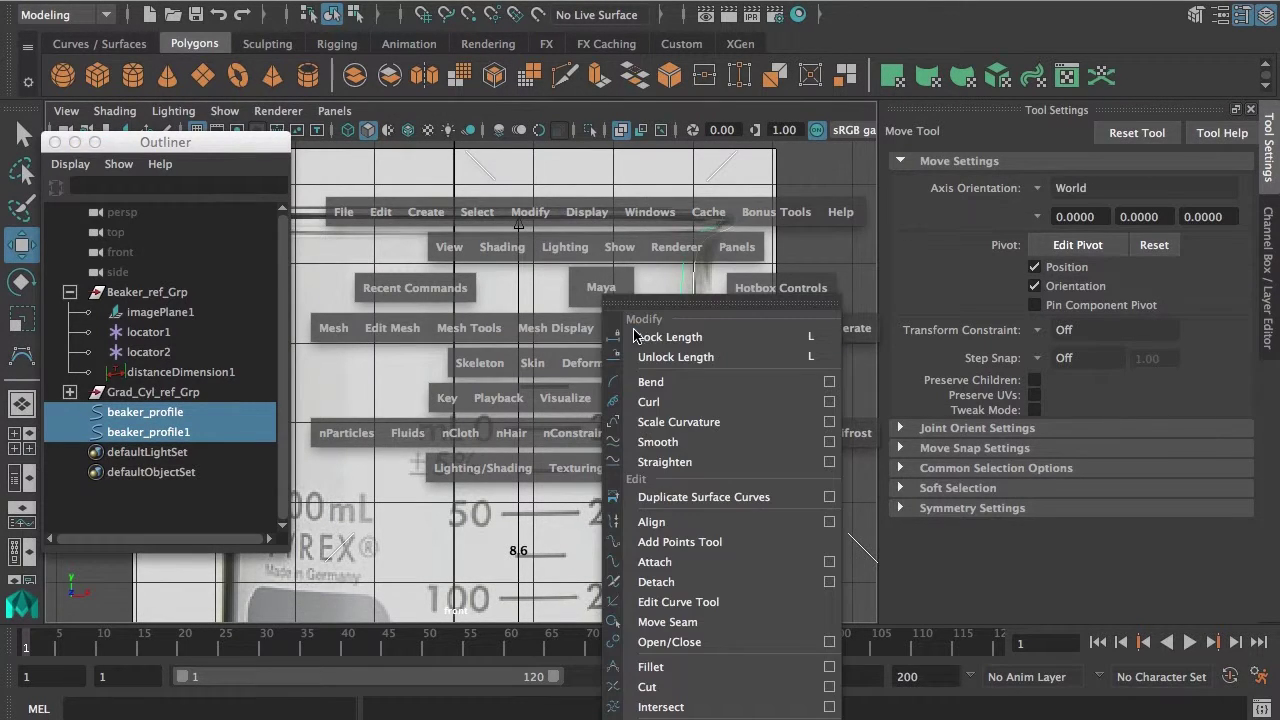
click(652, 563)
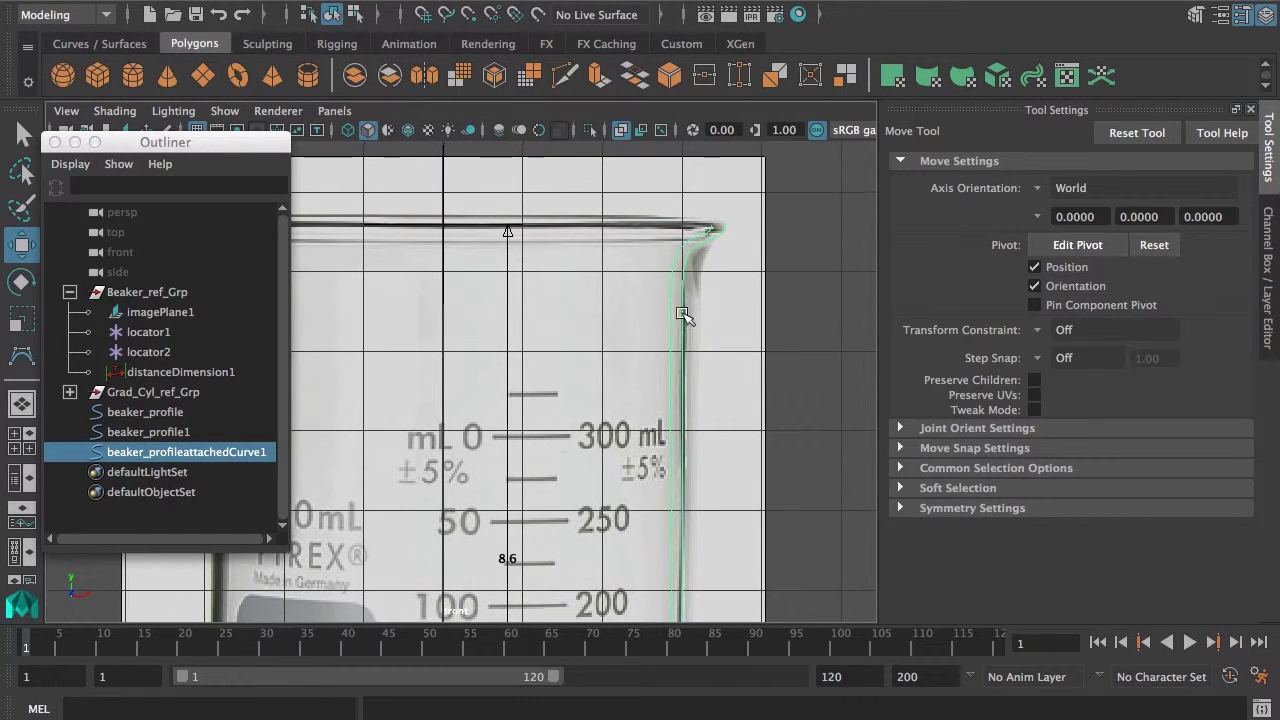
- Inspect the attached curve where its ends meet near the base's centre axis, and undo the attachment
alt+middle_drag(562, 591, 558, 288)
scroll(480, 430, up, 4)
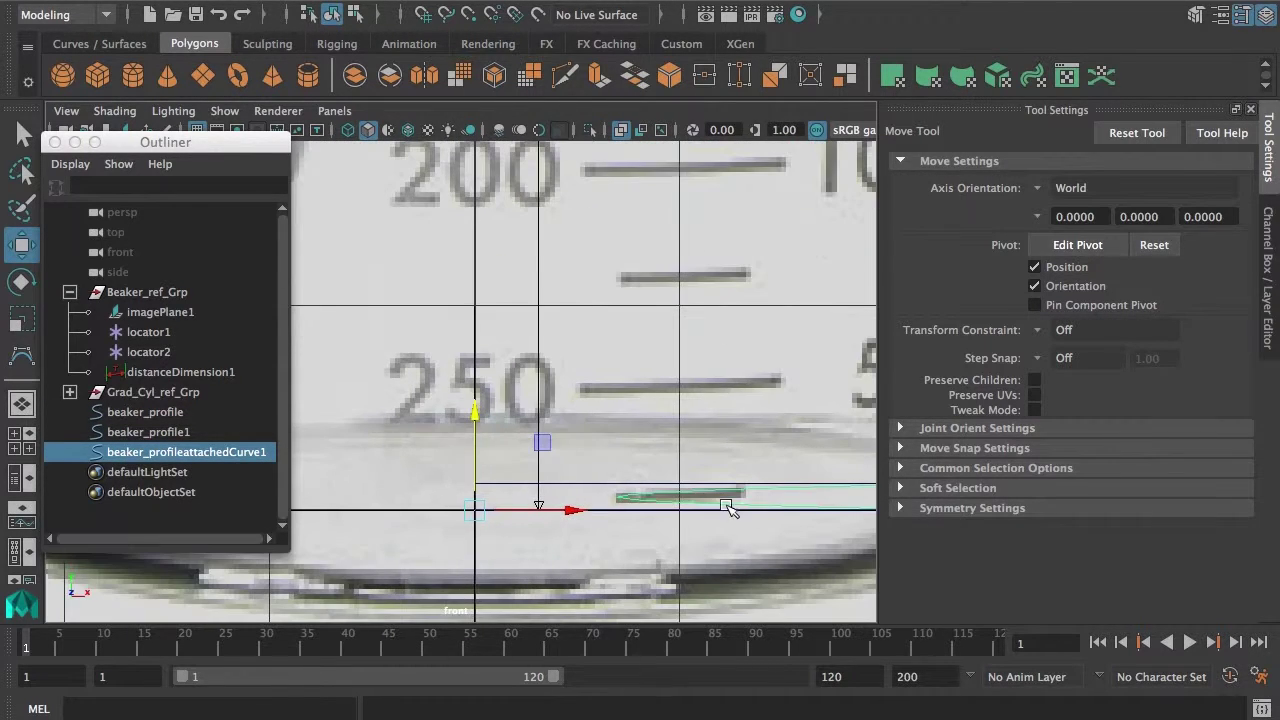
alt+middle_drag(638, 506, 635, 446)
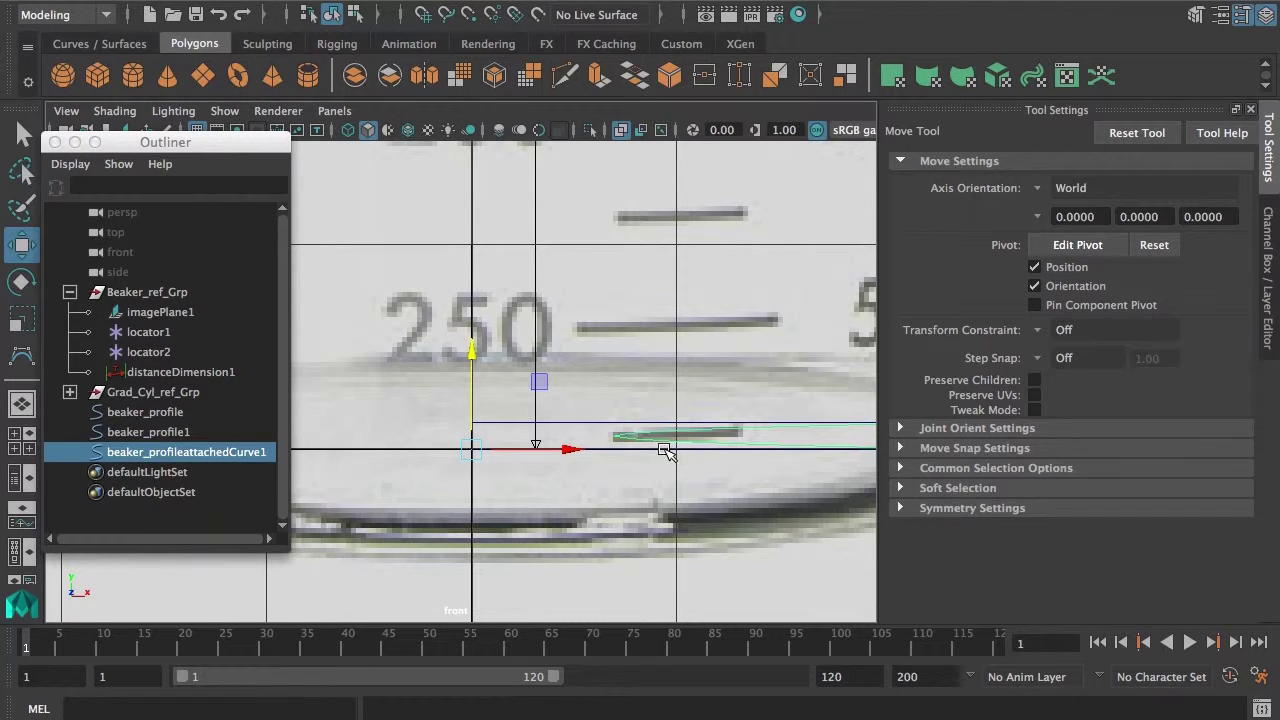
drag(592, 478, 603, 408)
click(610, 436)
alt+middle_drag(740, 436, 712, 440)
alt+right_drag(716, 461, 636, 400)
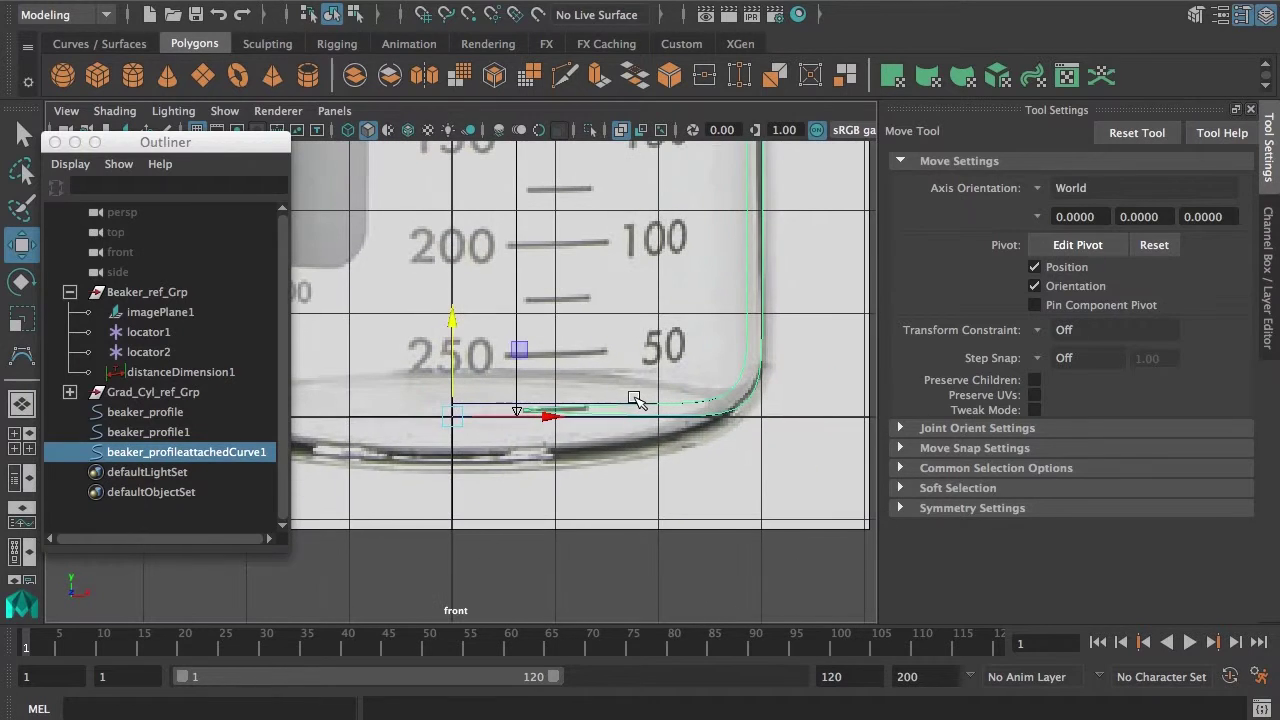
key(ctrl+z)
key(ctrl+z)
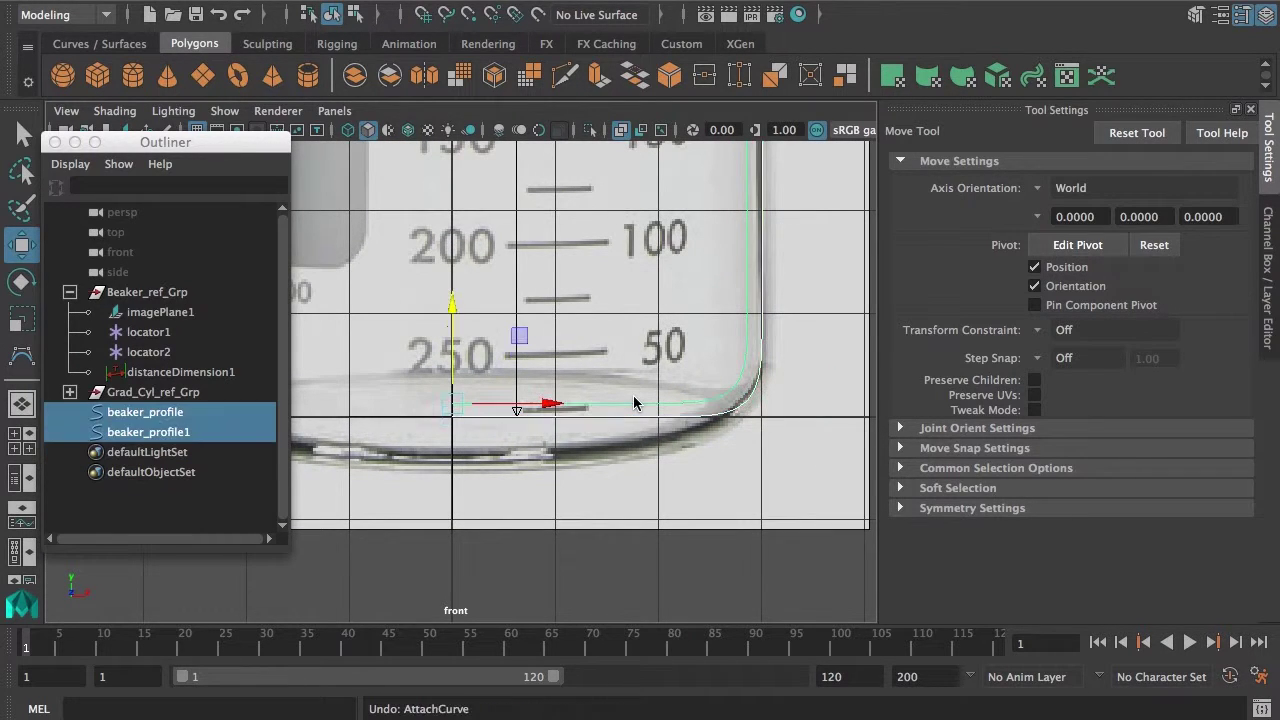
- Examine the two separate profile curves along the wall and base, and closely at their open ends on the lip
alt+middle_drag(658, 357, 654, 554)
alt+right_drag(654, 552, 632, 532)
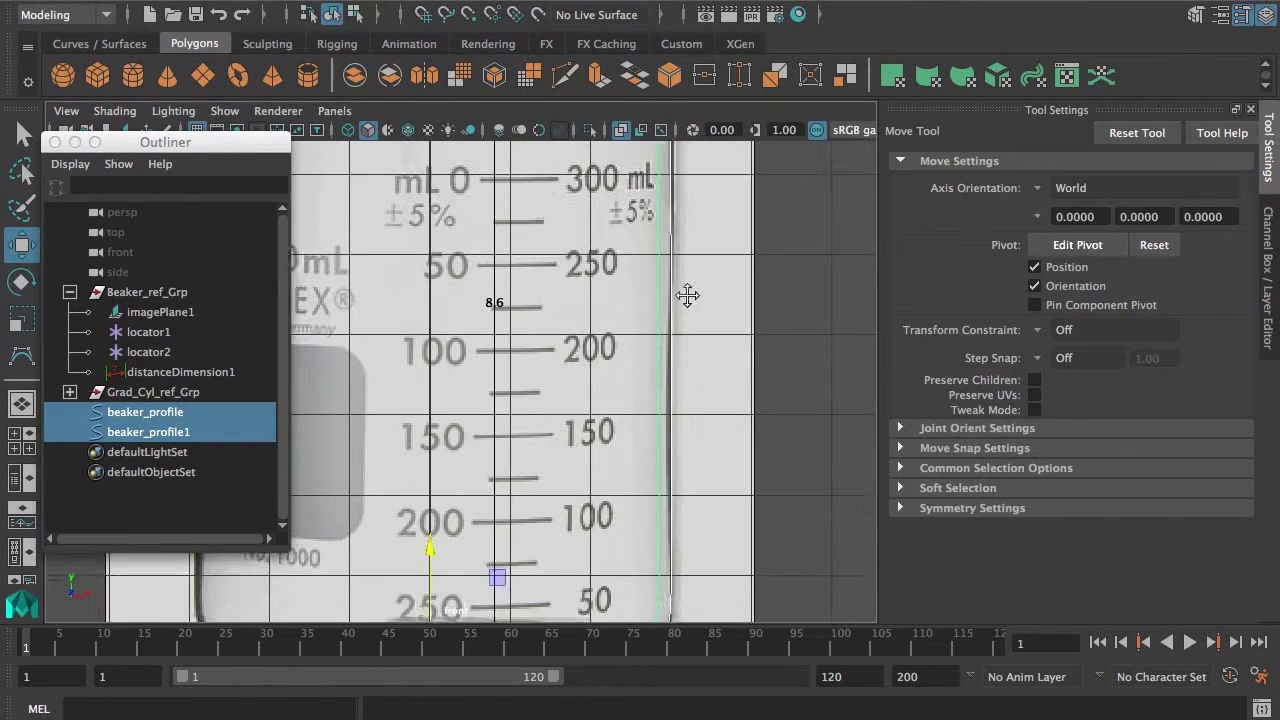
alt+middle_drag(686, 294, 657, 443)
alt+right_drag(640, 376, 692, 360)
alt+middle_drag(660, 598, 652, 299)
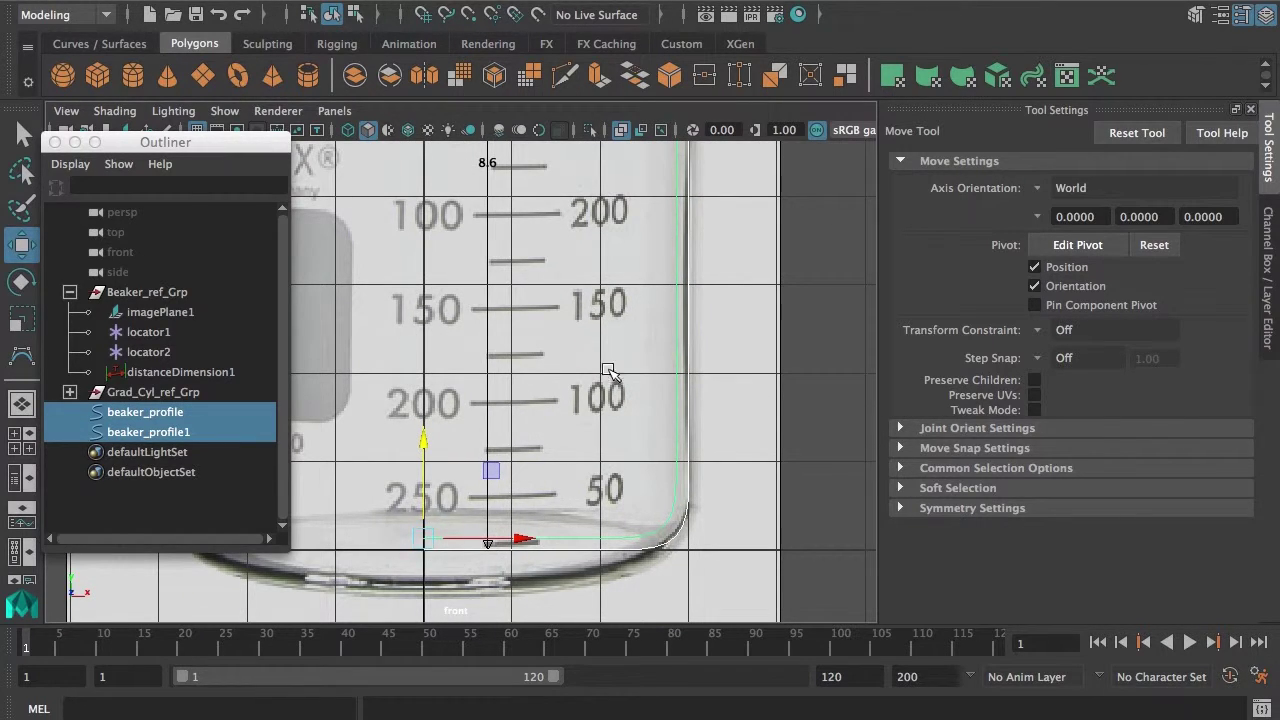
alt+middle_drag(608, 369, 560, 560)
alt+middle_drag(601, 230, 600, 474)
alt+middle_drag(604, 336, 585, 364)
alt+right_drag(585, 364, 729, 394)
alt+middle_drag(636, 371, 560, 406)
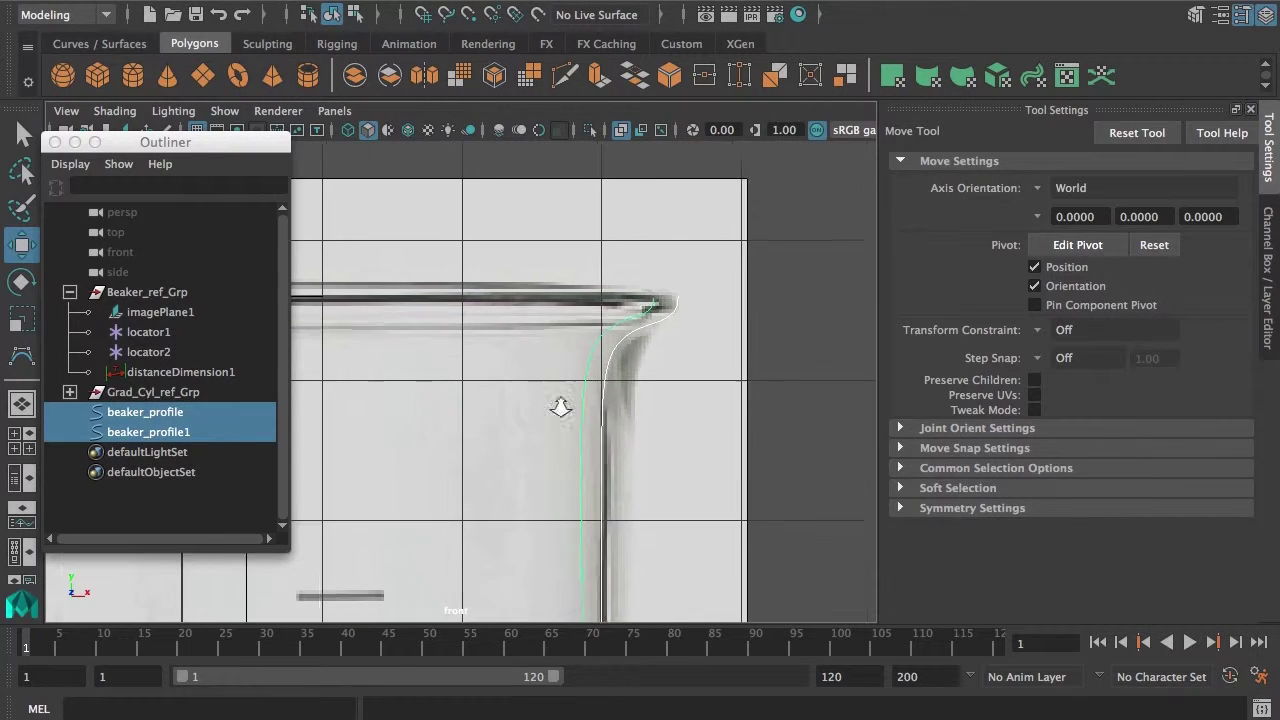
alt+right_drag(560, 406, 730, 333)
drag(706, 262, 797, 305)
alt+middle_drag(739, 311, 713, 333)
alt+right_drag(713, 333, 743, 329)
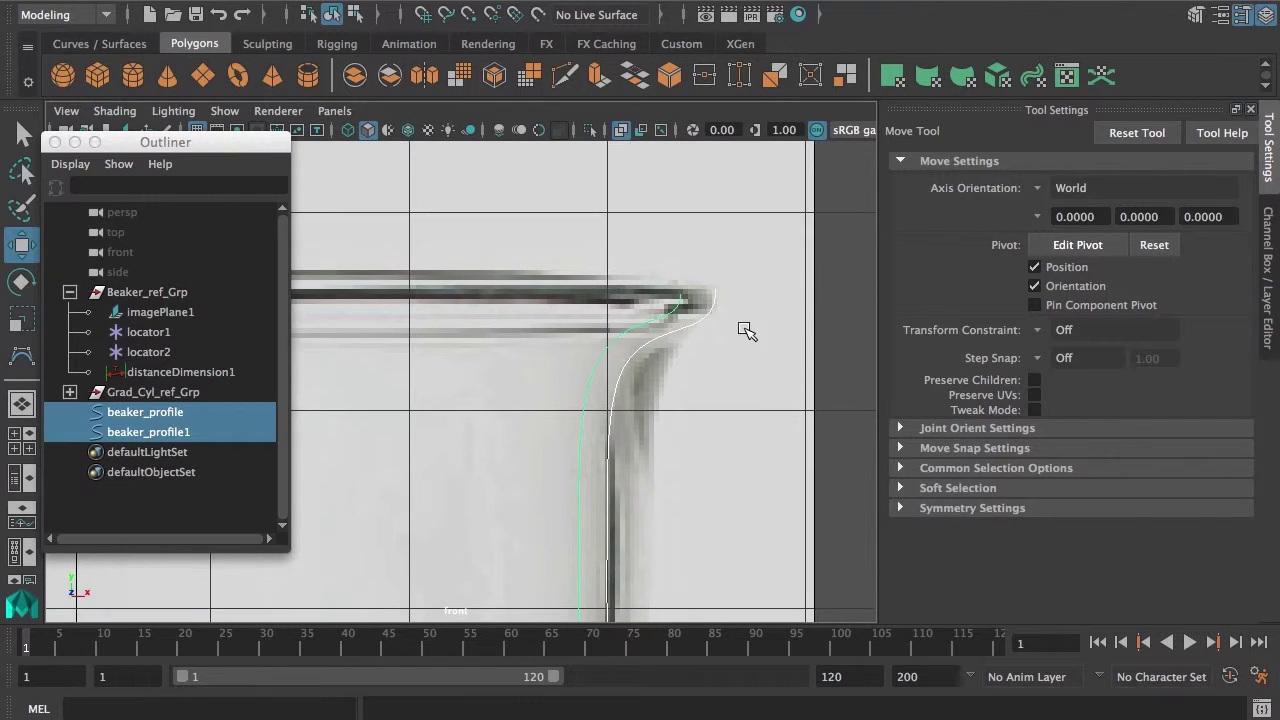
- Try to put both profile curves into curve point mode at their lip ends
right_drag(679, 303, 687, 252)
right_click(679, 305)
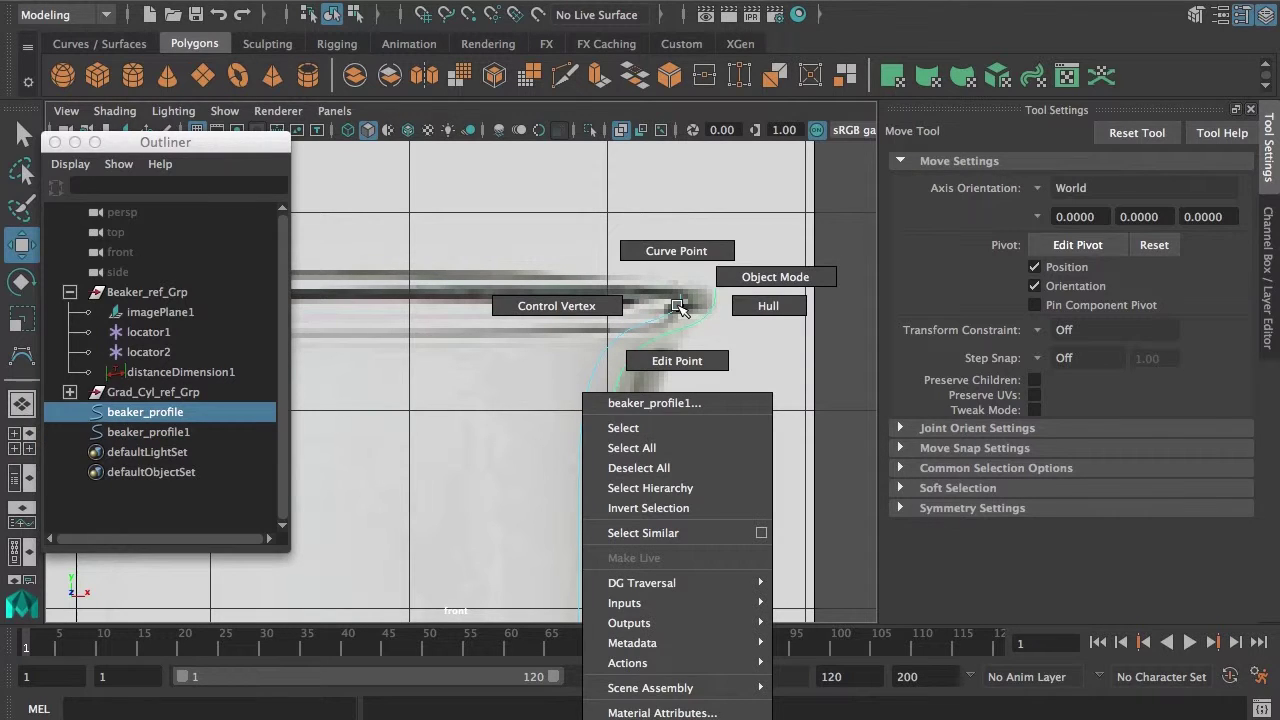
right_drag(679, 305, 676, 240)
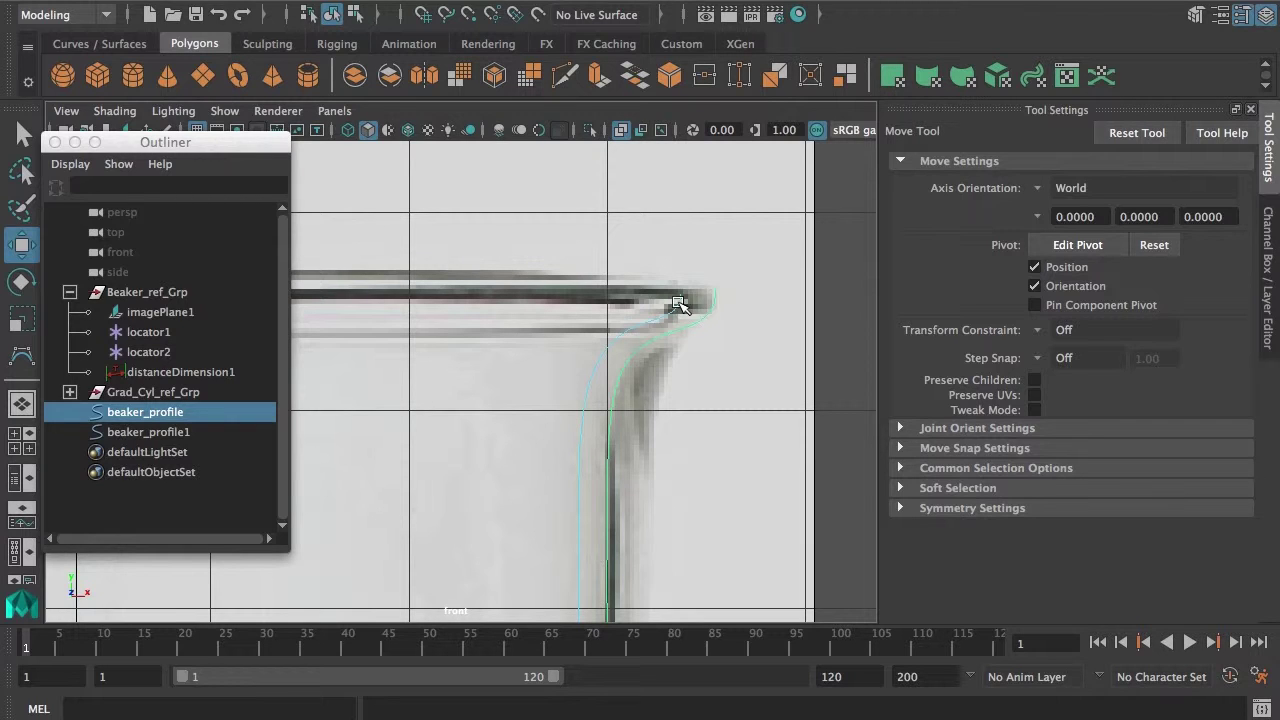
right_click(680, 302)
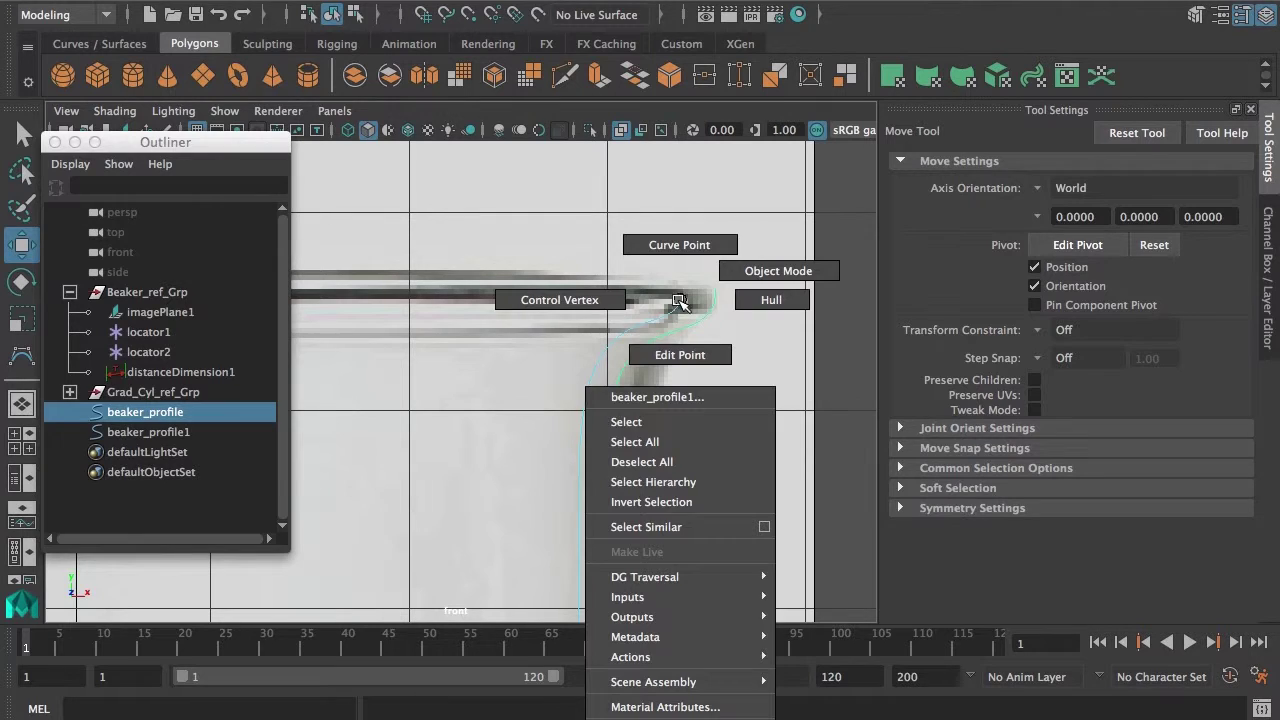
click(683, 242)
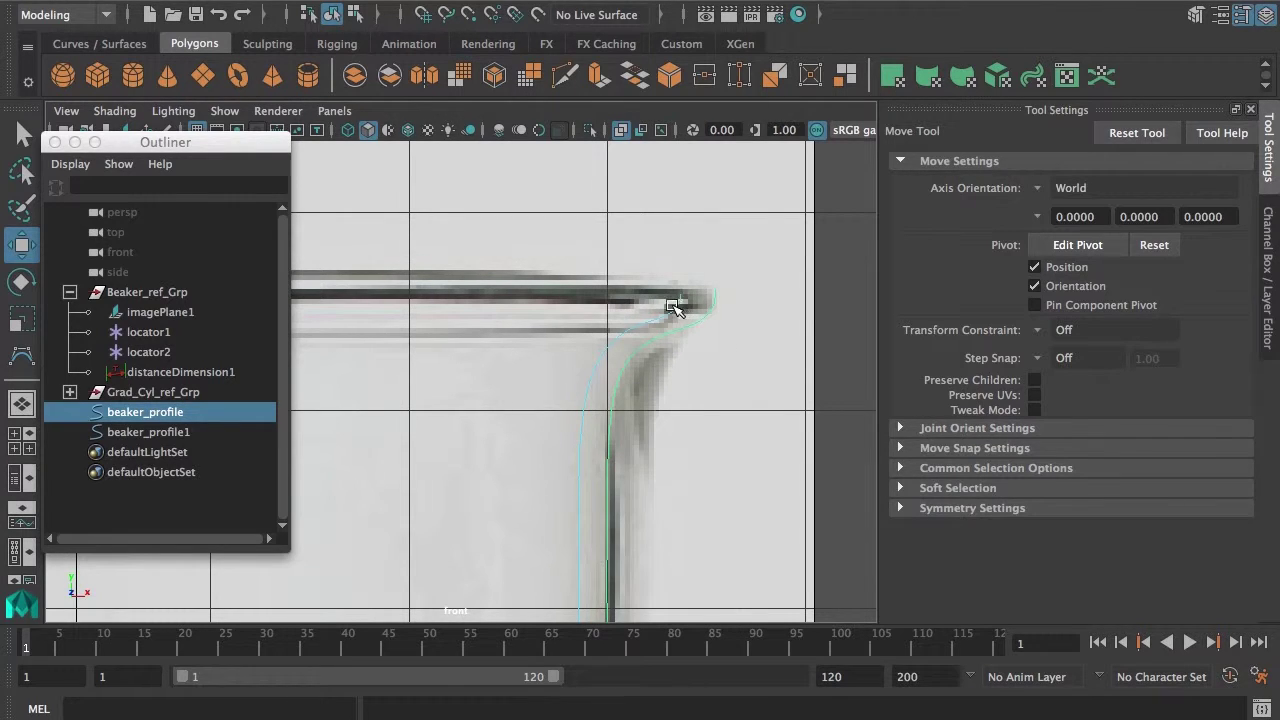
right_drag(672, 306, 680, 236)
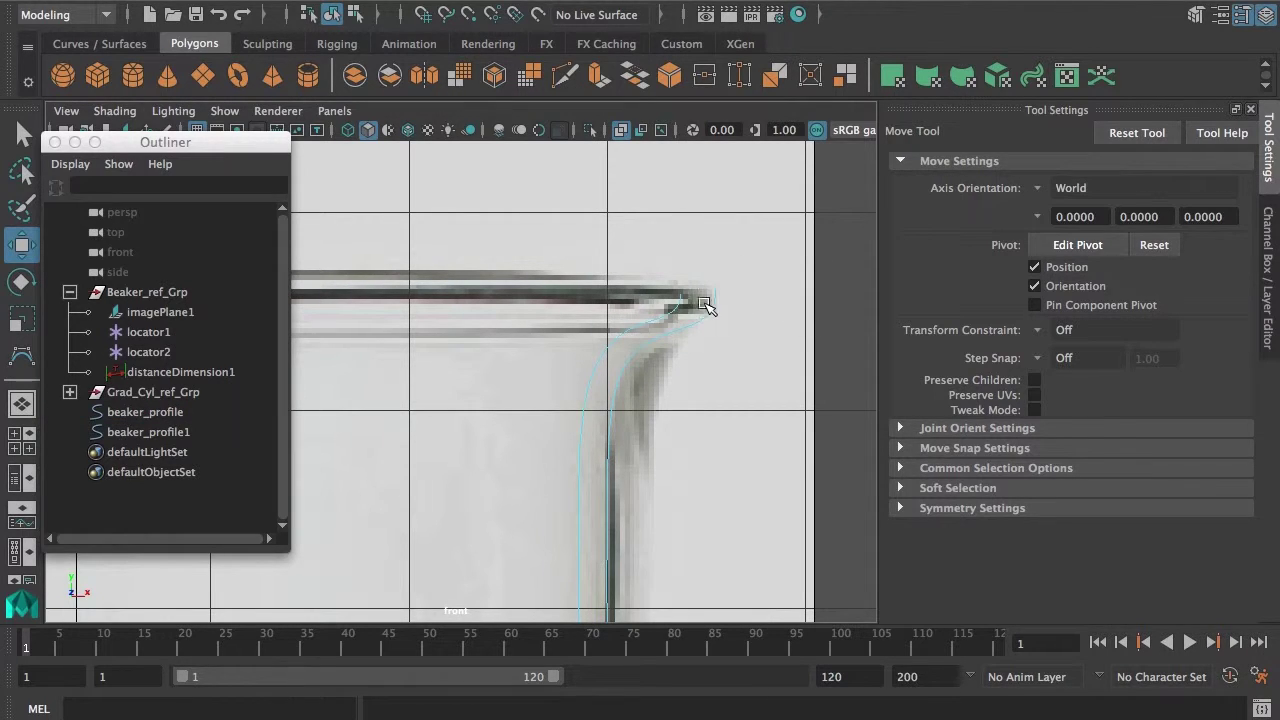
right_drag(709, 312, 722, 220)
right_drag(680, 300, 680, 205)
right_drag(716, 311, 727, 231)
- Put both profile curves into curve point mode and select the curve points at their open lip ends
right_click(678, 303)
right_drag(668, 309, 720, 268)
right_click(688, 315)
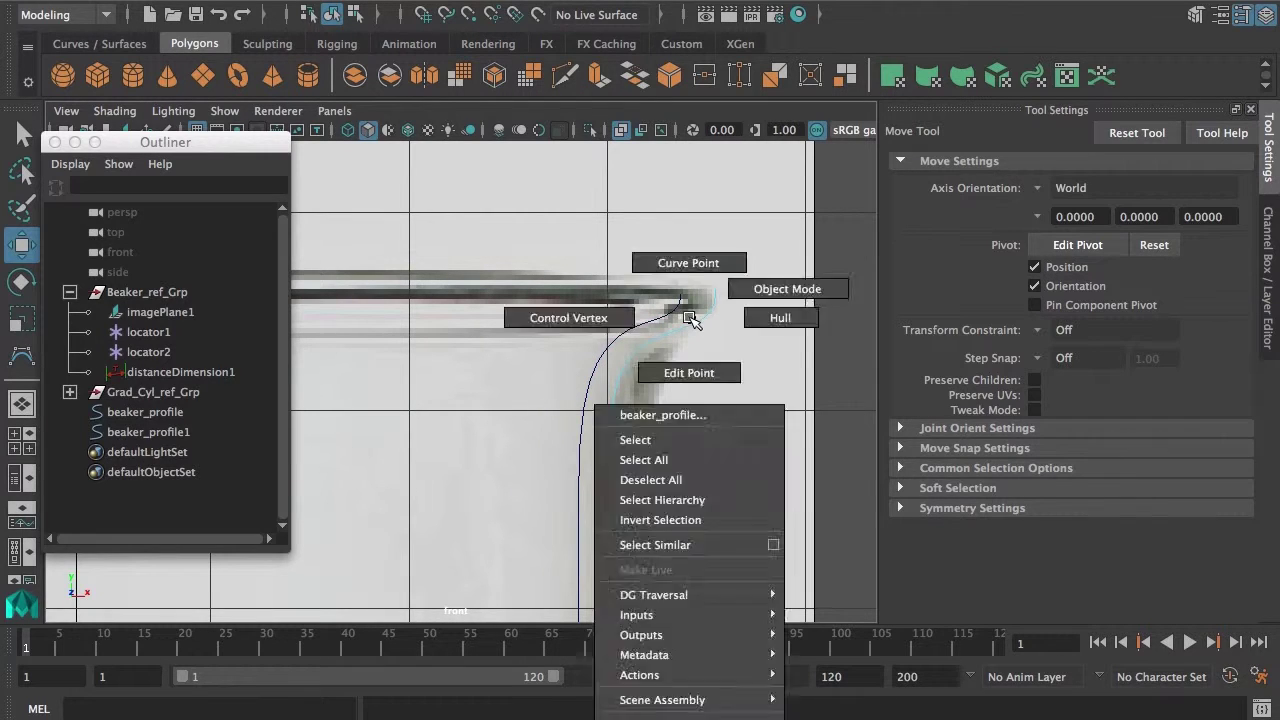
right_drag(697, 317, 744, 280)
click(680, 304)
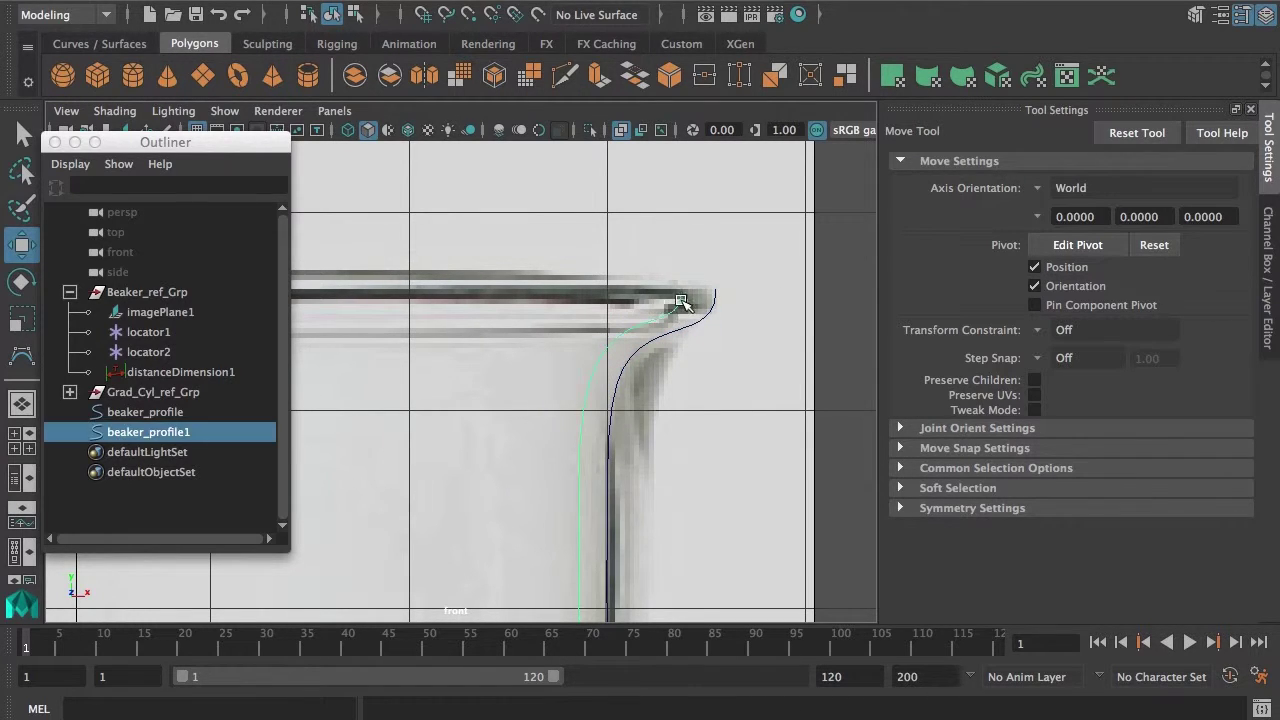
right_drag(678, 303, 674, 246)
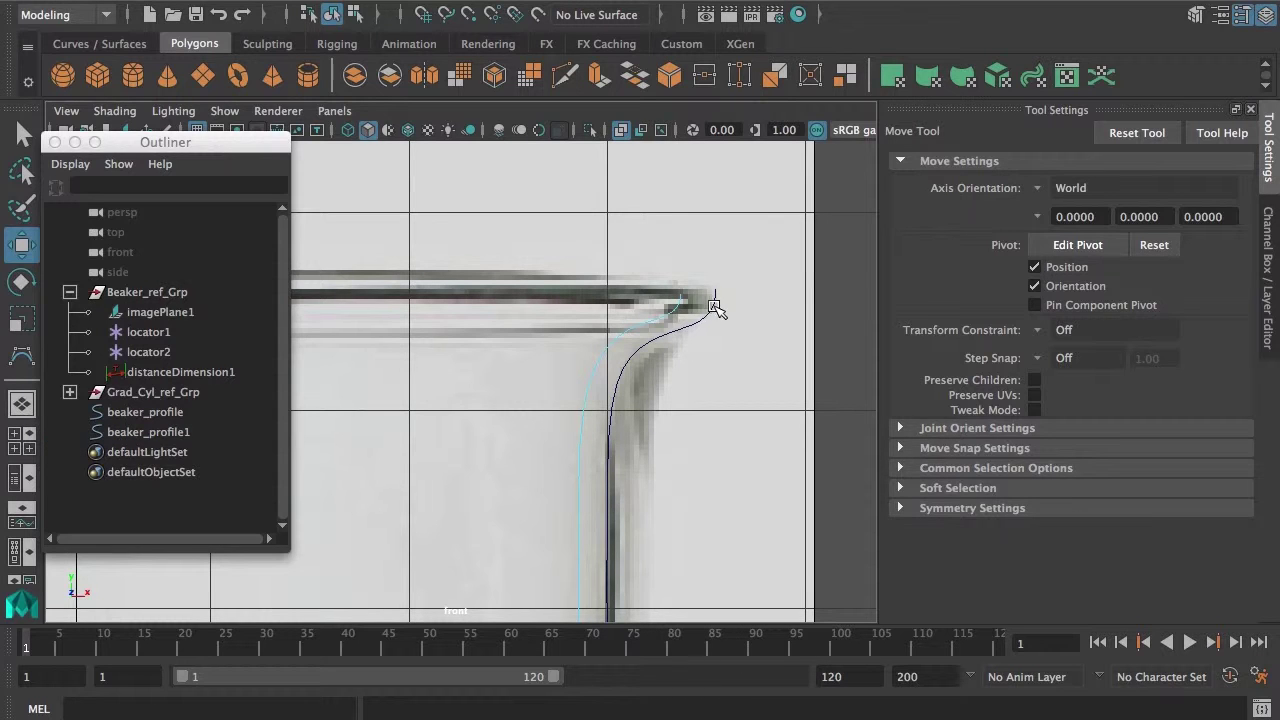
click(715, 305)
right_drag(714, 305, 709, 218)
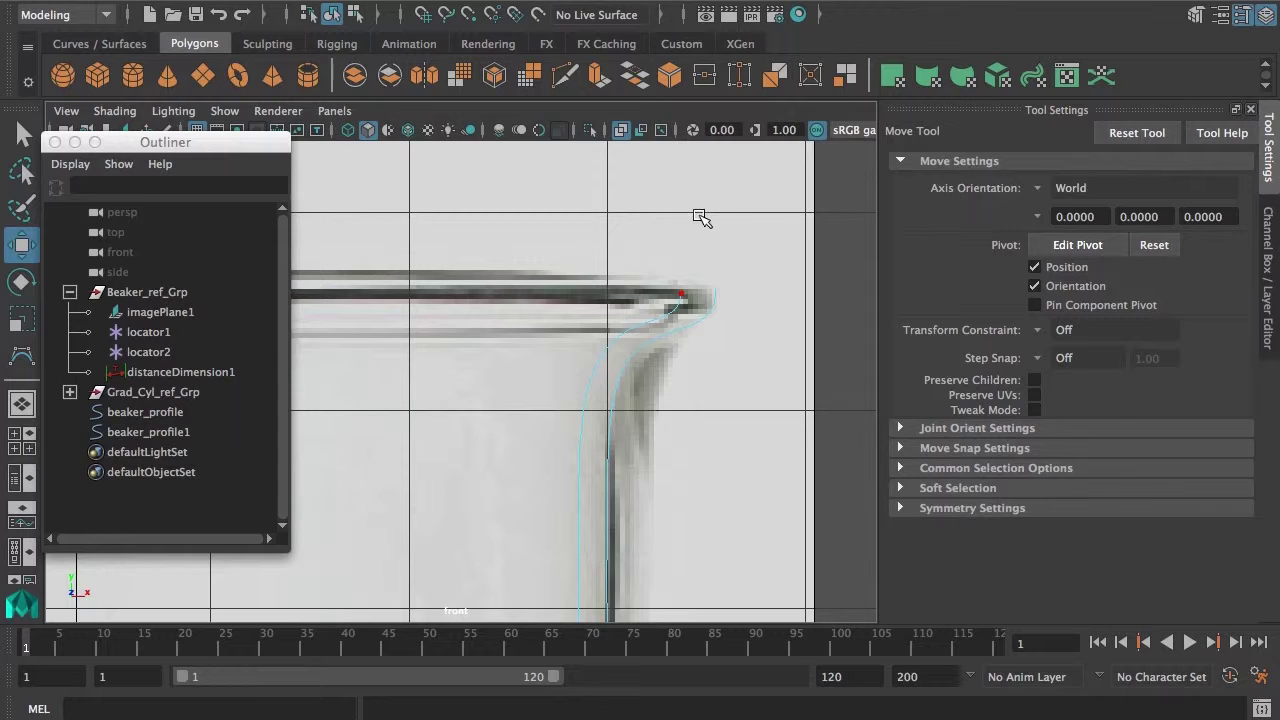
drag(700, 216, 700, 216)
shift+drag(713, 314, 729, 203)
- Open the Attach Curves options and reset them to their default settings
key(space)
click(765, 219)
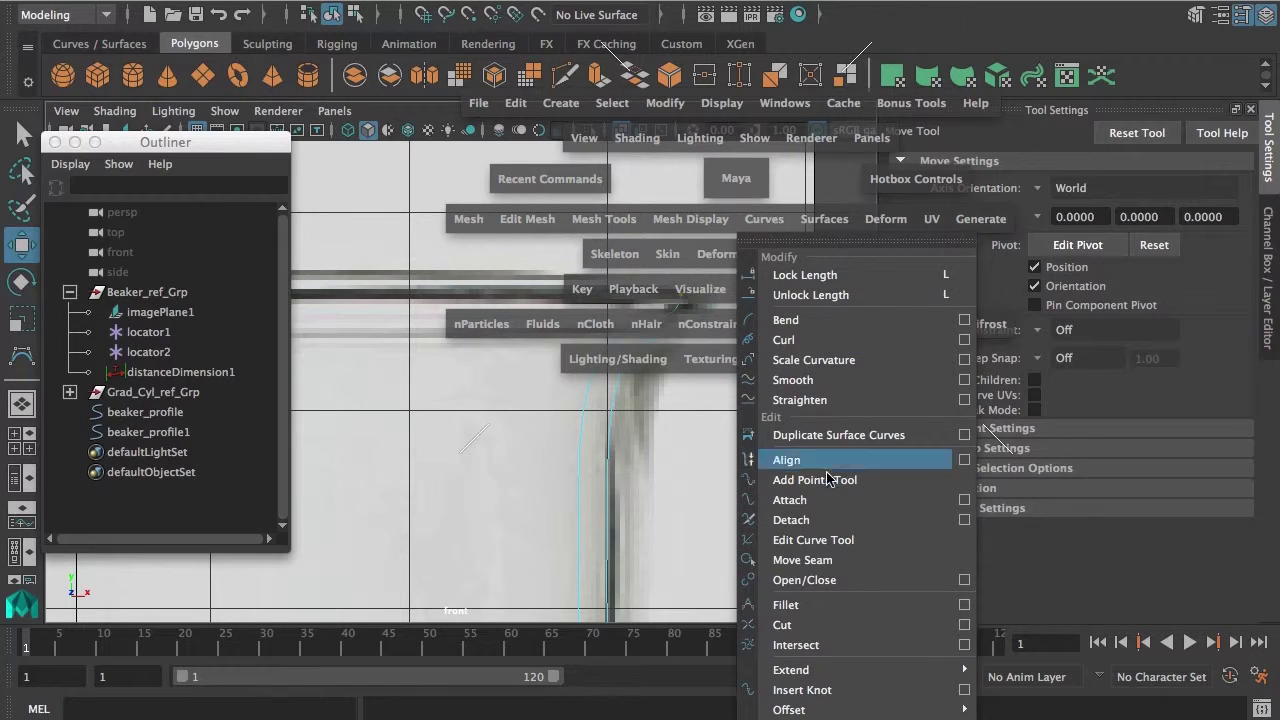
click(964, 500)
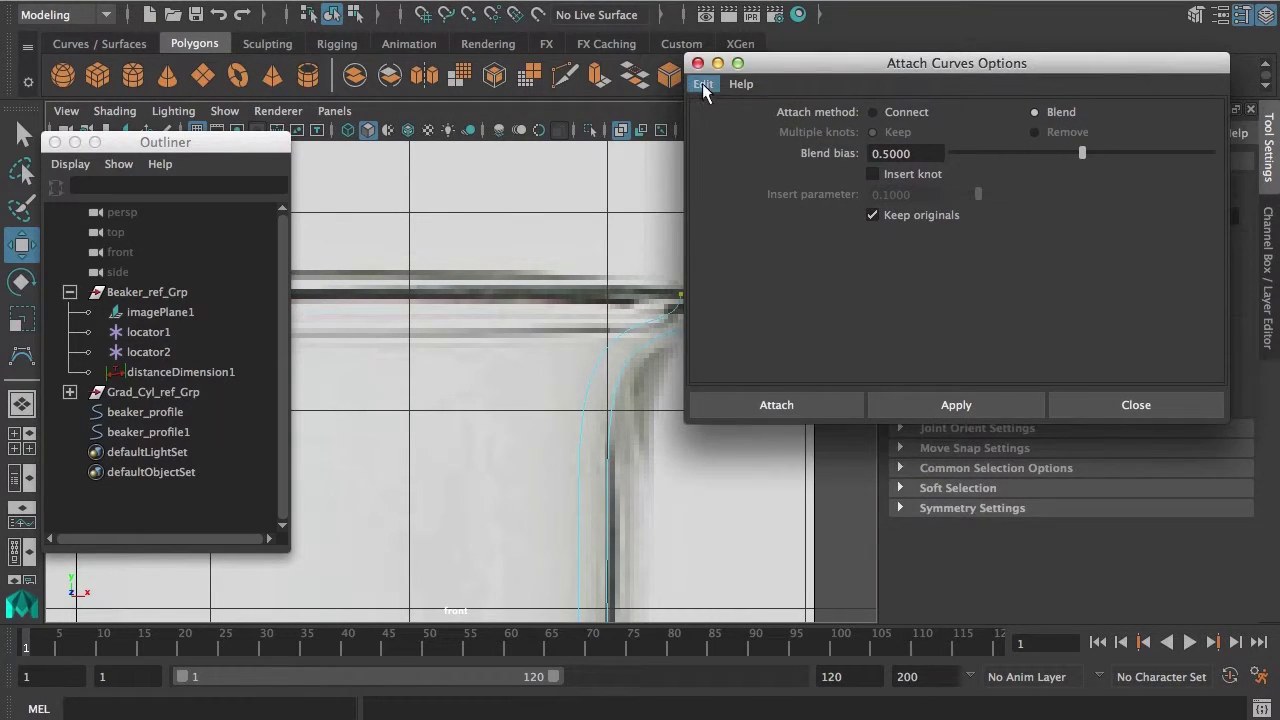
click(702, 84)
click(740, 124)
drag(868, 76, 870, 58)
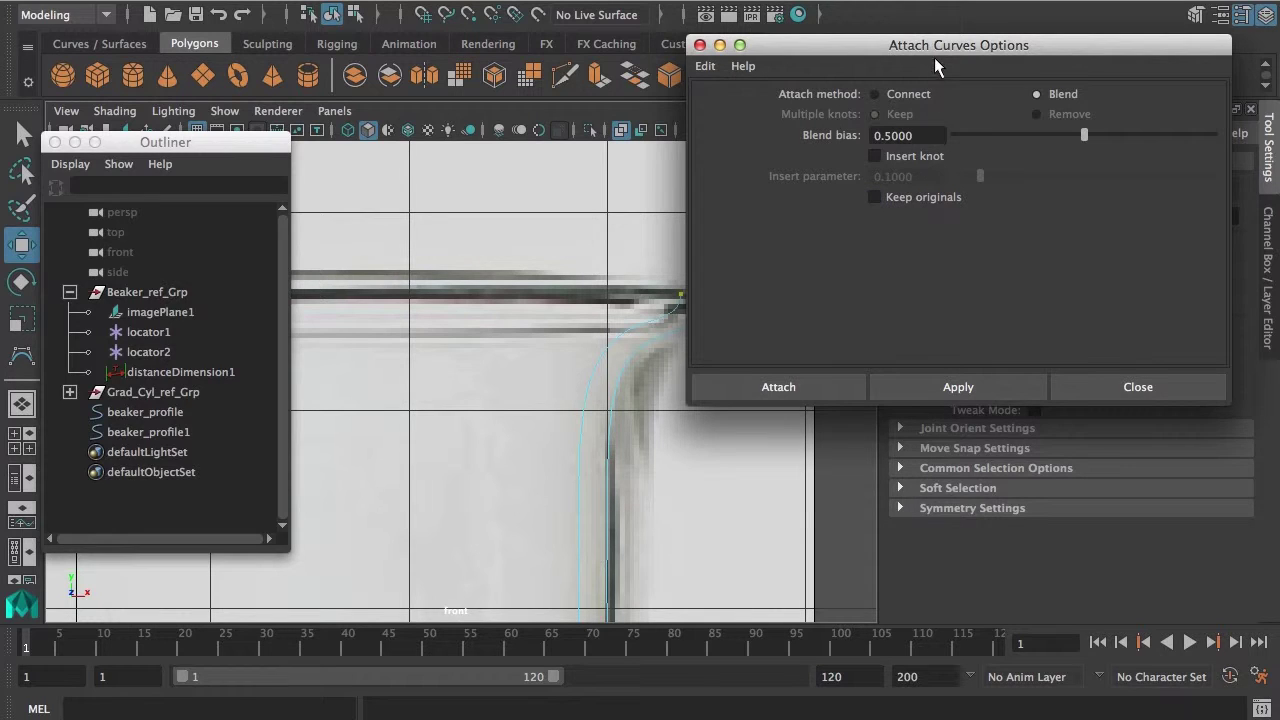
drag(940, 53, 963, 46)
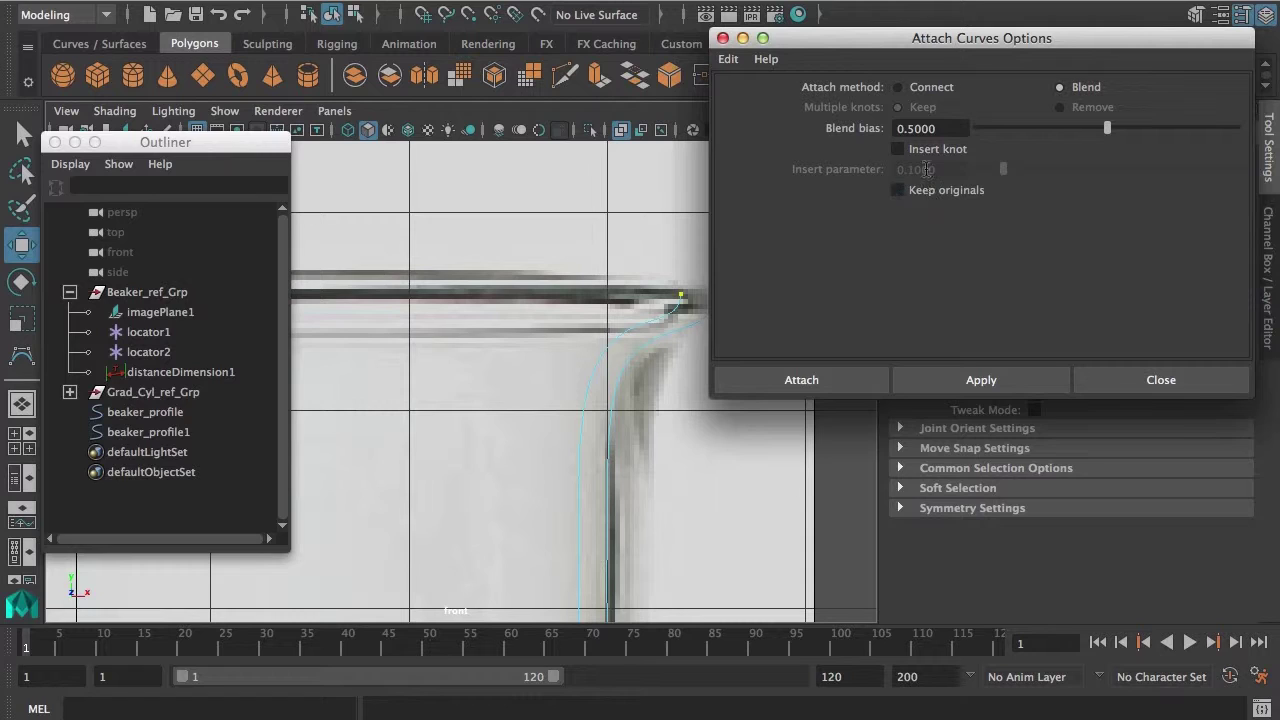
drag(895, 48, 921, 40)
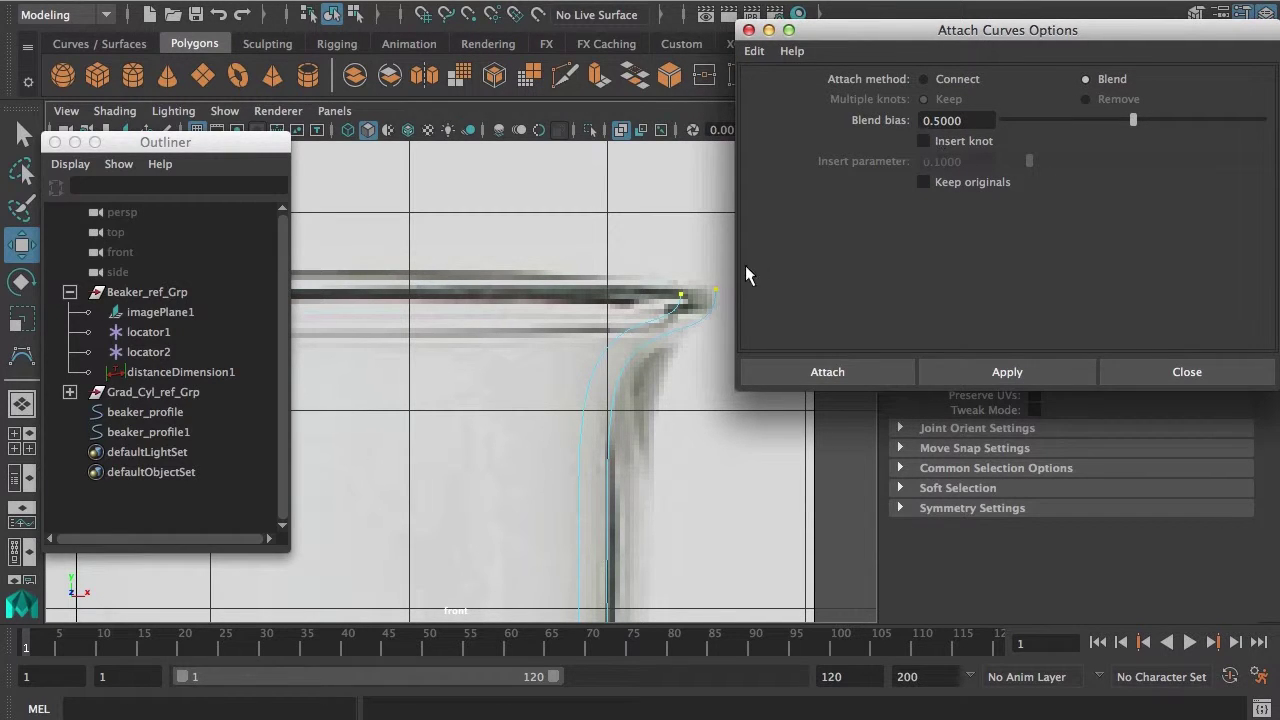
- Attach the two profile curves at the lip using Blend with bias 0.5, Insert knot at parameter 0.1 and Keep originals off
drag(695, 278, 705, 288)
click(940, 141)
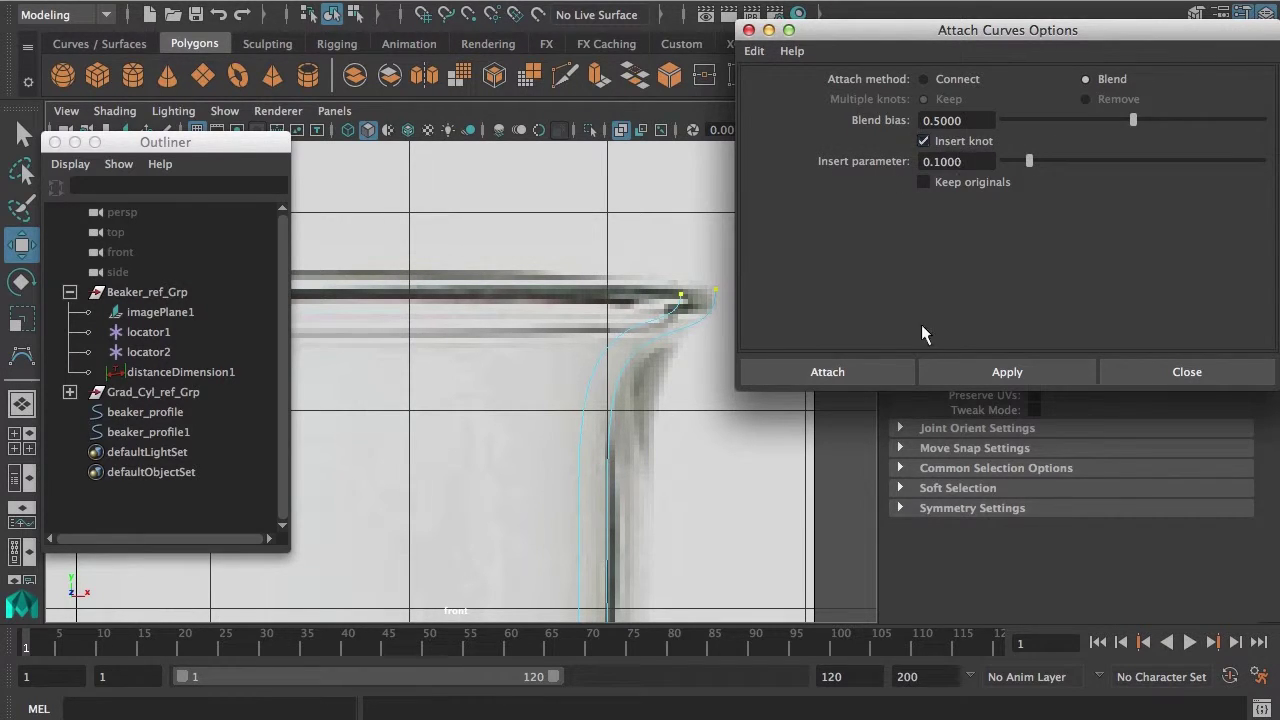
click(890, 367)
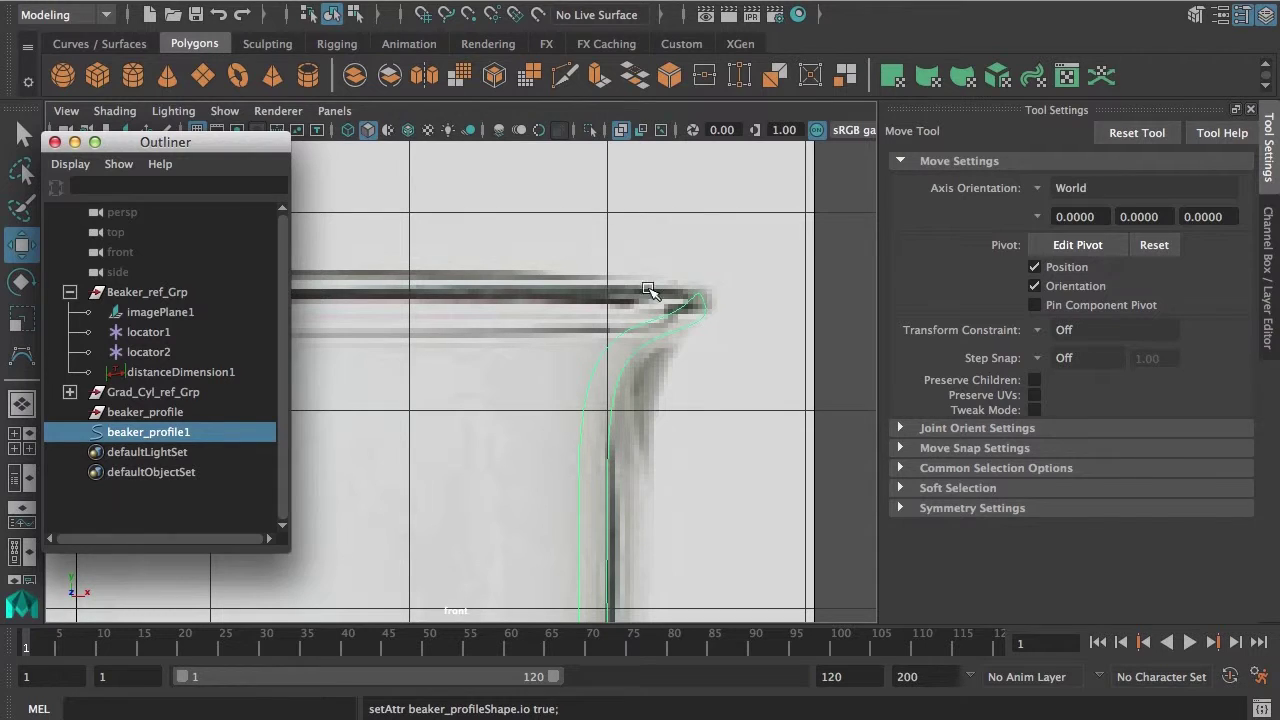
- Examine the attached curve's control vertices at the lip and the two profile nodes in the Outliner
right_drag(700, 300, 620, 298)
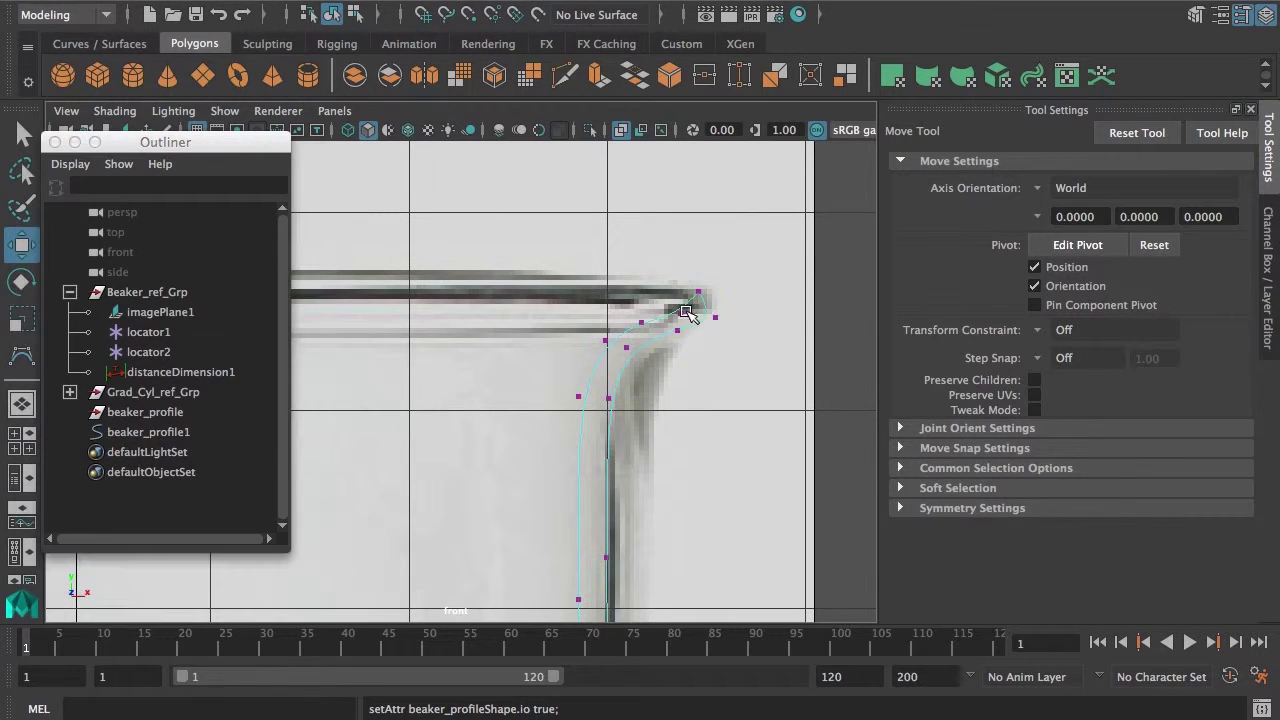
click(695, 291)
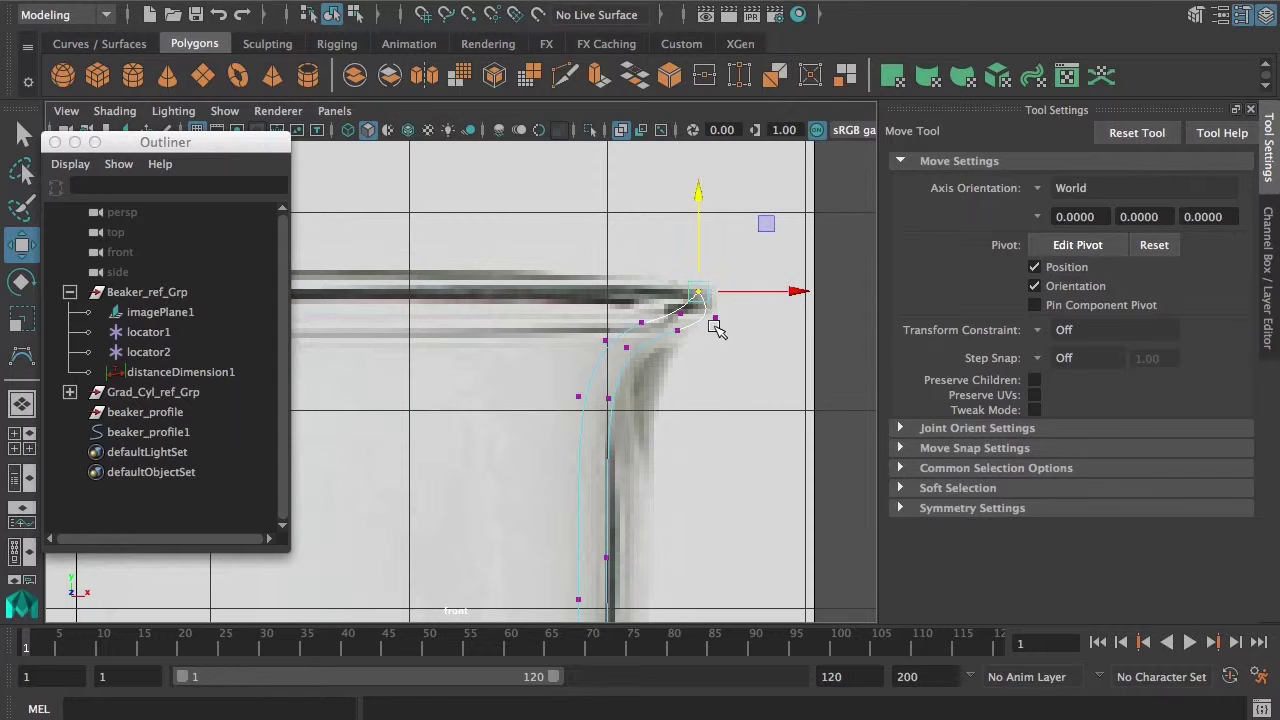
right_drag(690, 318, 772, 292)
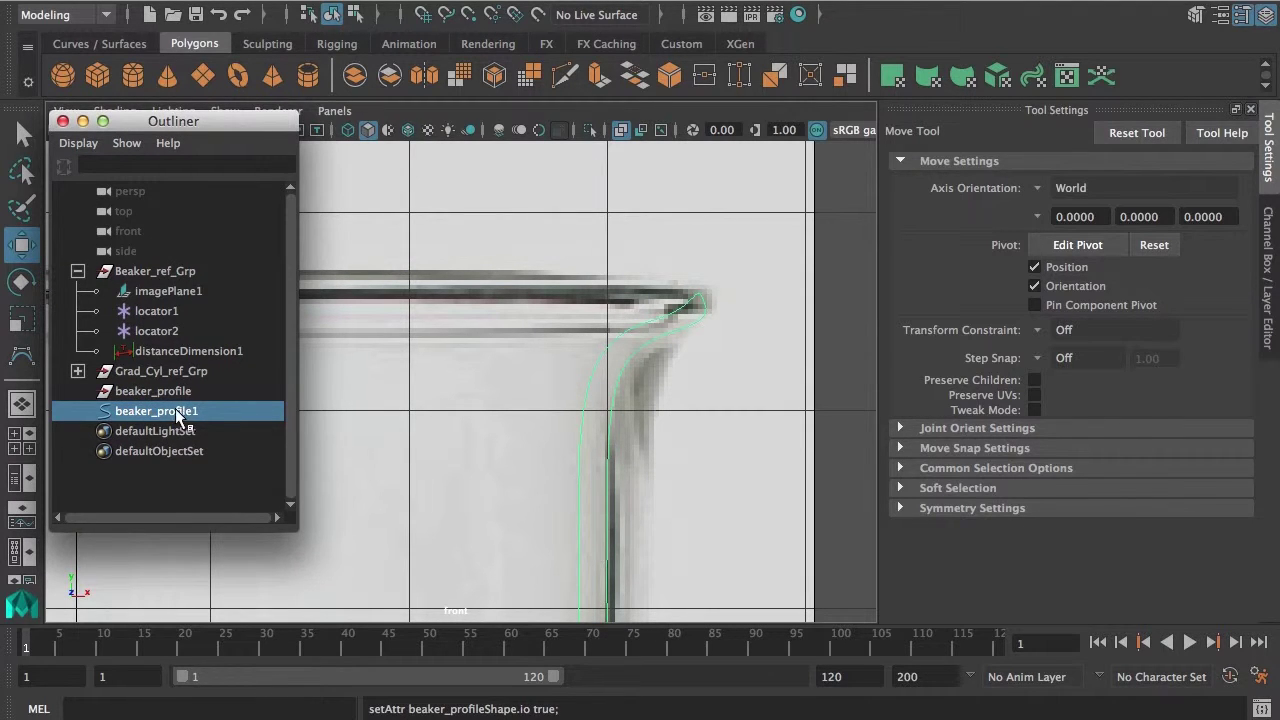
click(141, 389)
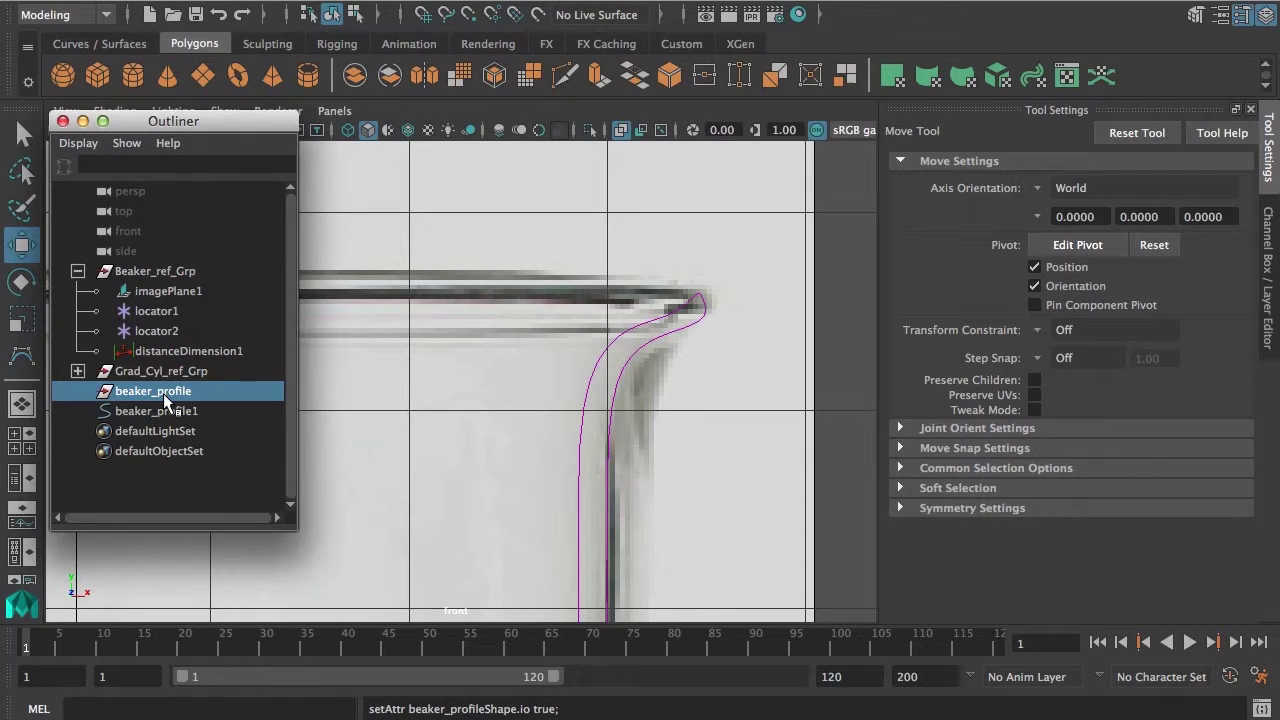
click(123, 409)
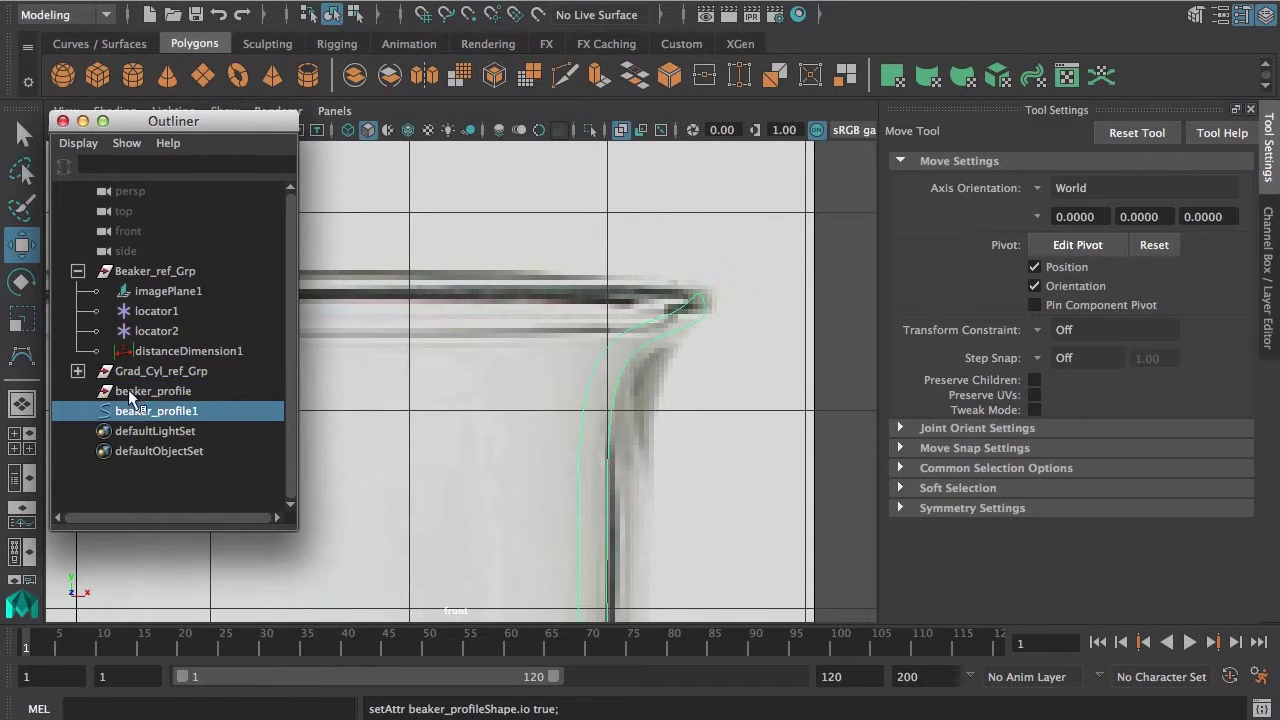
double_click(131, 391)
click(110, 391)
- Delete the construction history of the attached curve beaker_profile1
click(174, 411)
key(space)
click(389, 152)
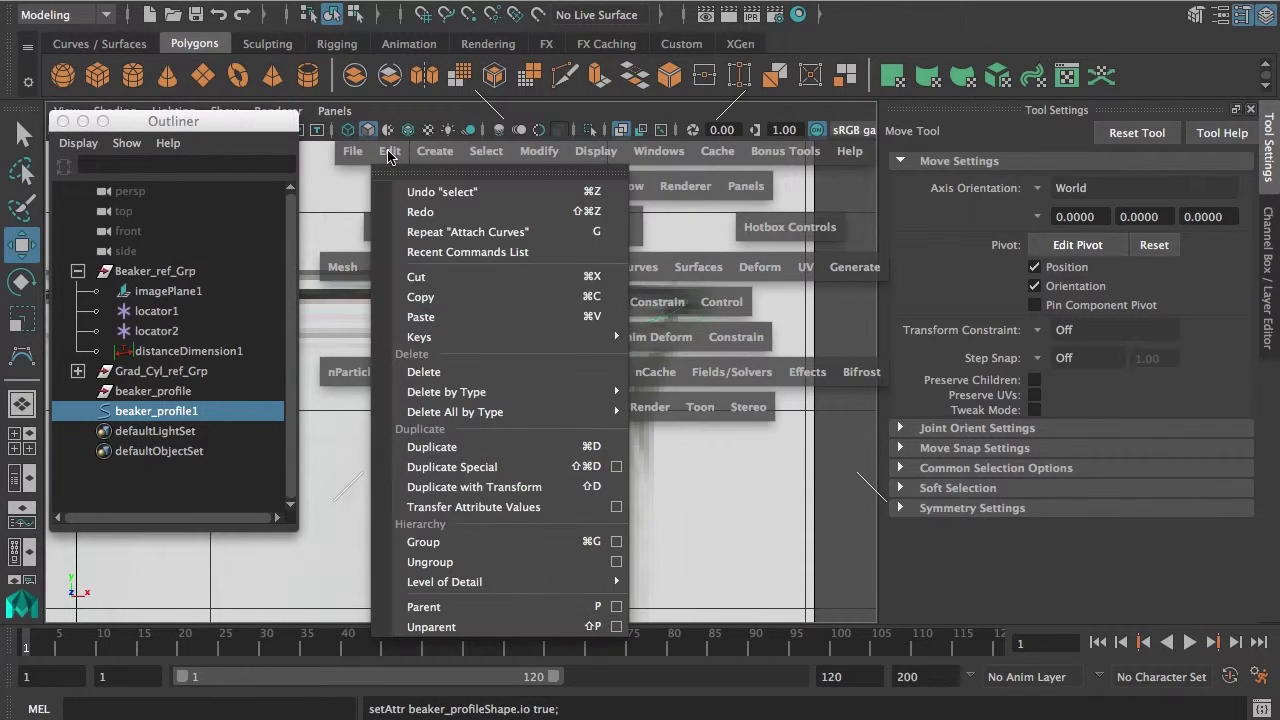
mouse_move(478, 398)
click(725, 407)
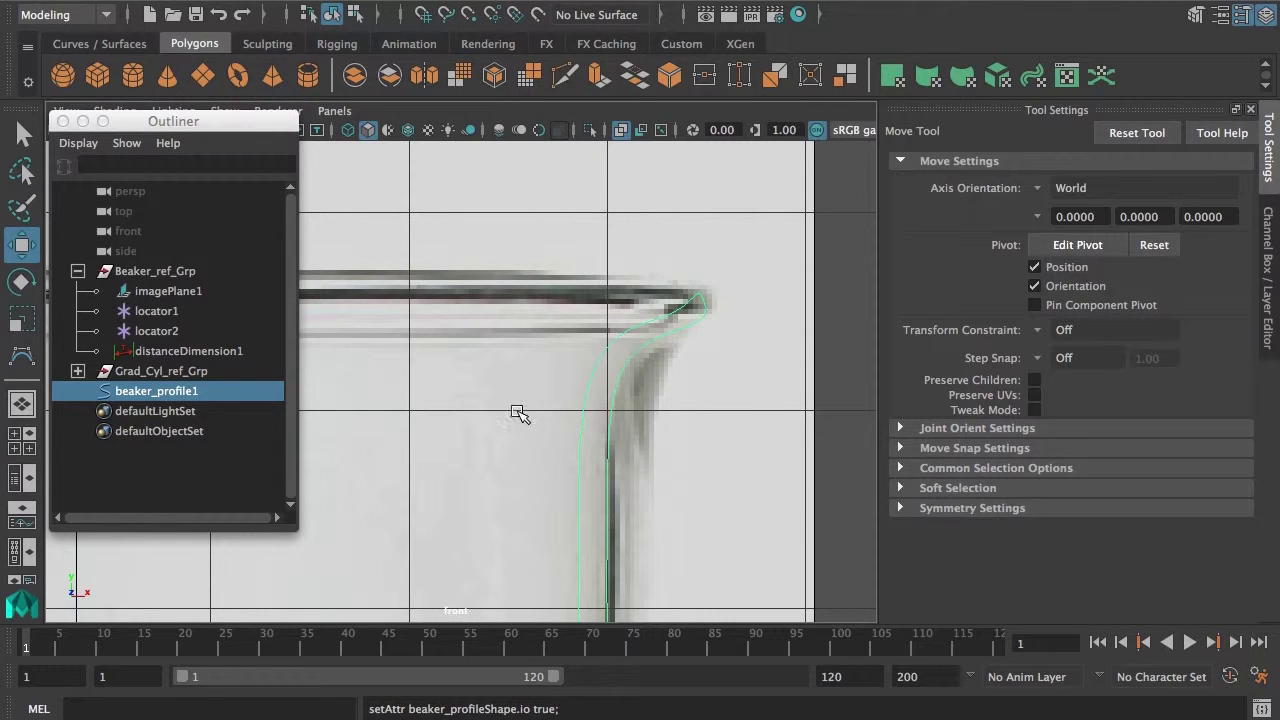
- Rename the attached curve as beaker_profile
double_click(128, 399)
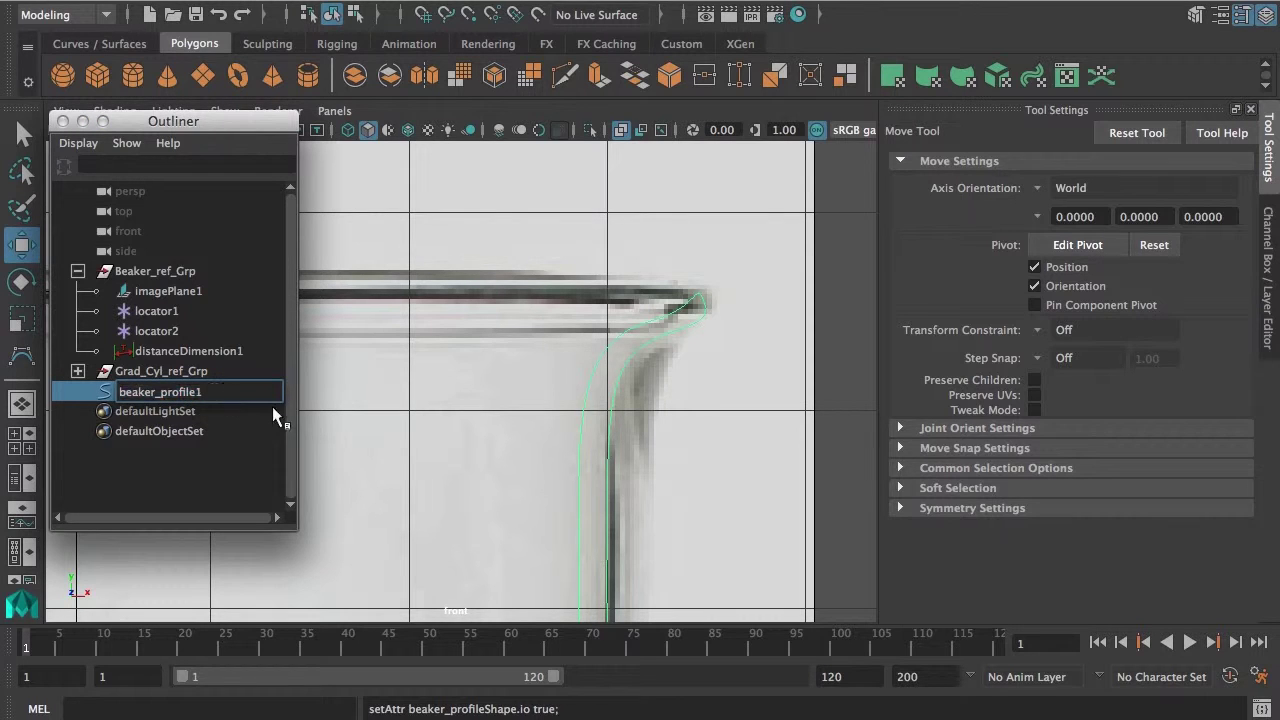
key(BackSpace)
key(Return)
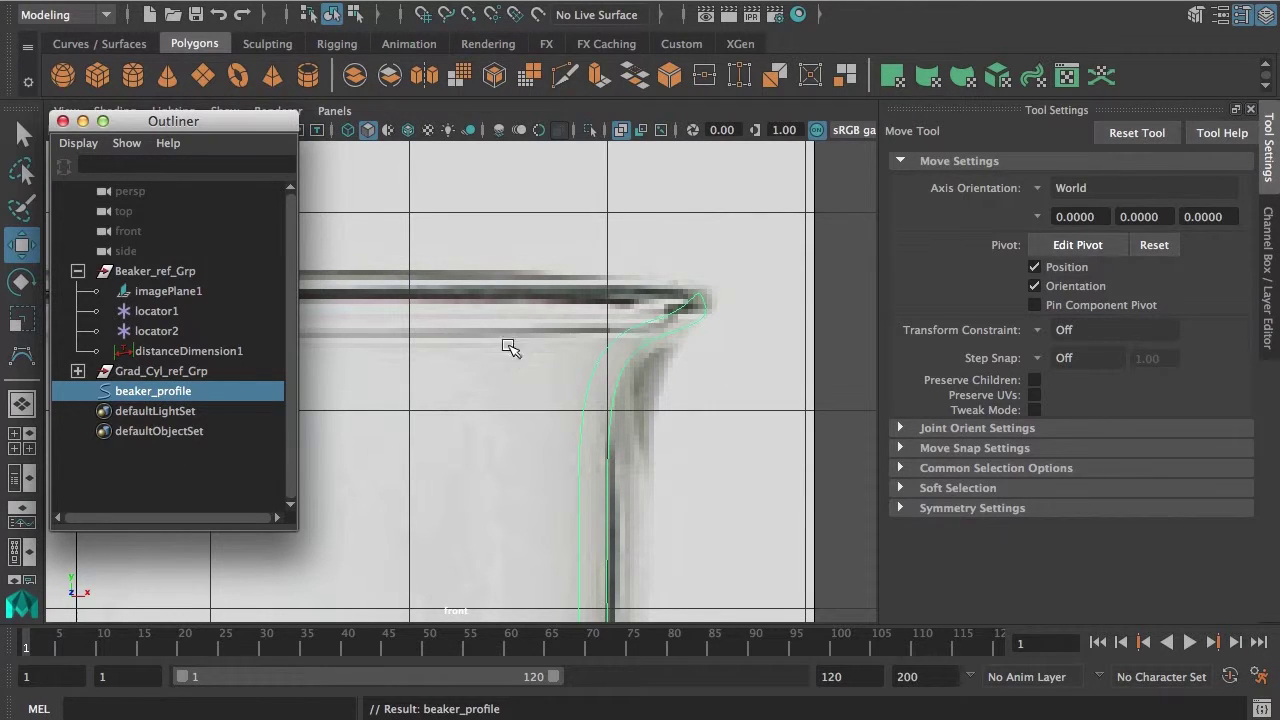
drag(128, 118, 118, 115)
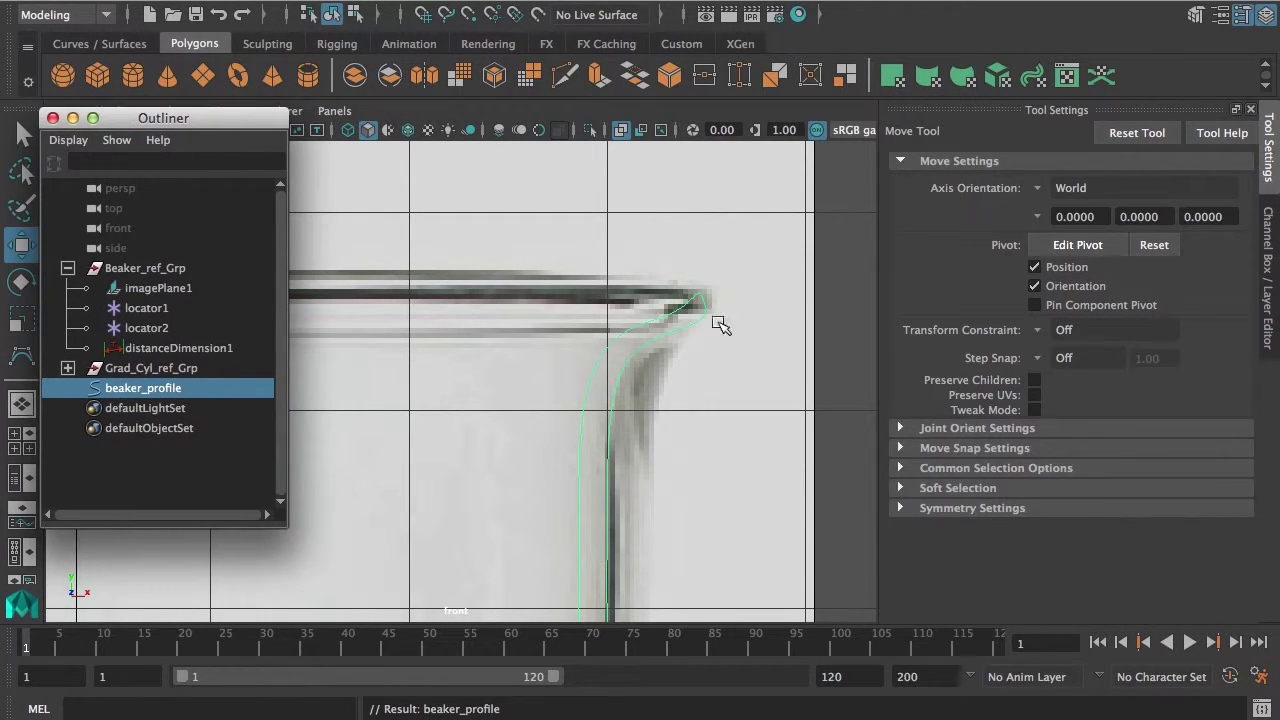
- Move the control vertex at the tip of the lip up and inward to soften the pointed end
right_drag(698, 307, 595, 307)
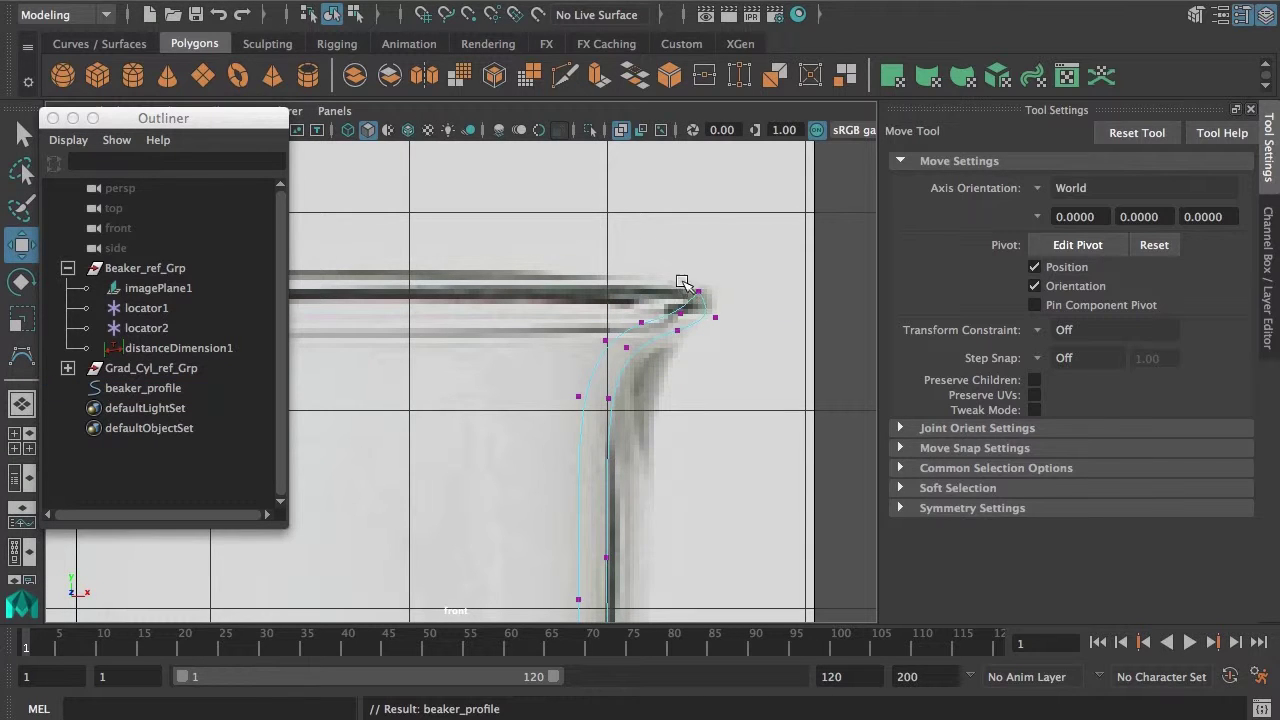
click(704, 293)
drag(704, 293, 677, 278)
alt+right_drag(707, 319, 767, 331)
alt+middle_drag(767, 331, 681, 360)
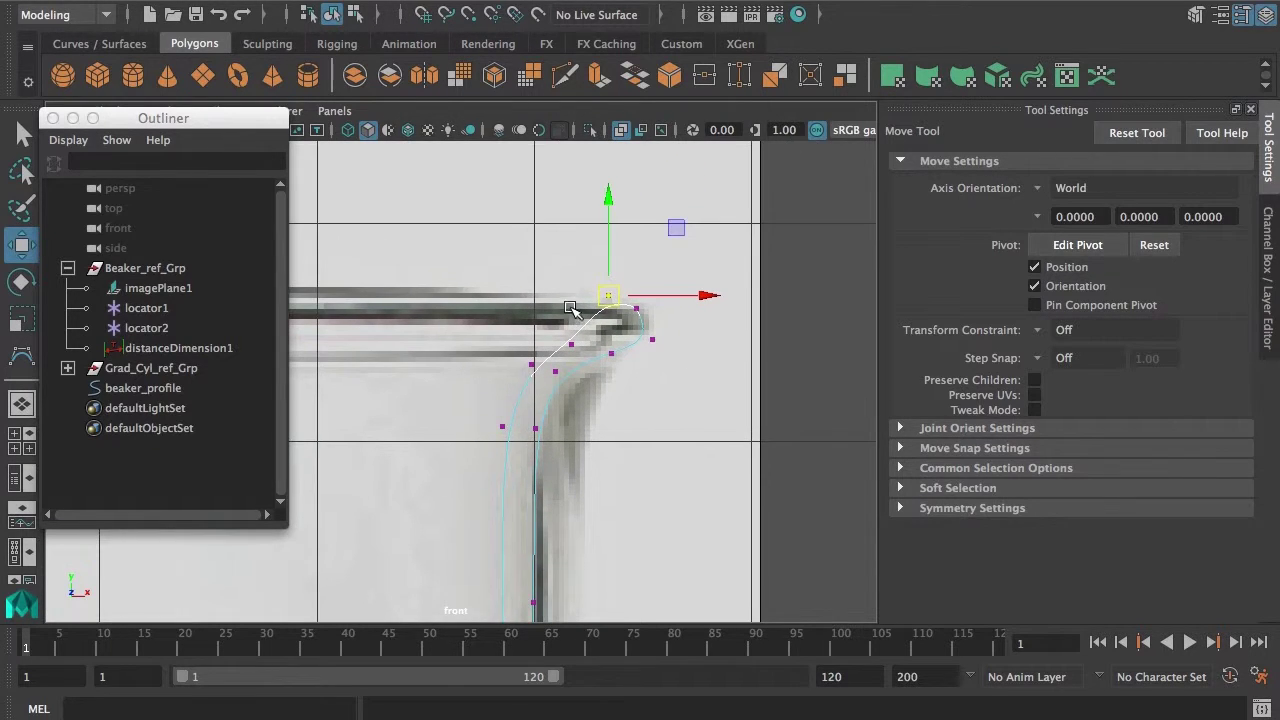
- Reposition the other control vertices around the lip to form a rounded rim, and return the curve to object mode
drag(653, 291, 632, 320)
drag(637, 309, 655, 342)
drag(600, 286, 646, 327)
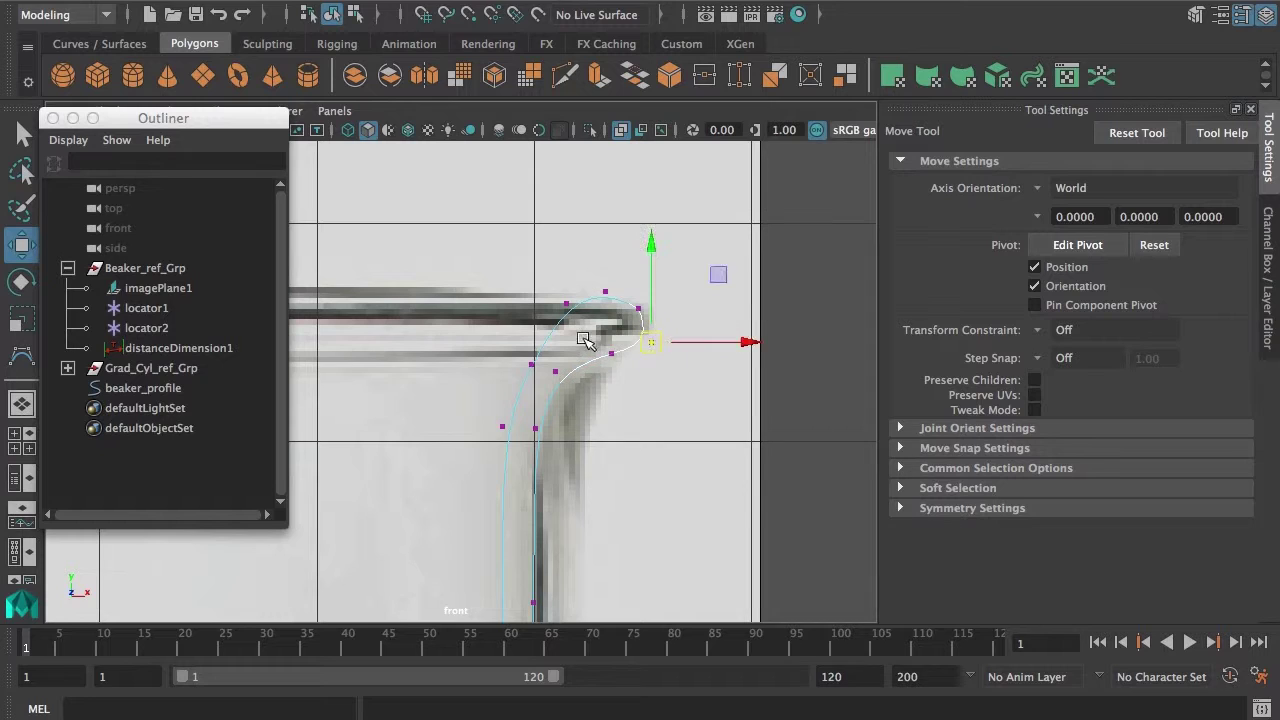
drag(653, 344, 610, 292)
click(639, 308)
click(604, 279)
click(567, 304)
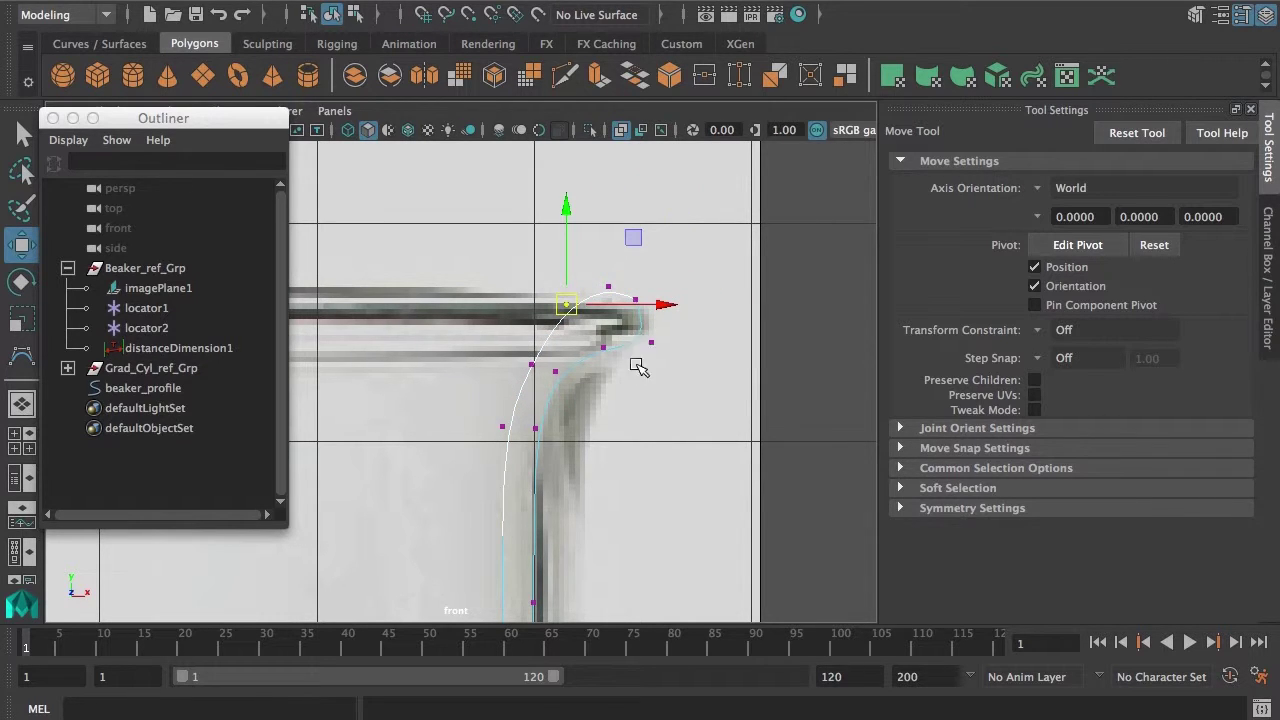
scroll(638, 367, down, 4)
right_drag(645, 265, 683, 247)
- Examine the joined profile curve against the reference image along the lip, wall and base
scroll(660, 280, up, 4)
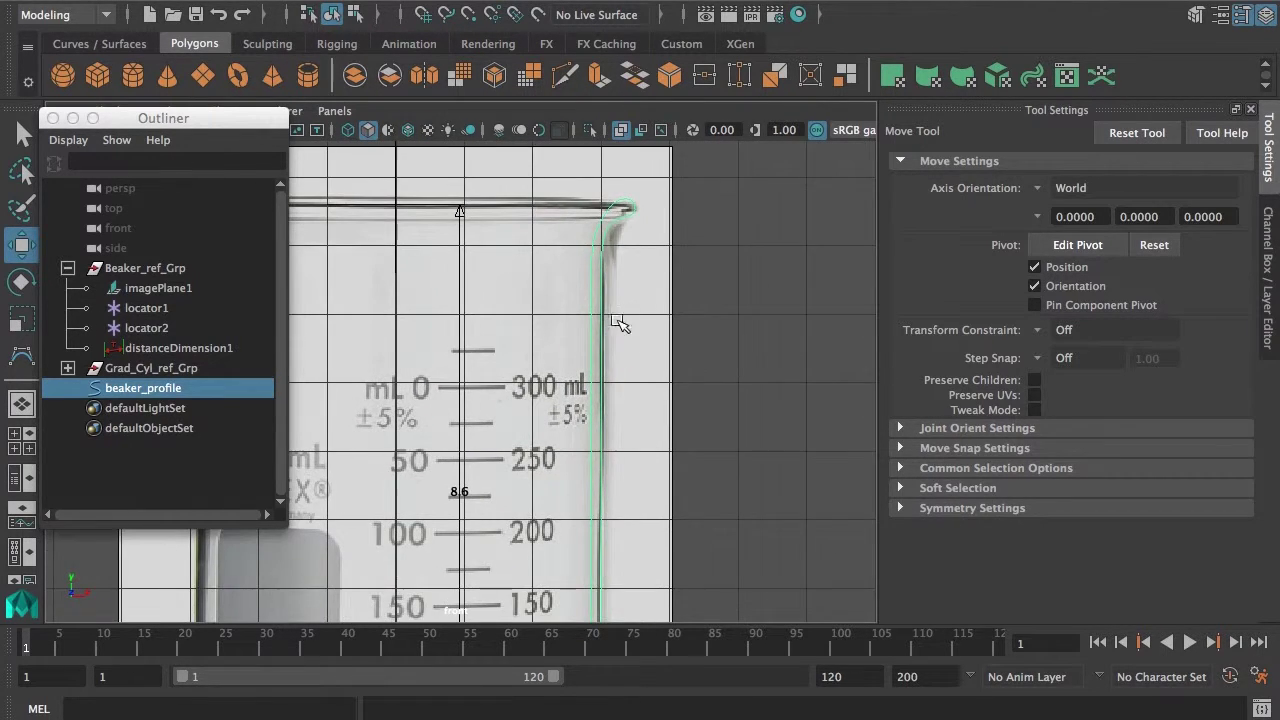
scroll(650, 315, down, 6)
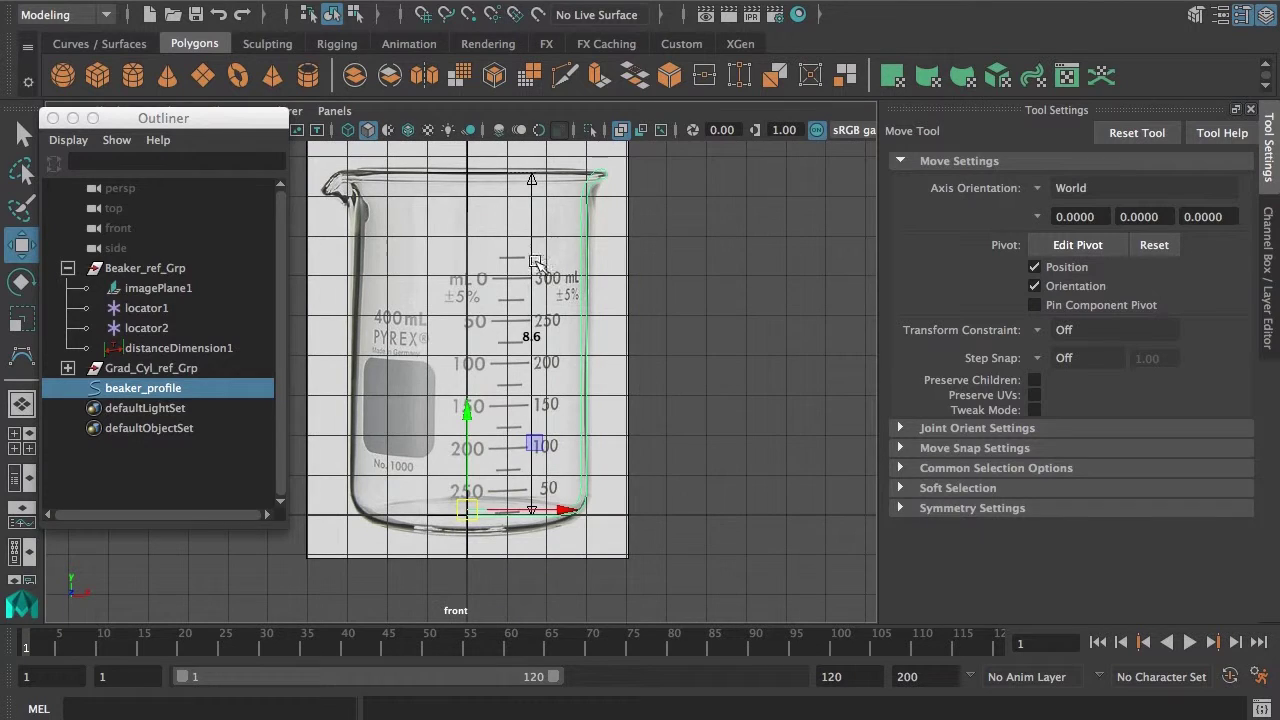
scroll(510, 505, up, 4)
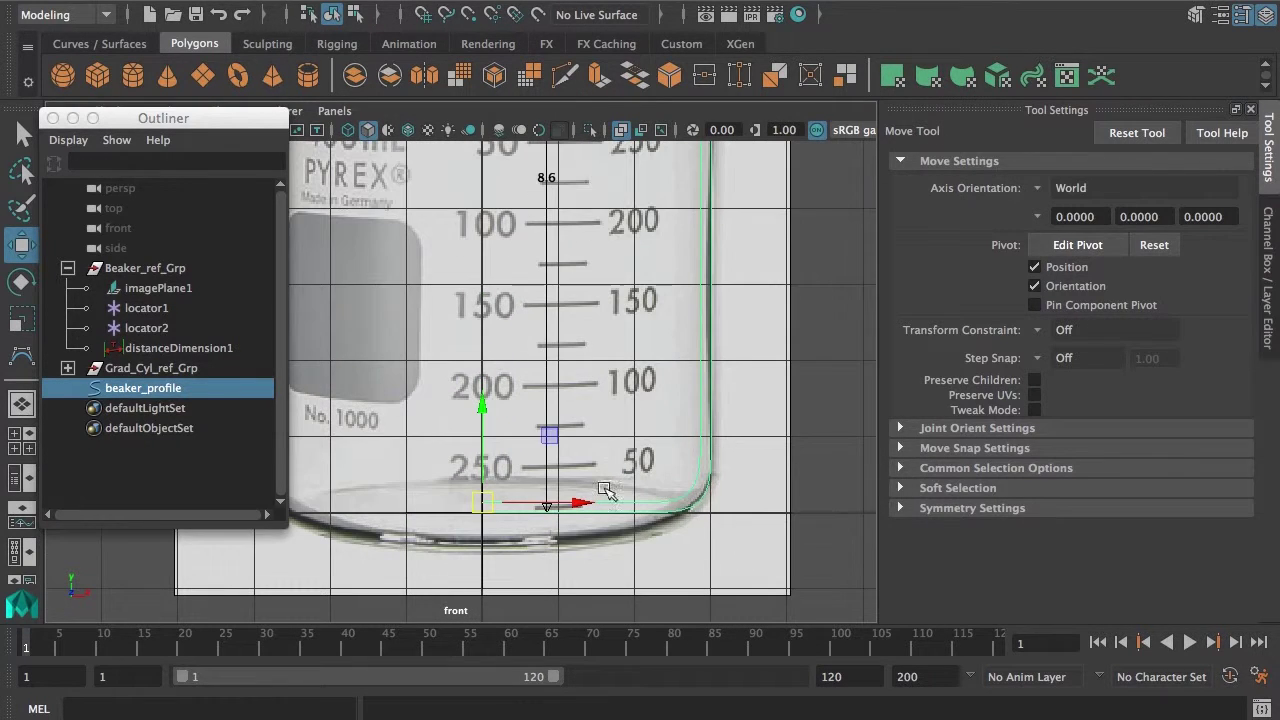
scroll(484, 506, down, 2)
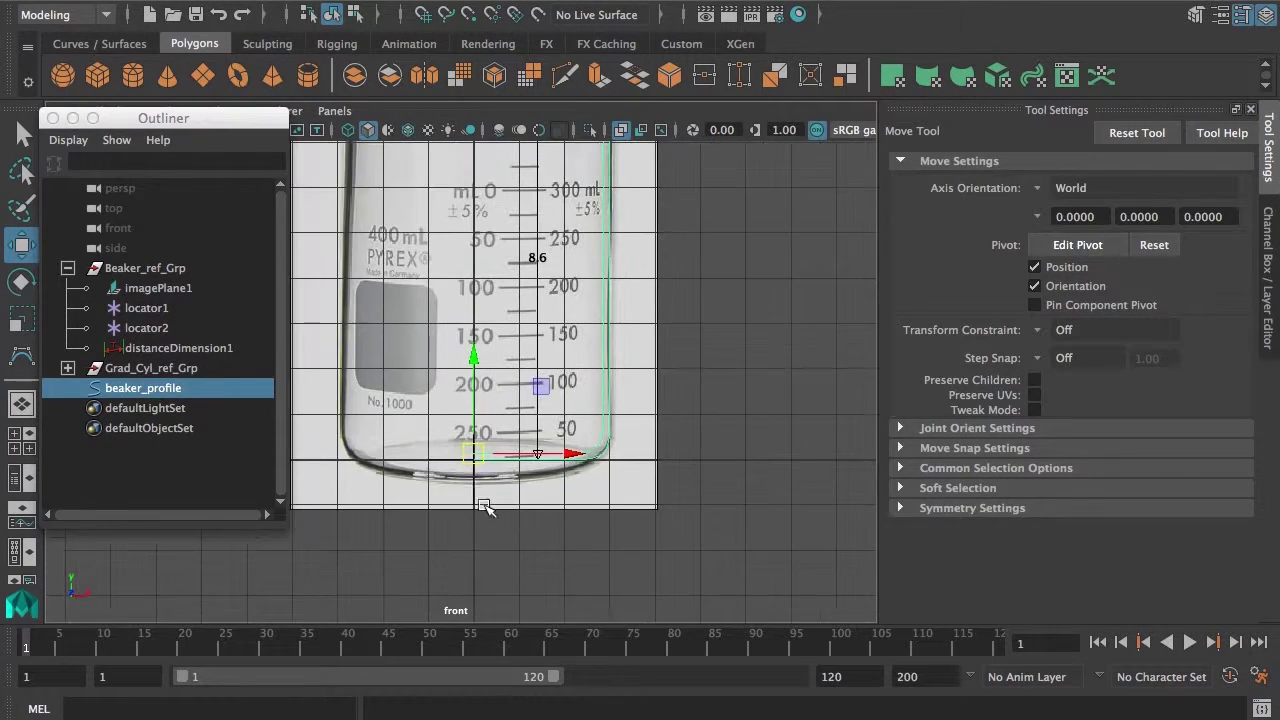
alt+middle_drag(714, 465, 711, 508)
alt+middle_drag(640, 360, 631, 538)
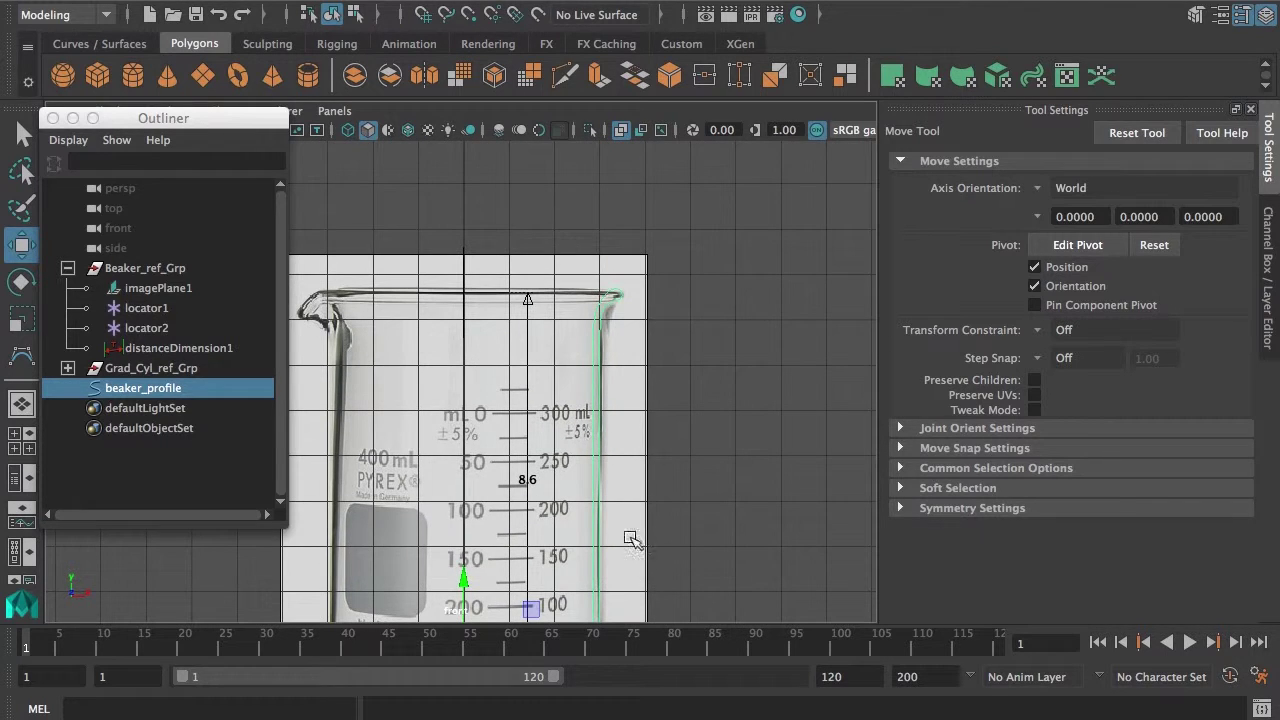
alt+middle_drag(589, 445, 598, 268)
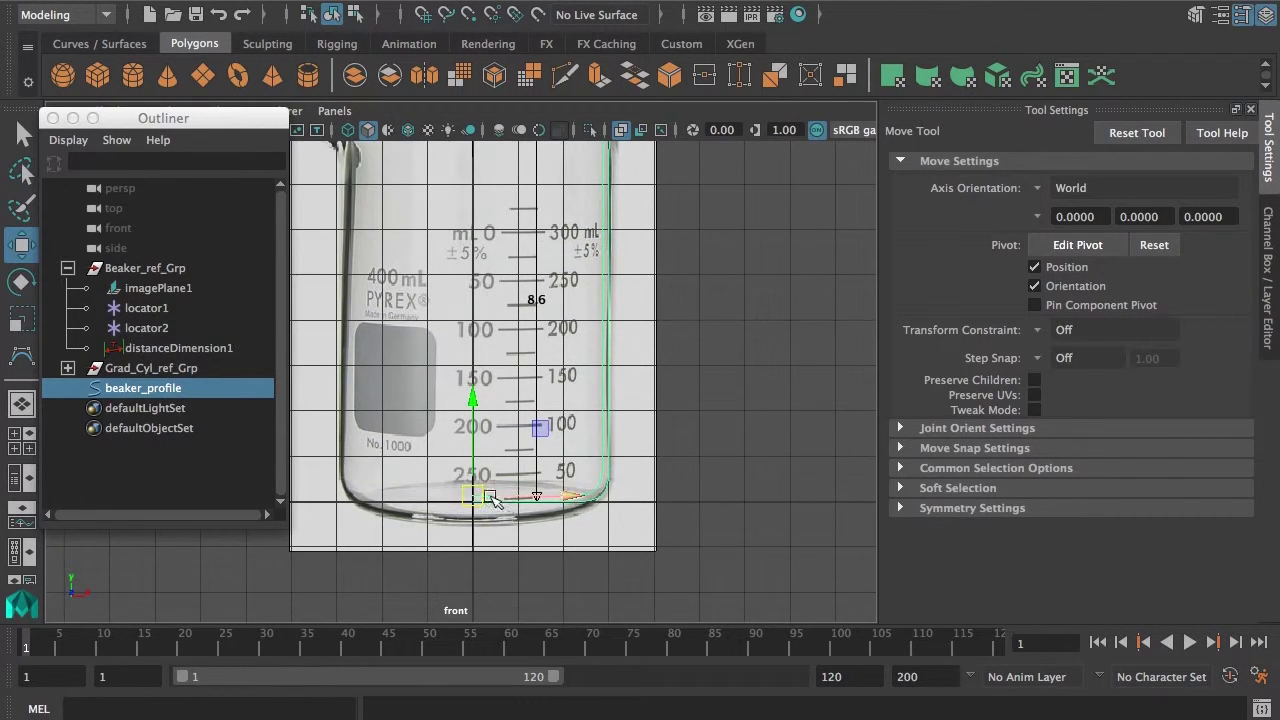
scroll(490, 505, up, 3)
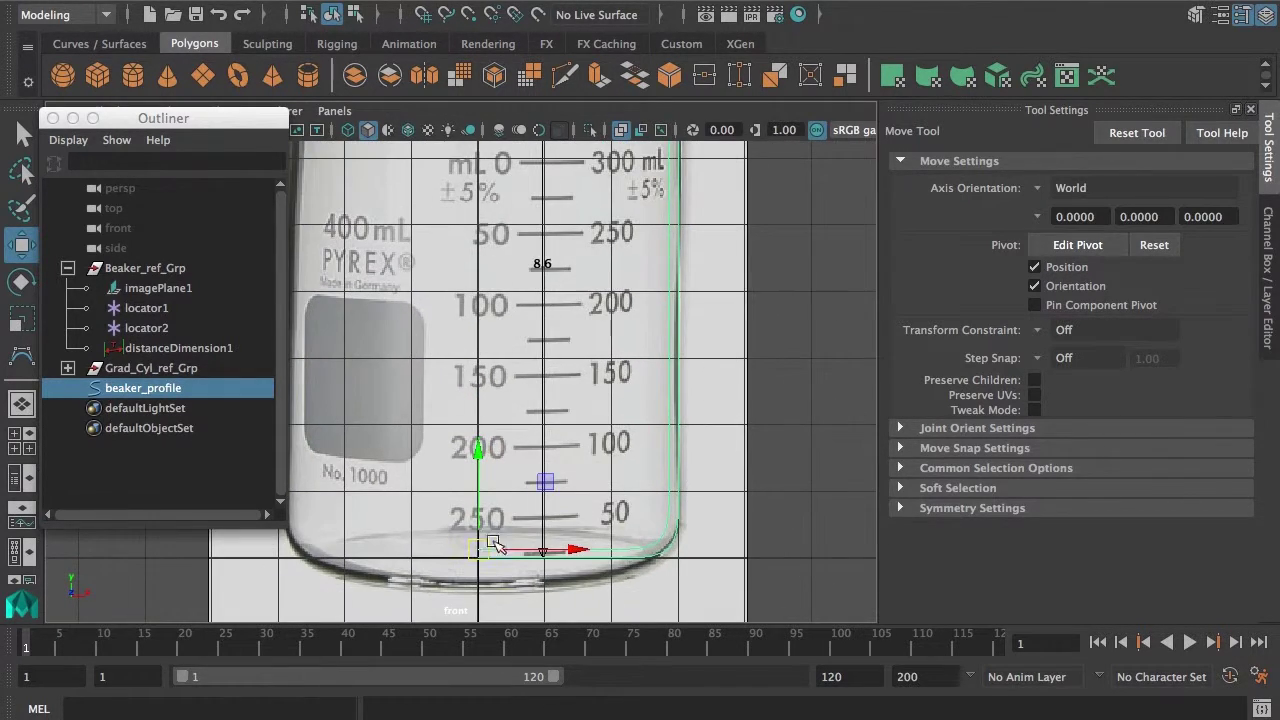
scroll(492, 543, down, 2)
- Open the Revolve options for the selected beaker_profile curve in the perspective view
key(space)
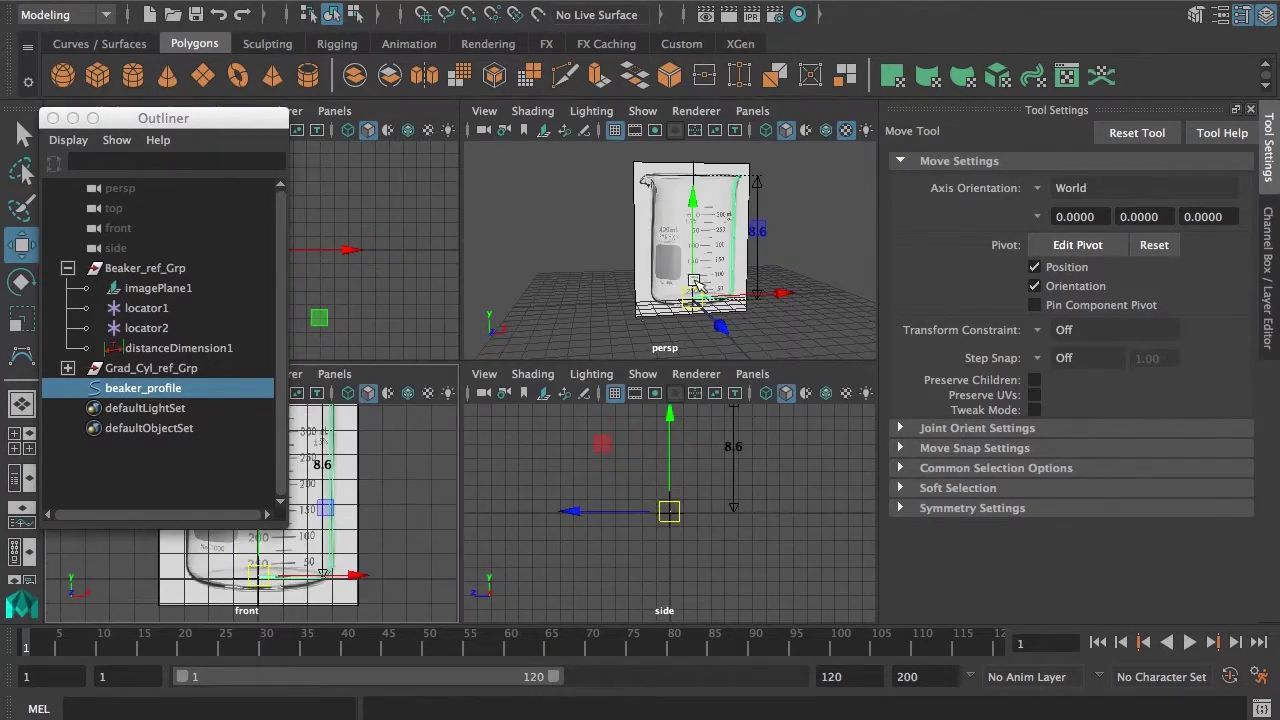
key(space)
alt+drag(650, 360, 714, 443)
alt+right_drag(714, 443, 657, 434)
alt+middle_drag(657, 434, 682, 396)
alt+drag(573, 385, 485, 500)
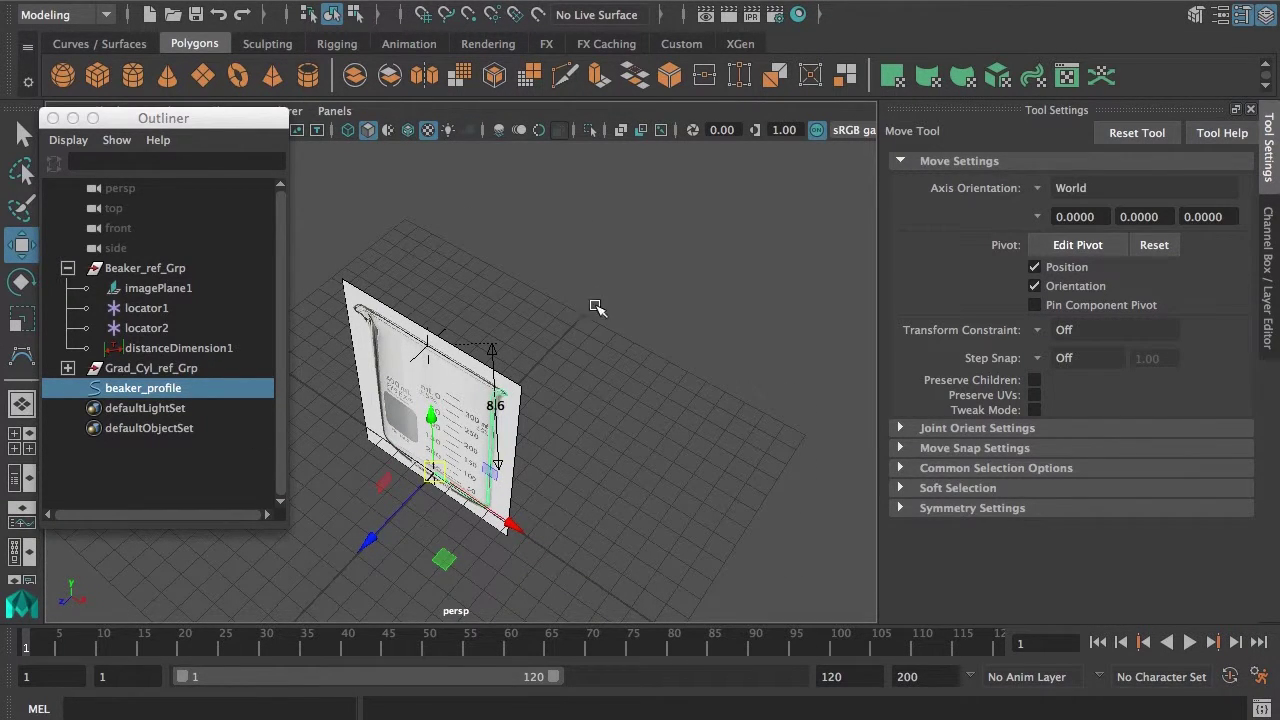
key(space)
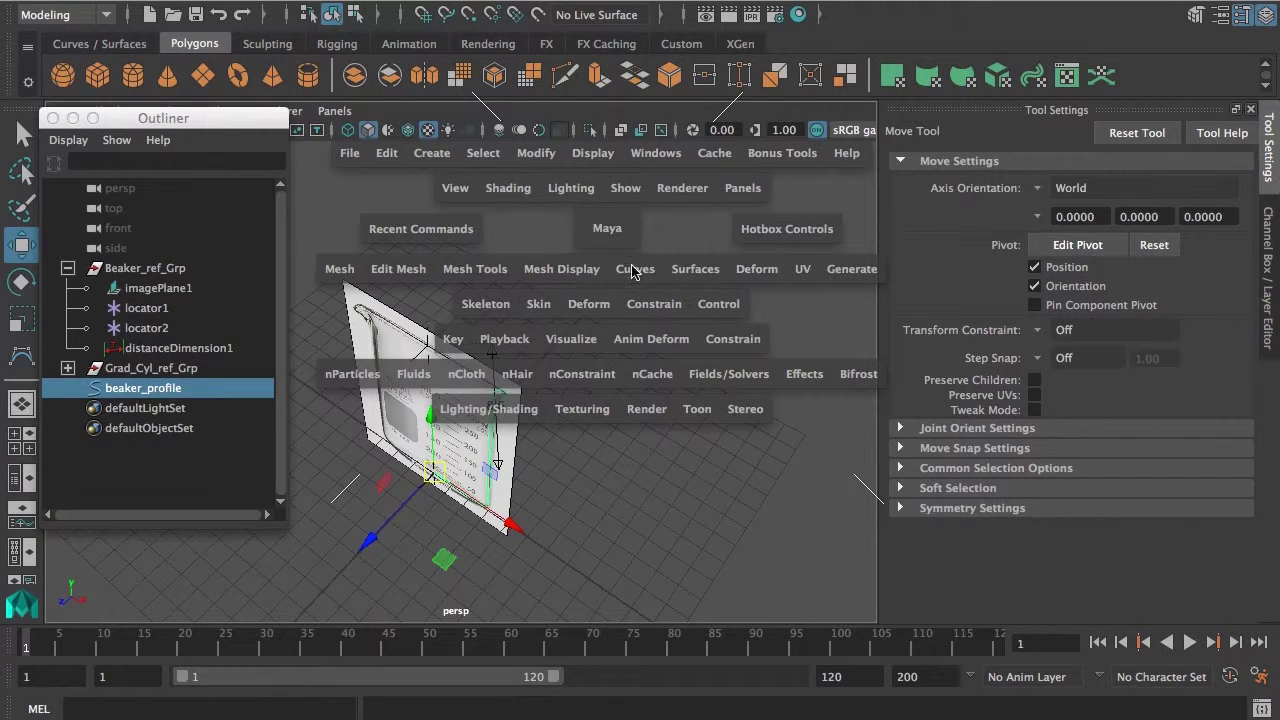
click(697, 274)
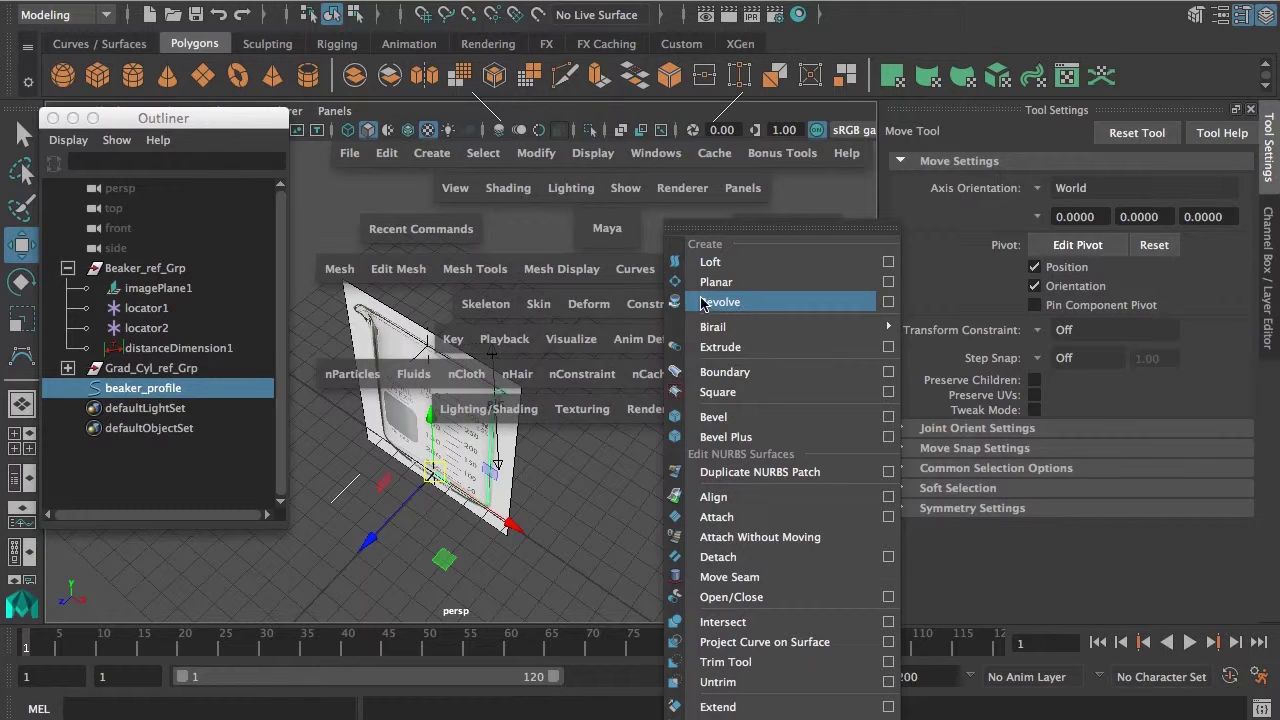
click(626, 263)
click(704, 271)
click(888, 302)
drag(906, 44, 886, 52)
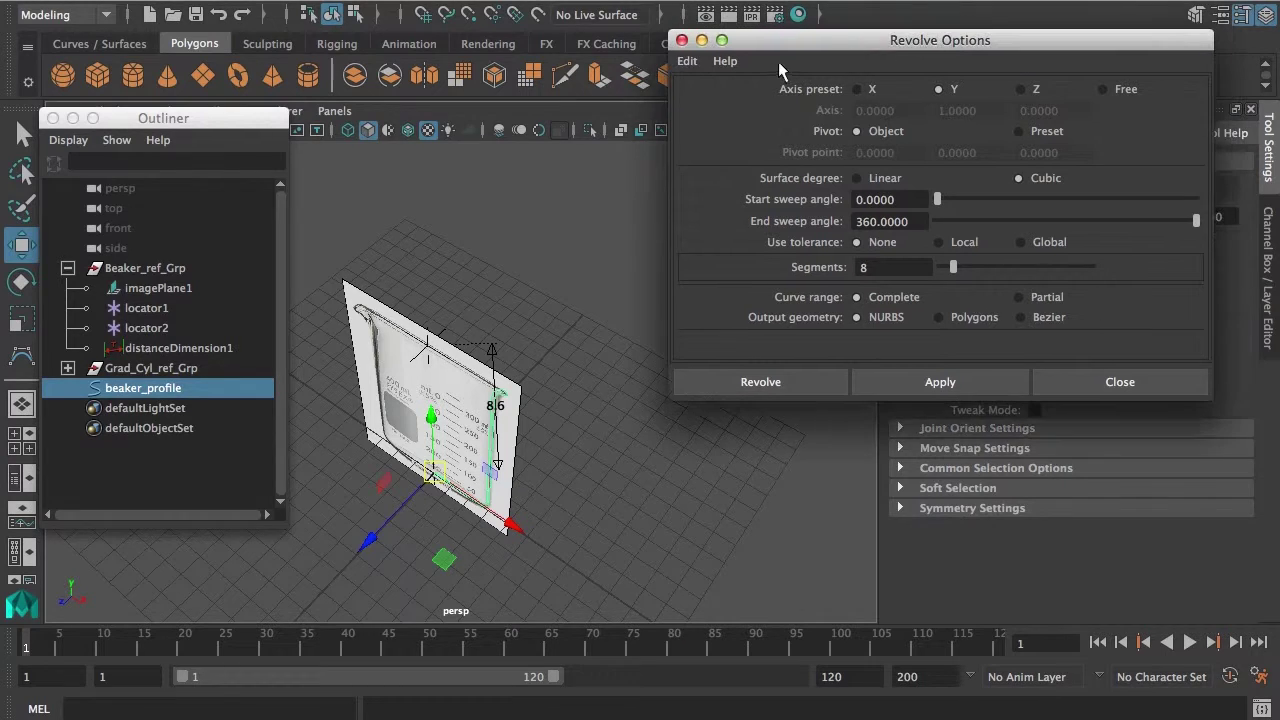
- Reset the Revolve settings and revolve the profile about the Y axis through 360° as a cubic NURBS surface with 8 segments
click(687, 61)
click(712, 100)
click(687, 61)
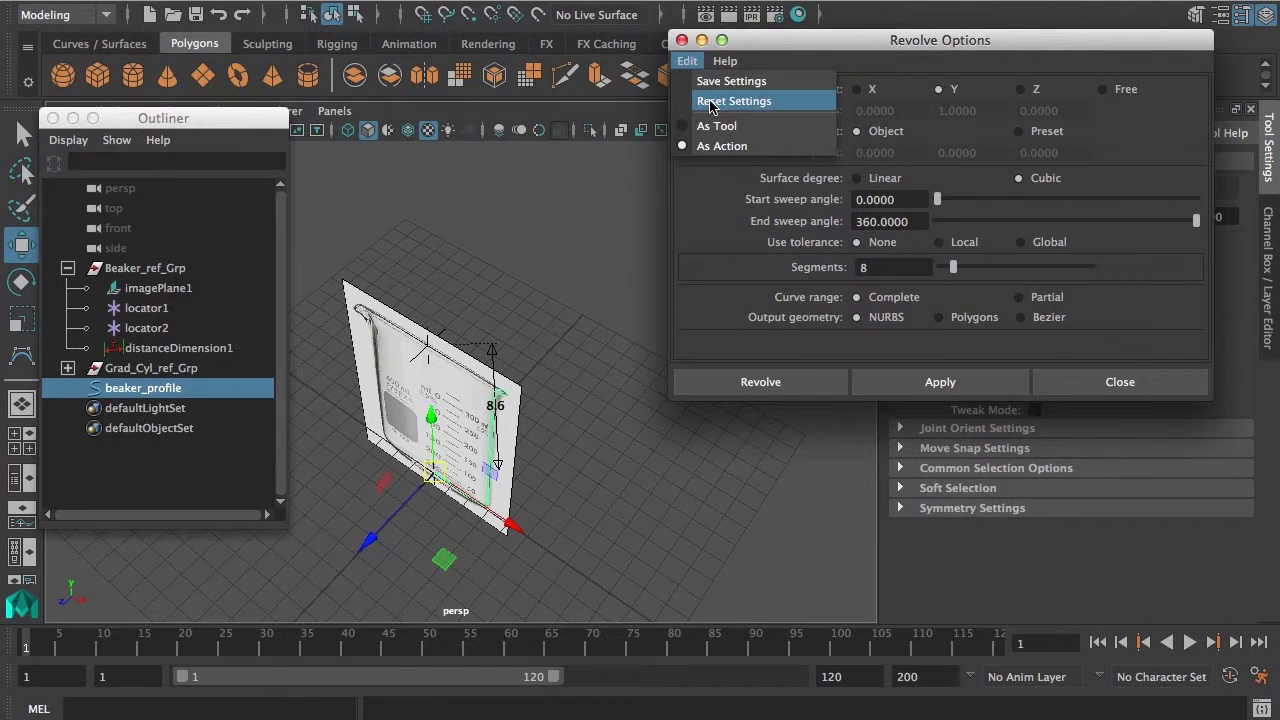
click(712, 100)
drag(972, 46, 964, 35)
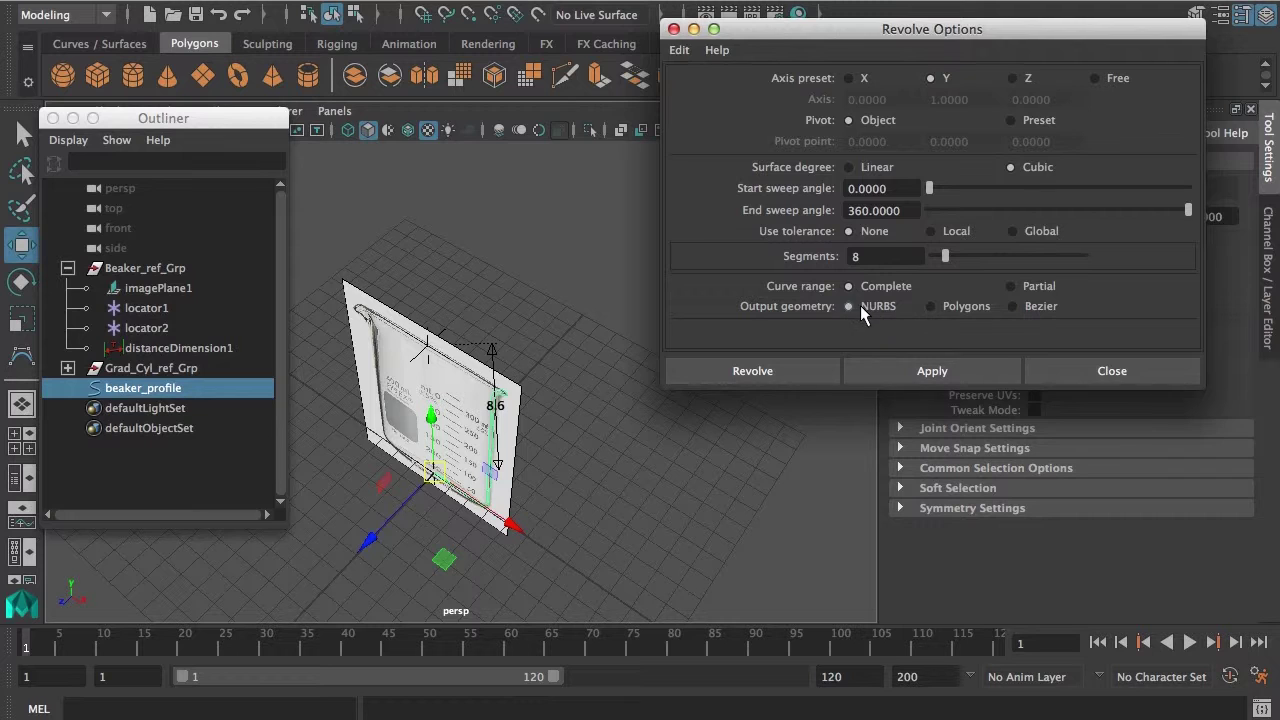
click(786, 370)
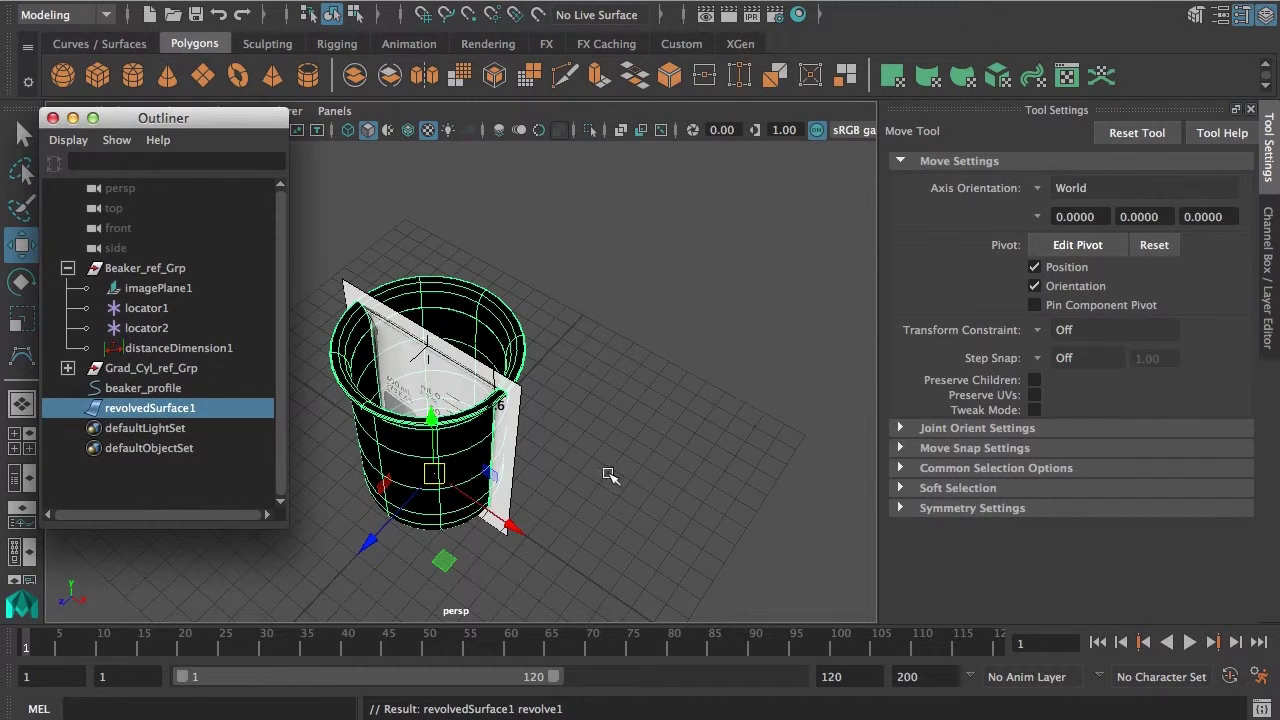
- Examine the revolved surface from several angles, checking the rim, walls, base and interior against the reference image
scroll(525, 445, up, 3)
alt+drag(525, 445, 810, 440)
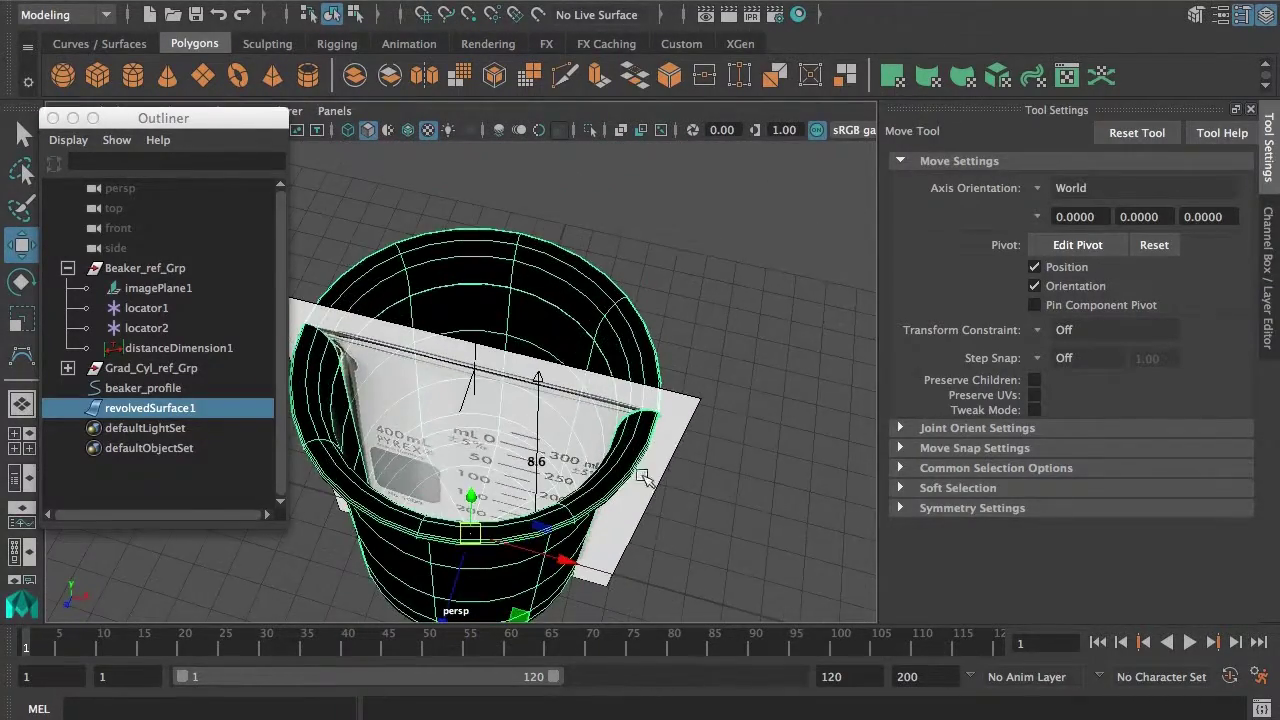
click(773, 364)
alt+drag(768, 359, 690, 368)
click(552, 351)
alt+drag(560, 380, 617, 361)
scroll(617, 361, up, 2)
scroll(617, 360, down, 5)
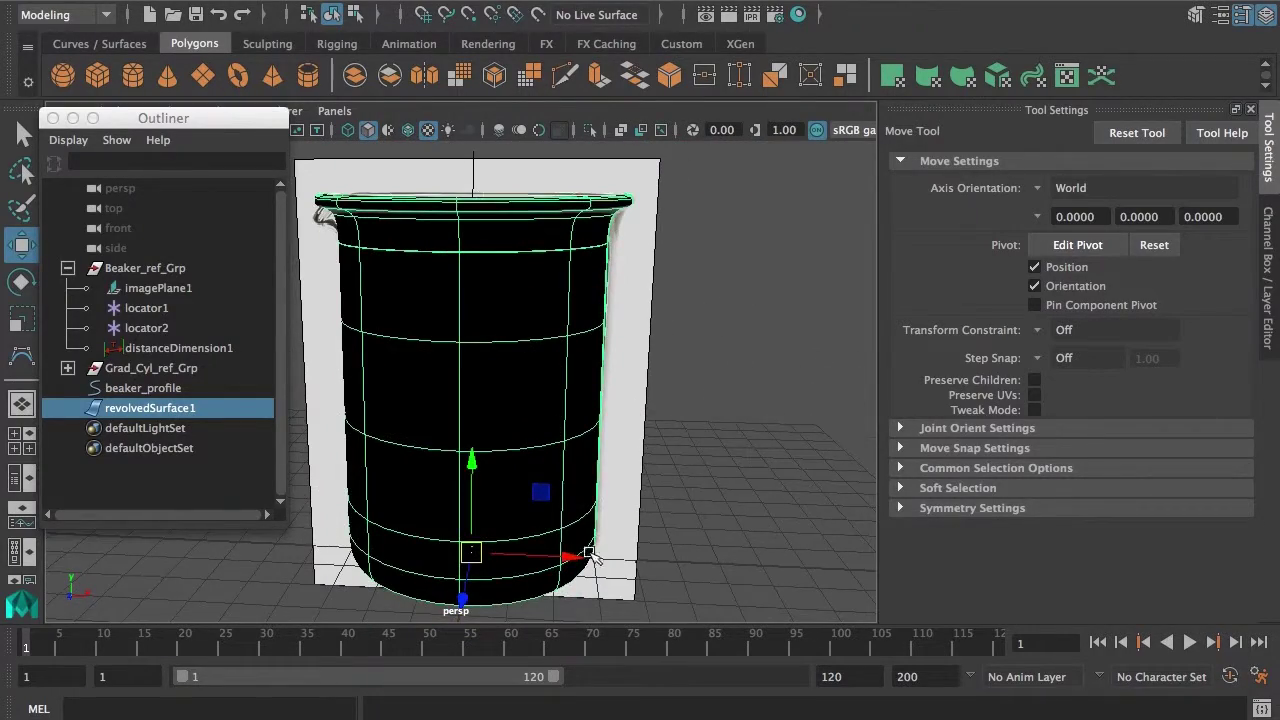
alt+drag(627, 466, 591, 502)
alt+middle_drag(584, 288, 584, 350)
alt+drag(584, 350, 568, 521)
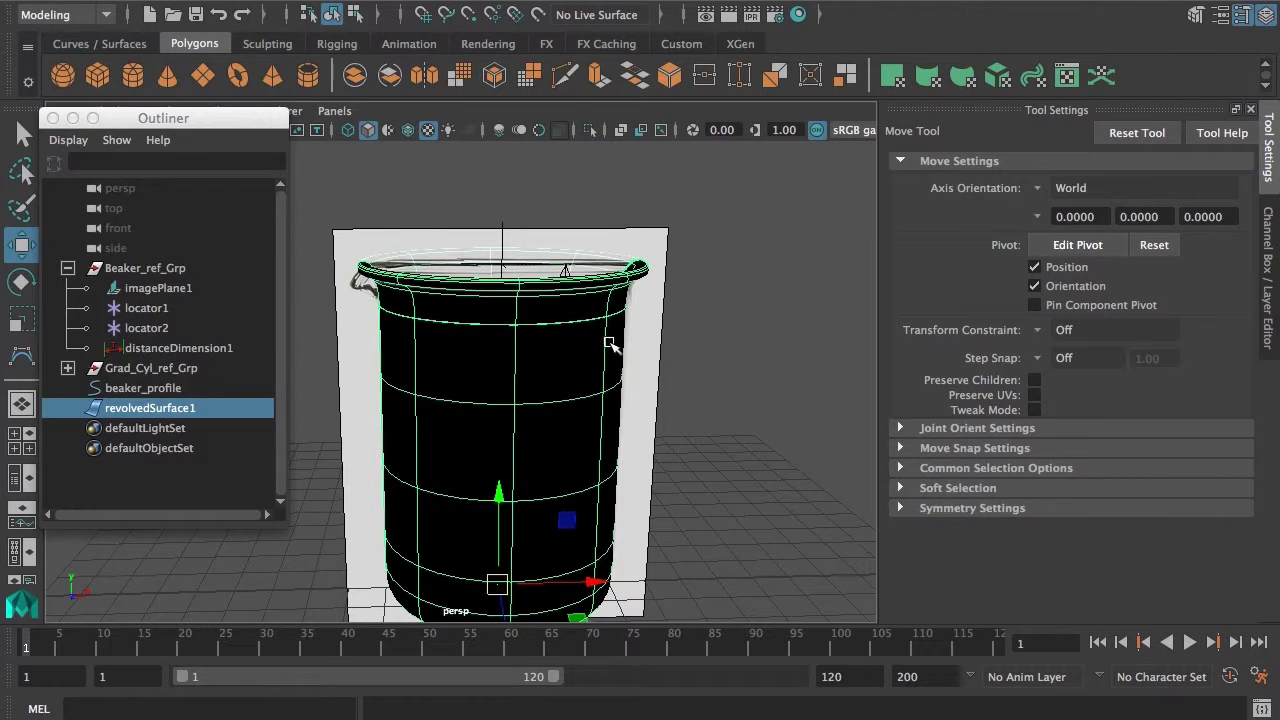
mouse_move(611, 345)
alt+mouse_down()
mouse_move(634, 425)
mouse_move(609, 411)
mouse_move(598, 365)
alt+mouse_up()
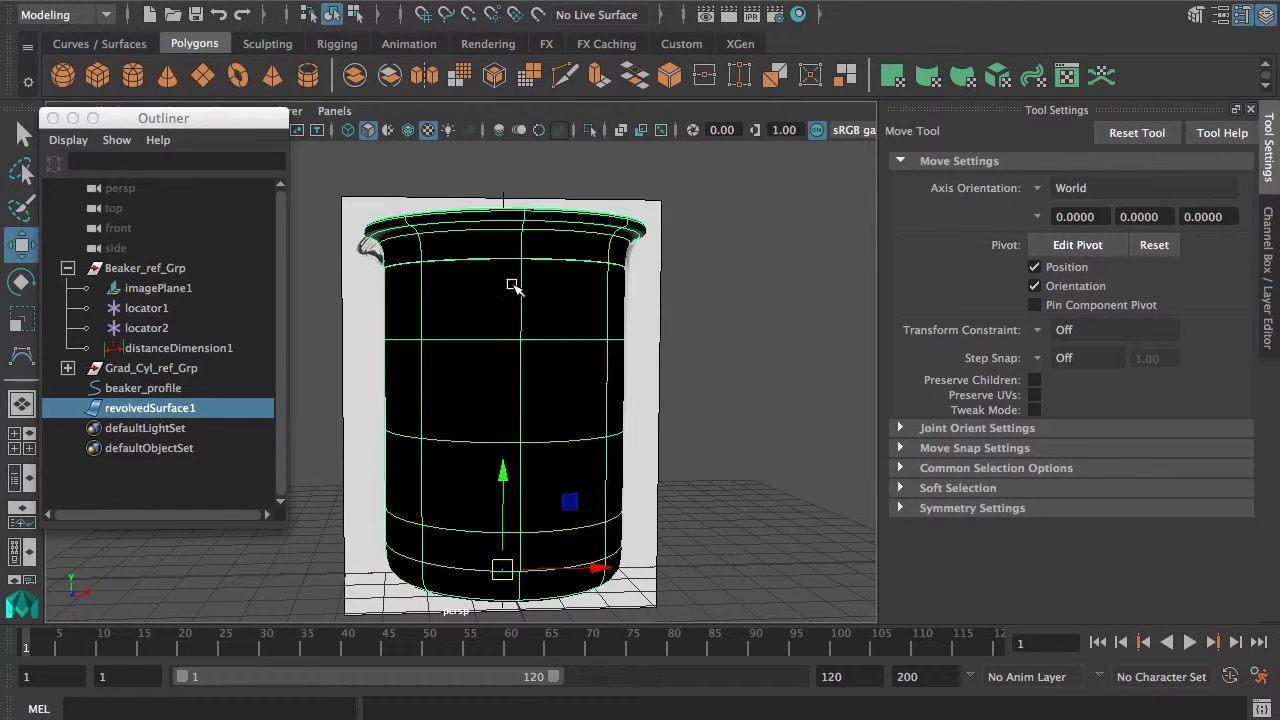
alt+drag(535, 312, 455, 355)
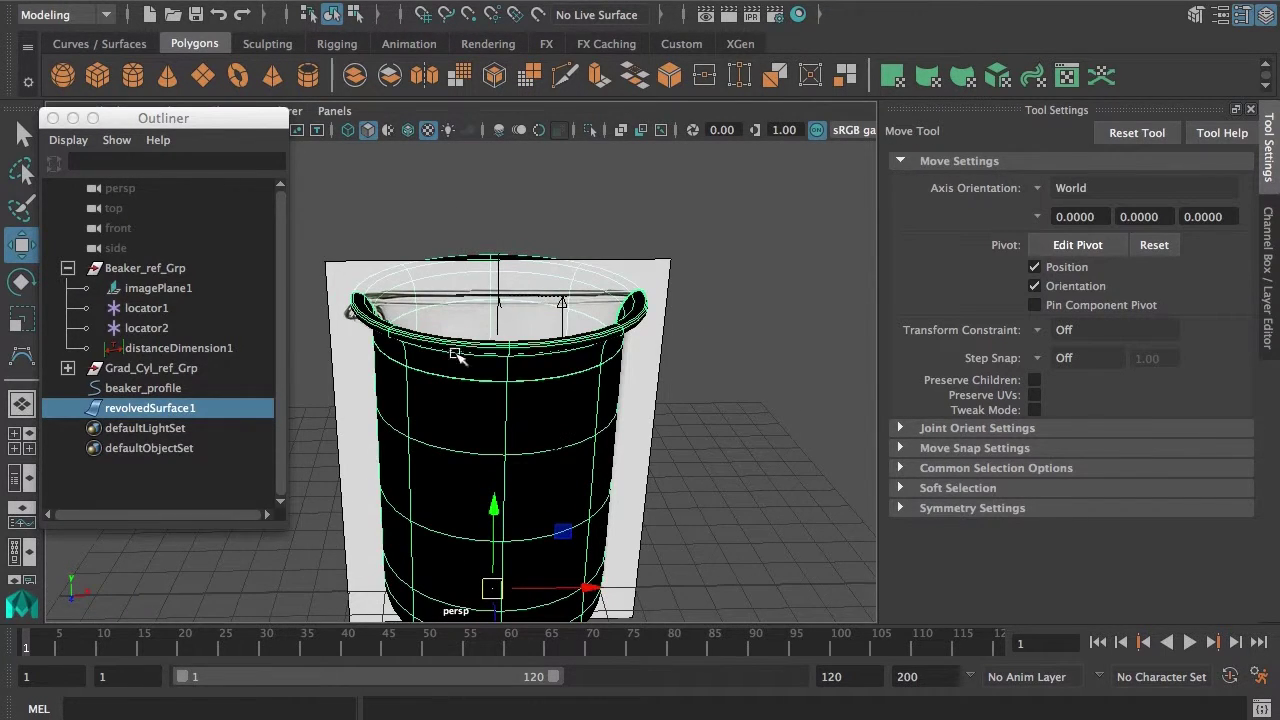
alt+middle_drag(535, 605, 518, 490)
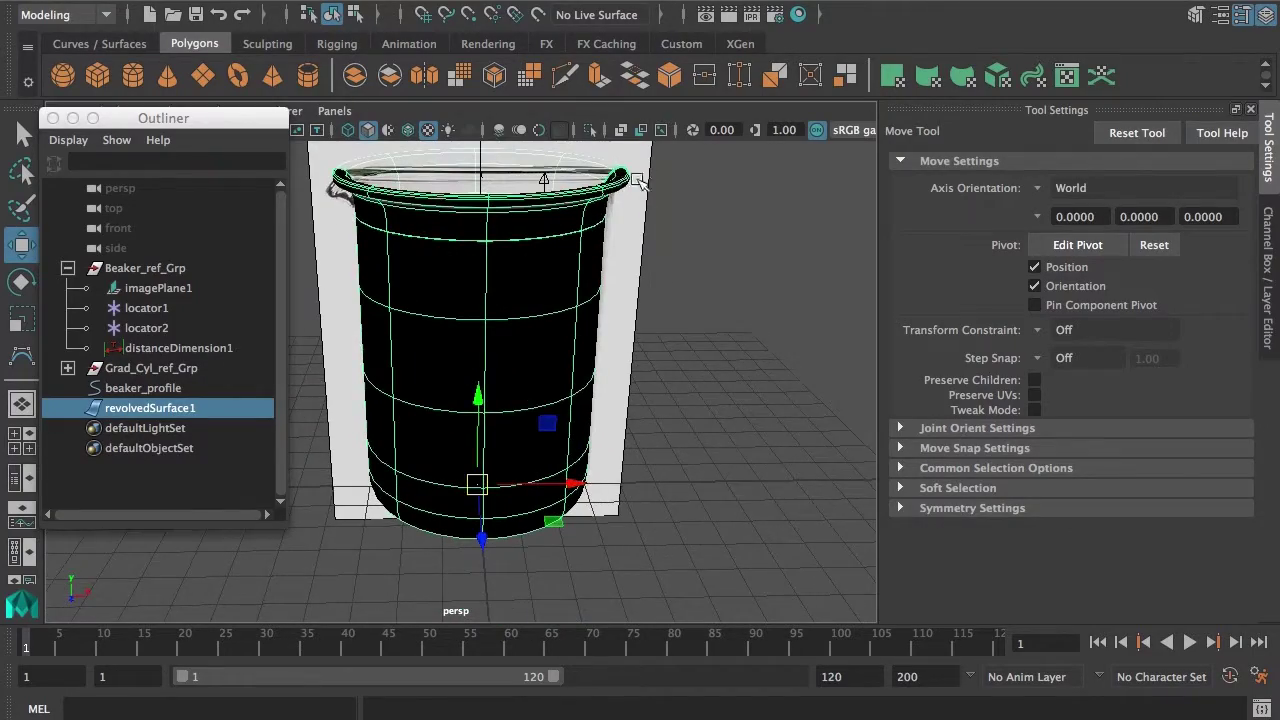
alt+drag(628, 193, 508, 213)
alt+drag(423, 281, 530, 395)
alt+drag(473, 360, 423, 246)
alt+drag(520, 250, 590, 457)
alt+drag(593, 385, 407, 309)
alt+drag(560, 352, 584, 288)
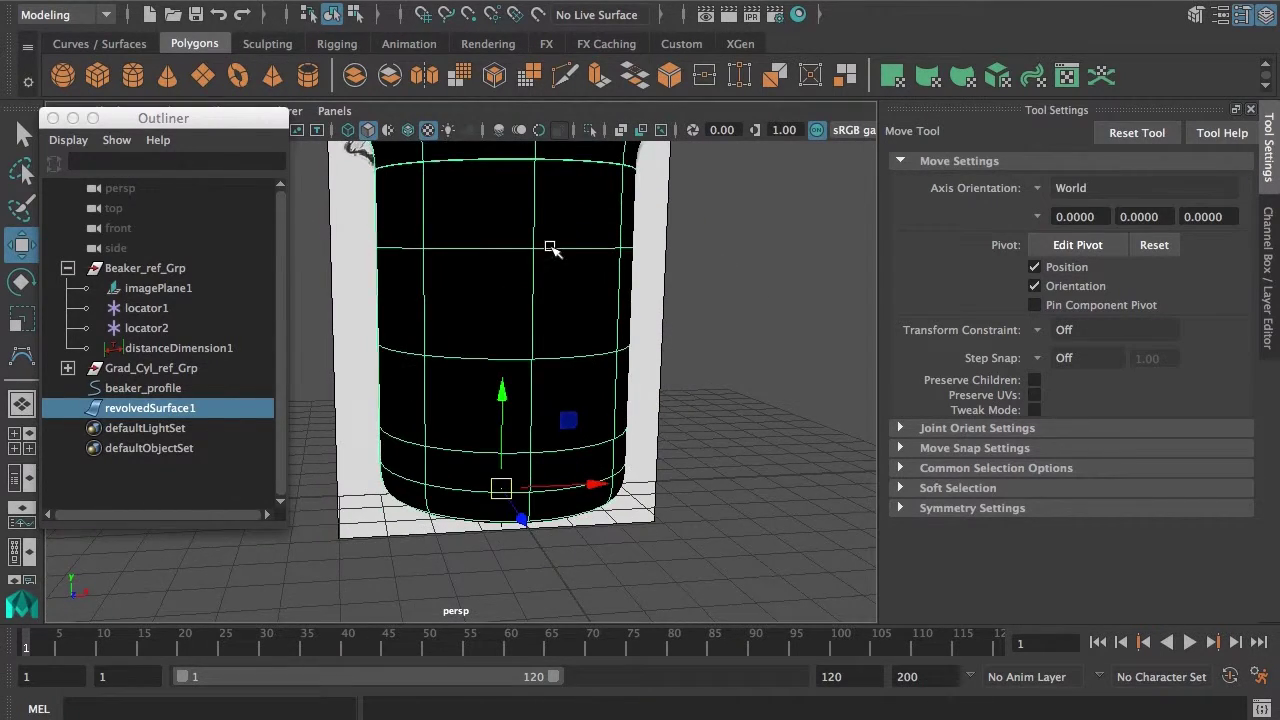
alt+drag(550, 247, 565, 268)
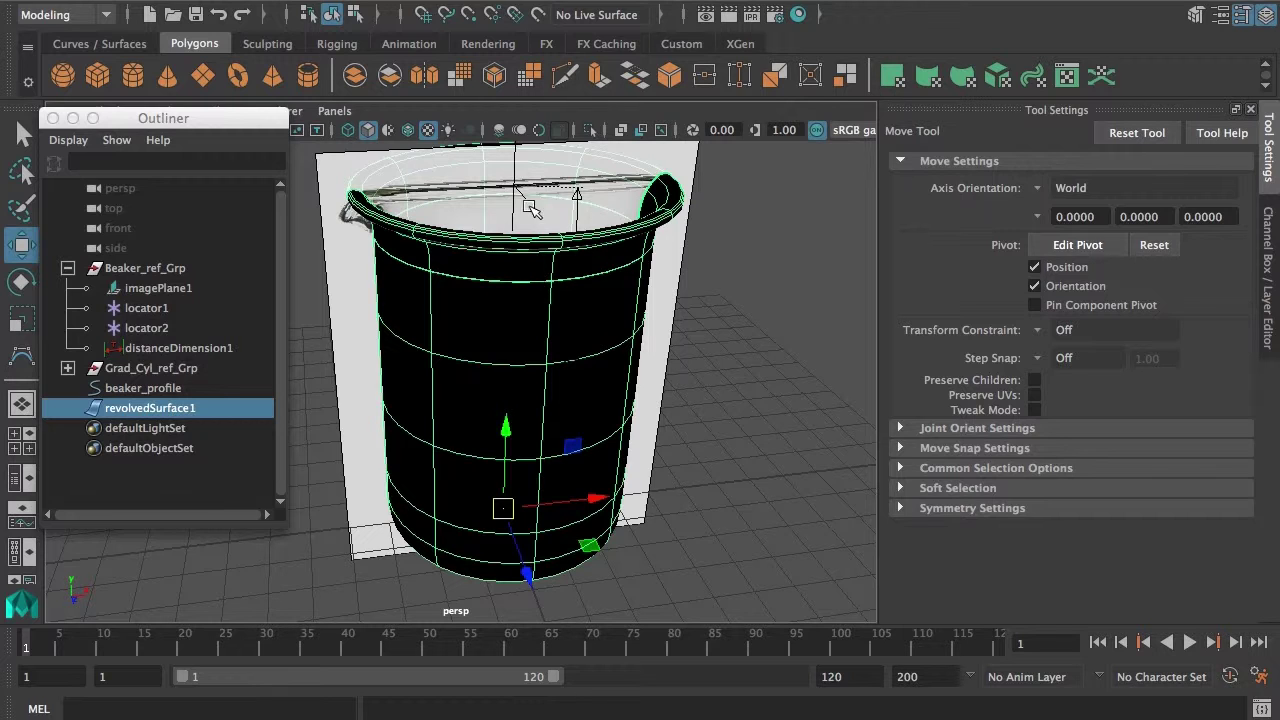
- Reverse the surface direction of the revolved beaker so its normals face outward, and check the shading
key(space)
click(640, 197)
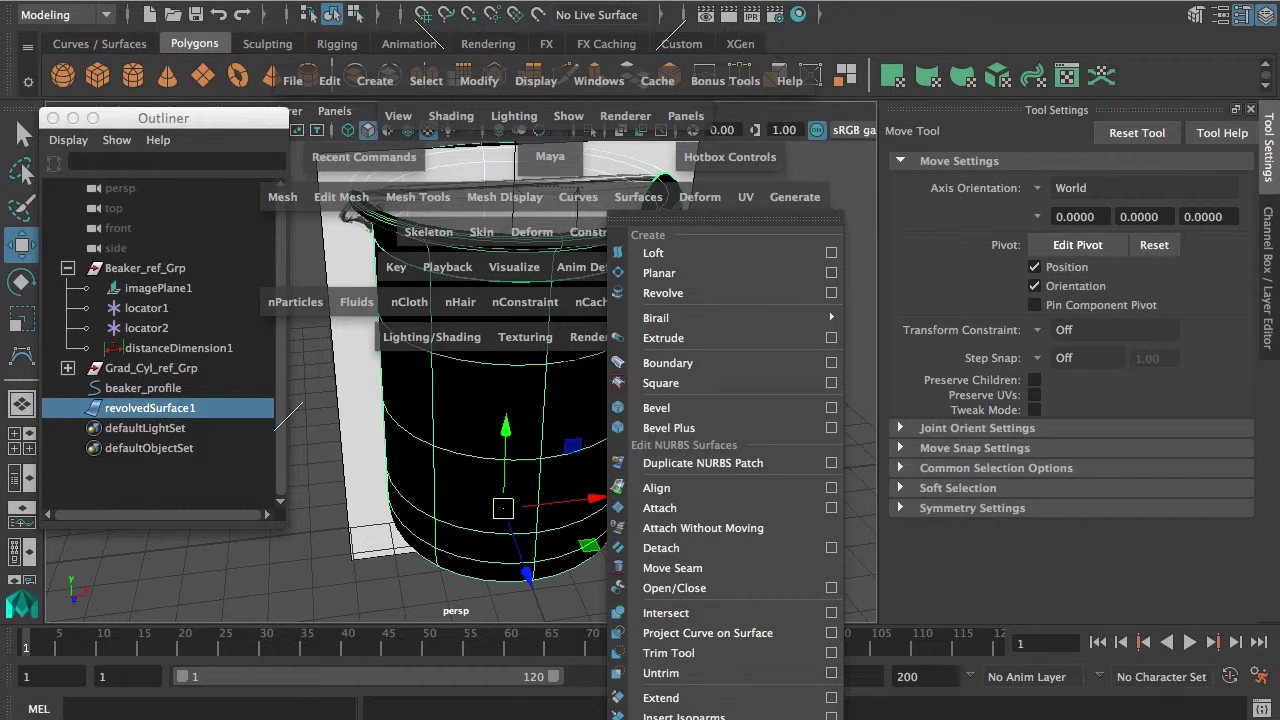
click(680, 718)
click(706, 521)
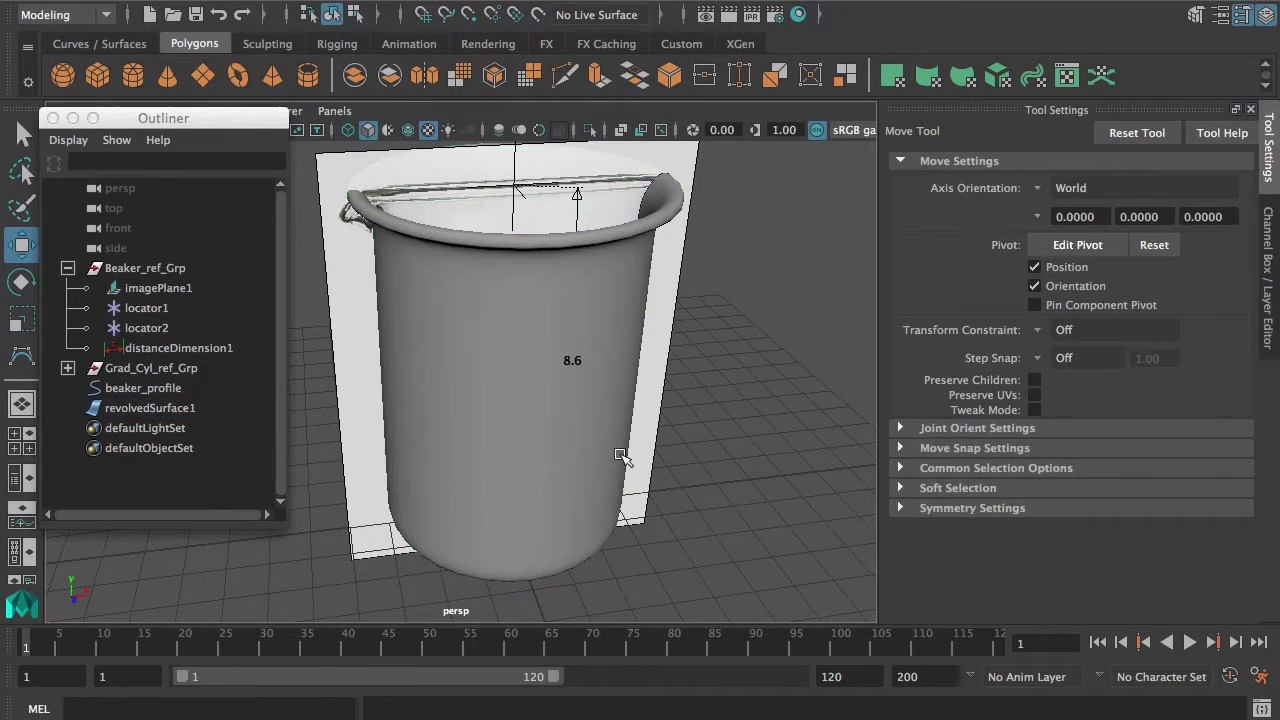
click(609, 323)
alt+drag(686, 415, 573, 420)
click(698, 338)
click(530, 325)
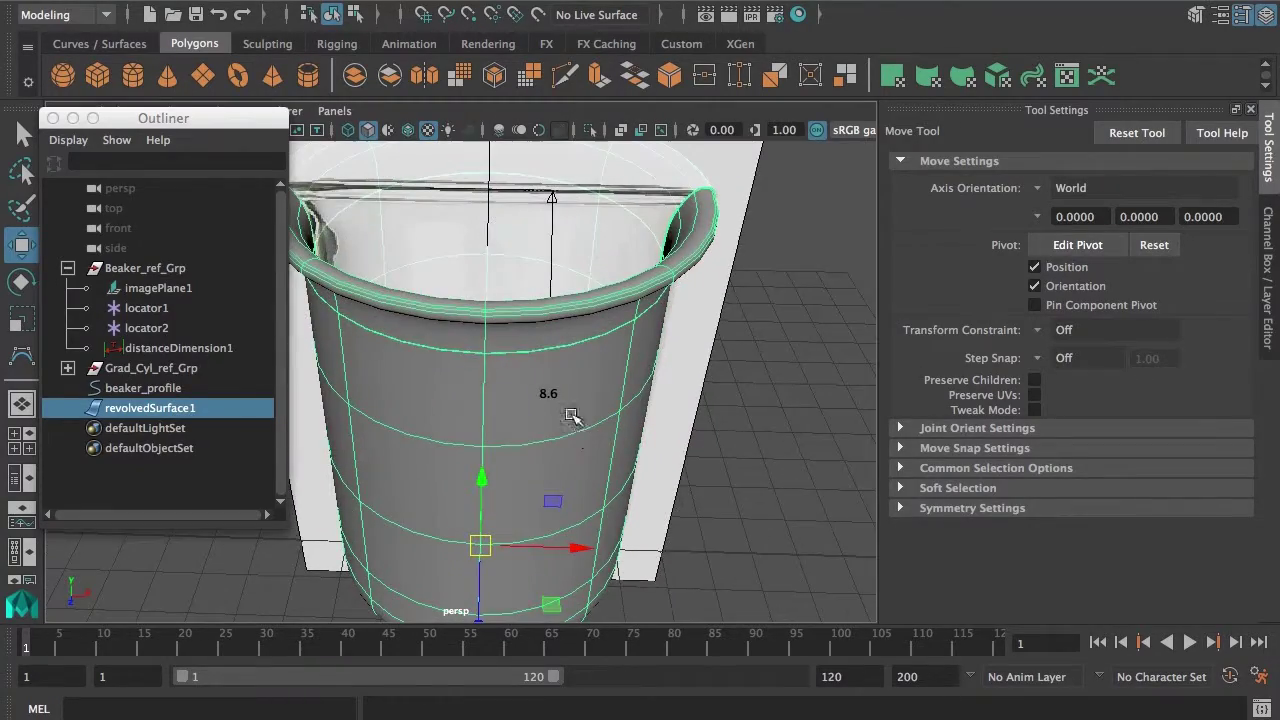
- Show the revolved surface's control vertices and select only those on the rim beside the spout in the reference image
alt+drag(534, 530, 547, 472)
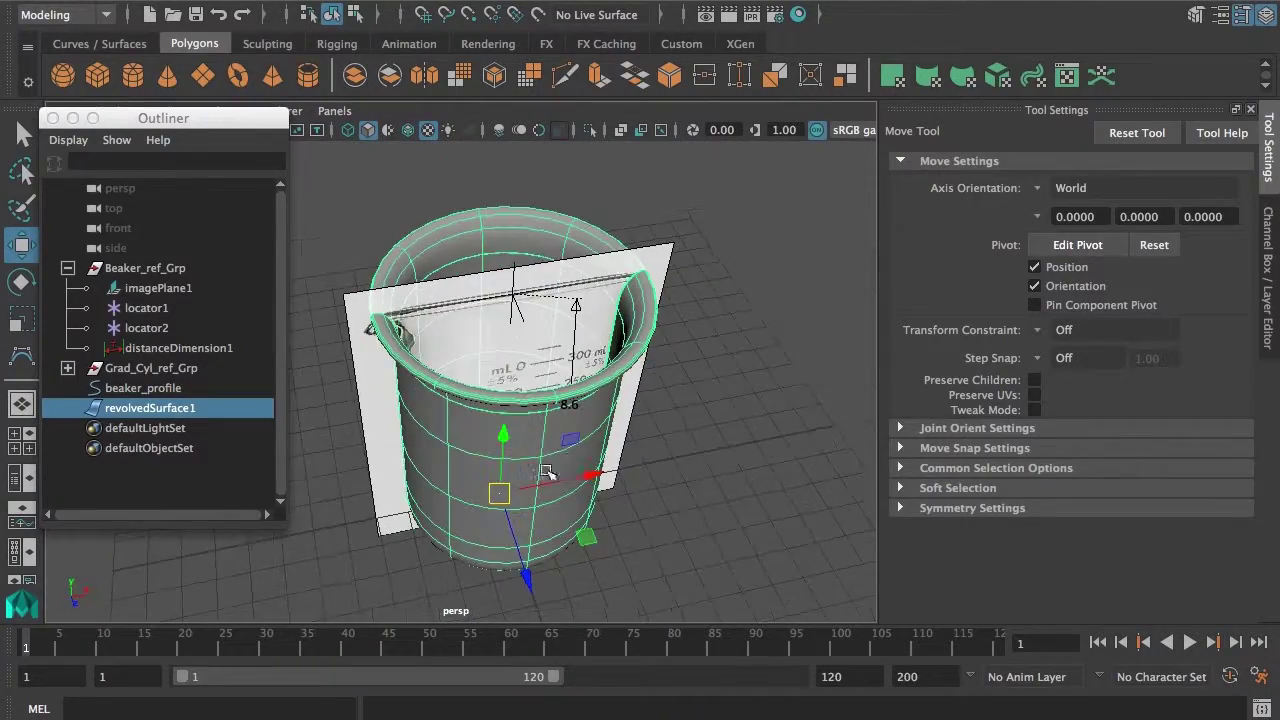
alt+drag(481, 514, 500, 495)
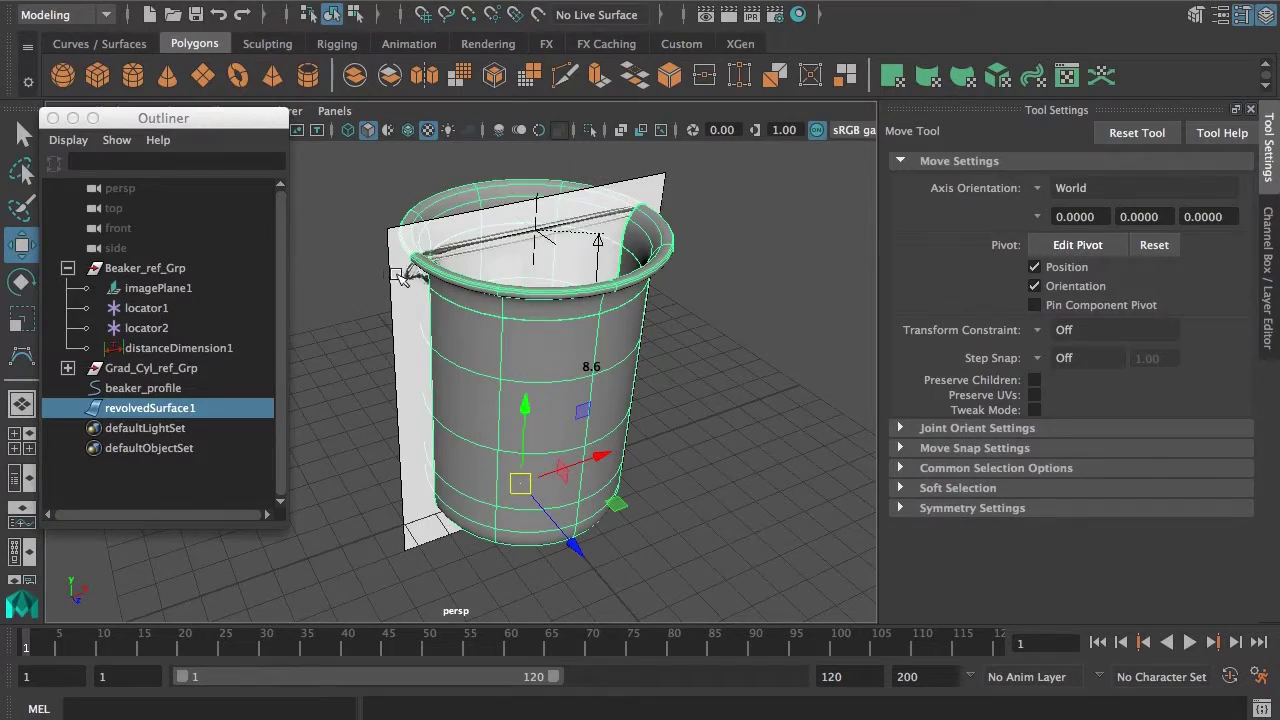
alt+drag(398, 276, 566, 222)
right_drag(545, 240, 425, 240)
scroll(515, 258, up, 5)
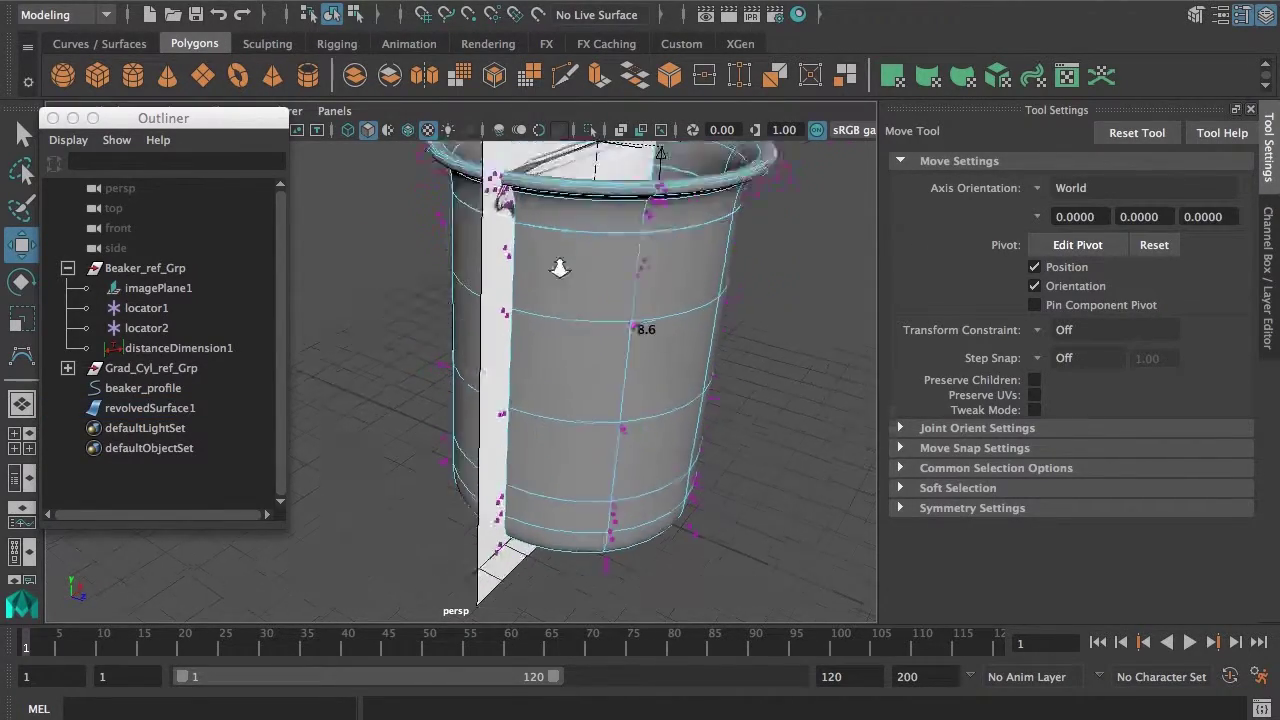
drag(574, 299, 580, 303)
alt+drag(580, 303, 780, 300)
scroll(600, 312, down, 2)
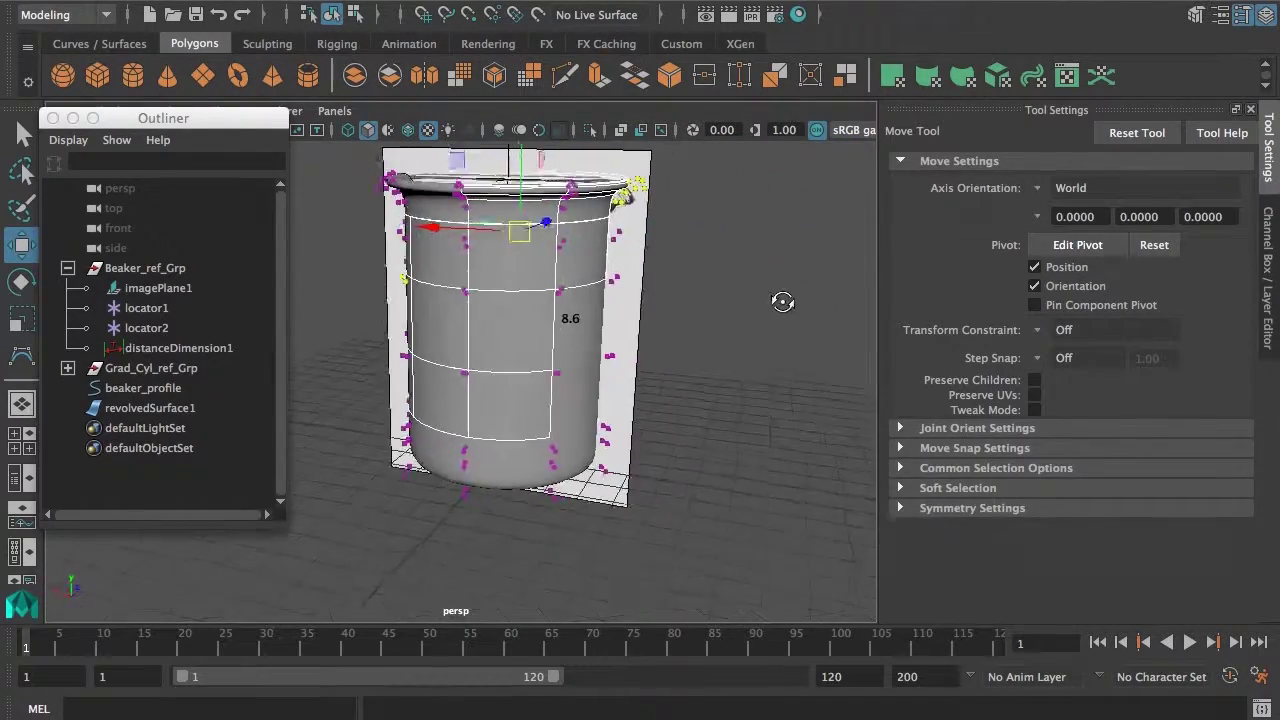
alt+drag(420, 290, 485, 290)
ctrl+drag(400, 342, 475, 342)
alt+drag(362, 272, 553, 276)
ctrl+drag(370, 228, 473, 322)
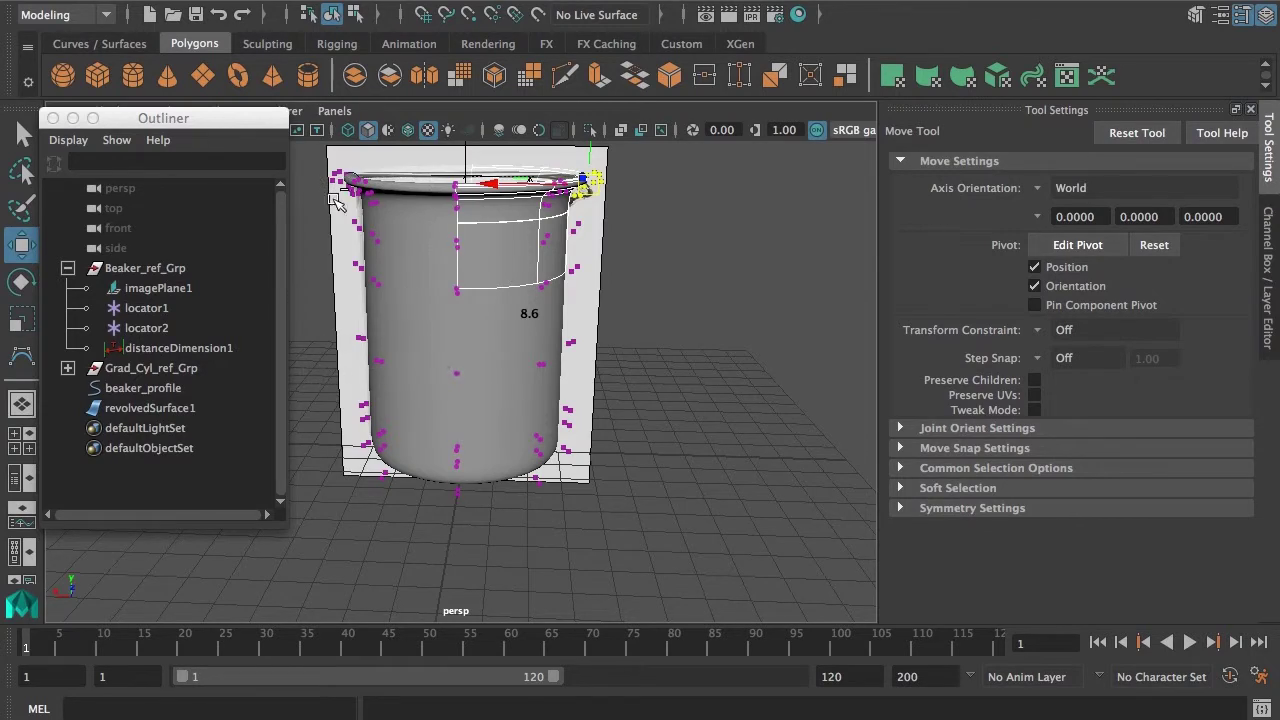
- Try moving the selected spout-side control vertices to pull out a spout, undo the move, and clear the selection
alt+drag(548, 382, 385, 436)
alt+drag(683, 446, 480, 437)
alt+middle_drag(480, 437, 610, 500)
alt+right_drag(610, 500, 671, 519)
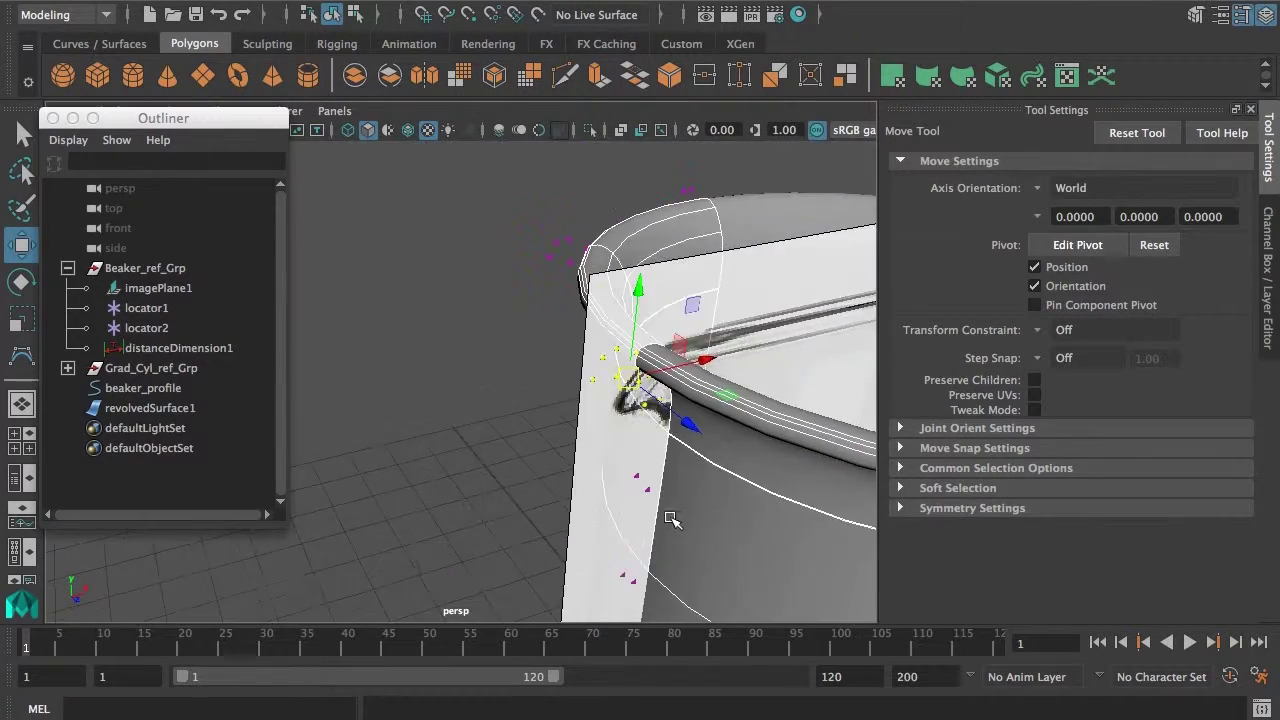
alt+drag(671, 519, 536, 368)
drag(468, 223, 502, 388)
alt+middle_drag(502, 388, 385, 308)
alt+drag(385, 308, 502, 388)
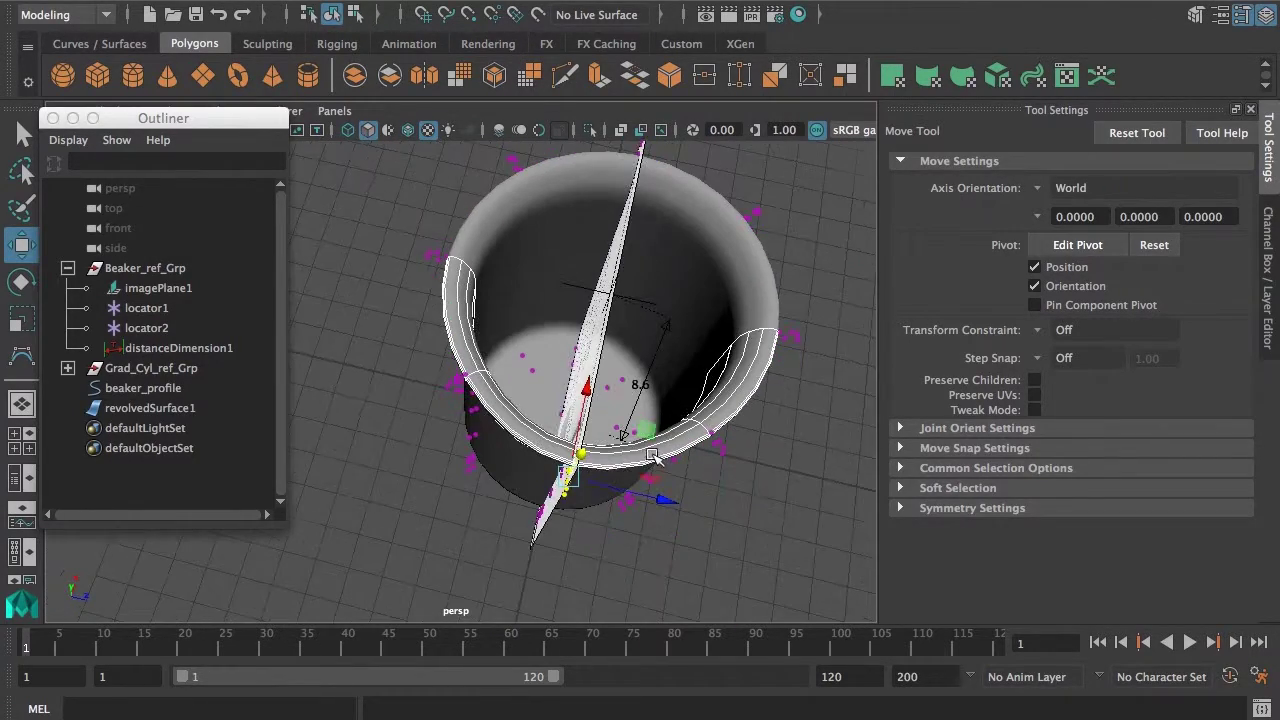
alt+drag(612, 491, 606, 385)
alt+right_drag(606, 385, 729, 447)
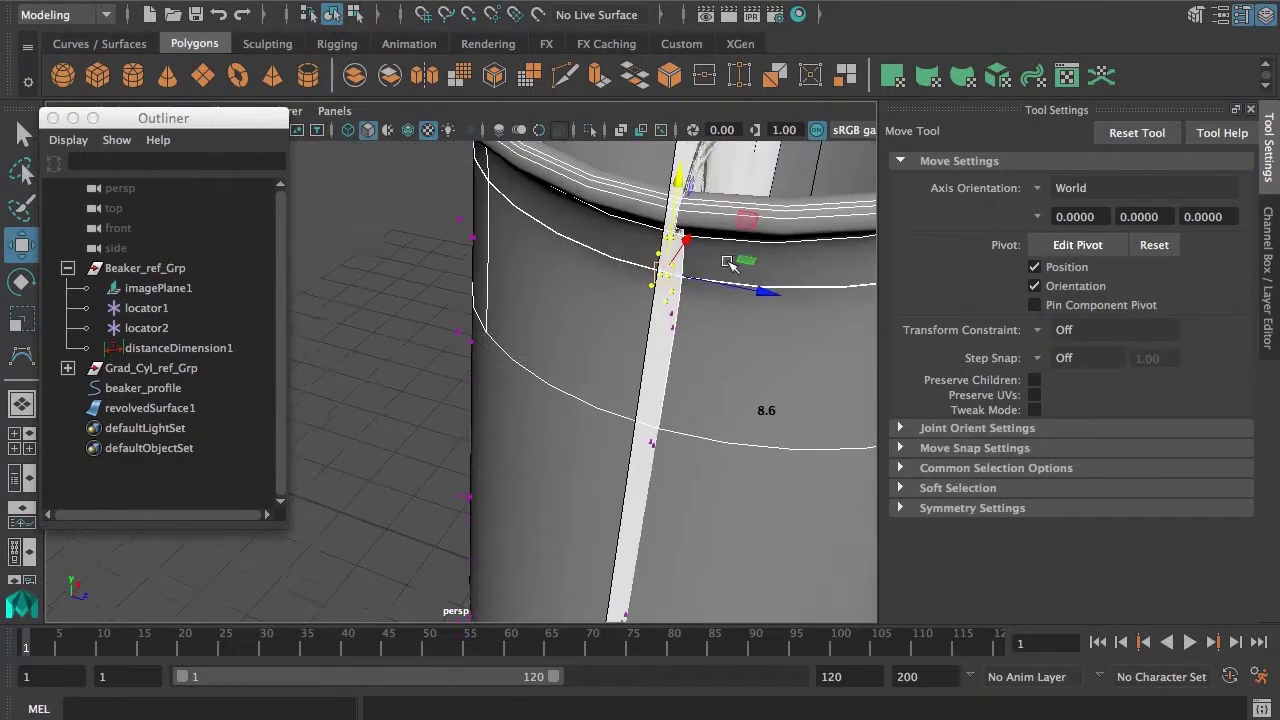
alt+right_drag(791, 277, 609, 354)
alt+drag(609, 354, 411, 360)
key(super+z)
alt+right_drag(411, 360, 466, 349)
alt+drag(466, 349, 560, 340)
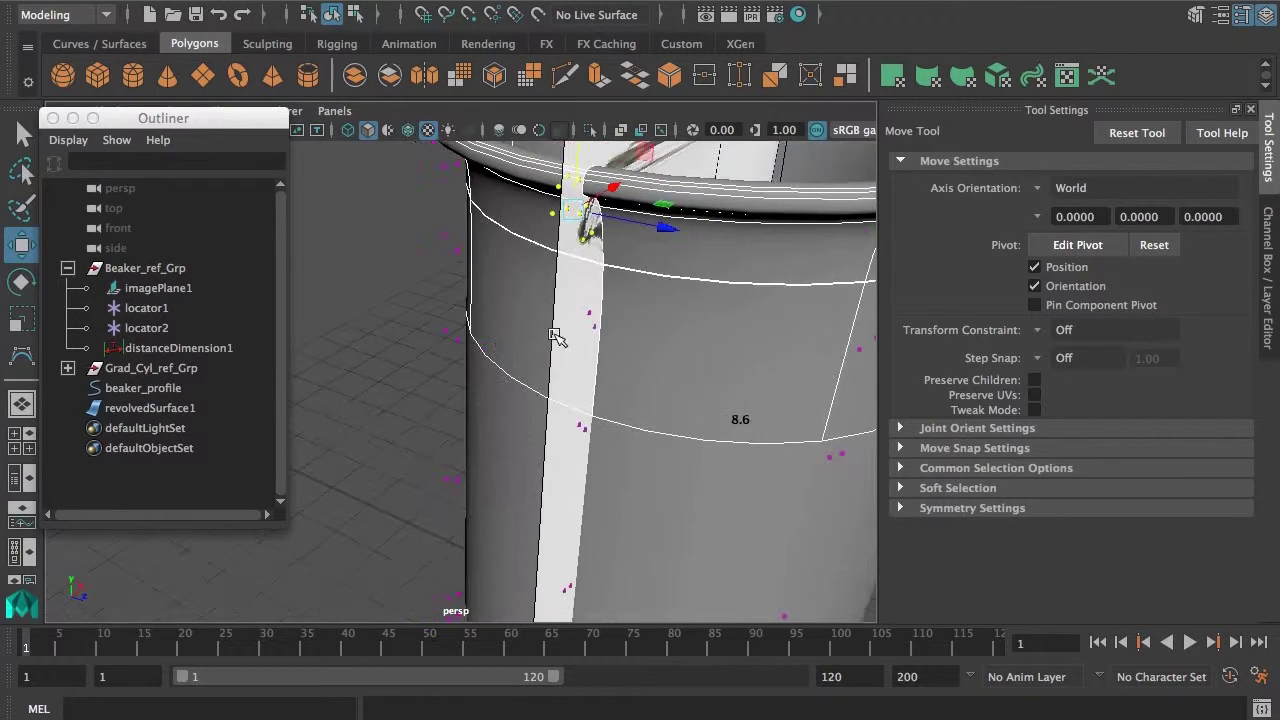
alt+middle_drag(560, 340, 505, 380)
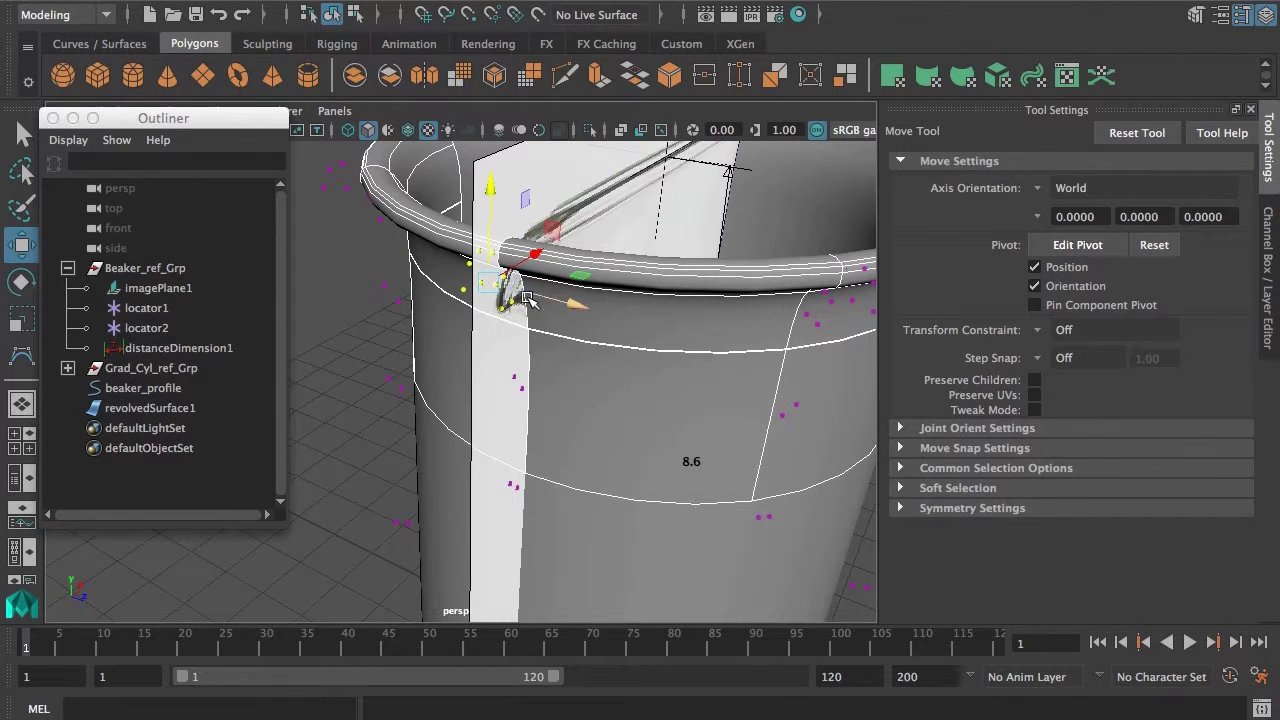
click(607, 292)
- Return the beaker surface to object mode and hide the Beaker_Ref_ display layer
alt+drag(588, 304, 622, 314)
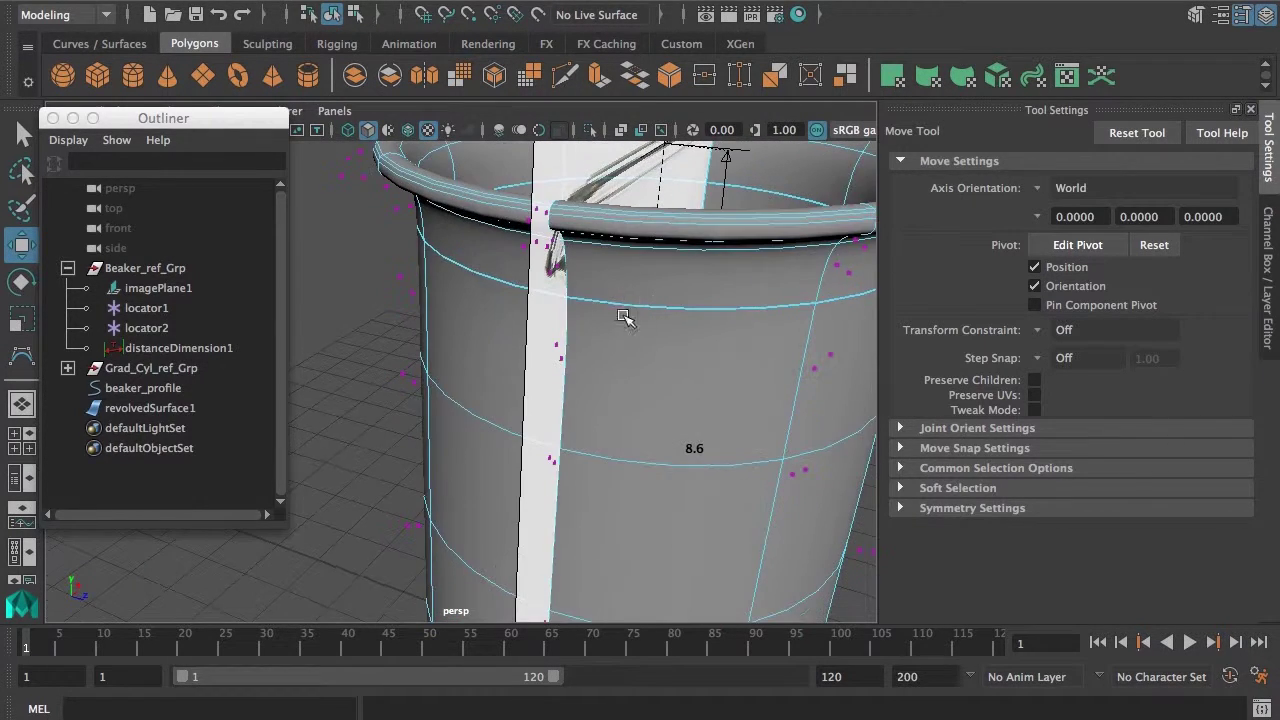
click(657, 300)
click(1268, 311)
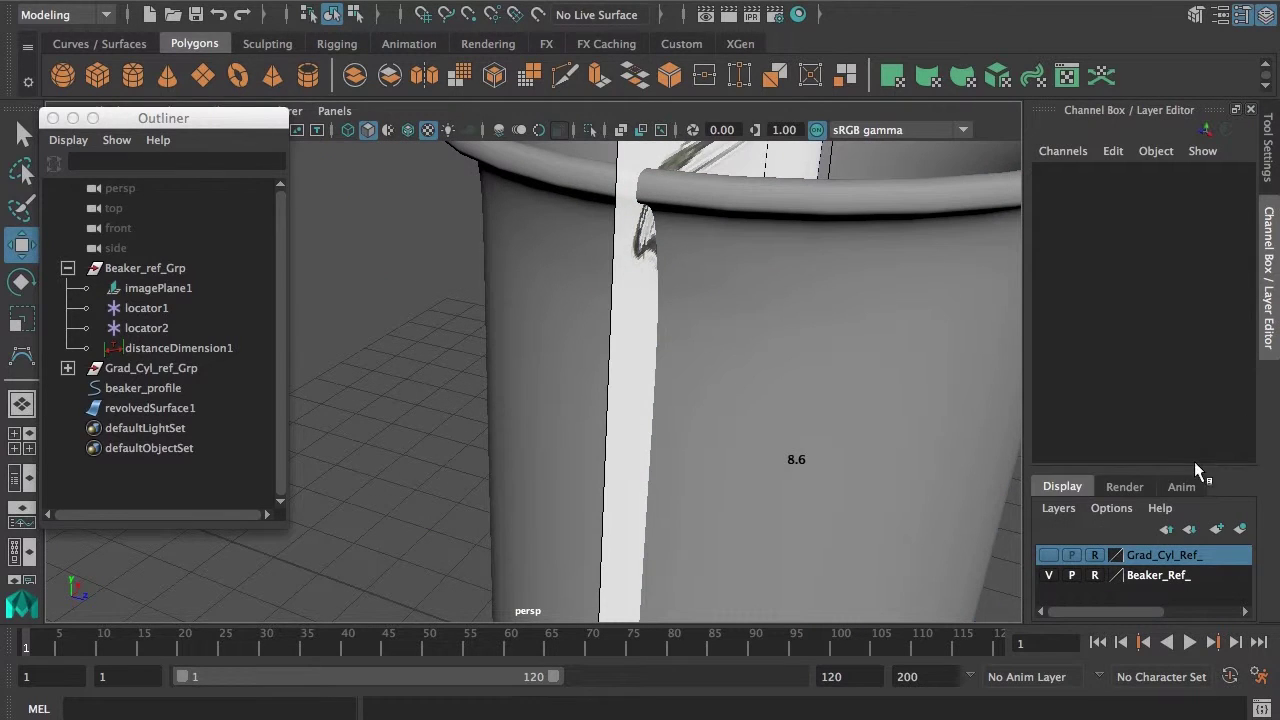
drag(1159, 465, 1159, 383)
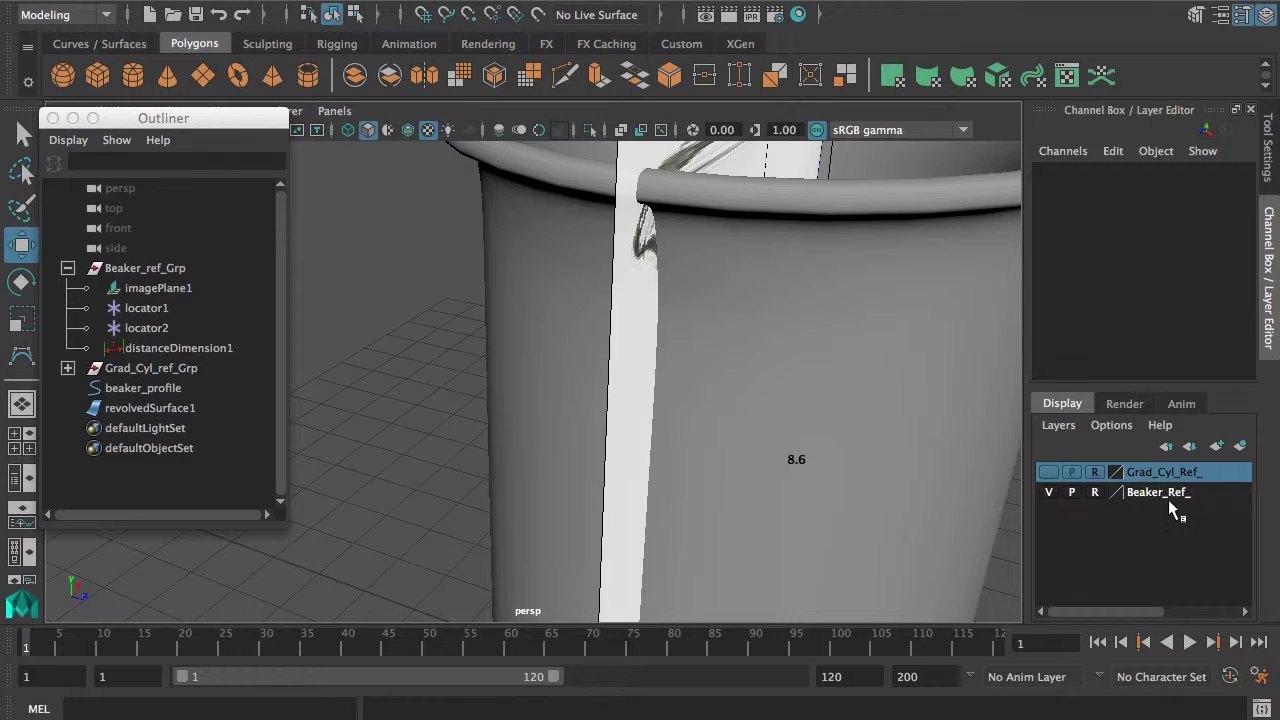
click(1049, 491)
alt+drag(730, 276, 953, 517)
click(1048, 491)
click(1048, 491)
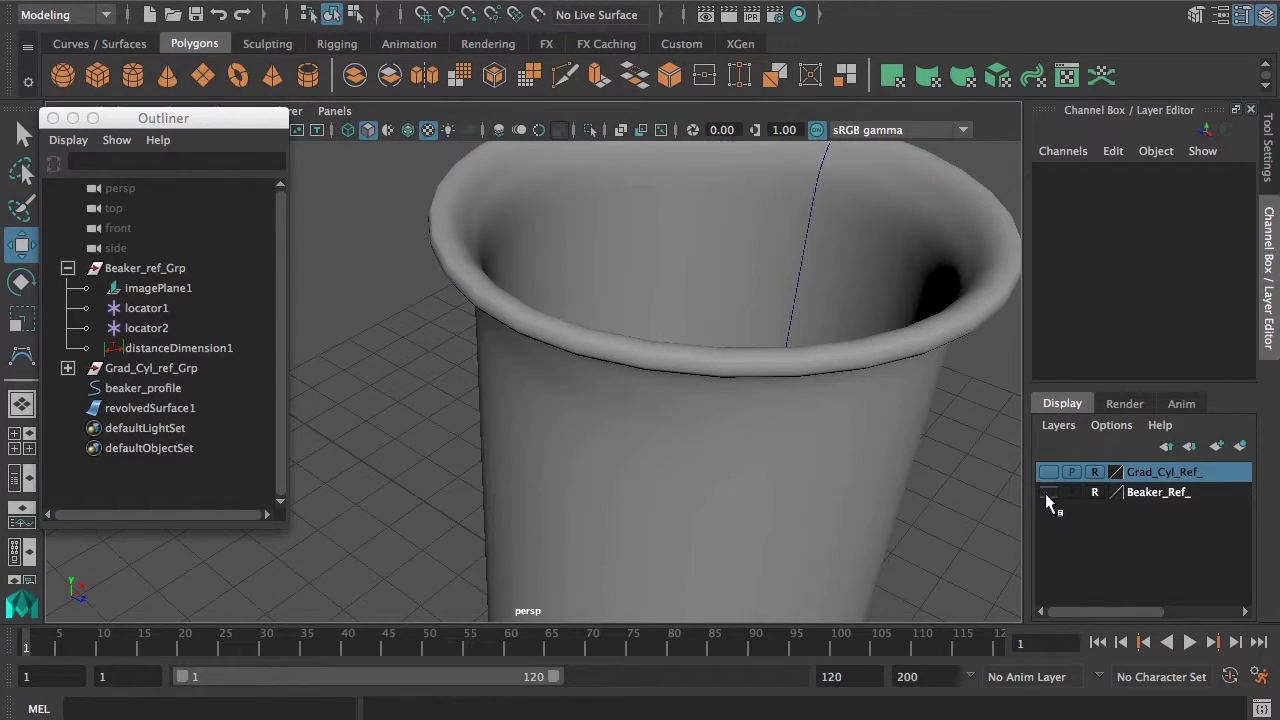
- Select the revolved beaker, switch it to isoparm mode, and mark a new isoparm just to one side of the spout's centre isoparm
scroll(654, 449, down, 2)
click(610, 456)
alt+drag(610, 456, 694, 412)
alt+drag(663, 320, 624, 316)
alt+drag(689, 330, 633, 283)
alt+drag(669, 342, 651, 267)
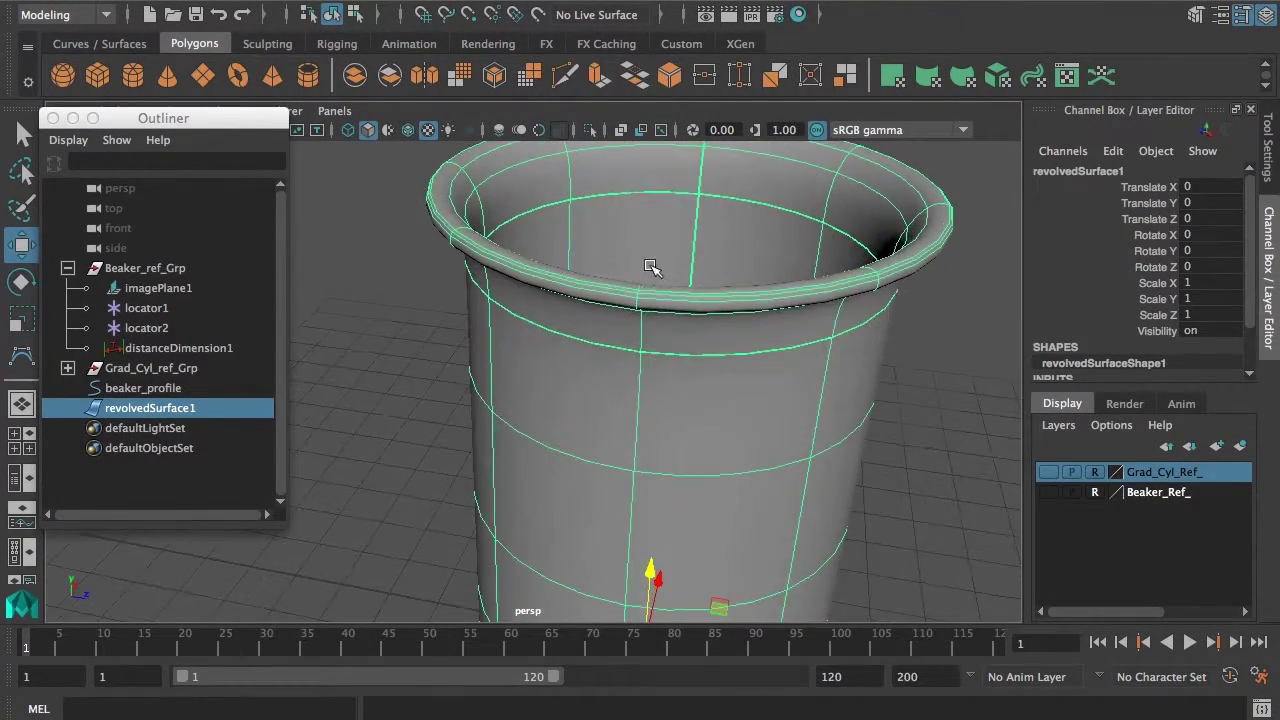
right_drag(641, 333, 644, 256)
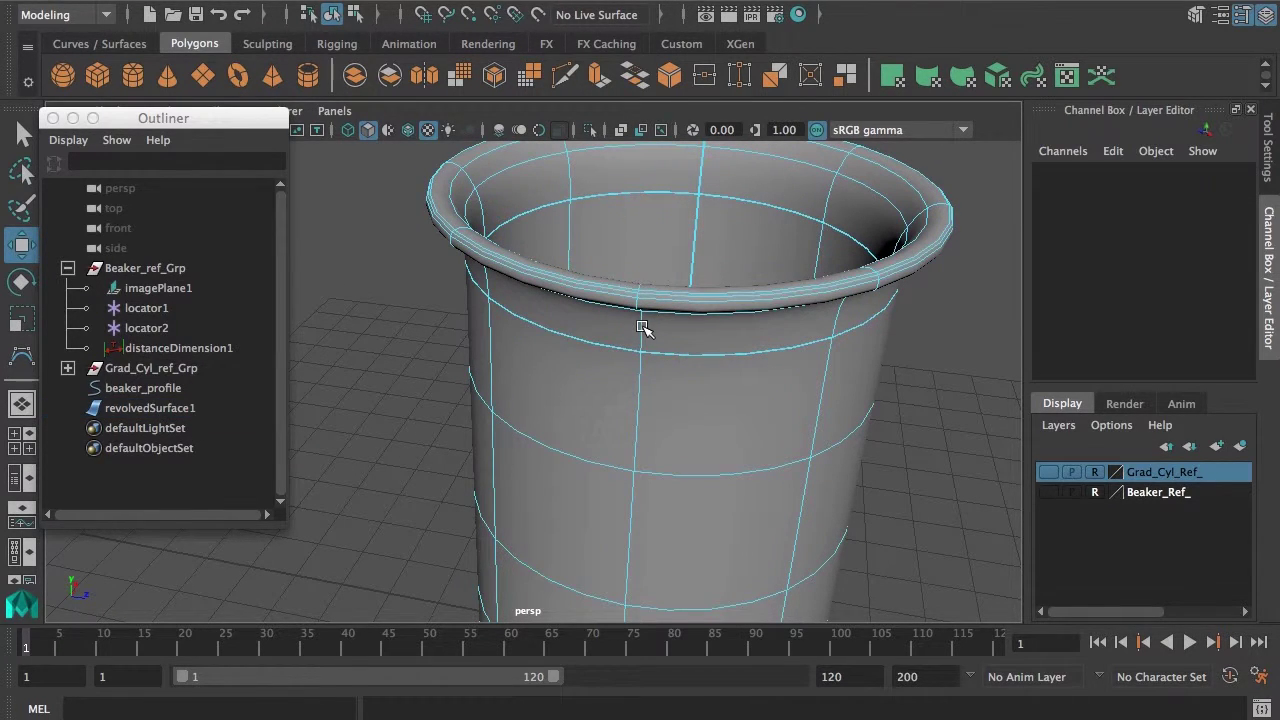
drag(645, 330, 689, 334)
- Add a second isoparm marker to the selection on the other side of the spout's centre isoparm and check their spacing
alt+drag(754, 433, 661, 385)
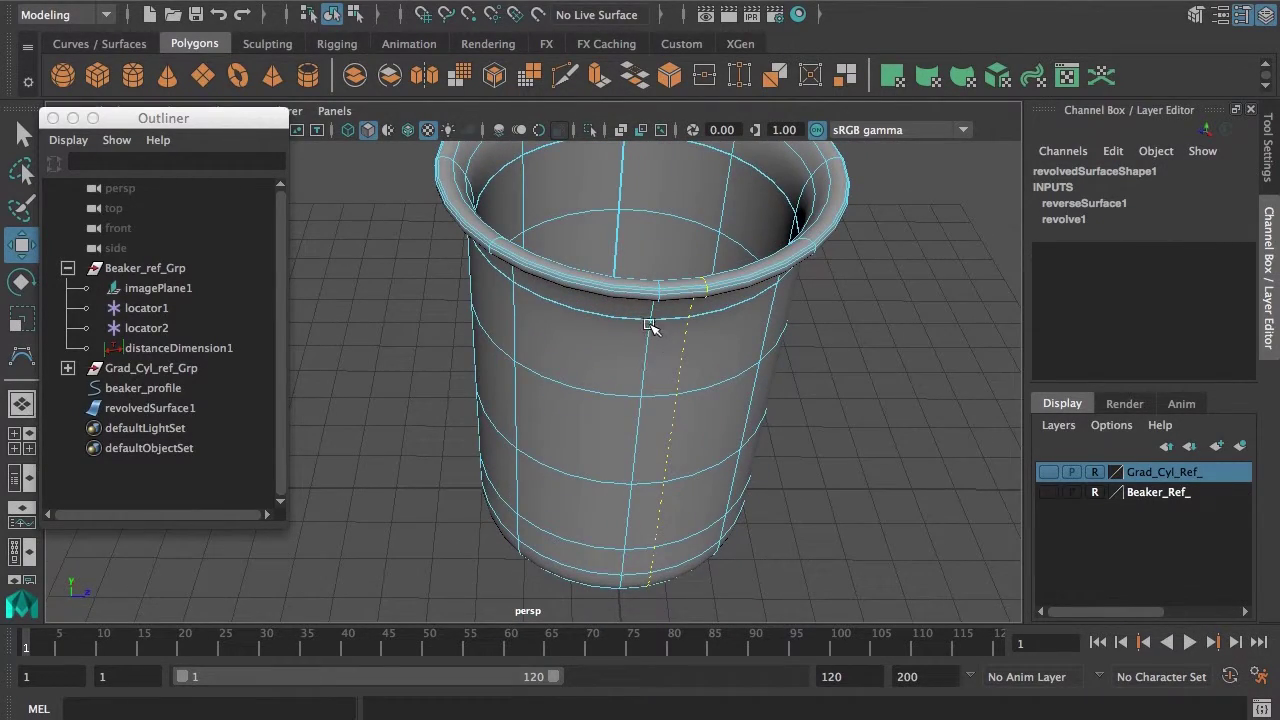
drag(650, 313, 608, 311)
alt+drag(649, 355, 641, 345)
alt+right_drag(641, 345, 688, 368)
alt+drag(688, 368, 737, 206)
alt+right_drag(737, 206, 740, 336)
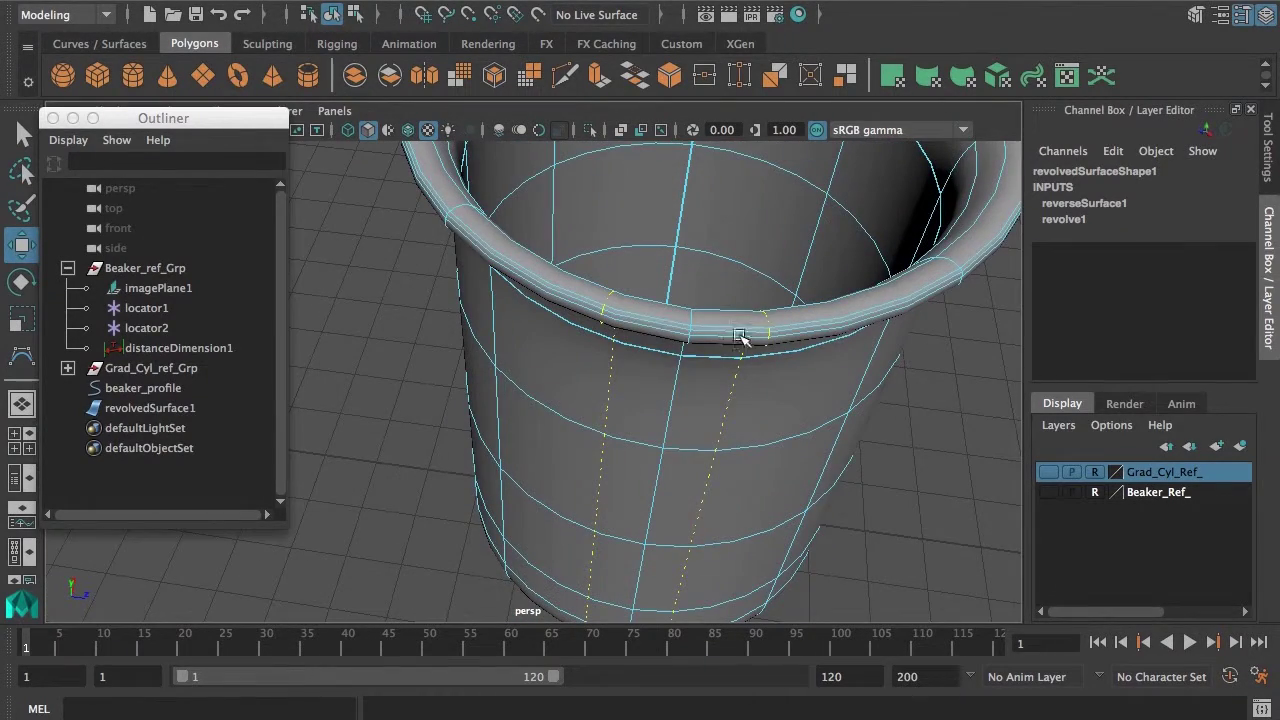
alt+drag(766, 359, 638, 198)
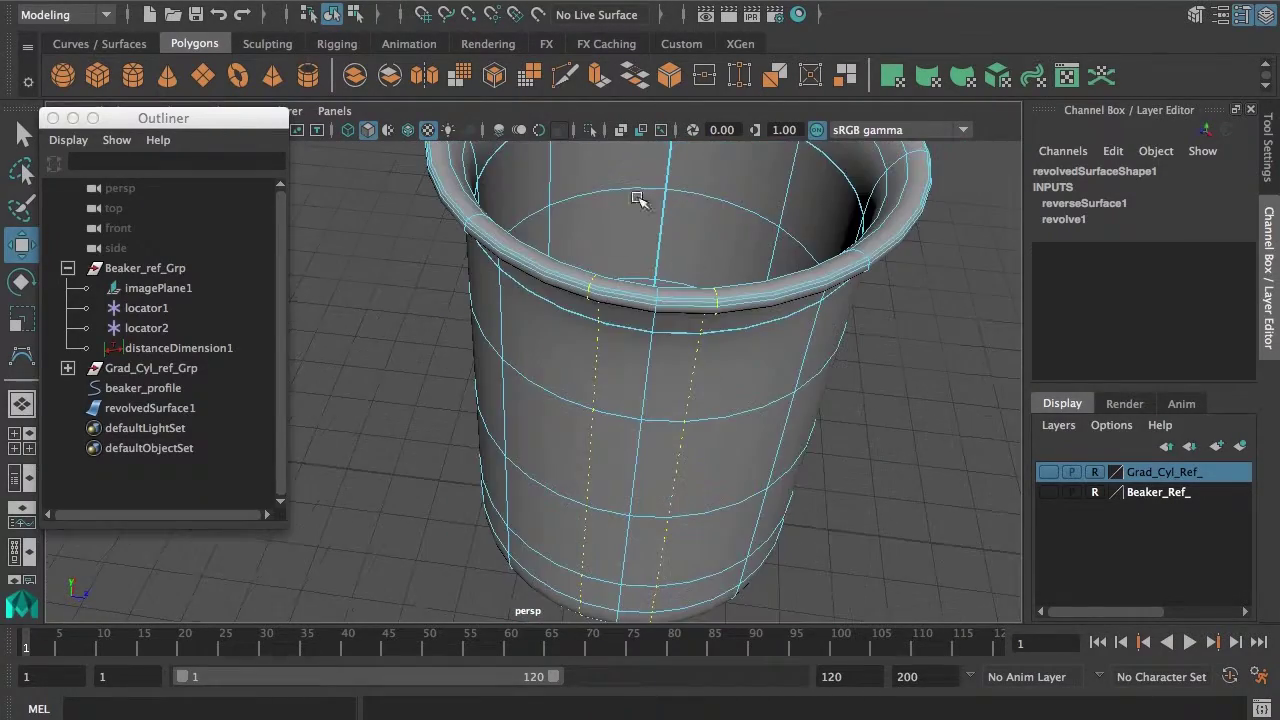
alt+drag(660, 405, 651, 351)
mouse_move(663, 429)
alt+mouse_down()
mouse_move(446, 420)
mouse_move(634, 386)
mouse_move(651, 428)
alt+mouse_up()
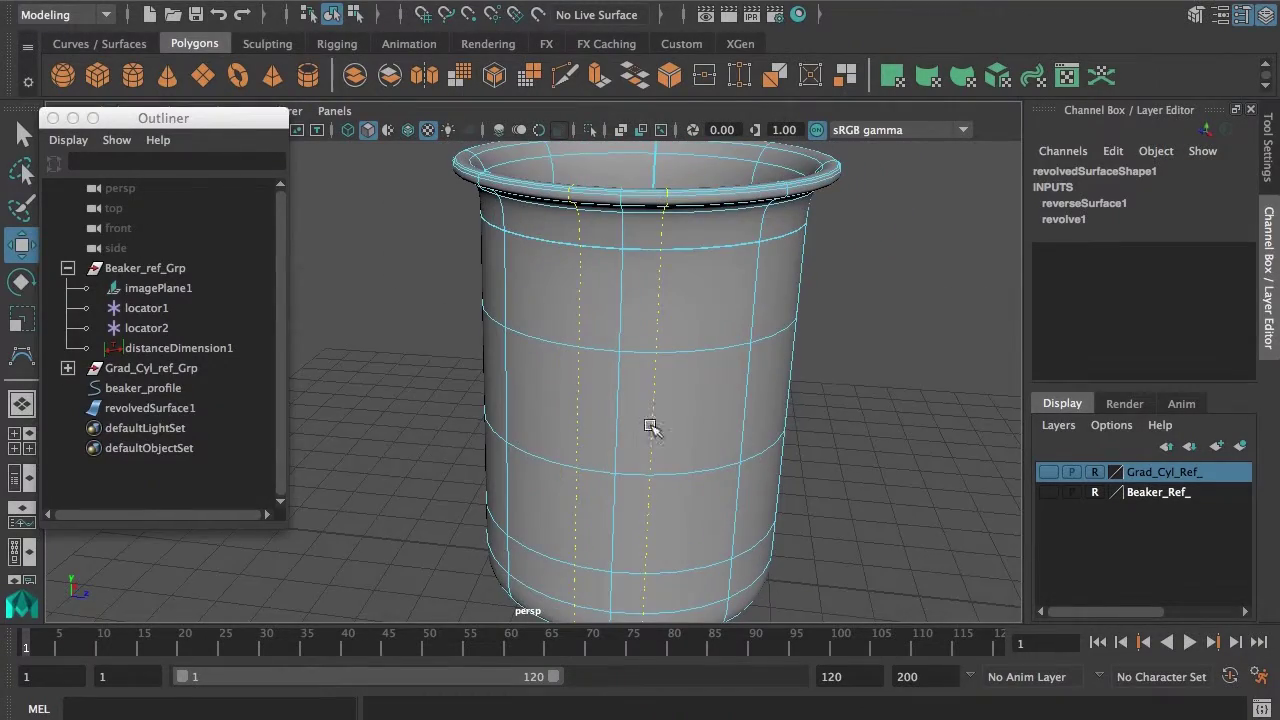
alt+drag(616, 308, 651, 277)
alt+right_drag(651, 277, 711, 311)
alt+drag(711, 311, 651, 383)
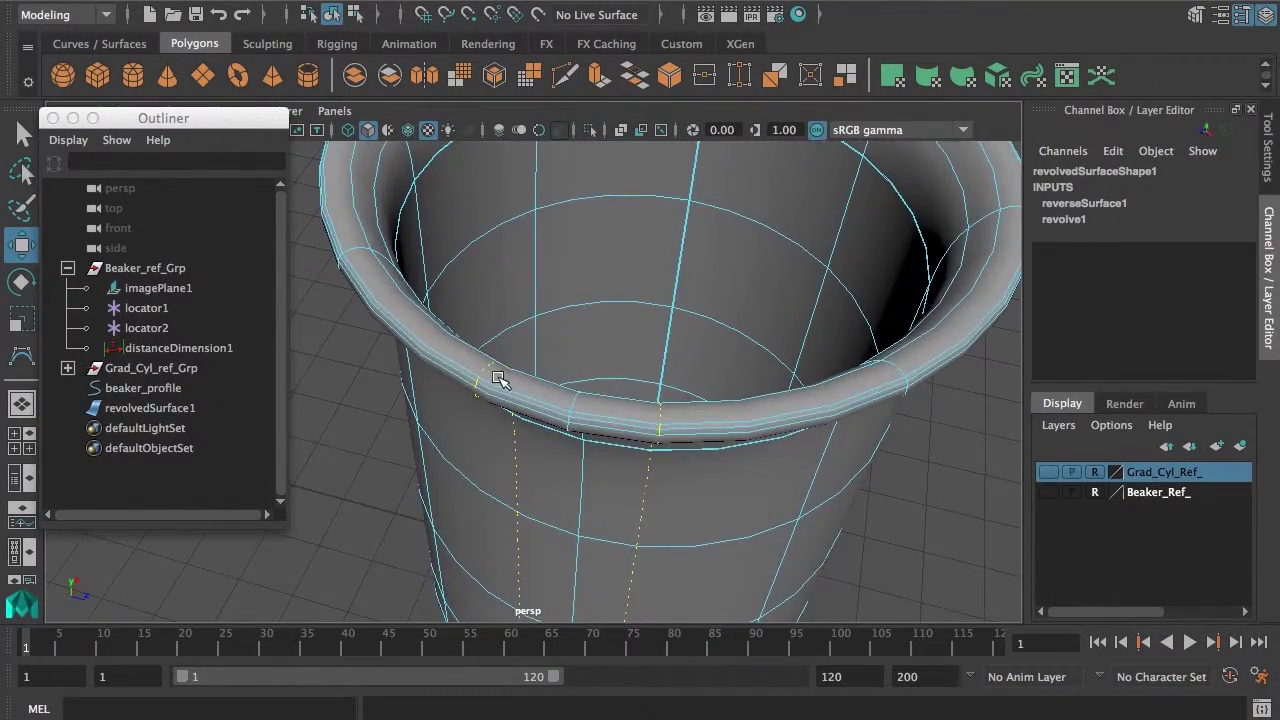
alt+drag(584, 433, 598, 423)
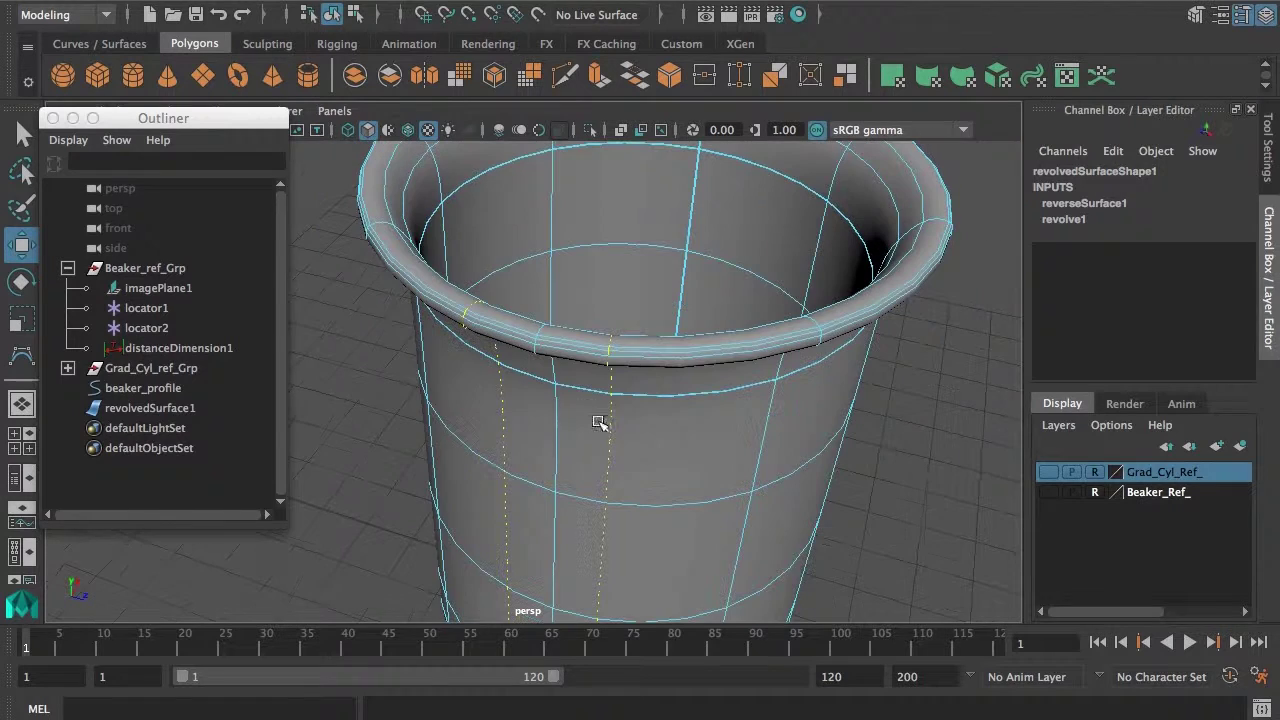
- Open the Script Editor and copy the two isoparm selection commands from the history into the MEL input area
click(1262, 708)
drag(726, 453, 723, 483)
drag(671, 257, 958, 183)
drag(1096, 333, 1155, 346)
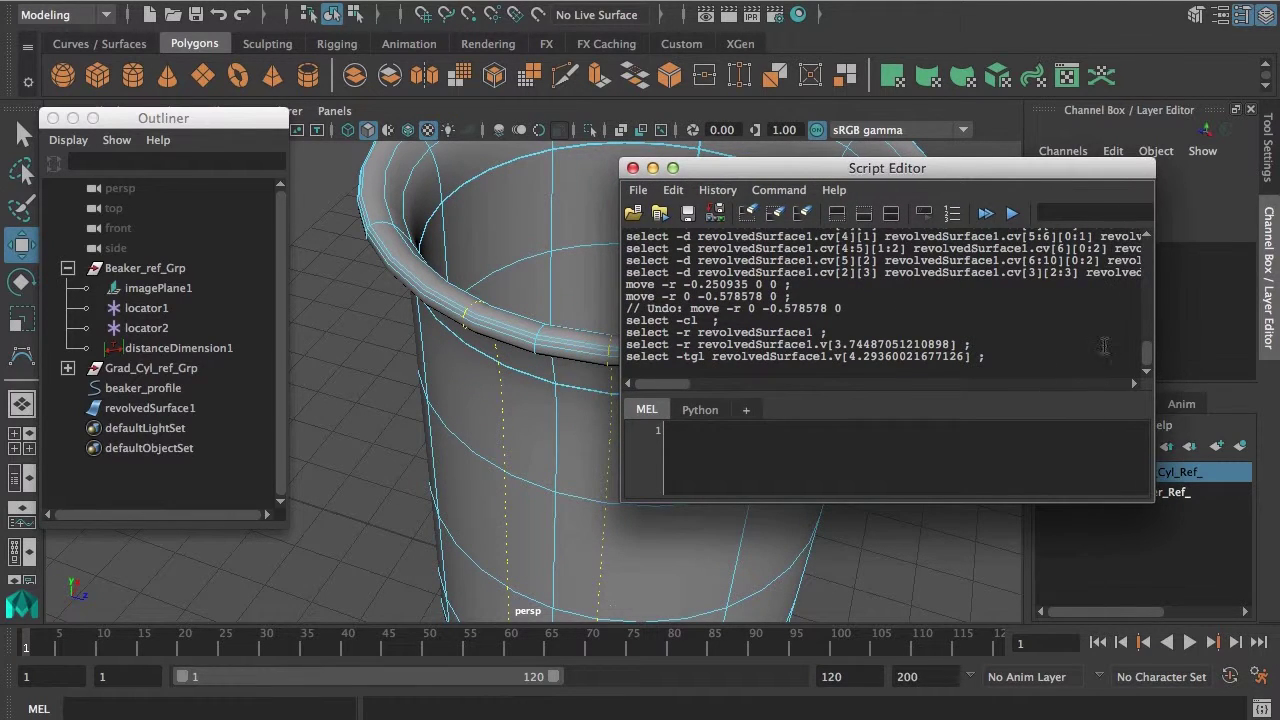
drag(989, 362, 614, 344)
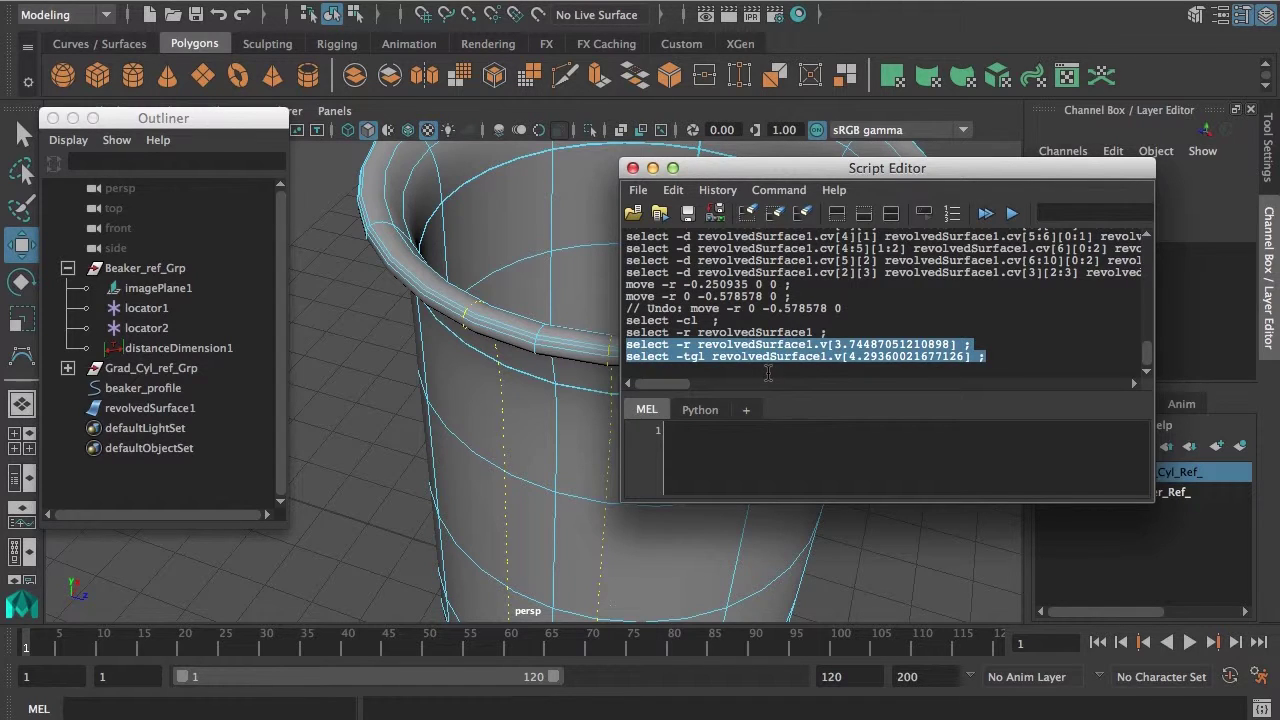
drag(795, 392, 800, 364)
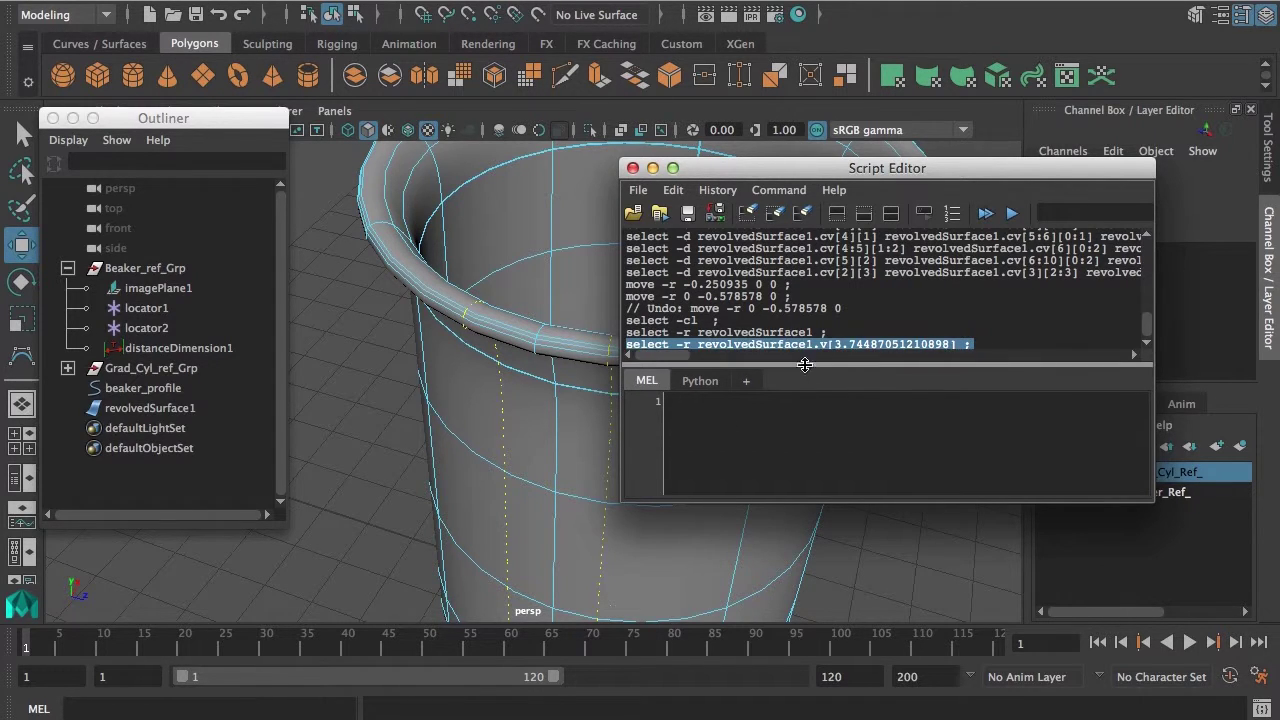
drag(869, 168, 853, 120)
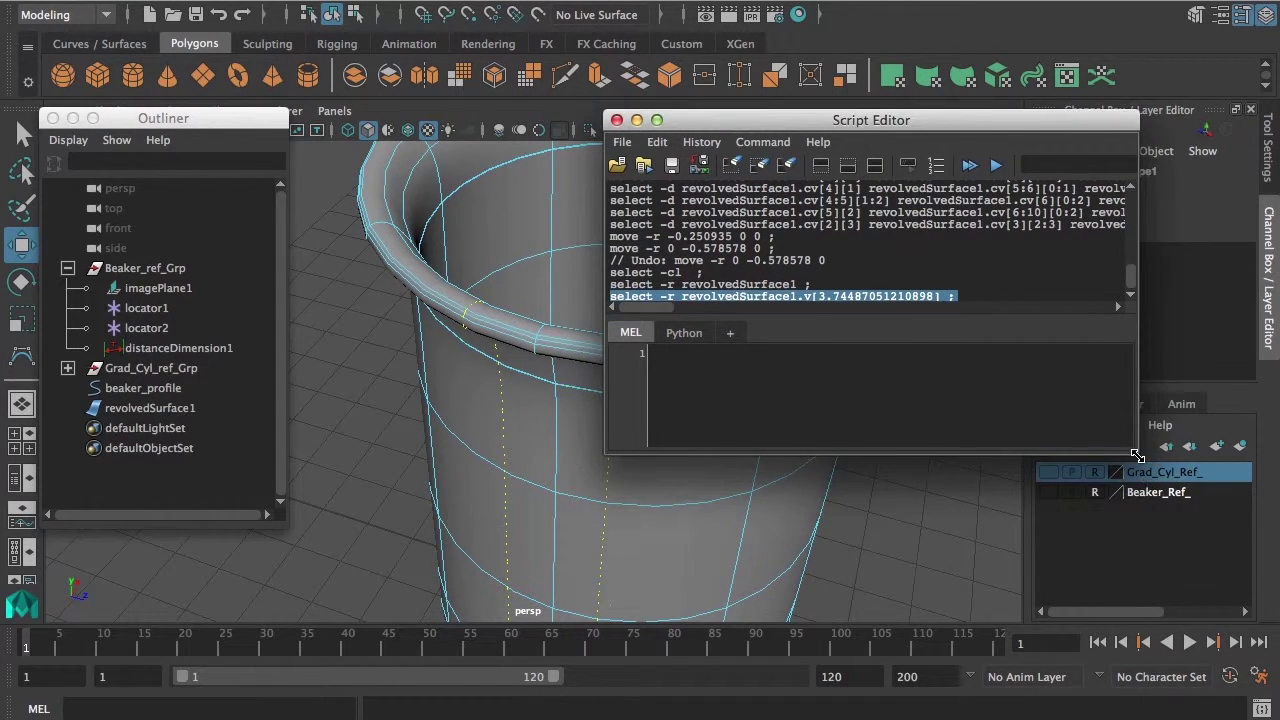
drag(1137, 456, 1142, 498)
key(super+c)
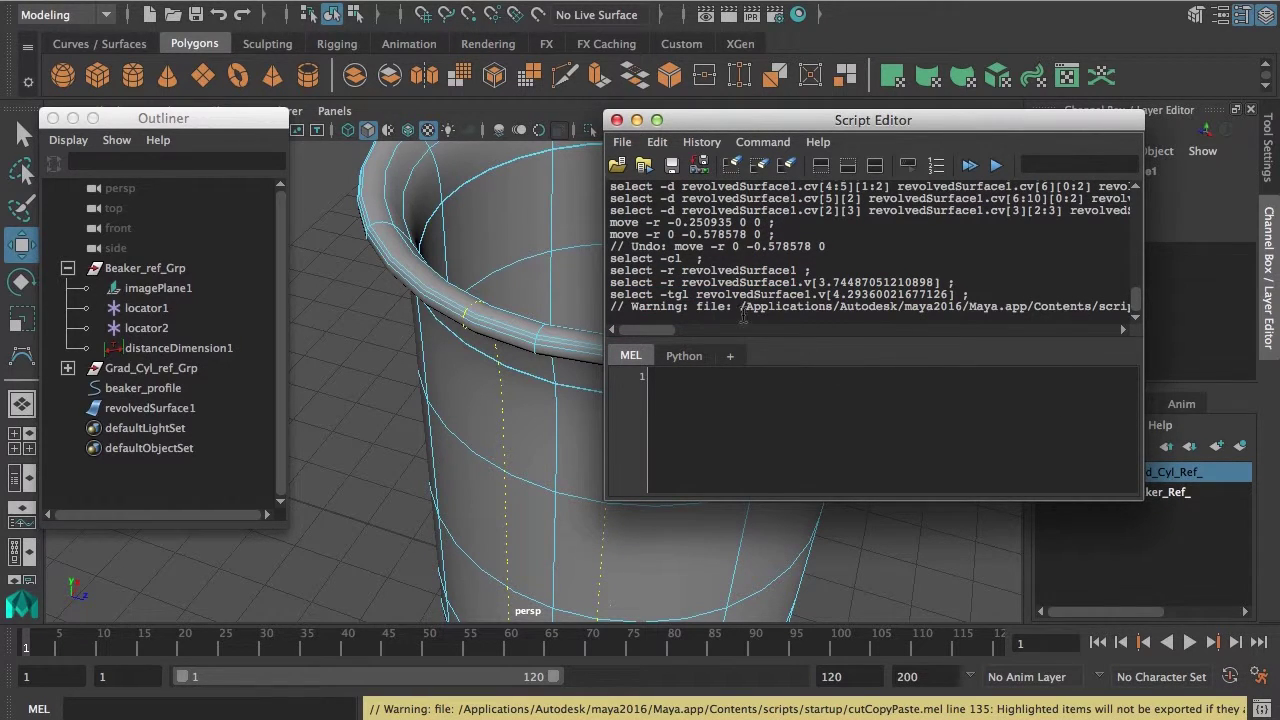
drag(978, 295, 624, 283)
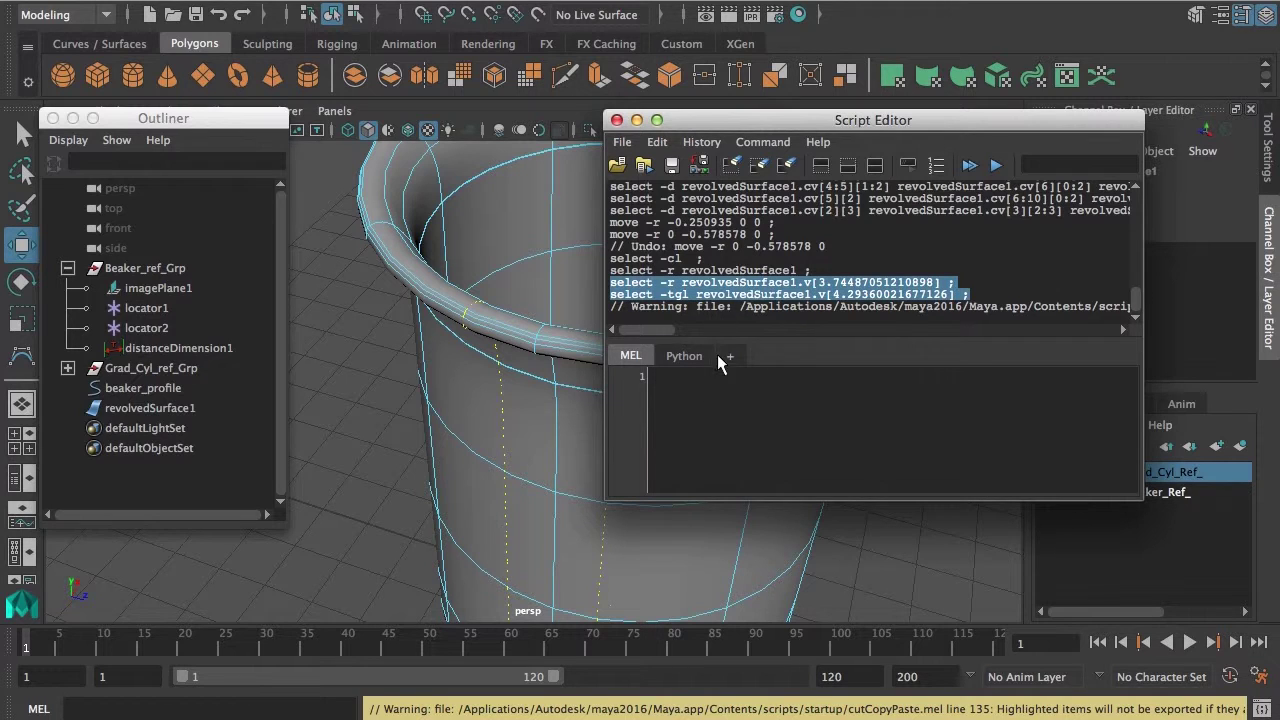
key(super+v)
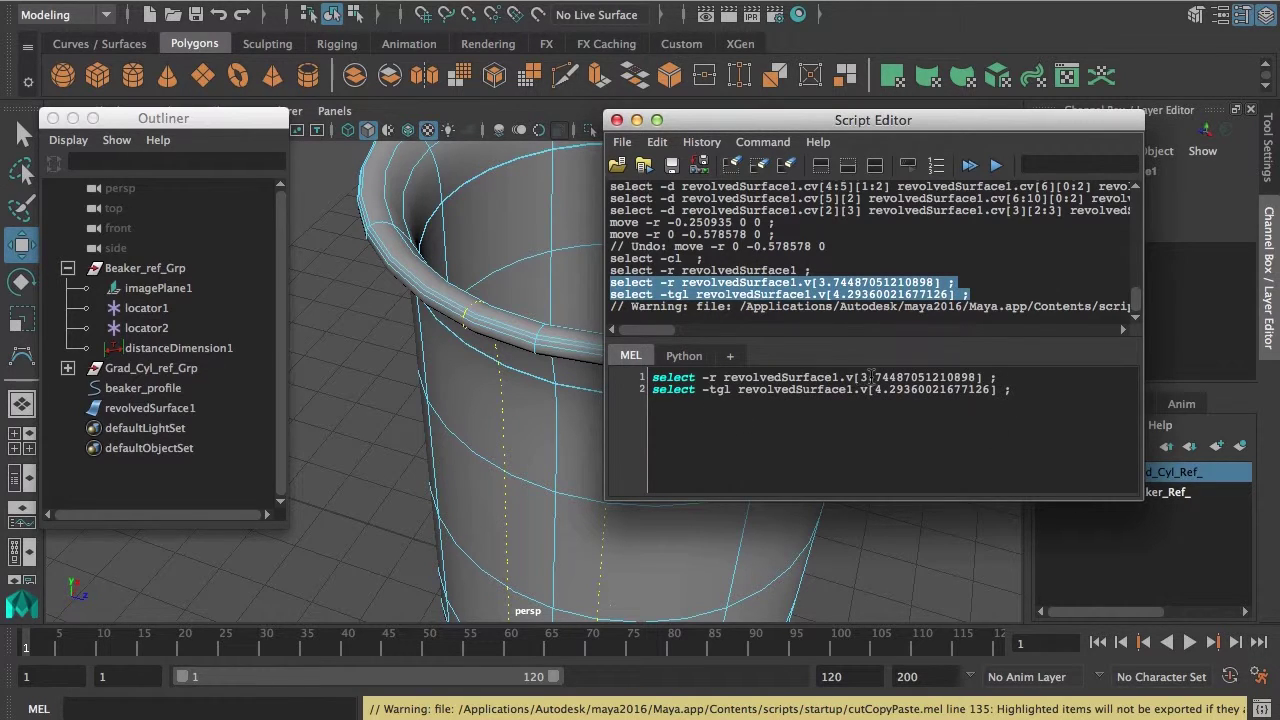
- Change the two isoparm parameters to 3.8 and 4.2, run both selection commands, and close the Script Editor
drag(873, 377, 170, 298)
text(8)
key(BackSpace)
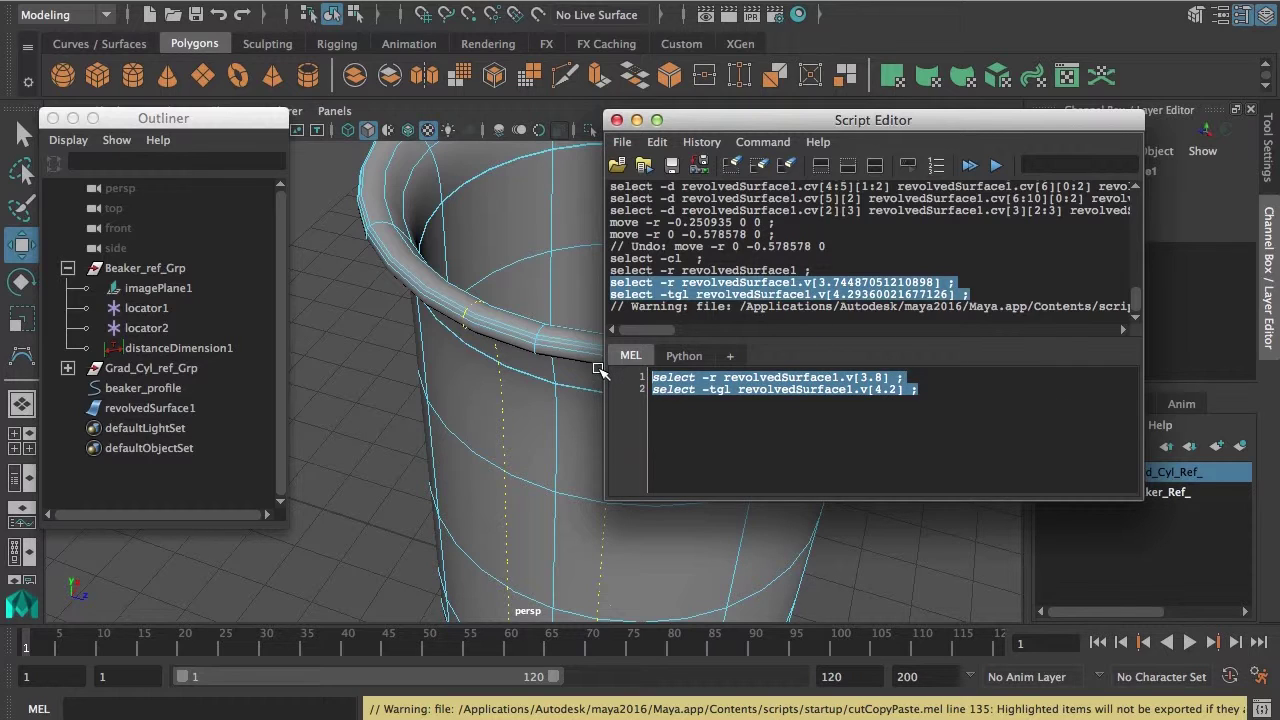
key(ctrl+Return)
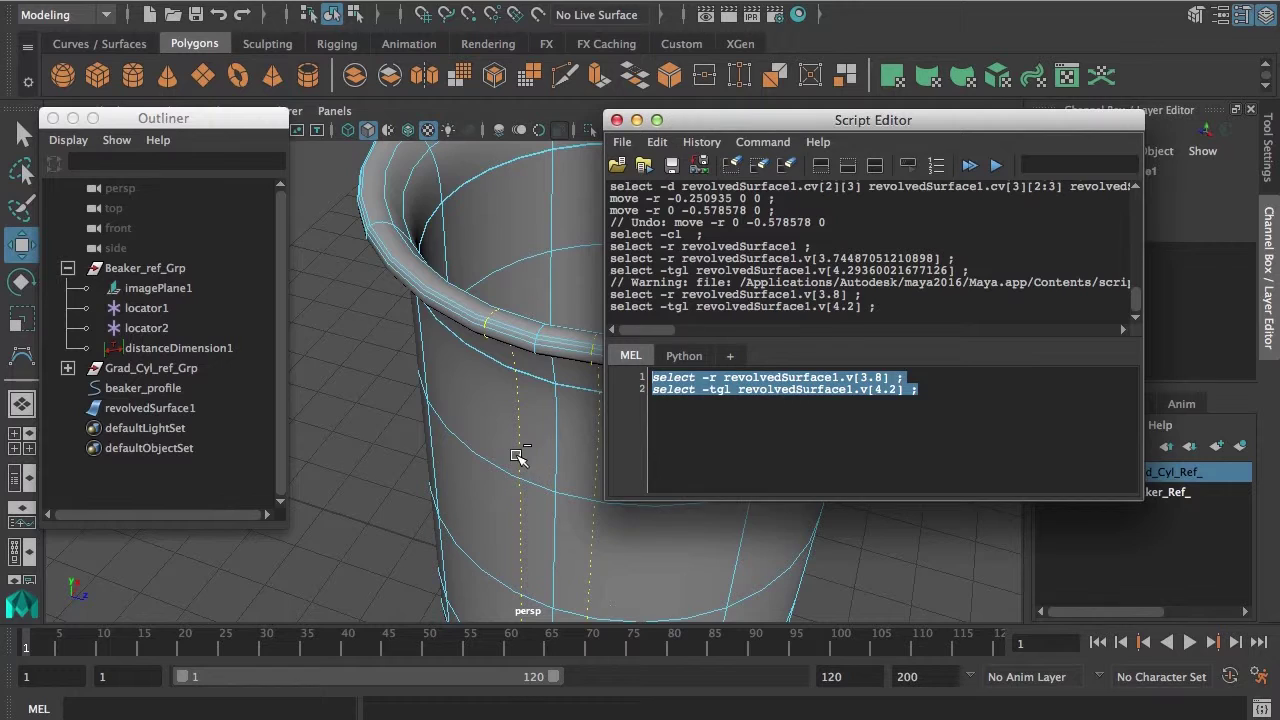
alt+drag(503, 466, 443, 370)
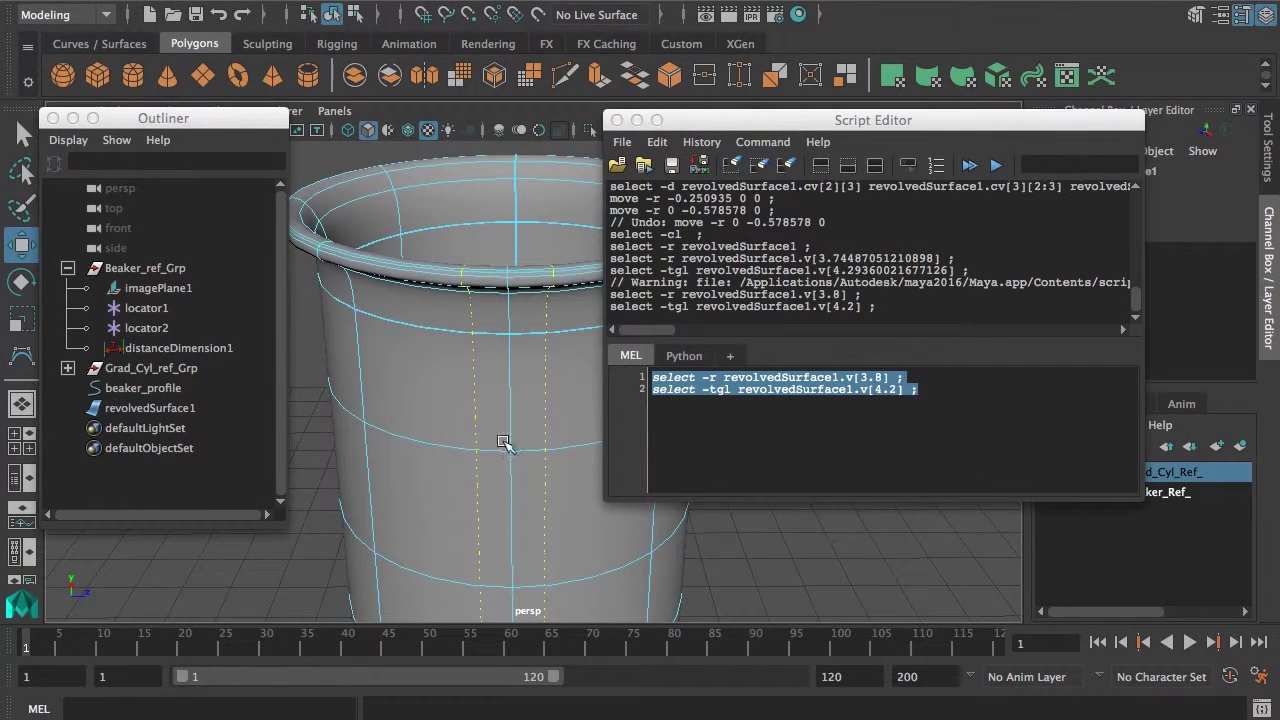
alt+drag(503, 443, 528, 393)
drag(698, 124, 812, 127)
alt+drag(540, 378, 574, 409)
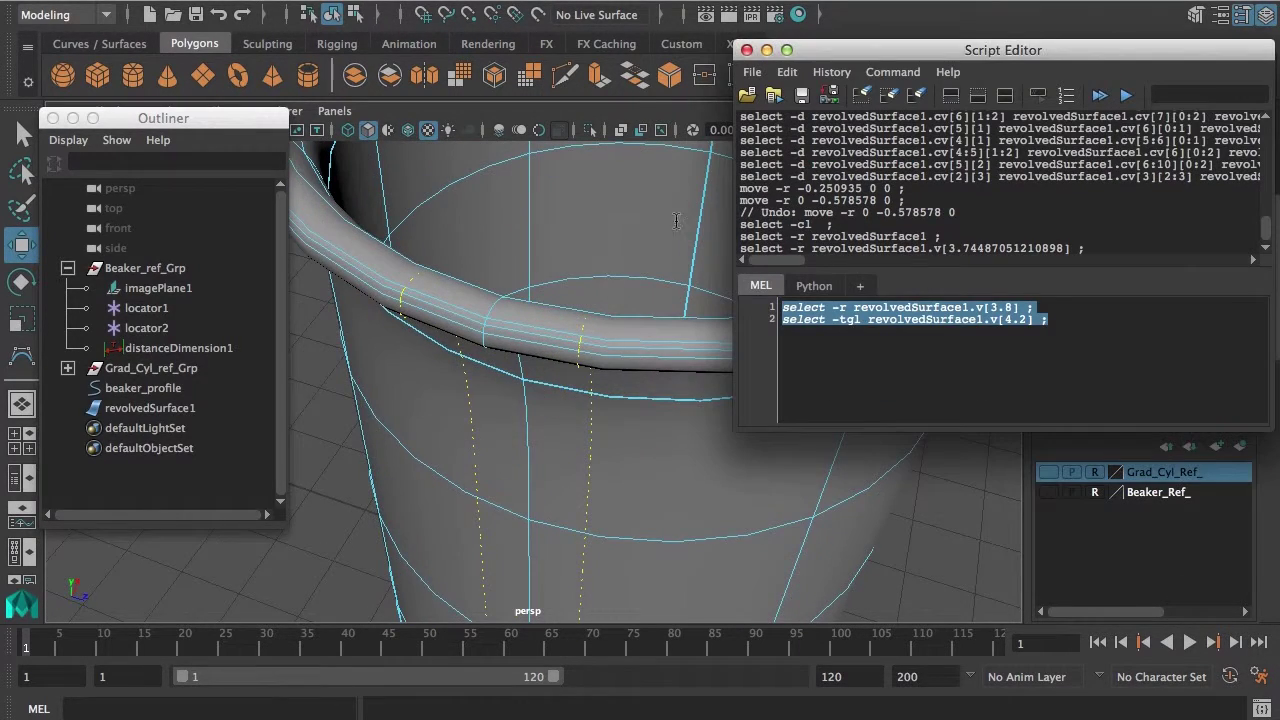
alt+drag(595, 405, 632, 296)
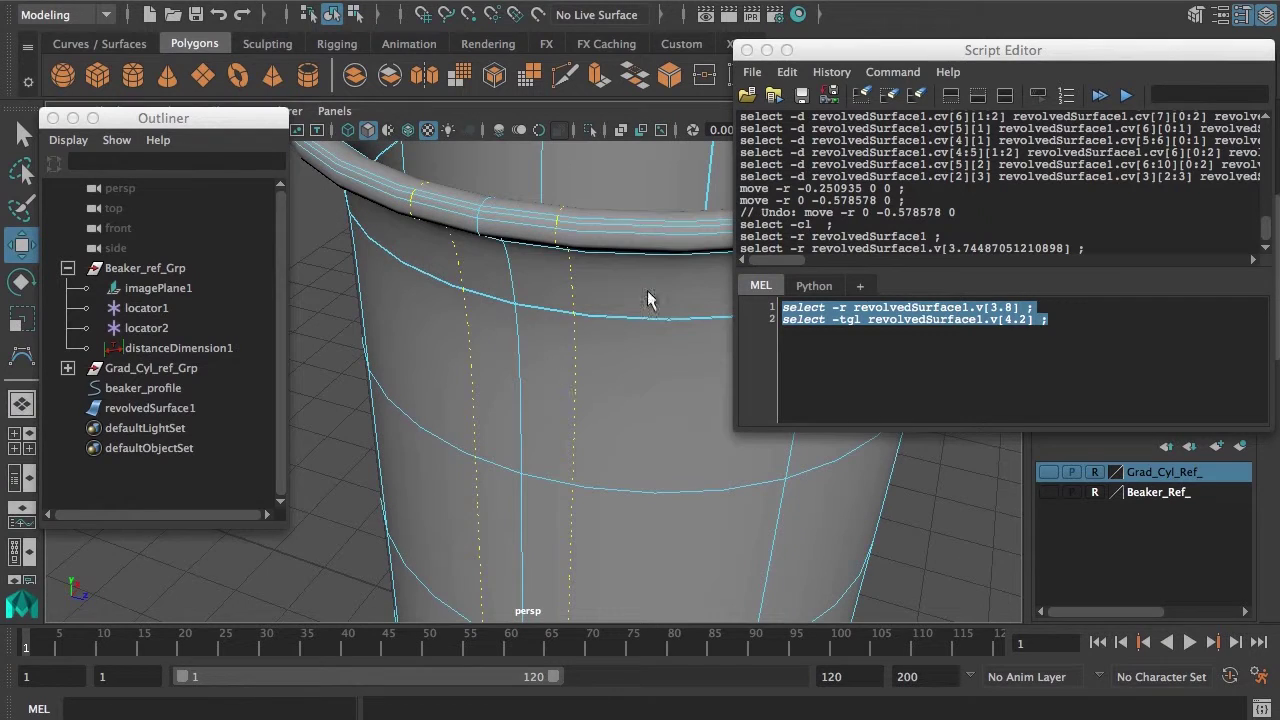
click(746, 49)
alt+drag(671, 357, 597, 205)
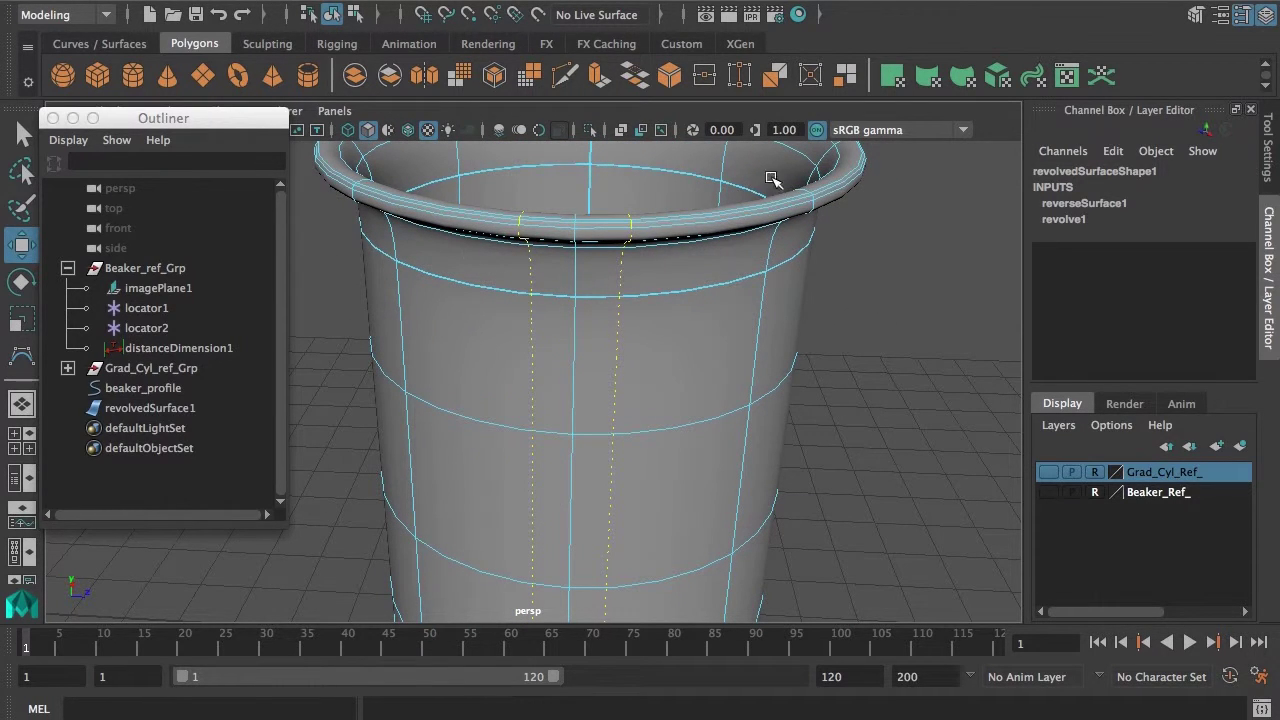
- Insert isoparms into the beaker surface at the two selected locations
key(space)
click(822, 212)
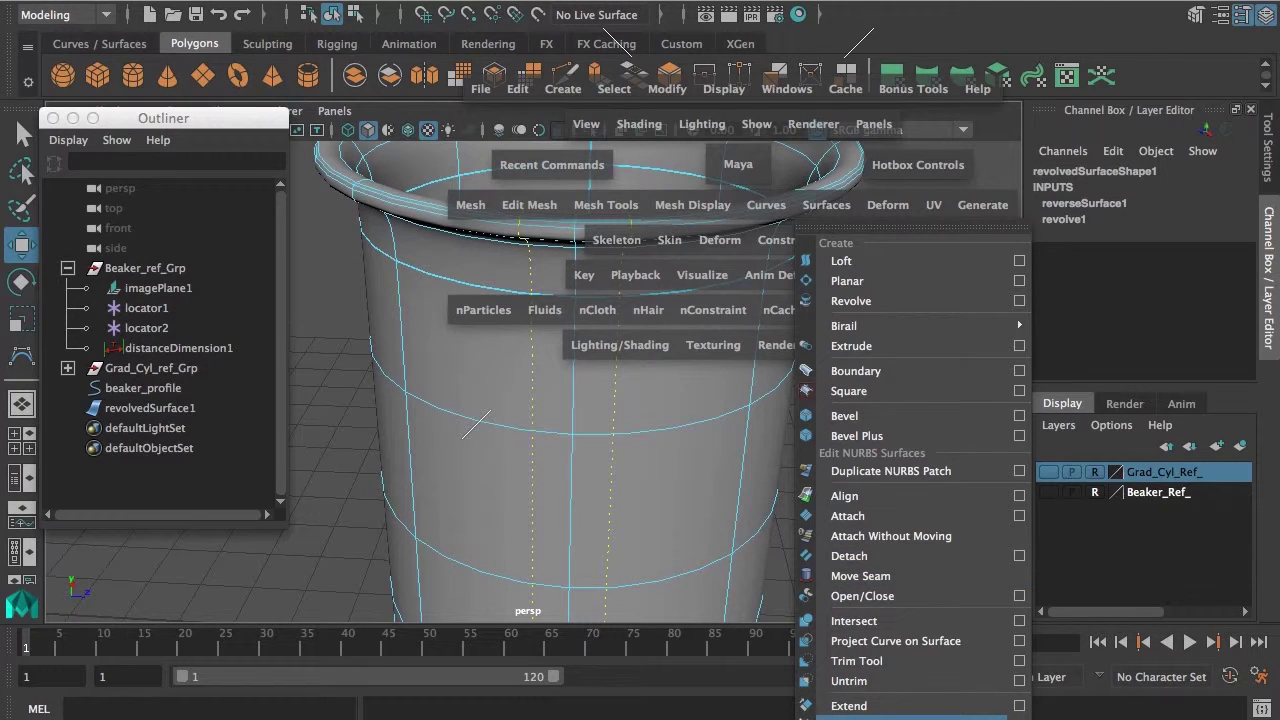
click(900, 717)
alt+drag(574, 454, 557, 349)
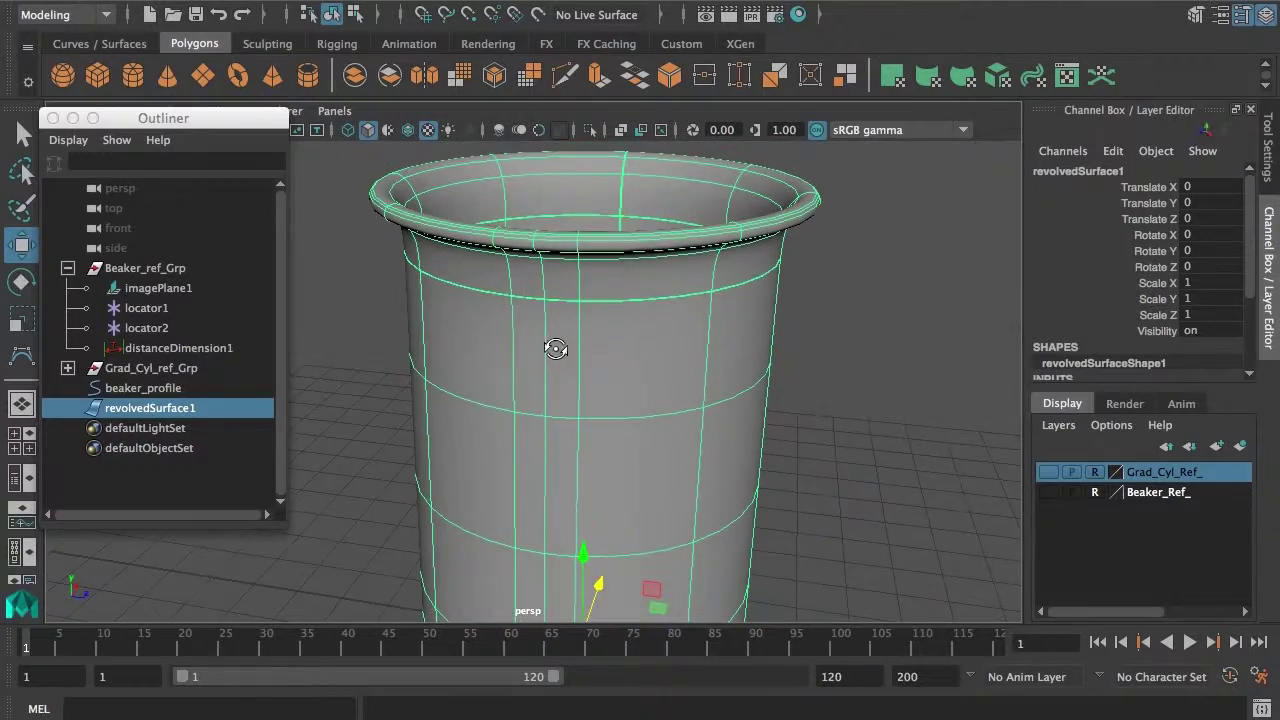
- Show the surface's control vertices and select only the rim ones on the centre isoparm between the two inserted isoparms
right_click(596, 291)
click(475, 291)
alt+drag(600, 300, 626, 307)
drag(500, 223, 562, 345)
alt+drag(634, 272, 574, 275)
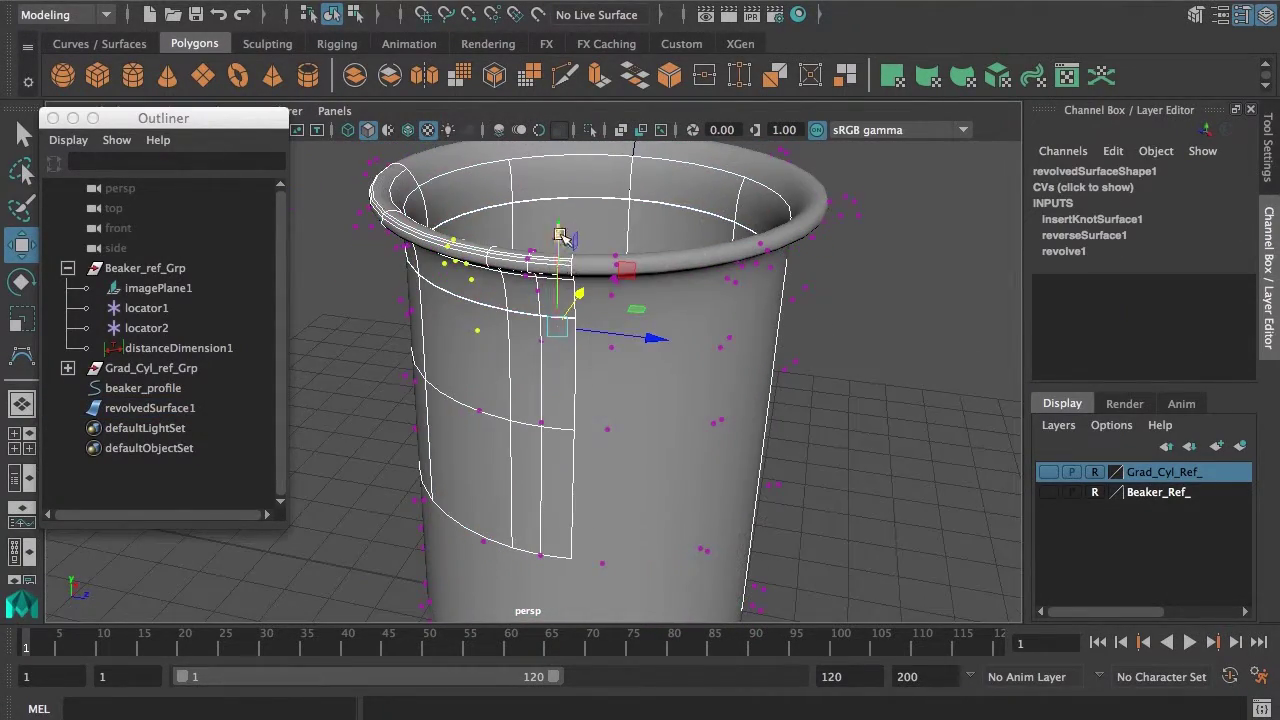
shift+drag(587, 229, 690, 435)
- Pull the selected rim control vertices outward into a pointed pouring spout and return the surface to object mode
alt+drag(600, 400, 520, 437)
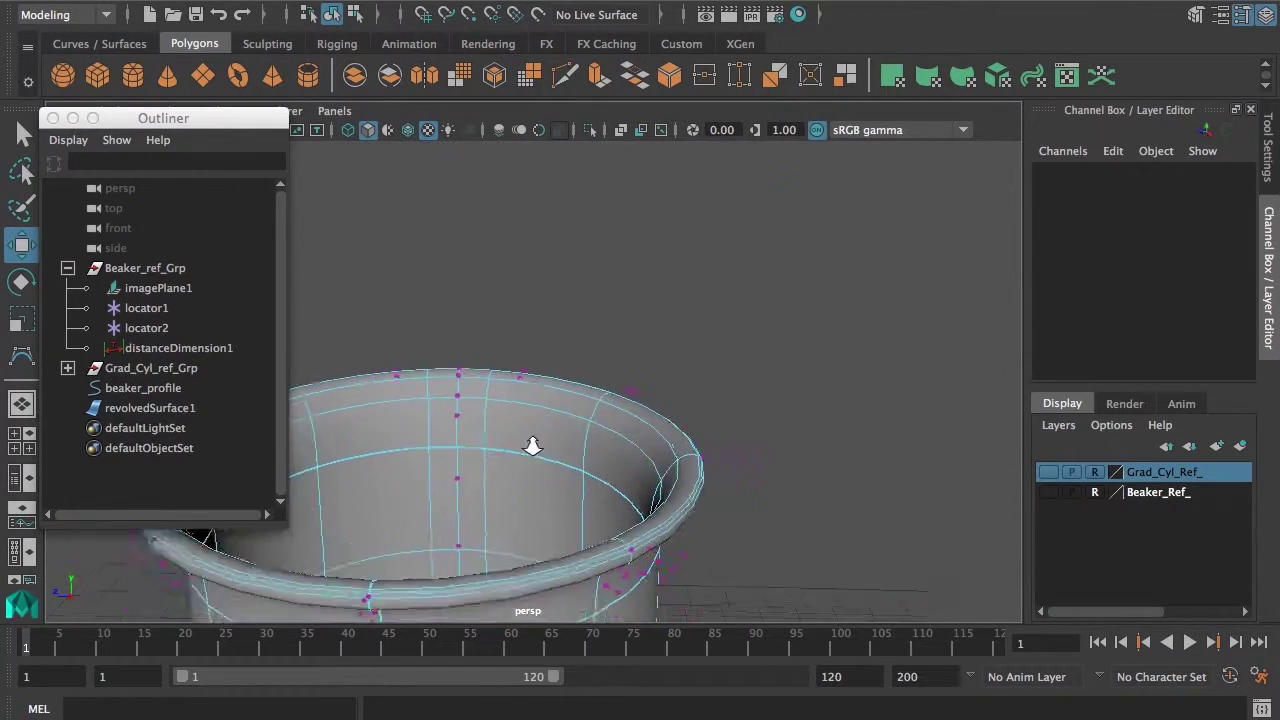
alt+drag(532, 446, 461, 425)
alt+drag(461, 425, 614, 432)
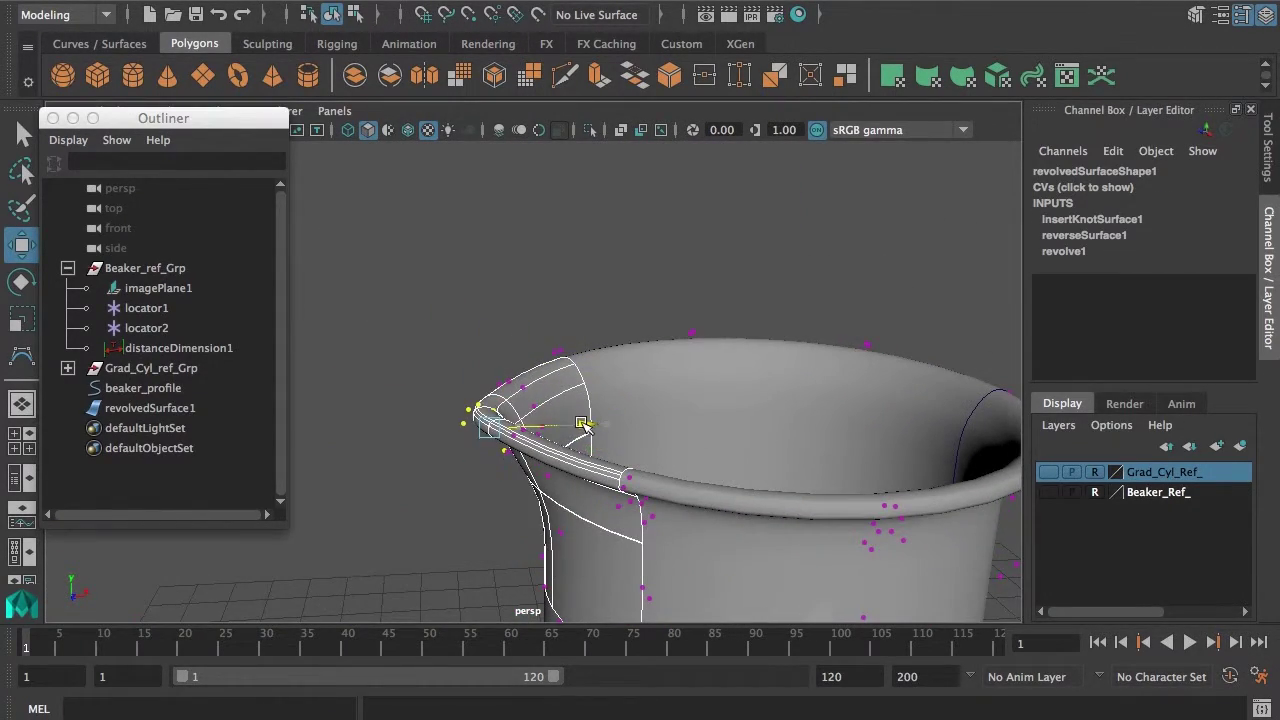
key(r)
key(w)
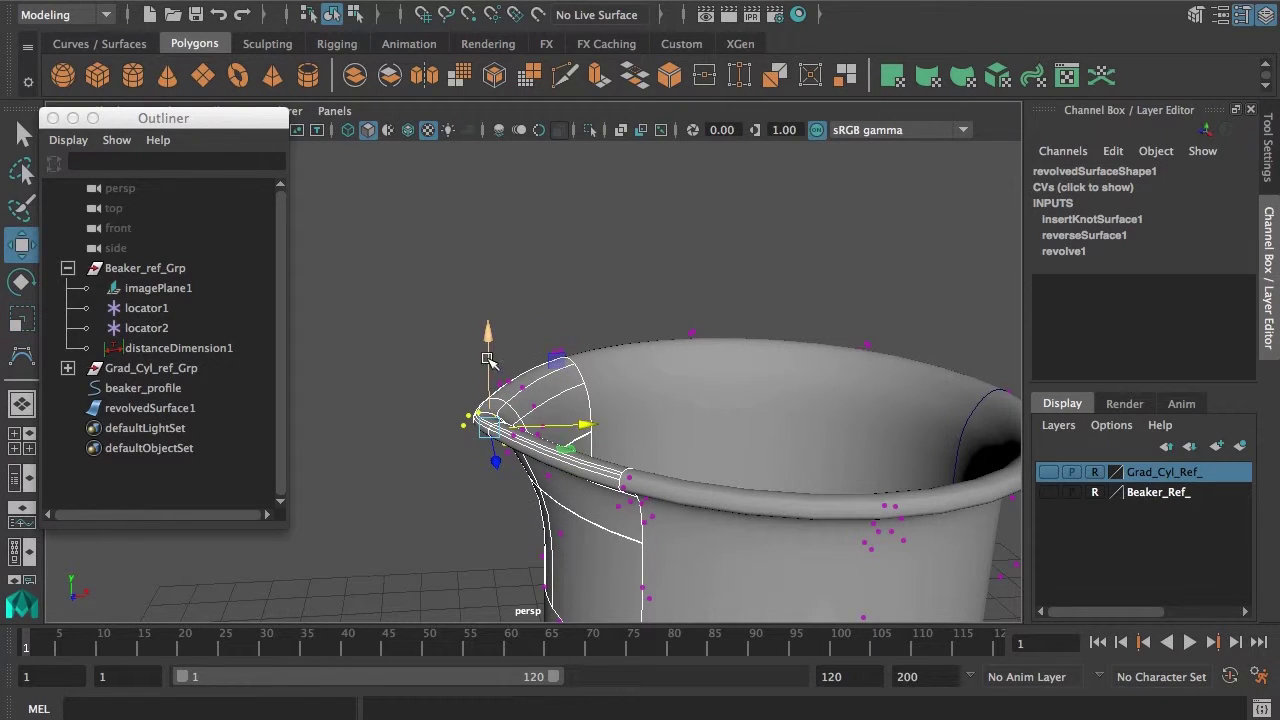
alt+drag(495, 392, 715, 425)
drag(722, 277, 589, 461)
right_drag(640, 443, 670, 415)
alt+drag(650, 425, 622, 437)
- Select the beaker_profile curve and try moving its control vertices below the rim inward to test how the revolved surface follows
click(97, 390)
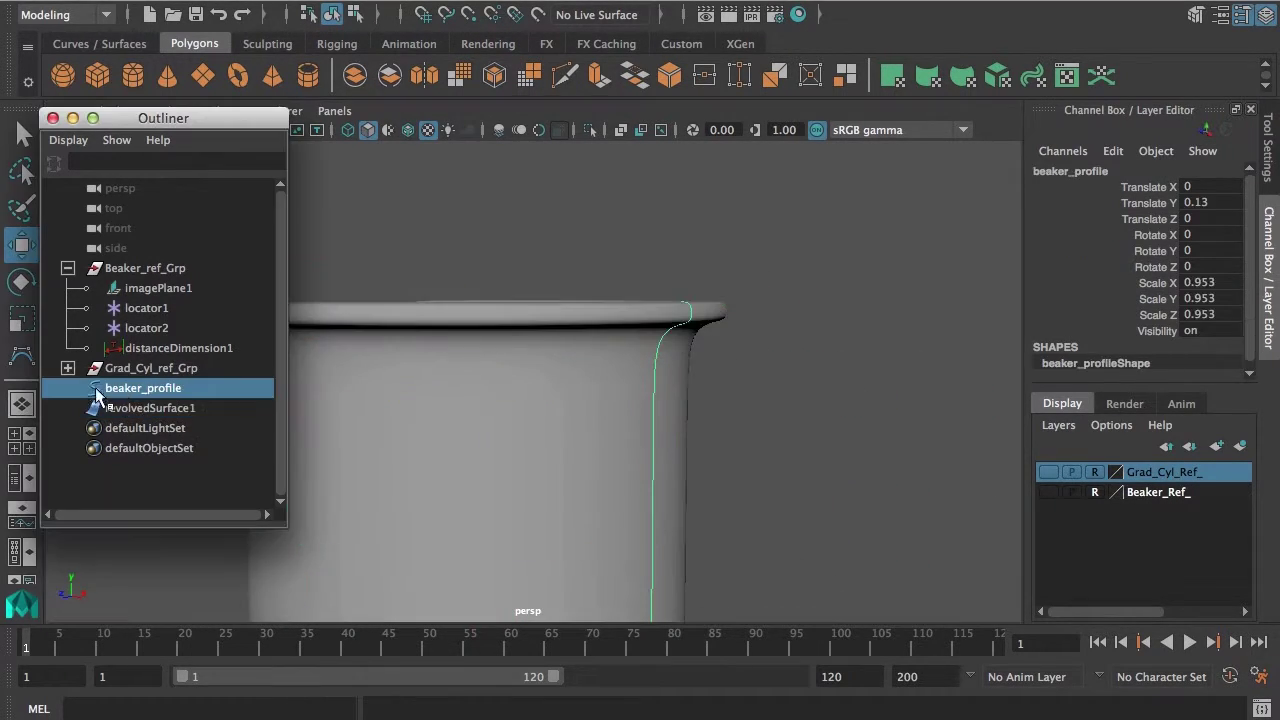
alt+drag(508, 401, 673, 360)
click(150, 409)
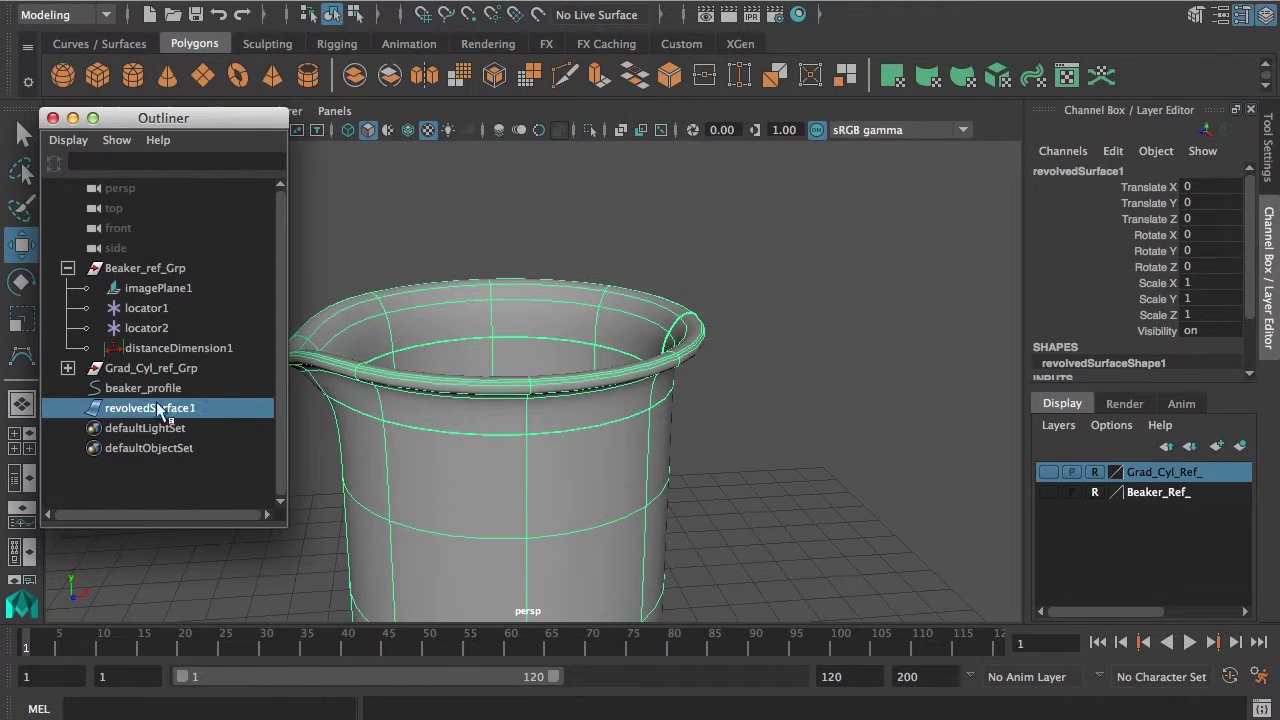
click(158, 391)
mouse_move(515, 402)
alt+mouse_down()
mouse_move(541, 402)
mouse_move(517, 381)
alt+mouse_up()
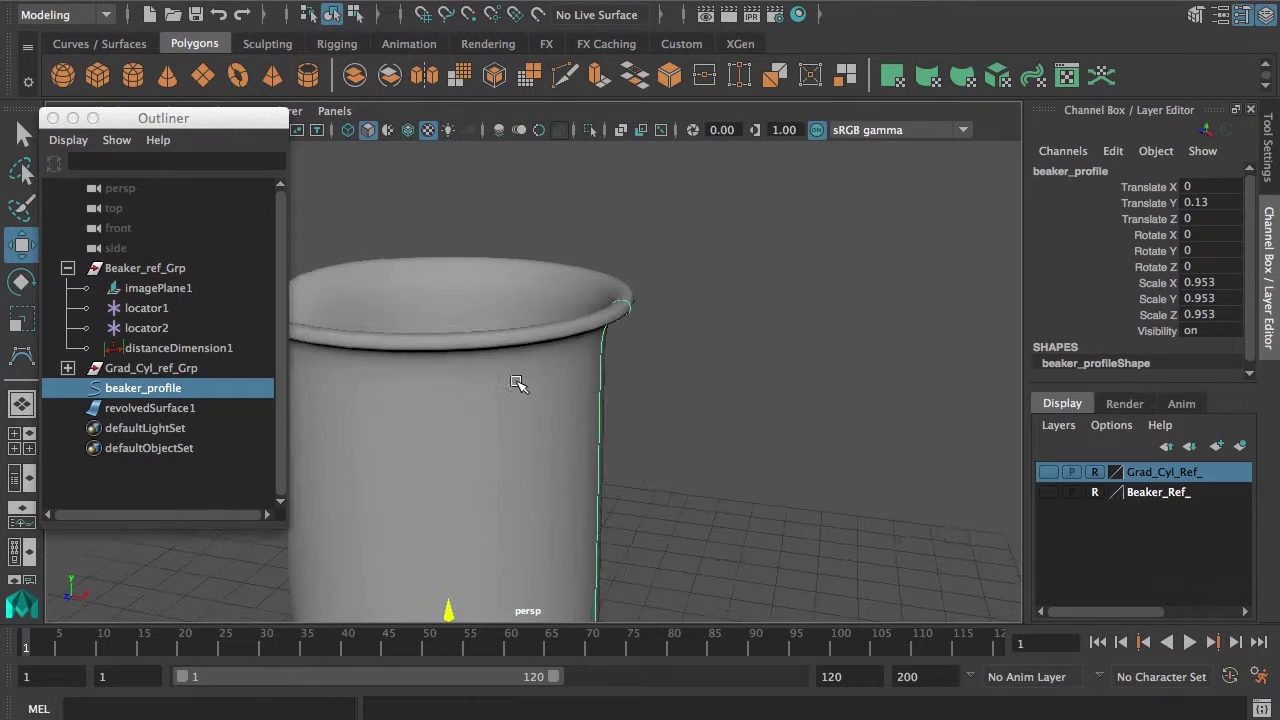
alt+right_drag(517, 381, 657, 340)
alt+drag(657, 345, 612, 491)
alt+drag(514, 346, 608, 497)
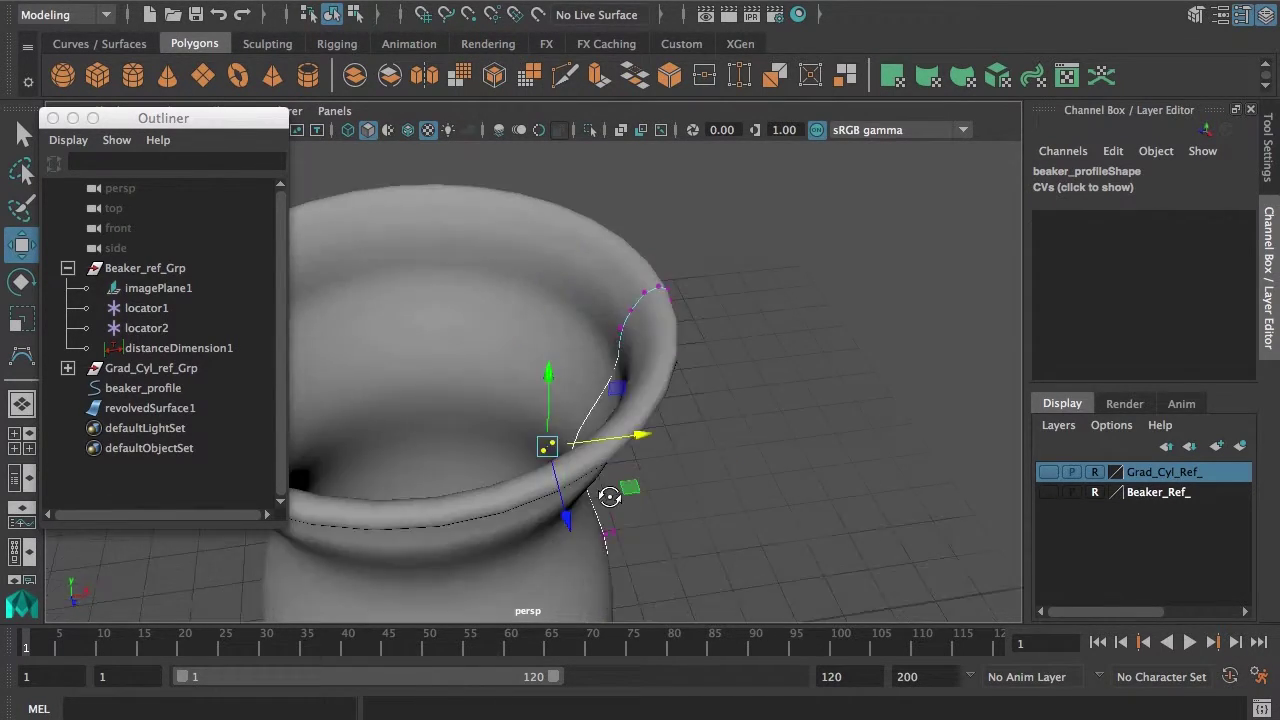
alt+right_drag(608, 497, 530, 457)
alt+drag(530, 457, 523, 423)
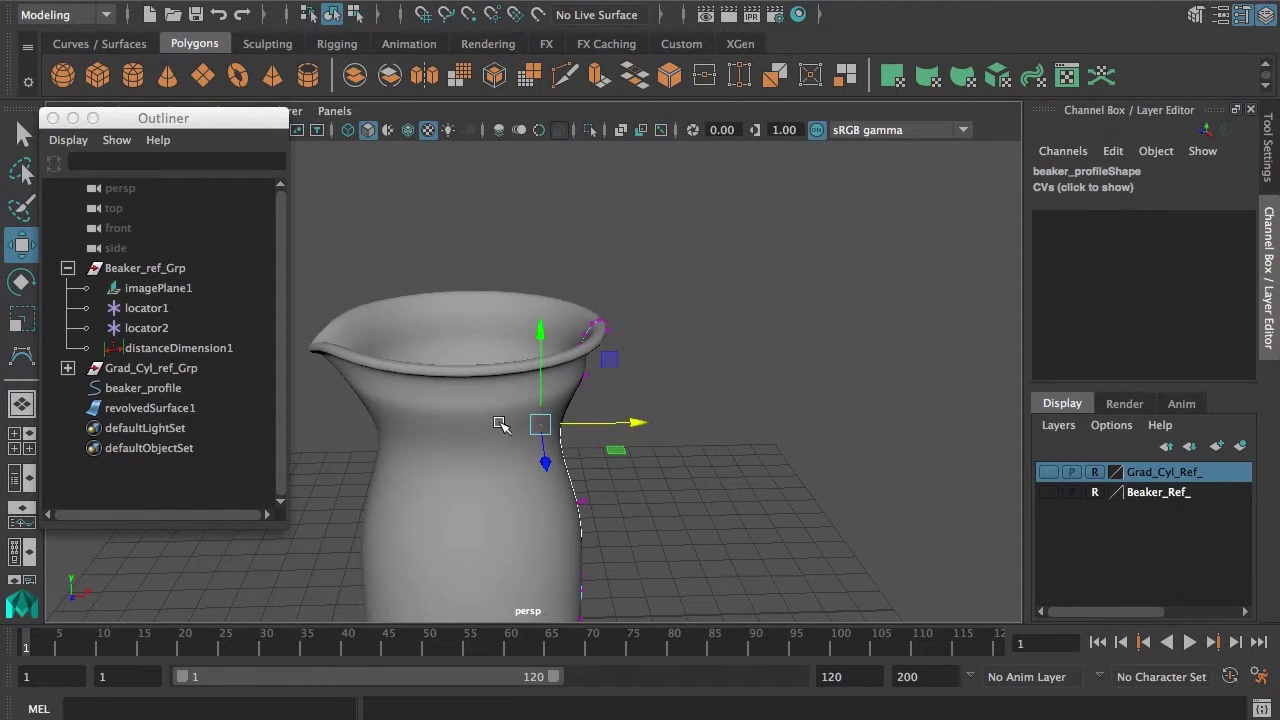
alt+middle_drag(500, 423, 508, 354)
- Try moving the profile curve's control vertex at the beaker's bottom outer corner, and undo the move
alt+right_drag(508, 354, 571, 329)
alt+drag(553, 482, 563, 426)
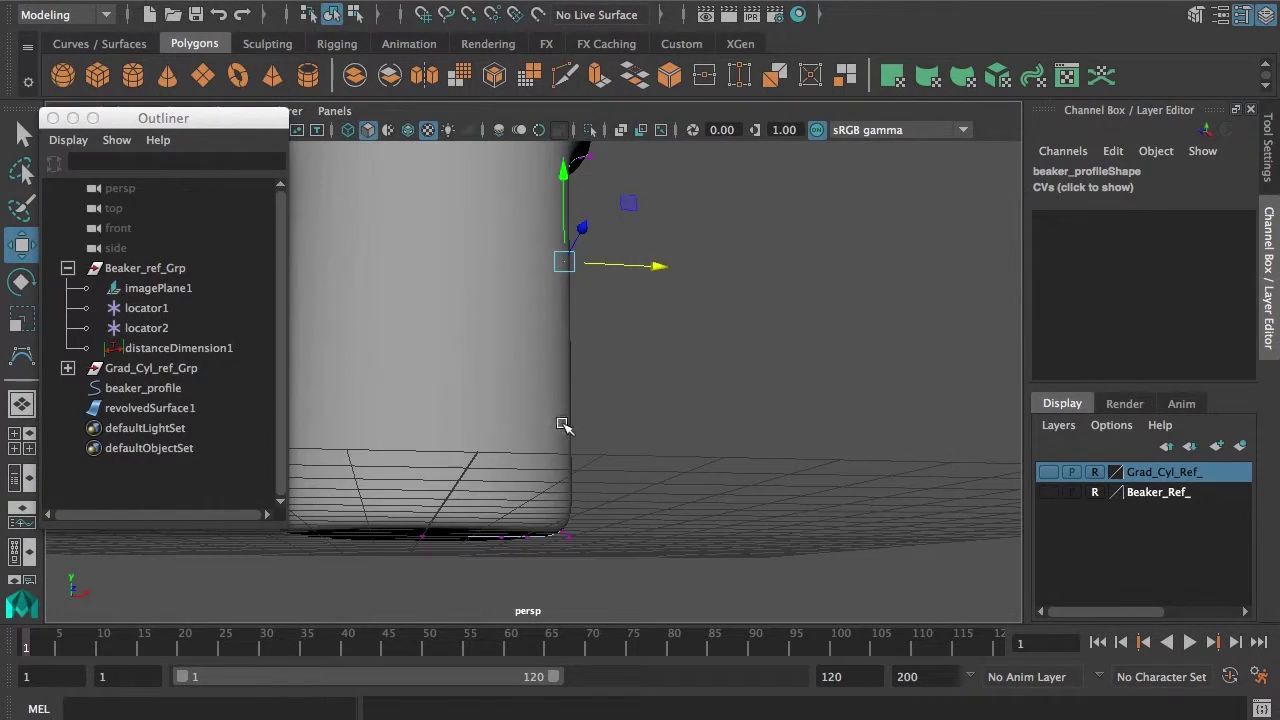
alt+right_drag(563, 426, 568, 386)
alt+drag(657, 380, 586, 437)
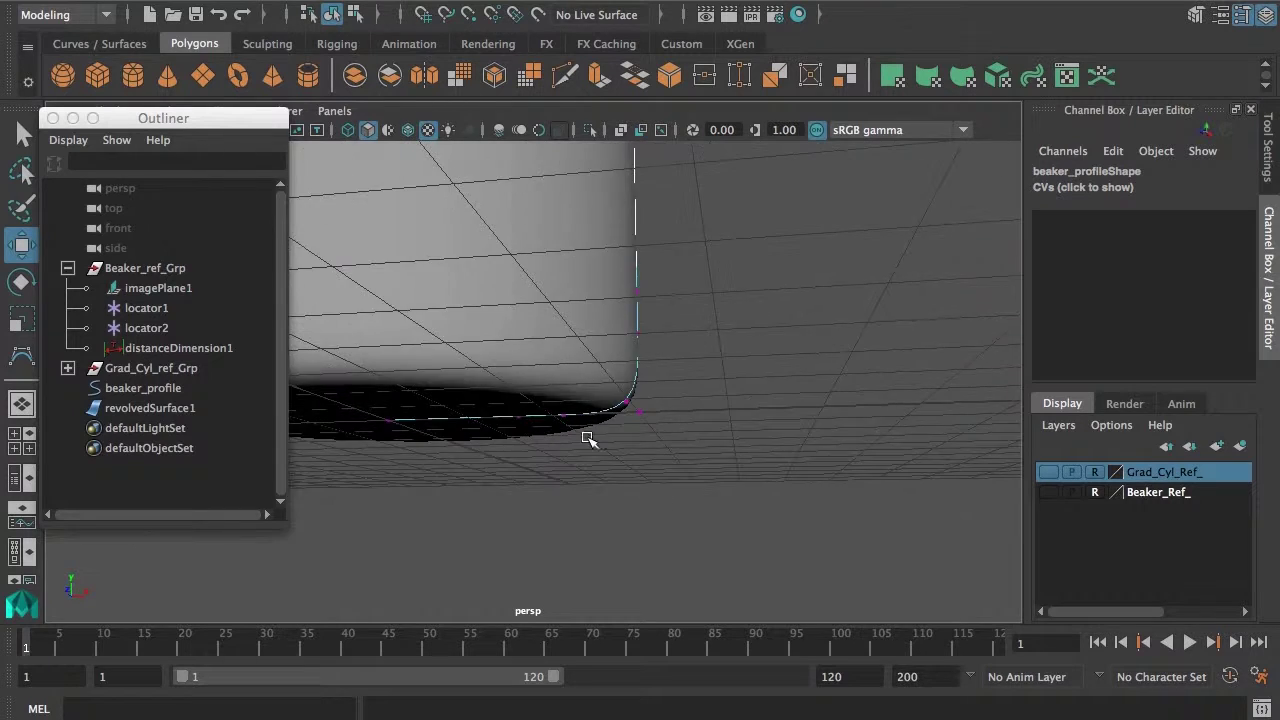
alt+right_drag(586, 437, 770, 455)
alt+drag(770, 455, 806, 490)
drag(737, 418, 805, 474)
key(ctrl+z)
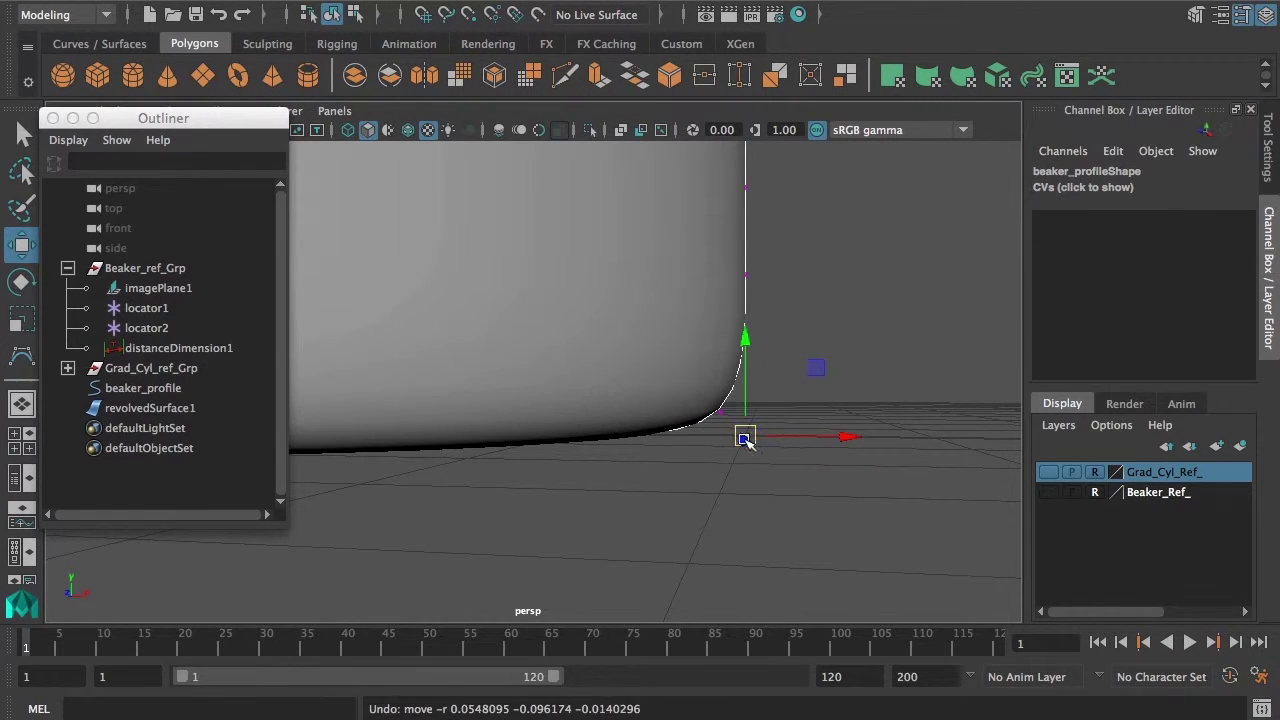
- Try moving the bottom outer corner control vertex up and inward in the XY plane, and undo the move
middle_drag(814, 371, 797, 345)
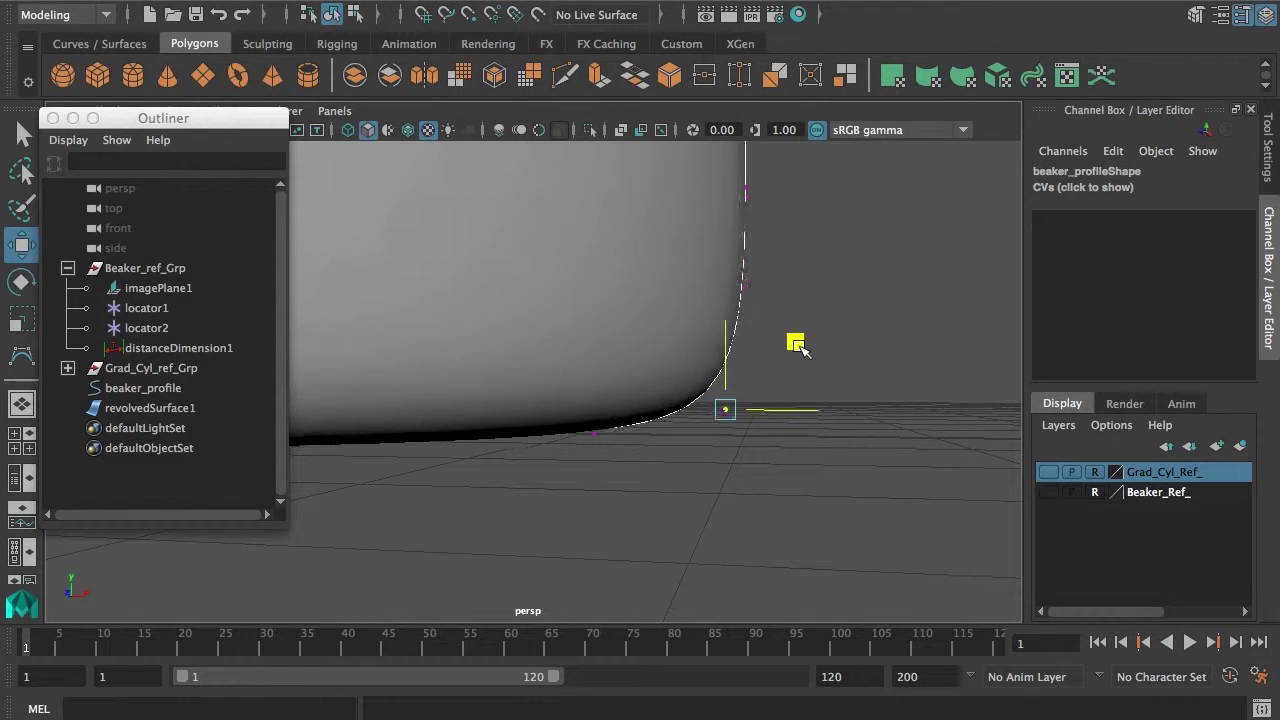
drag(797, 345, 818, 329)
key(ctrl+z)
- In wireframe display, try moving the profile curve's inner and outer bottom corner control vertices together, and undo the move
alt+drag(897, 510, 873, 510)
key(4)
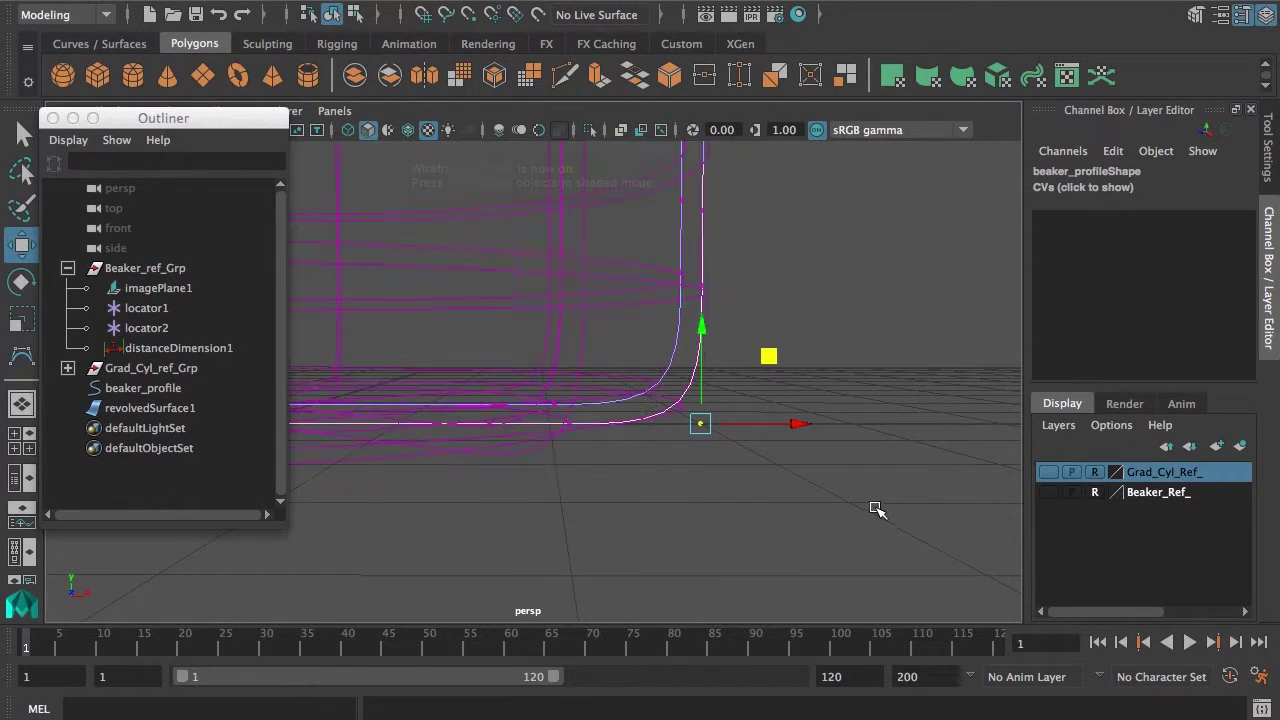
mouse_move(780, 466)
alt+mouse_down()
mouse_move(774, 486)
mouse_move(768, 468)
alt+mouse_up()
drag(668, 346, 836, 504)
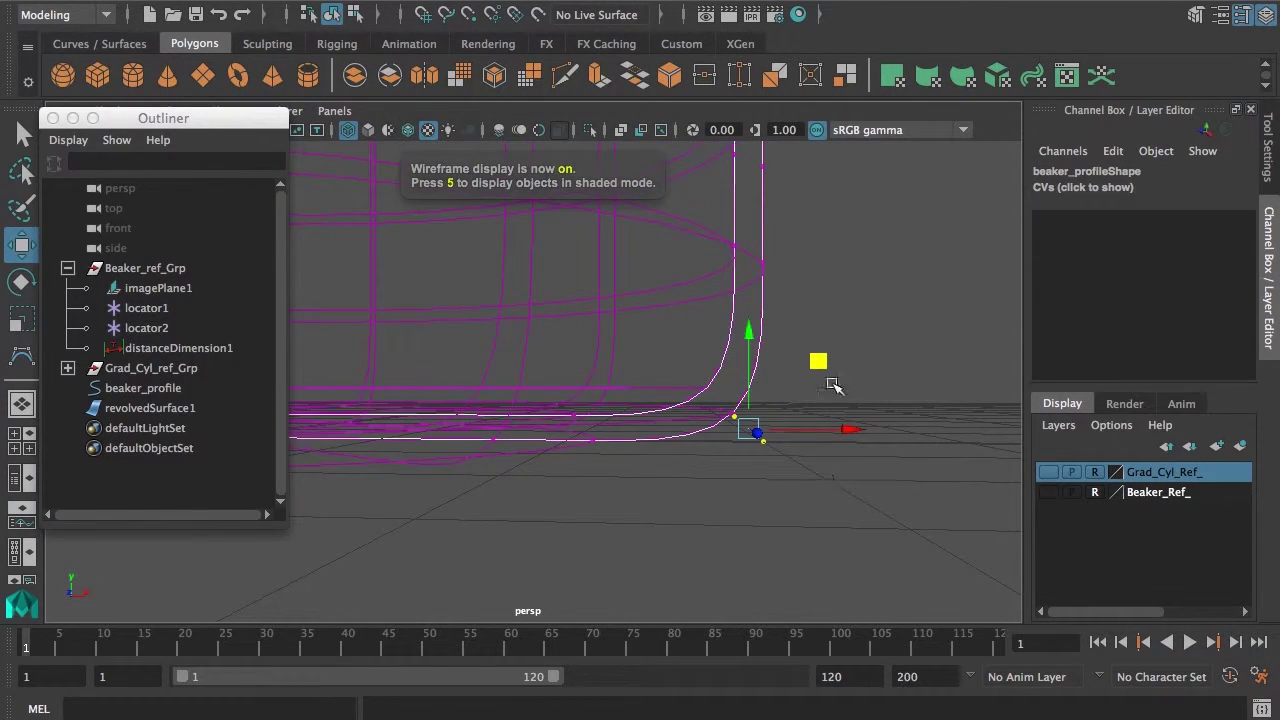
drag(819, 360, 858, 347)
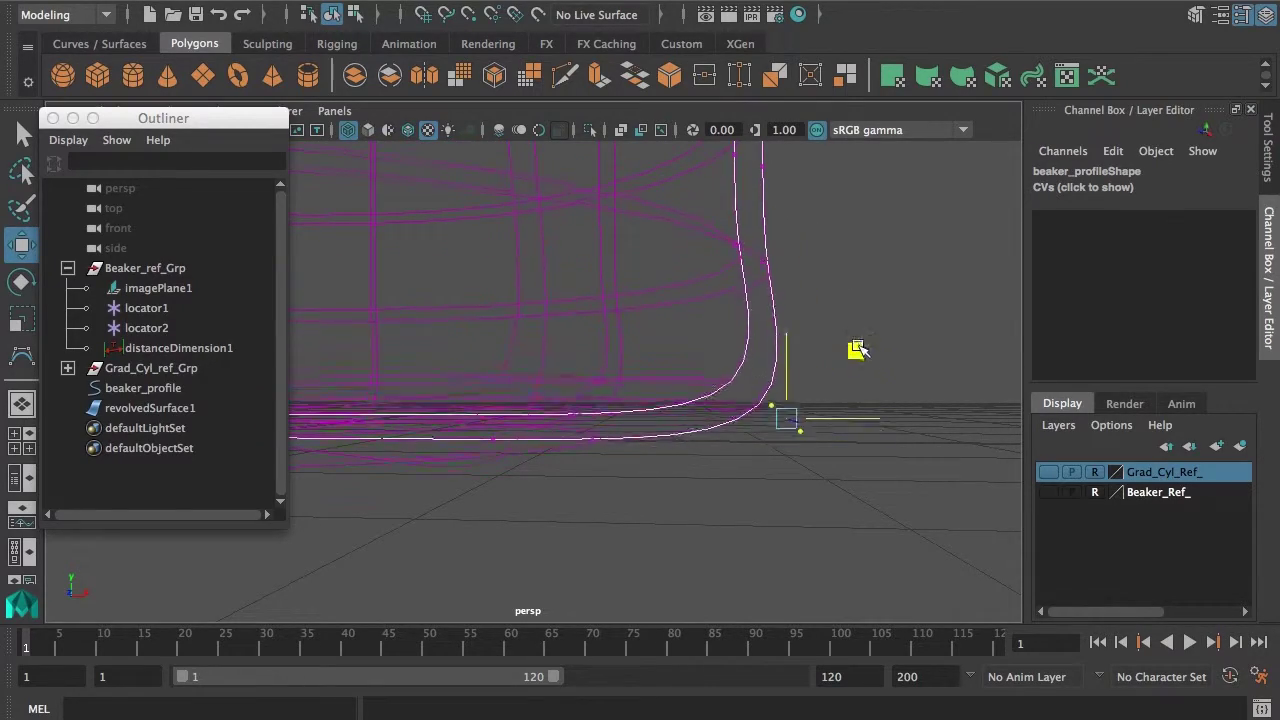
key(ctrl+z)
- Select revolvedSurface1, return to shaded display, and show the surface's control vertices around the rim with the Move tool's settings open
alt+drag(889, 509, 604, 497)
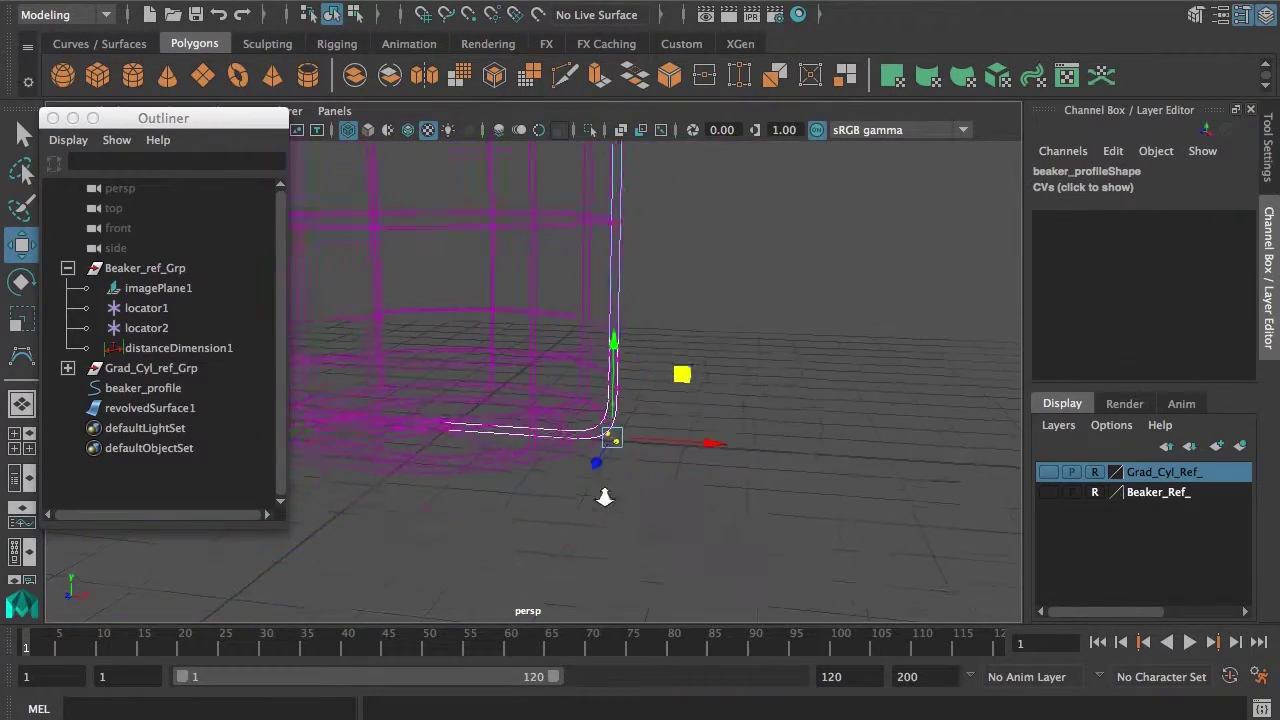
alt+middle_drag(604, 497, 637, 564)
alt+drag(697, 523, 648, 572)
alt+middle_drag(651, 487, 674, 545)
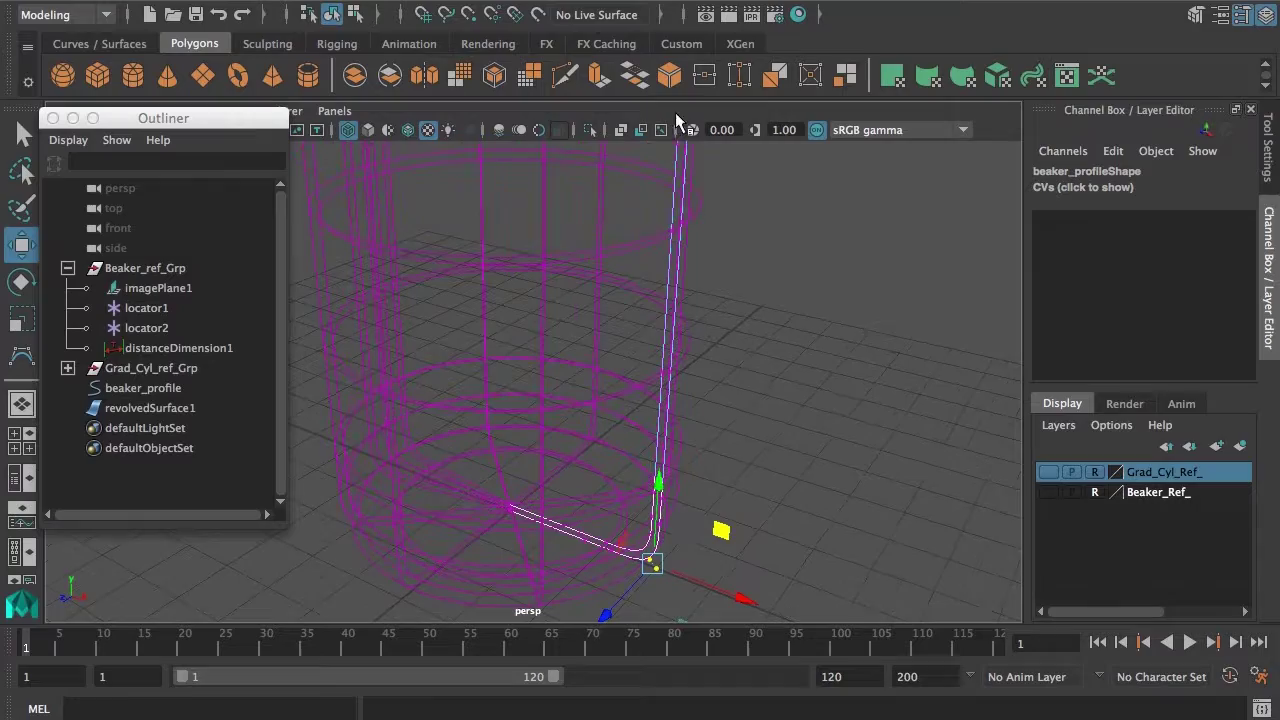
click(647, 247)
alt+right_drag(729, 318, 632, 292)
alt+drag(632, 292, 560, 308)
alt+middle_drag(552, 304, 580, 366)
alt+drag(470, 350, 420, 351)
alt+right_drag(420, 351, 520, 352)
alt+middle_drag(520, 352, 630, 398)
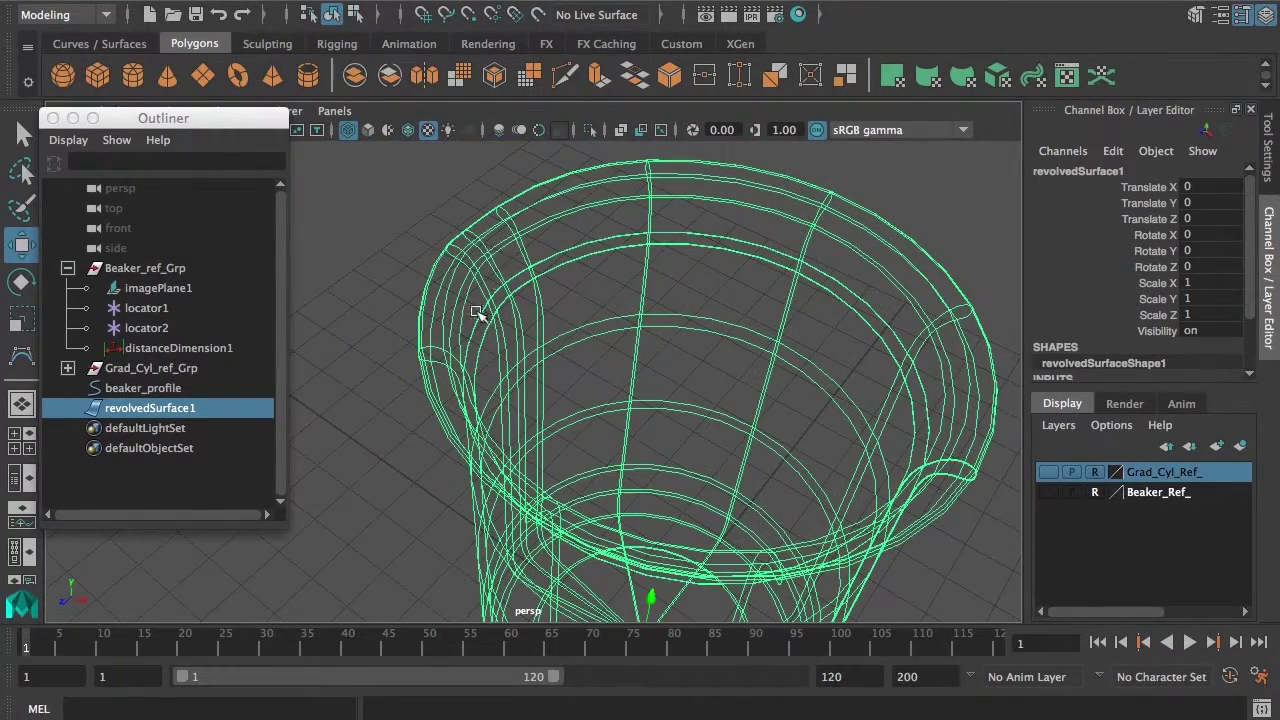
key(5)
alt+drag(634, 351, 566, 268)
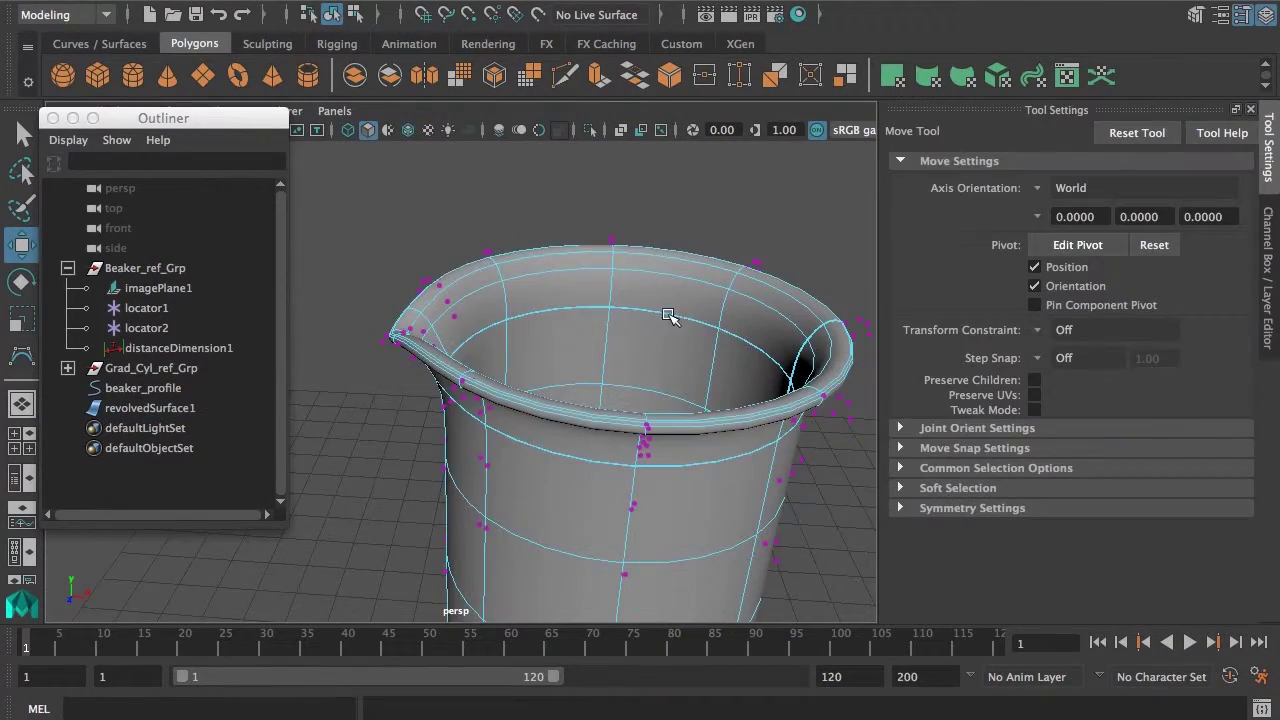
- Set the Move tool's symmetry to Object Z
alt+drag(616, 319, 534, 291)
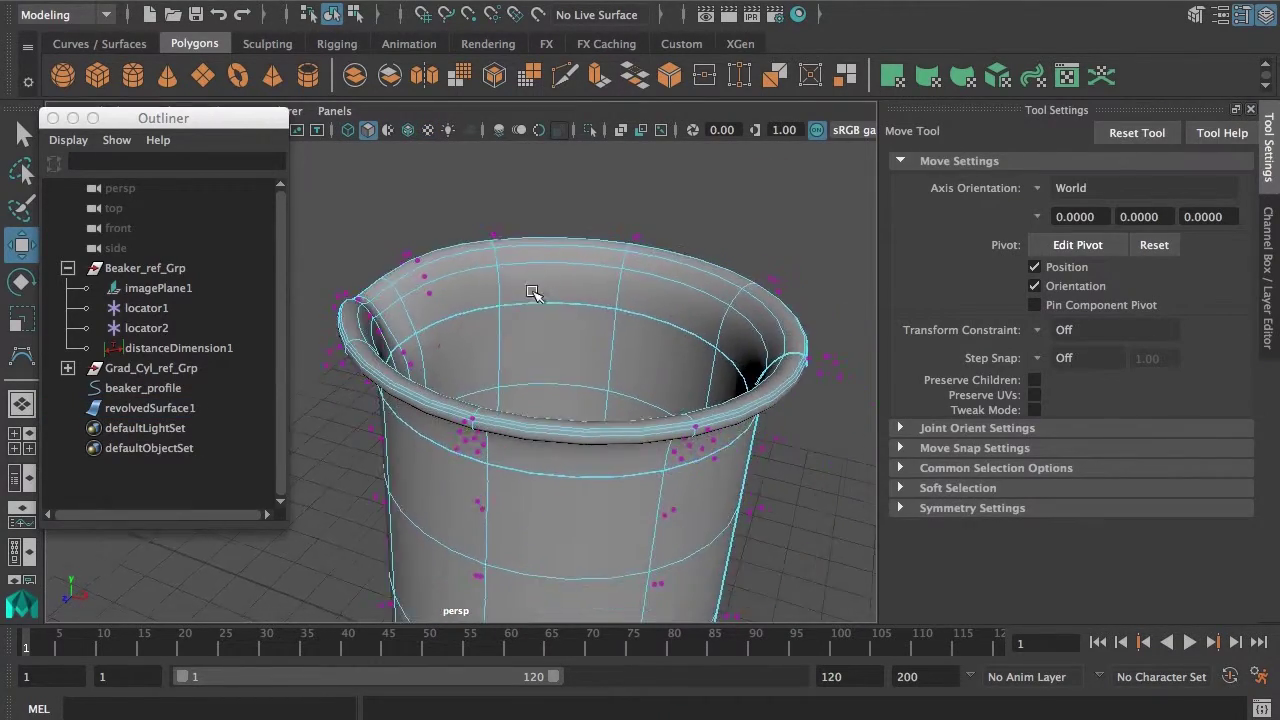
alt+right_drag(534, 291, 611, 315)
mouse_move(614, 313)
alt+mouse_down()
mouse_move(562, 310)
mouse_move(590, 305)
alt+mouse_up()
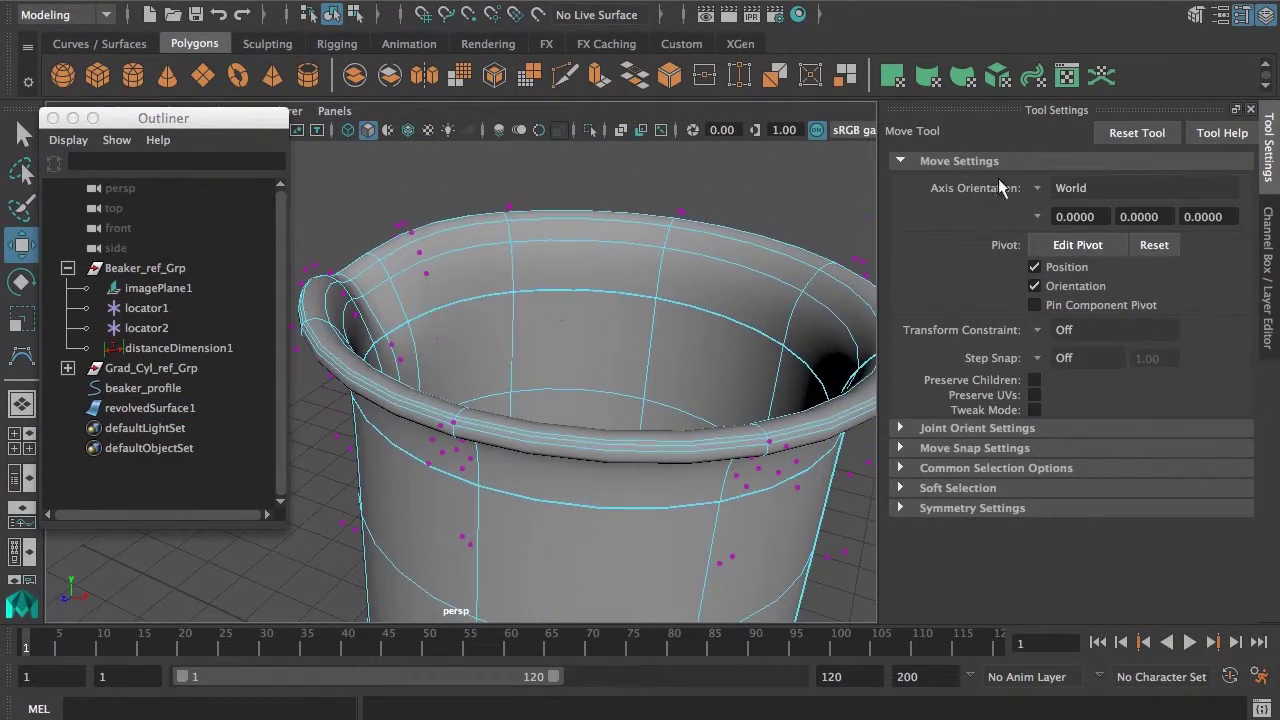
click(951, 510)
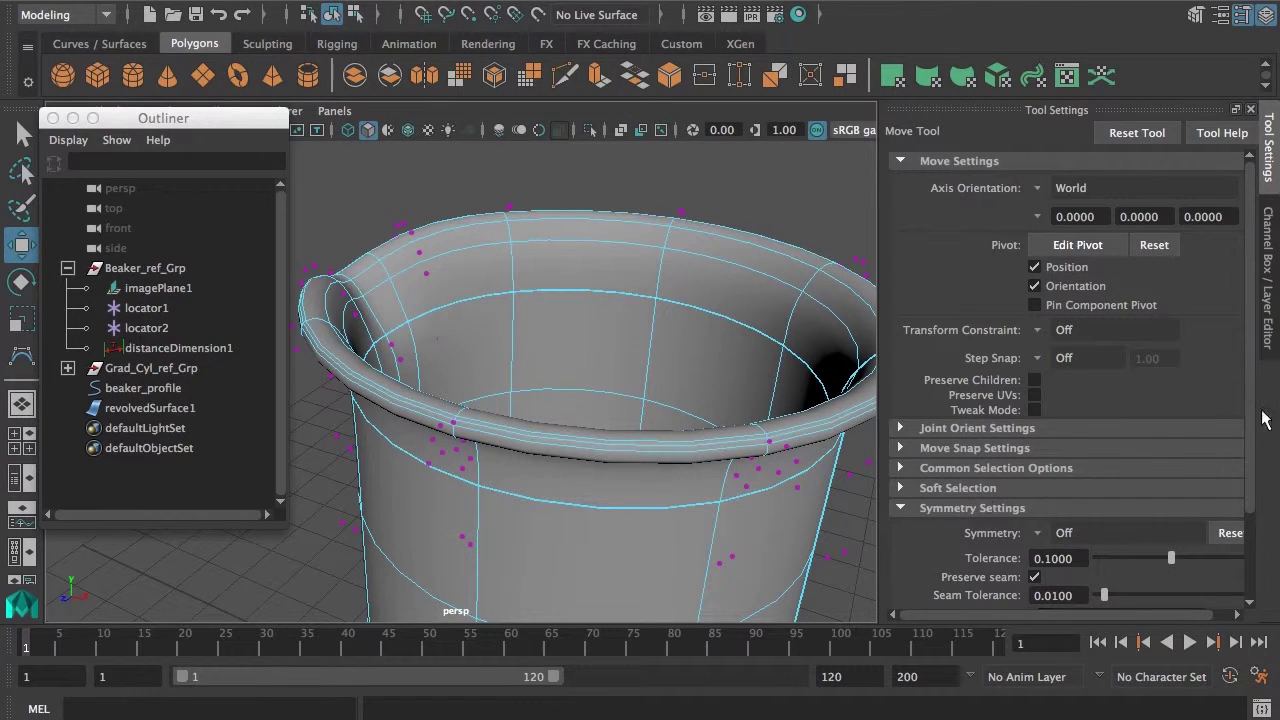
drag(1254, 397, 1263, 500)
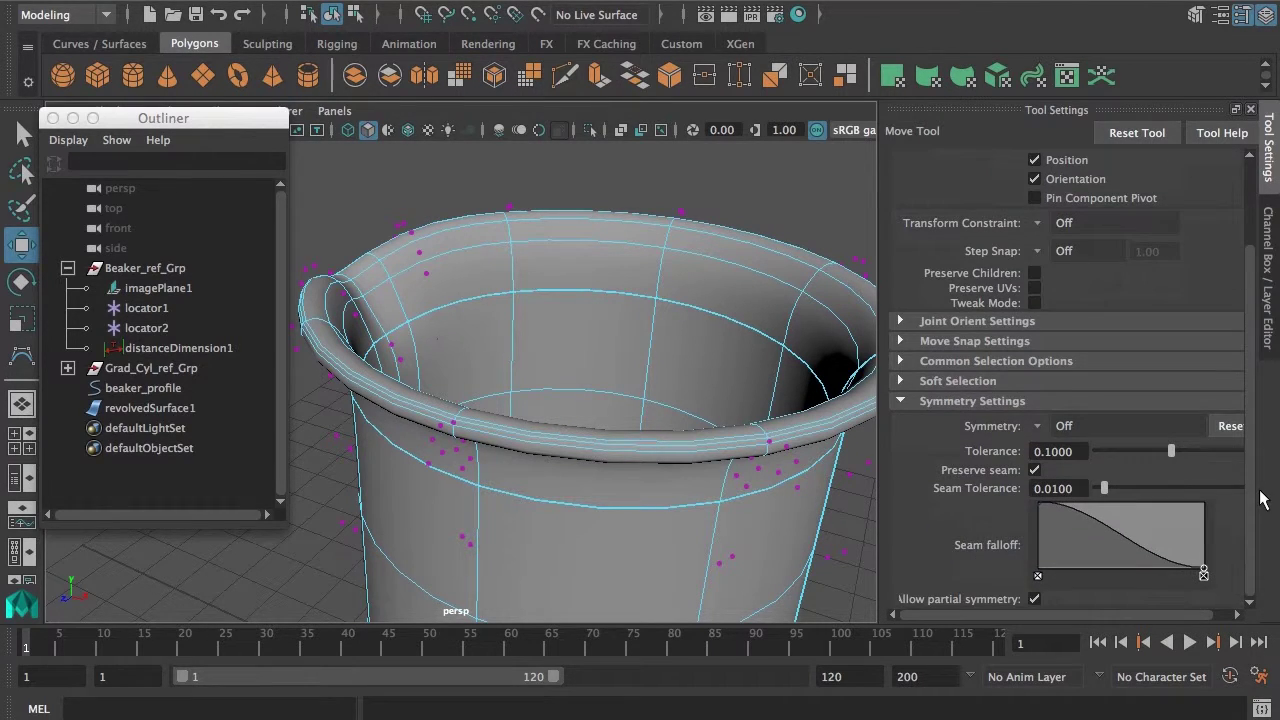
click(1039, 426)
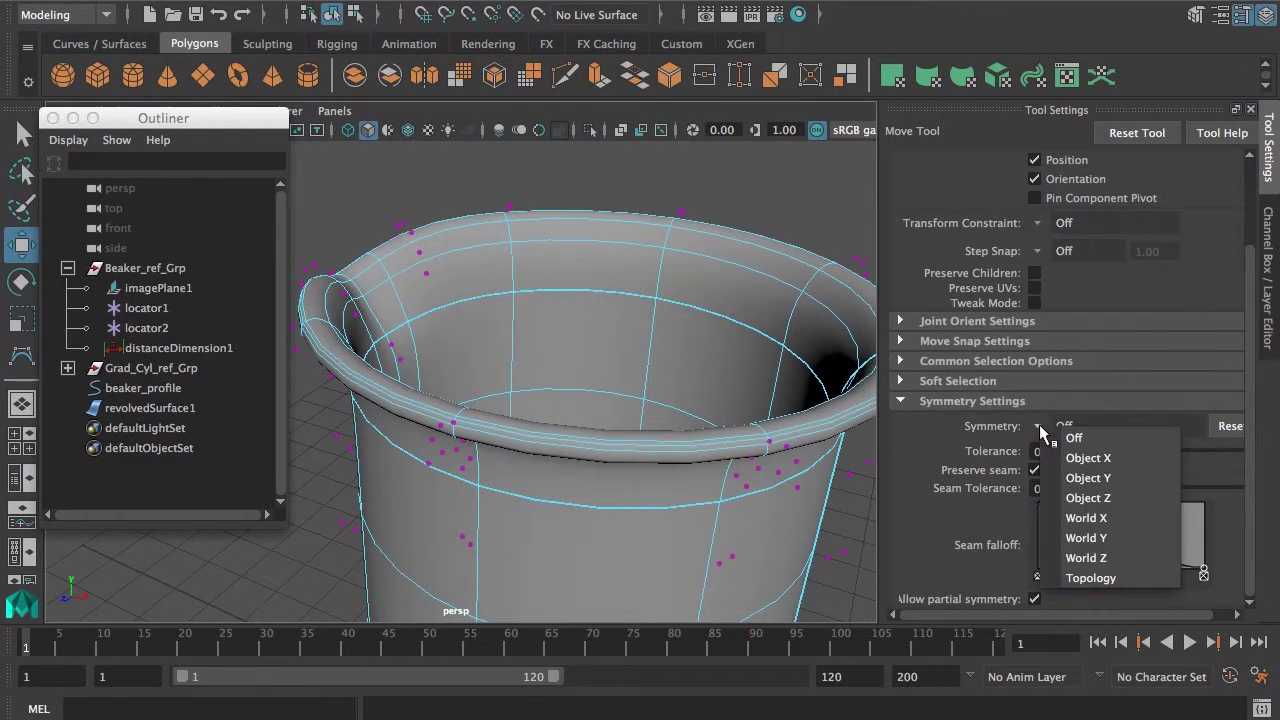
click(1106, 497)
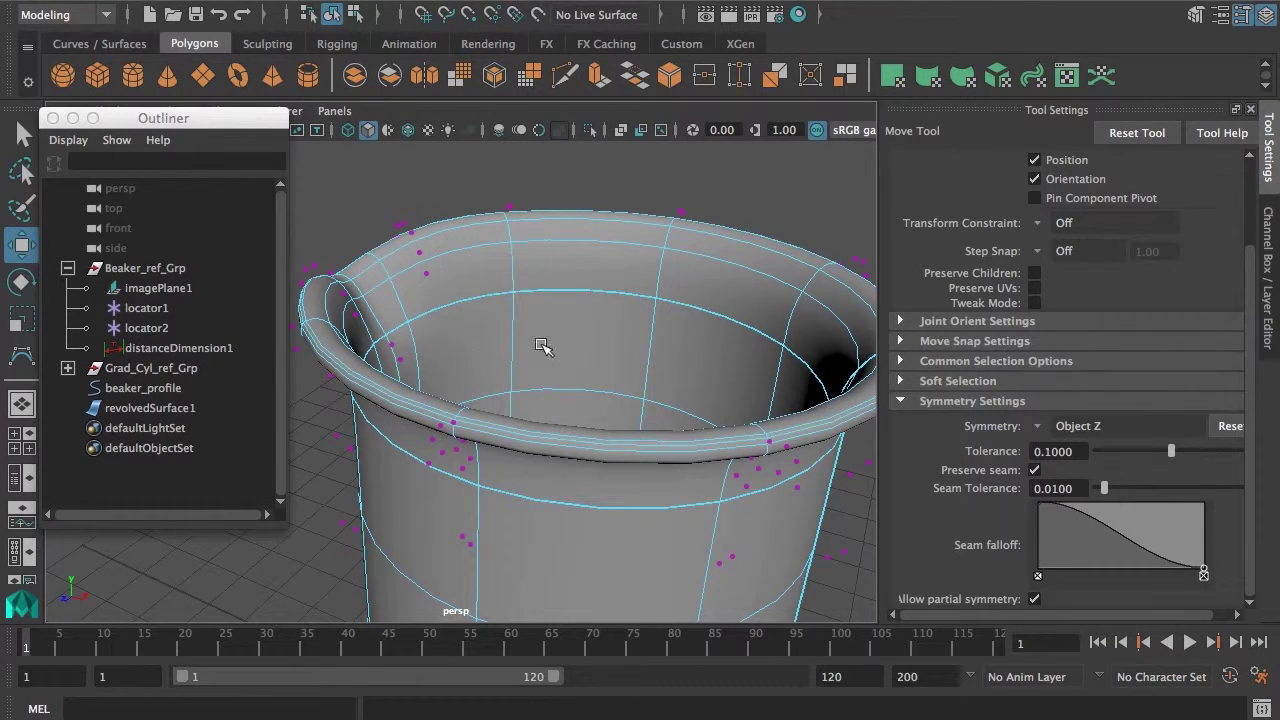
- Select the rim control vertices beside the pouring spout and move them symmetrically toward the spout along the Z axis
alt+drag(541, 345, 509, 417)
alt+middle_drag(509, 417, 526, 446)
scroll(526, 446, up, 2)
scroll(508, 461, down, 6)
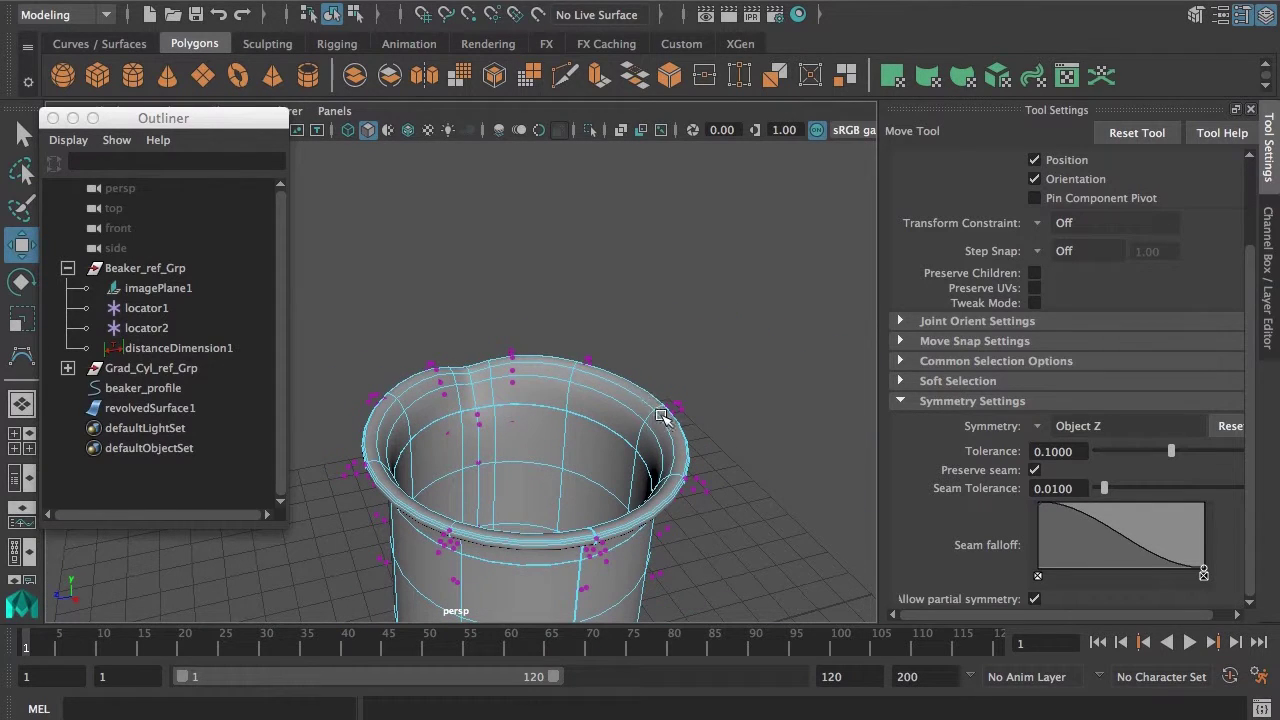
scroll(440, 323, up, 5)
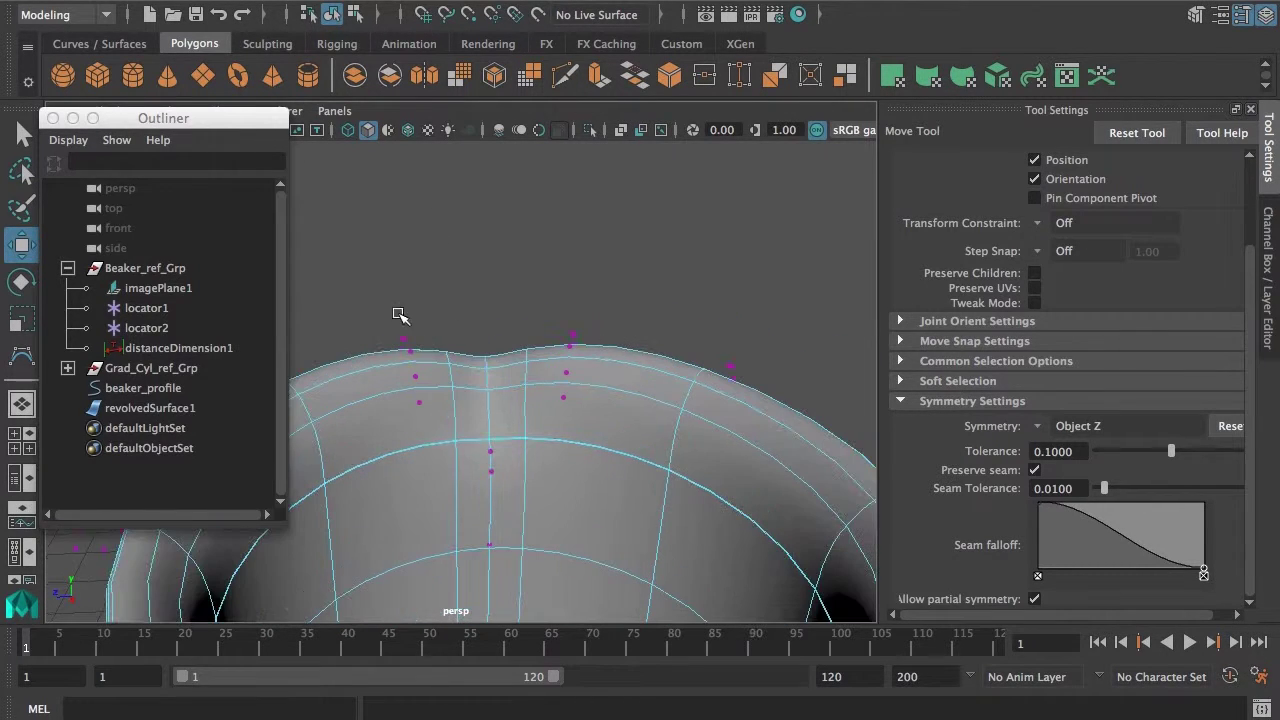
drag(380, 302, 431, 428)
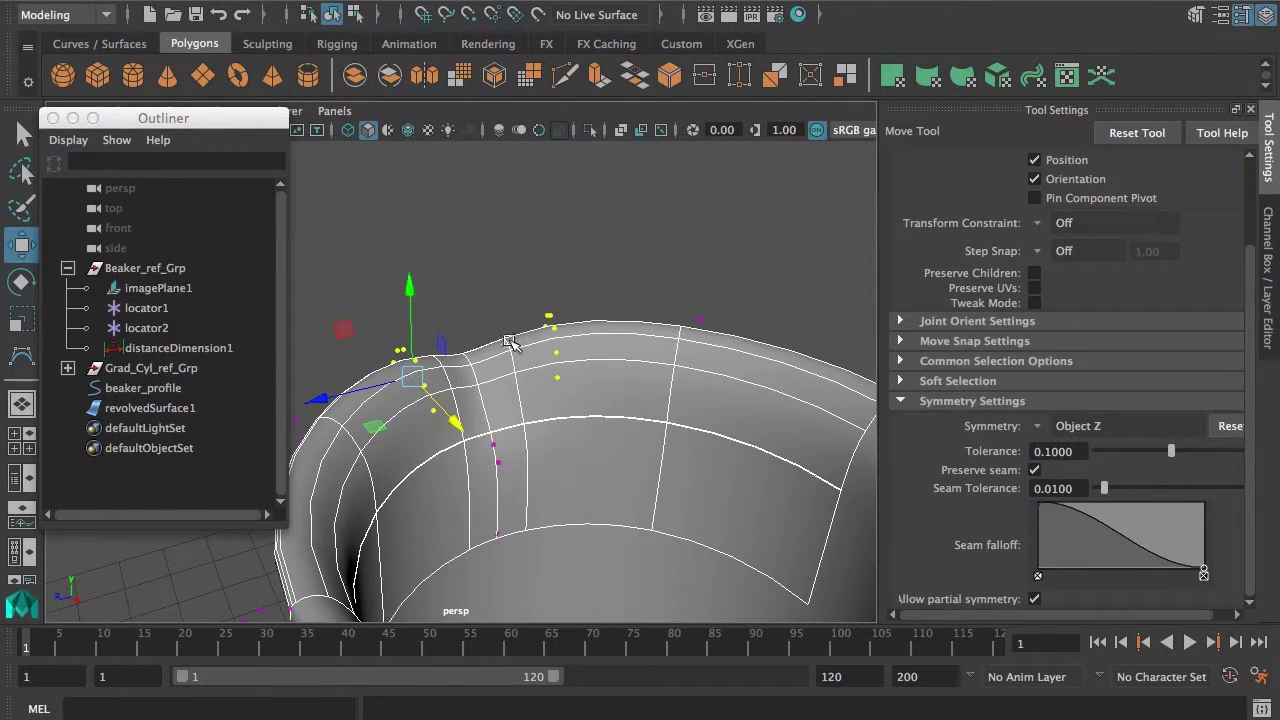
alt+drag(583, 402, 846, 384)
drag(605, 379, 593, 381)
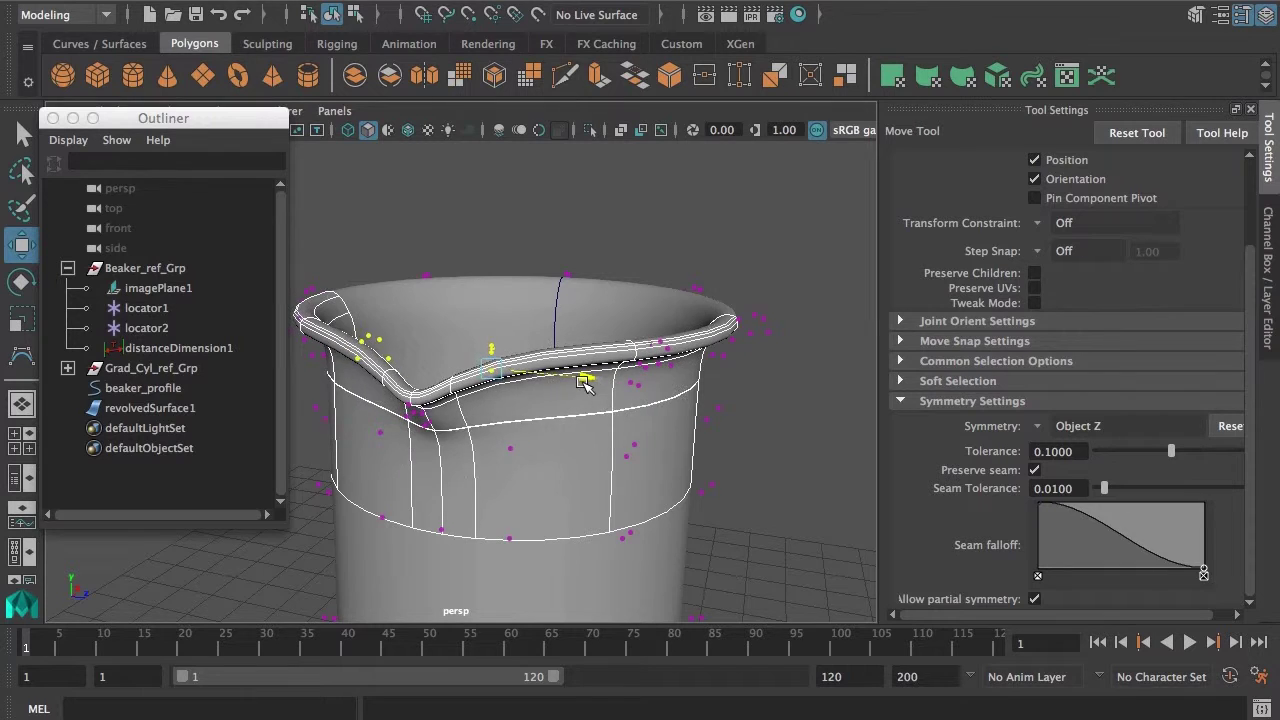
scroll(538, 421, up, 2)
alt+drag(506, 428, 582, 414)
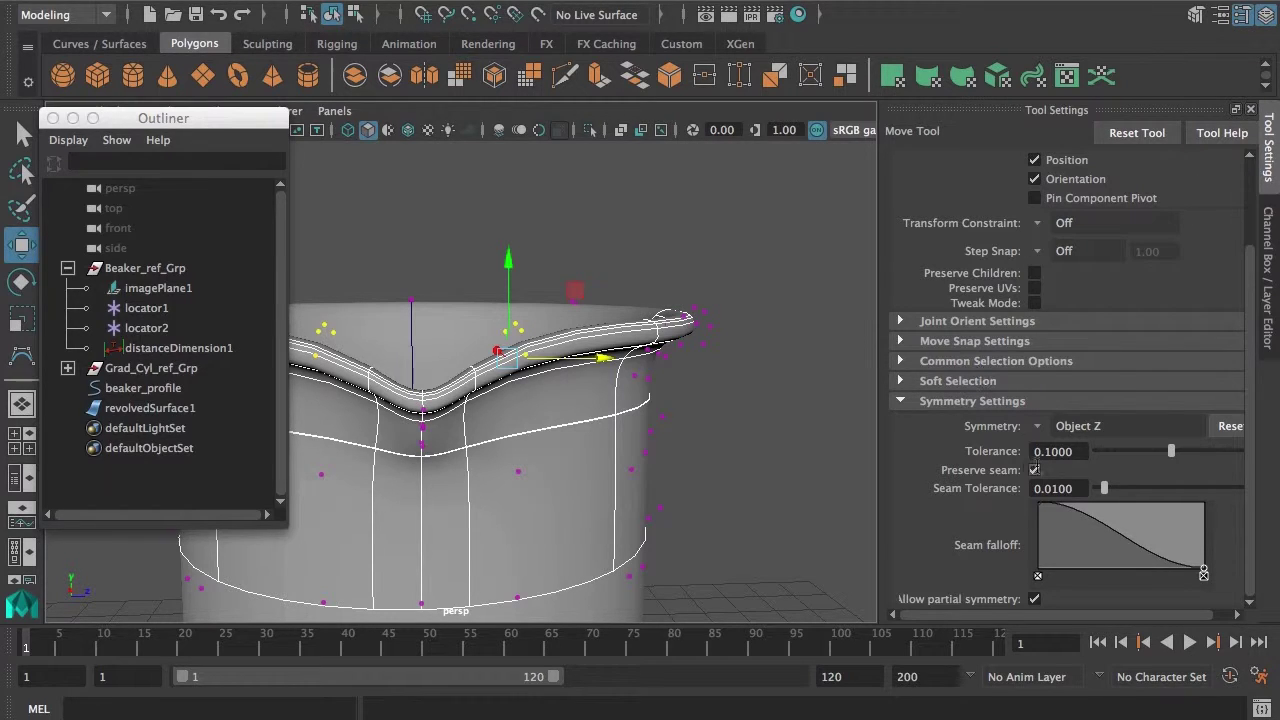
click(1078, 436)
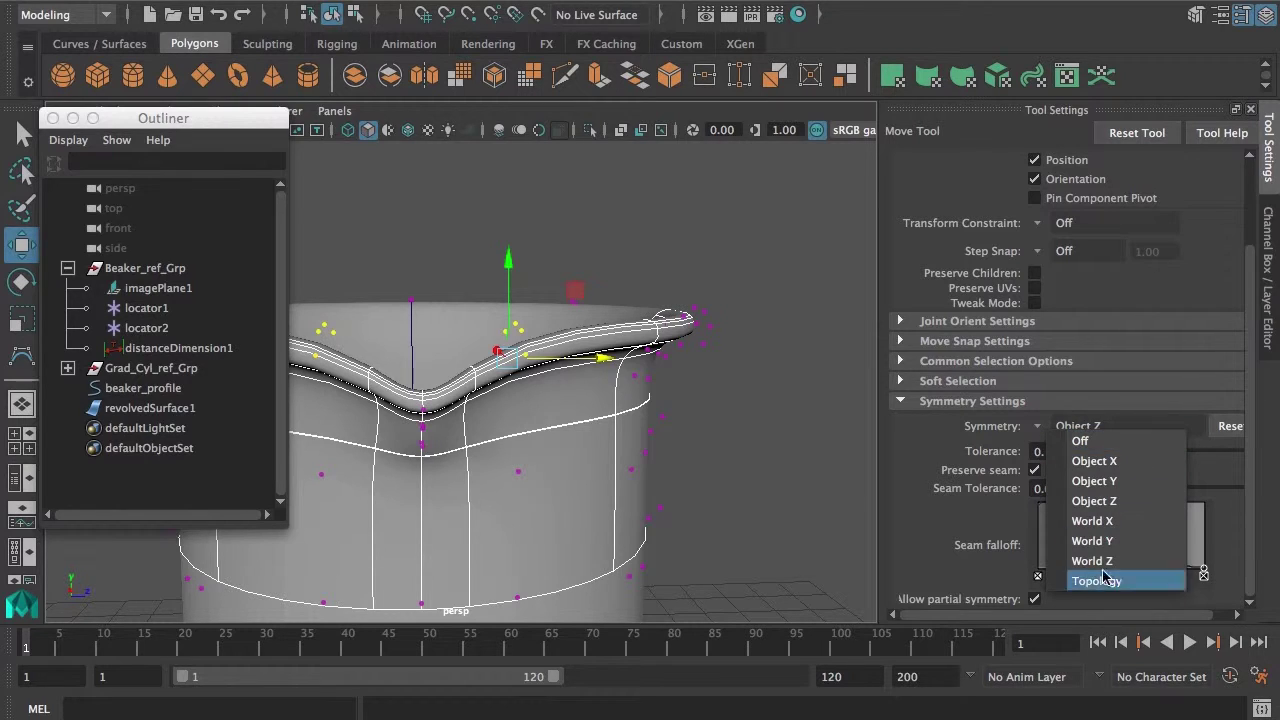
click(1037, 430)
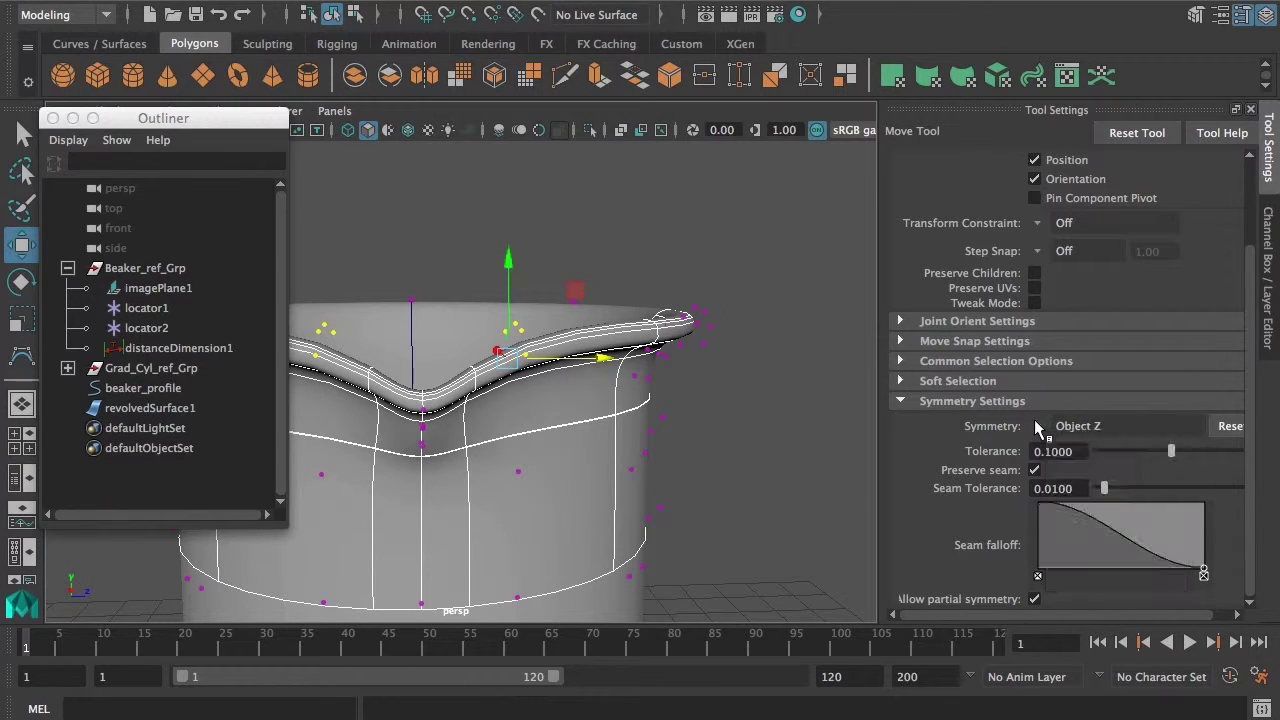
- Select the centre isoparm's control vertices just below the spout tip and move them to smooth the curve into the beaker wall
alt+drag(418, 512, 453, 398)
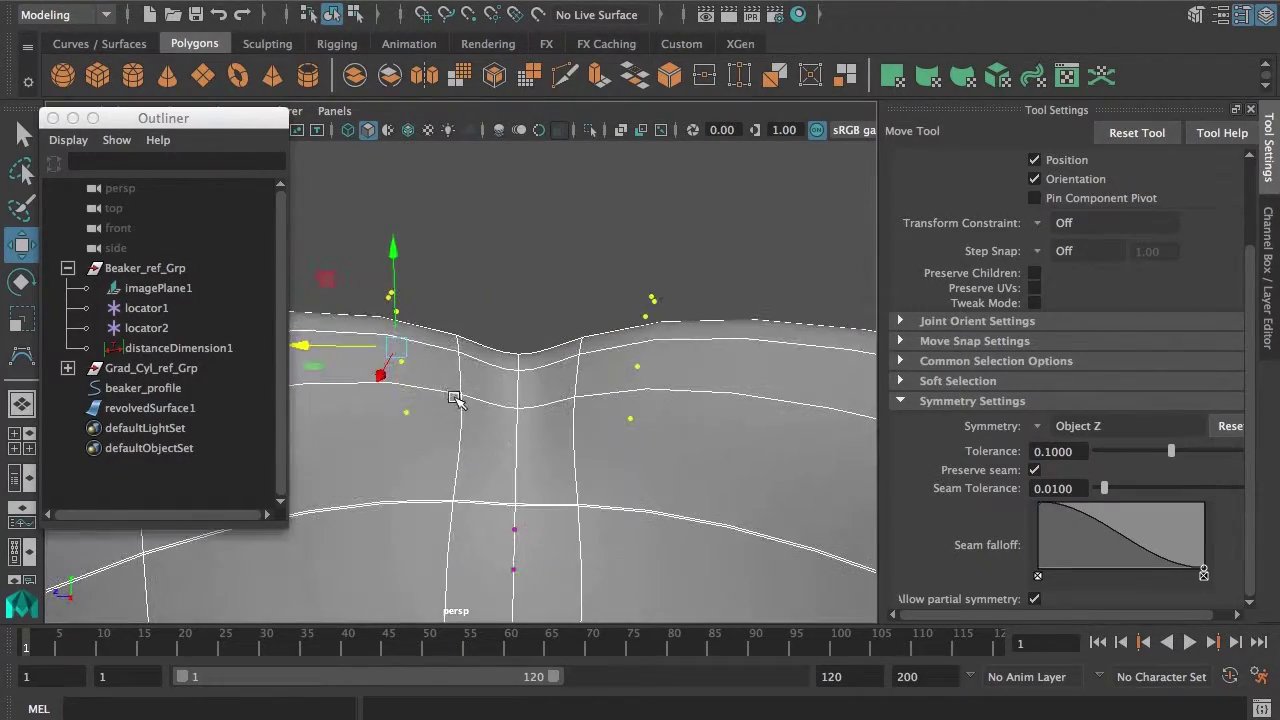
alt+drag(308, 345, 497, 463)
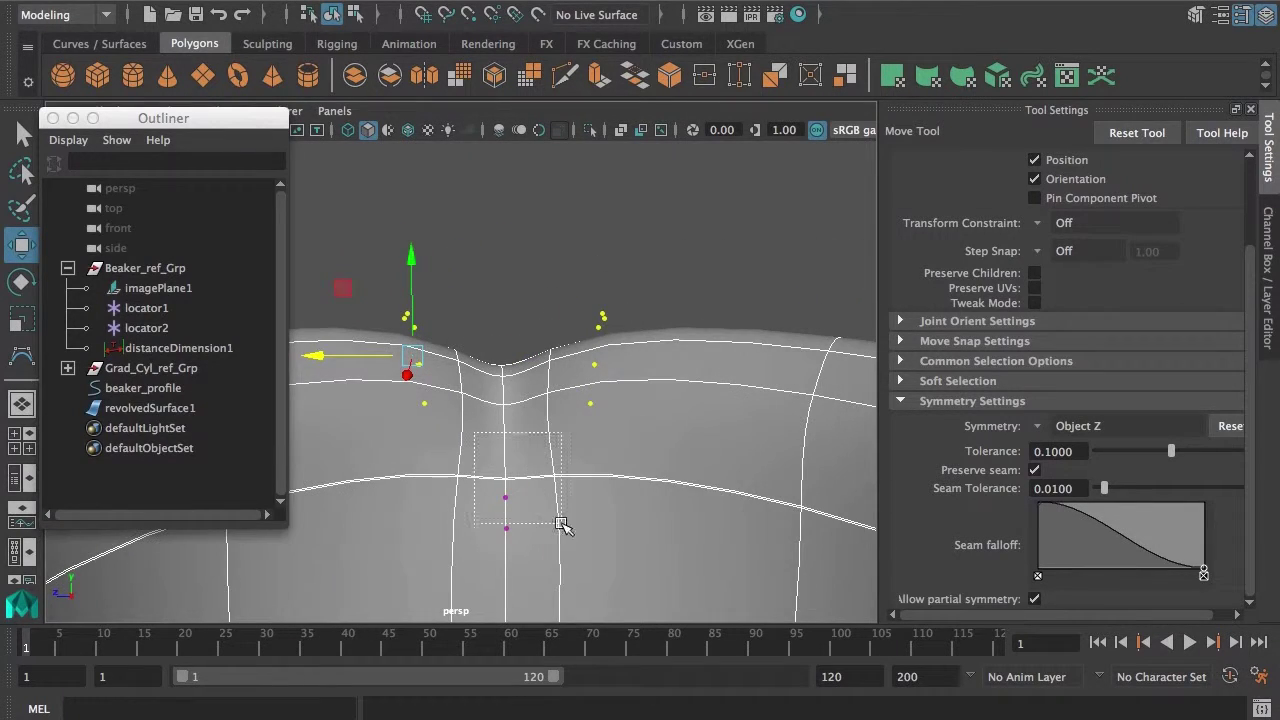
drag(562, 523, 564, 525)
alt+drag(403, 500, 668, 462)
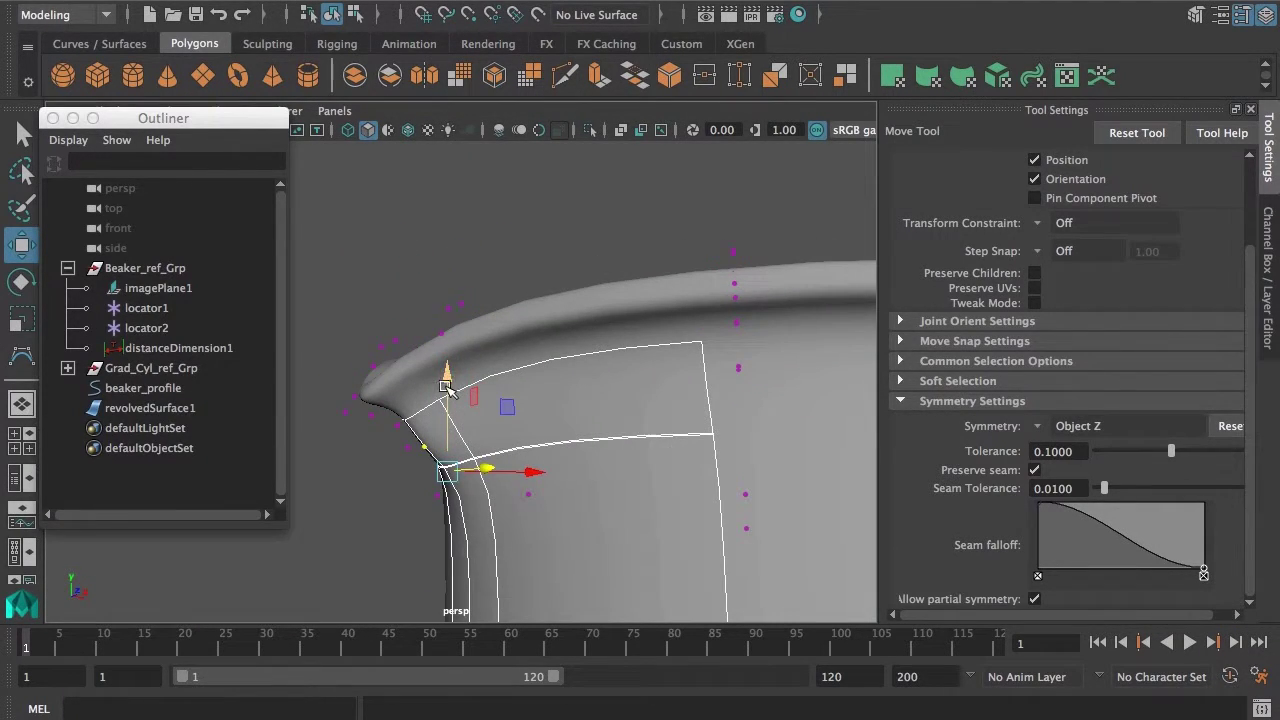
alt+drag(456, 397, 307, 490)
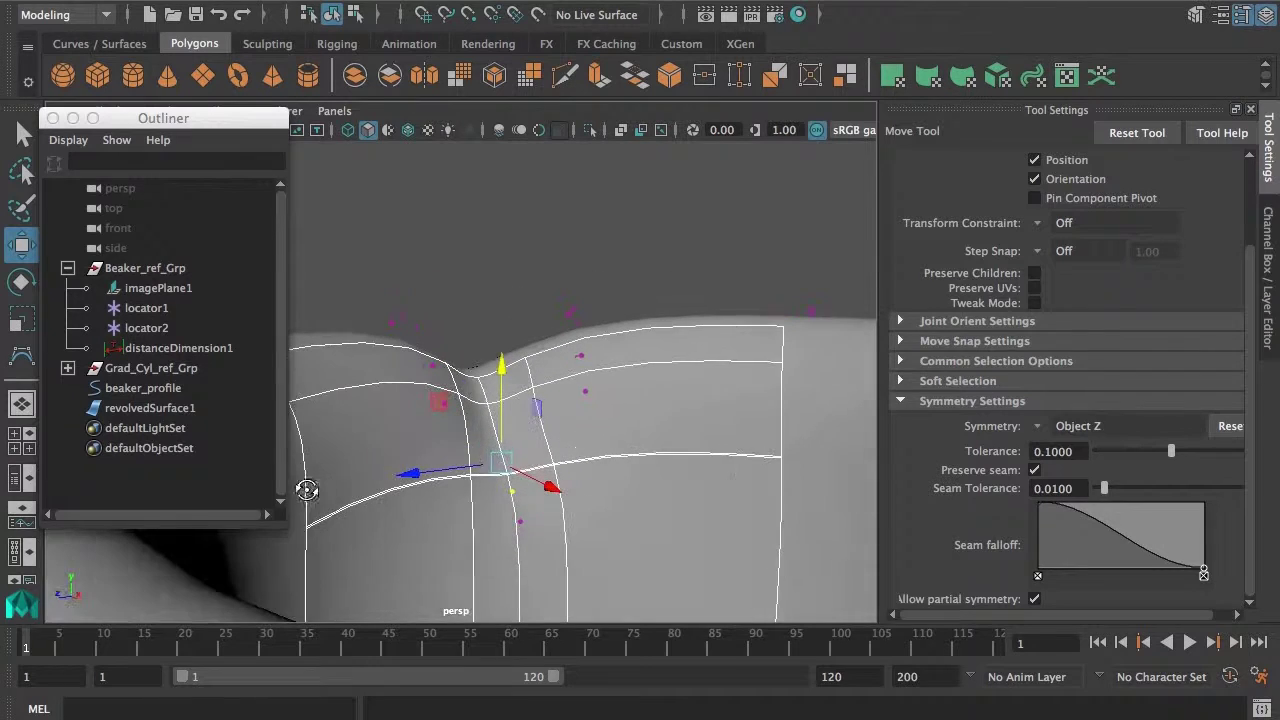
alt+drag(511, 531, 646, 506)
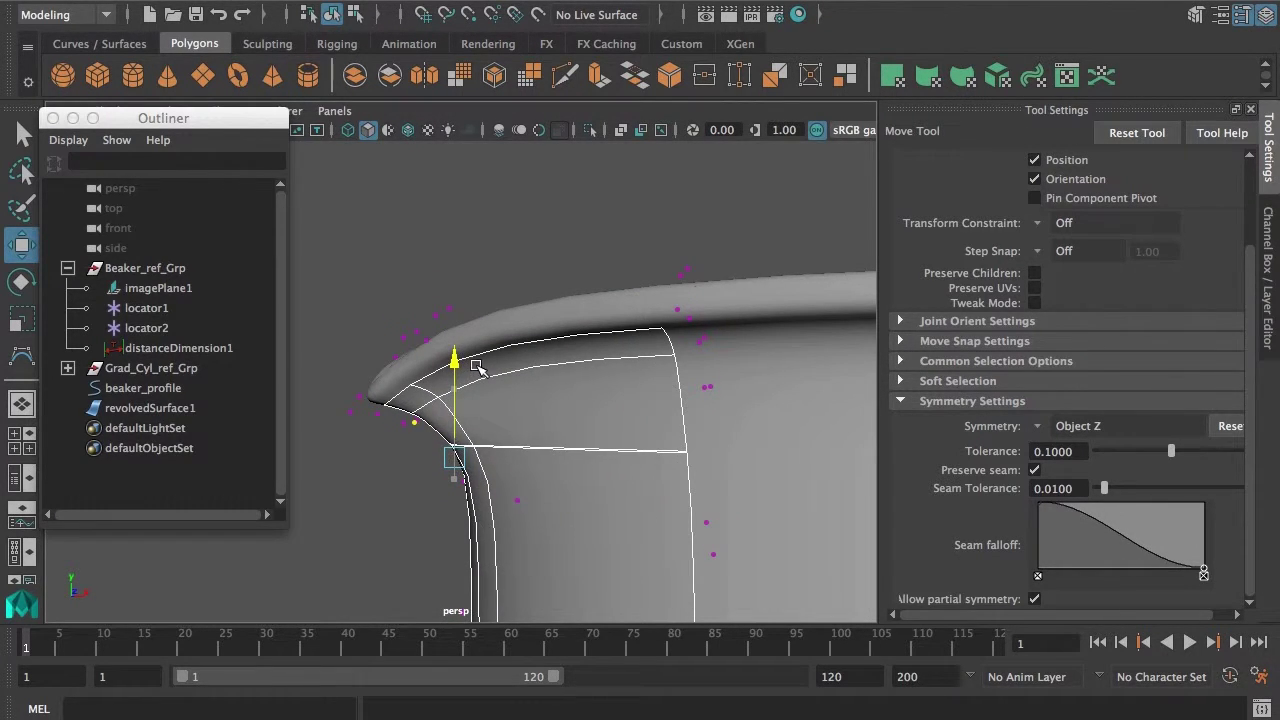
alt+drag(478, 369, 434, 483)
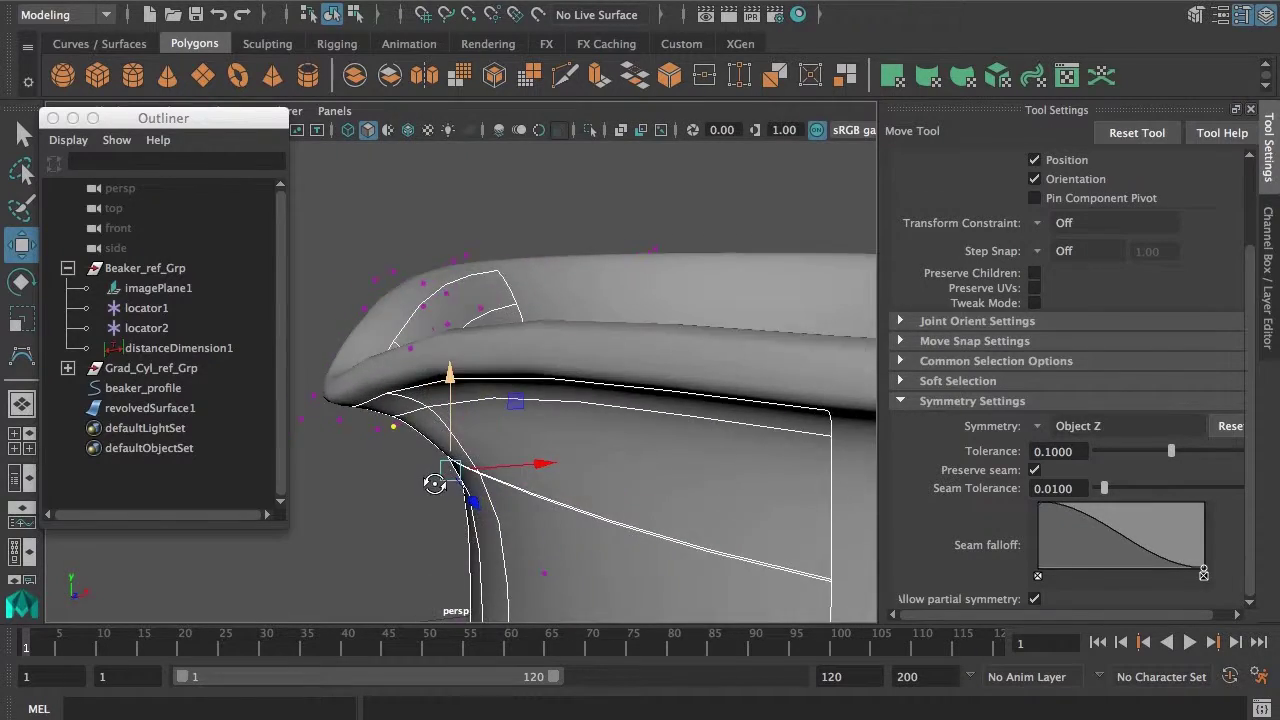
alt+middle_drag(434, 483, 517, 441)
- Pick-walk the control vertex selection back and forth along the rim, ending on the spout's centre control vertex
alt+drag(448, 453, 654, 476)
key(Up)
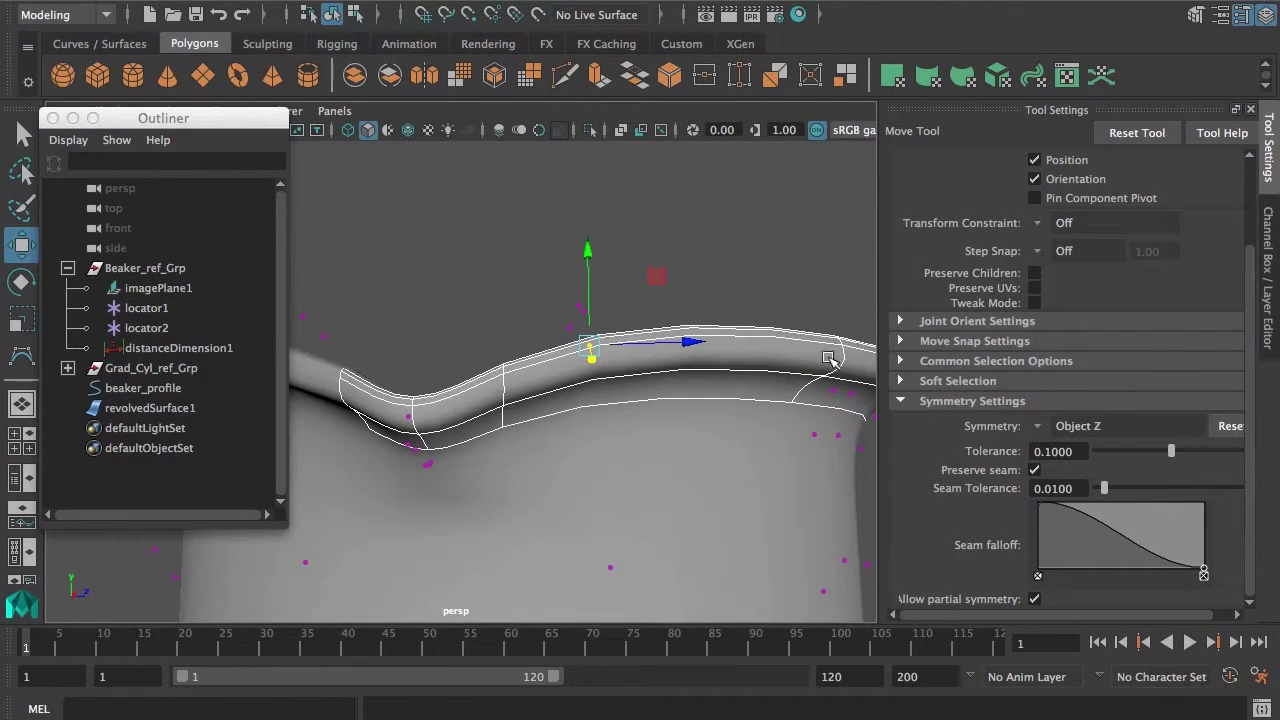
alt+drag(827, 358, 631, 383)
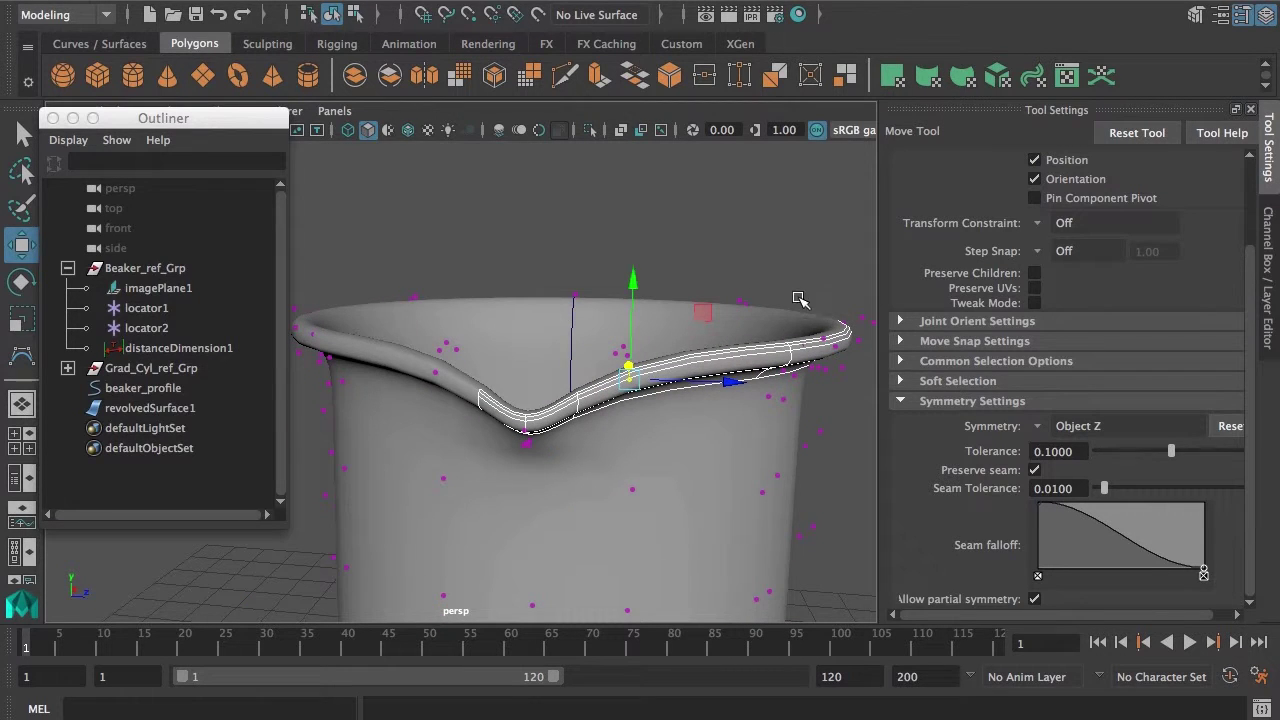
alt+drag(851, 354, 735, 428)
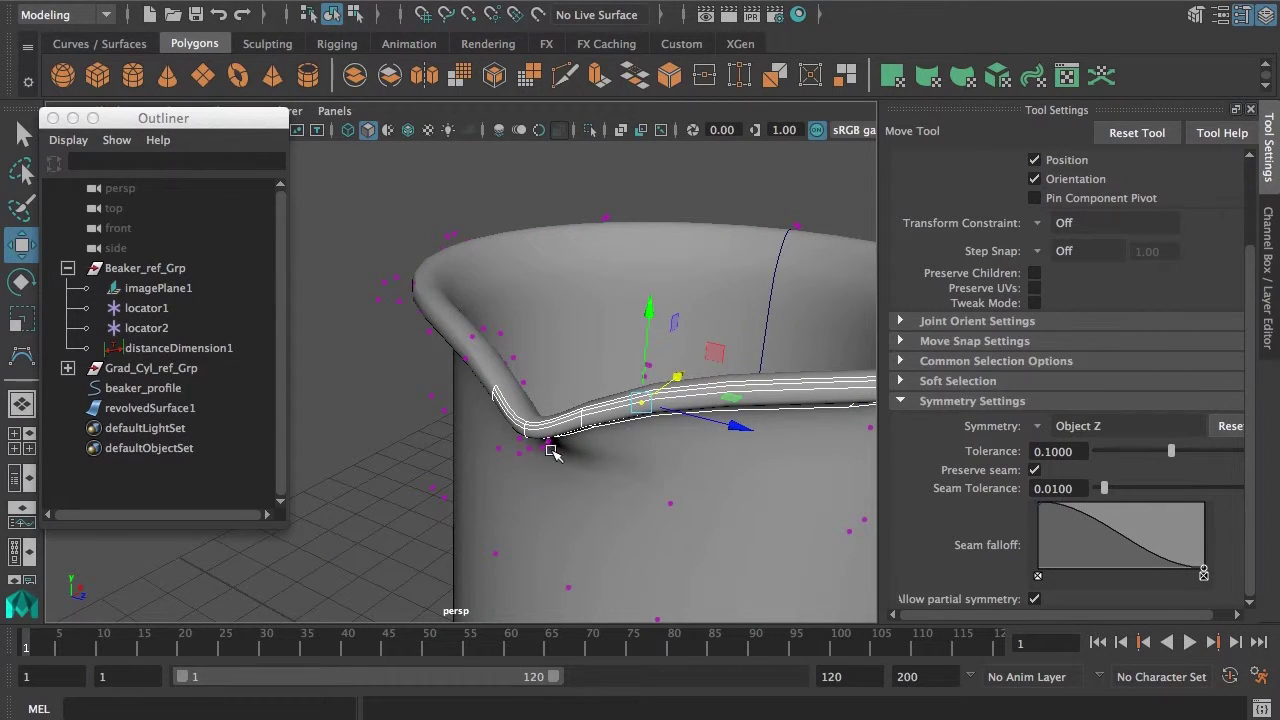
alt+drag(552, 452, 596, 432)
key(Right)
key(Right)
key(Right)
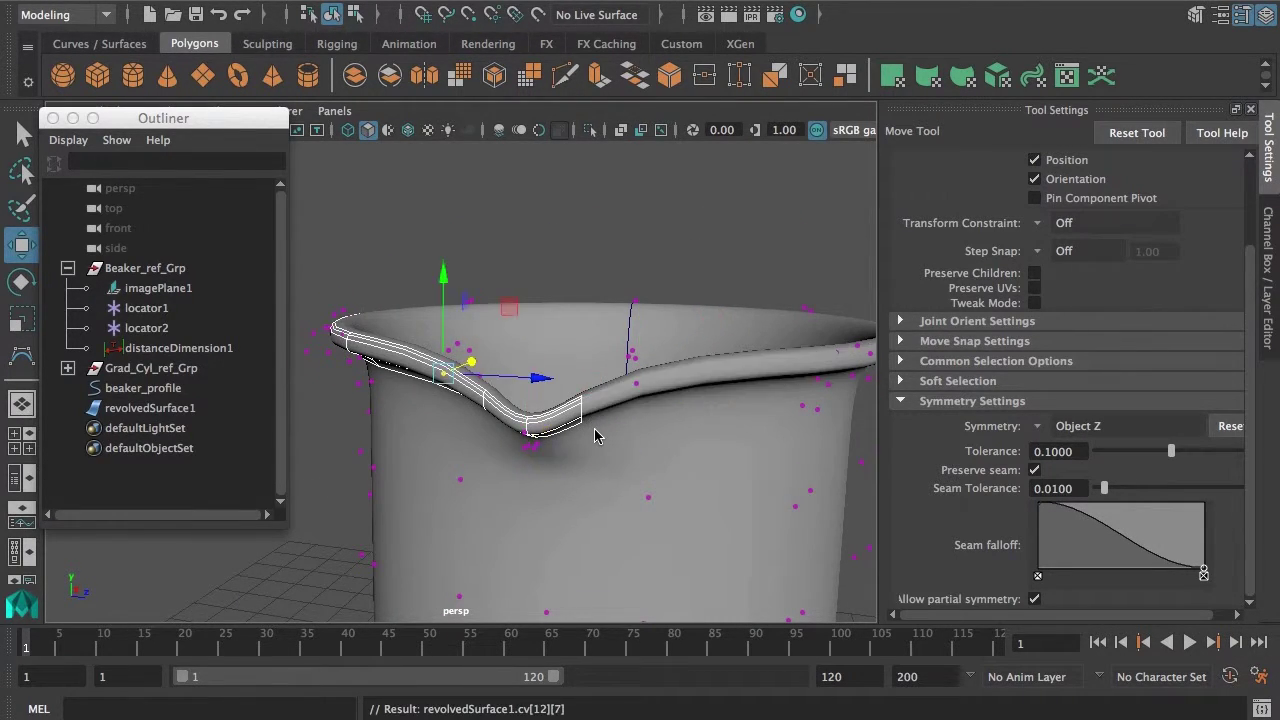
key(Left)
key(Left)
key(Left)
key(Left)
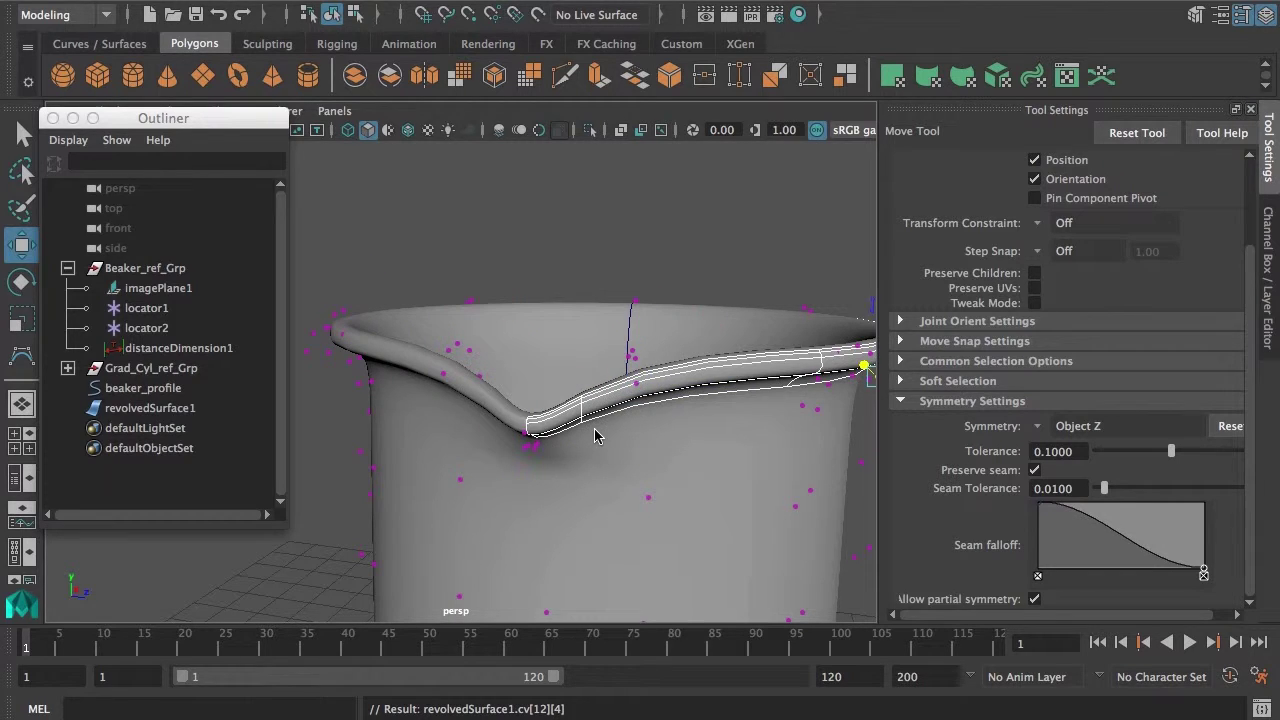
key(Right)
key(Right)
key(Right)
key(Left)
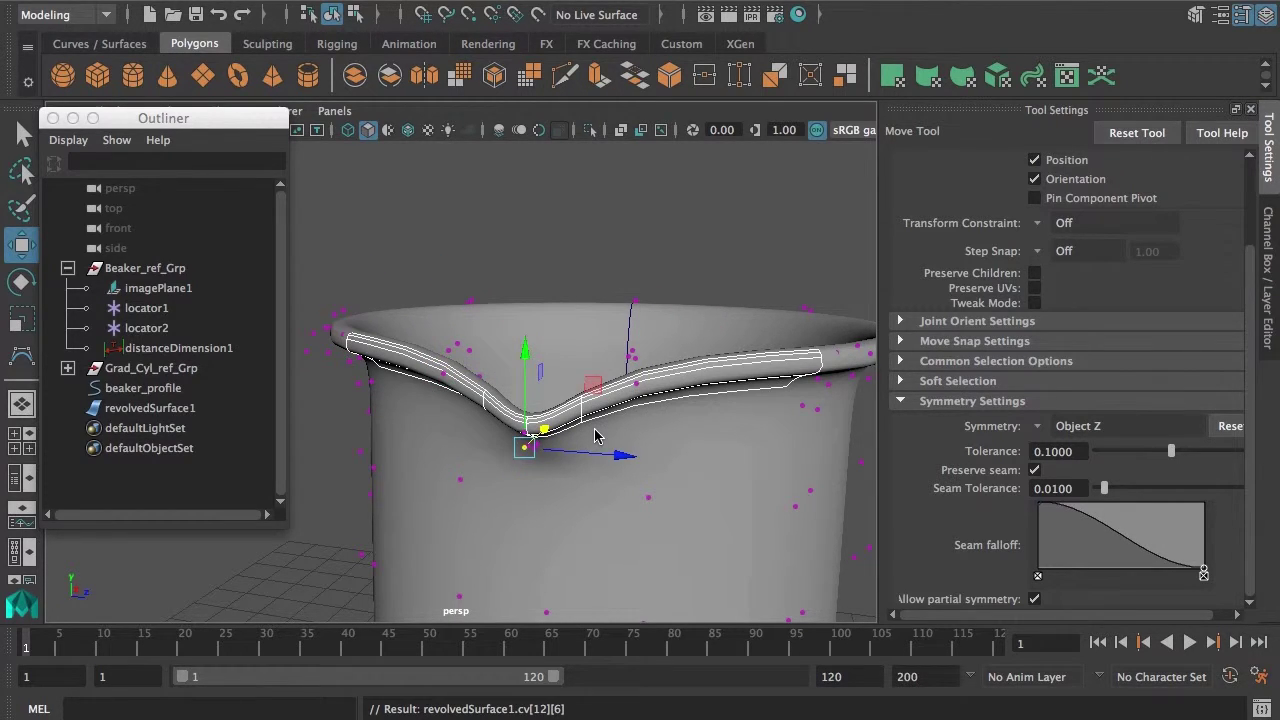
- Pick-walk the selection down the spout's centre isoparm and back up to the control vertex just below the spout tip, cv[10][6]
key(Down)
key(Down)
key(Down)
key(Down)
key(Down)
key(Down)
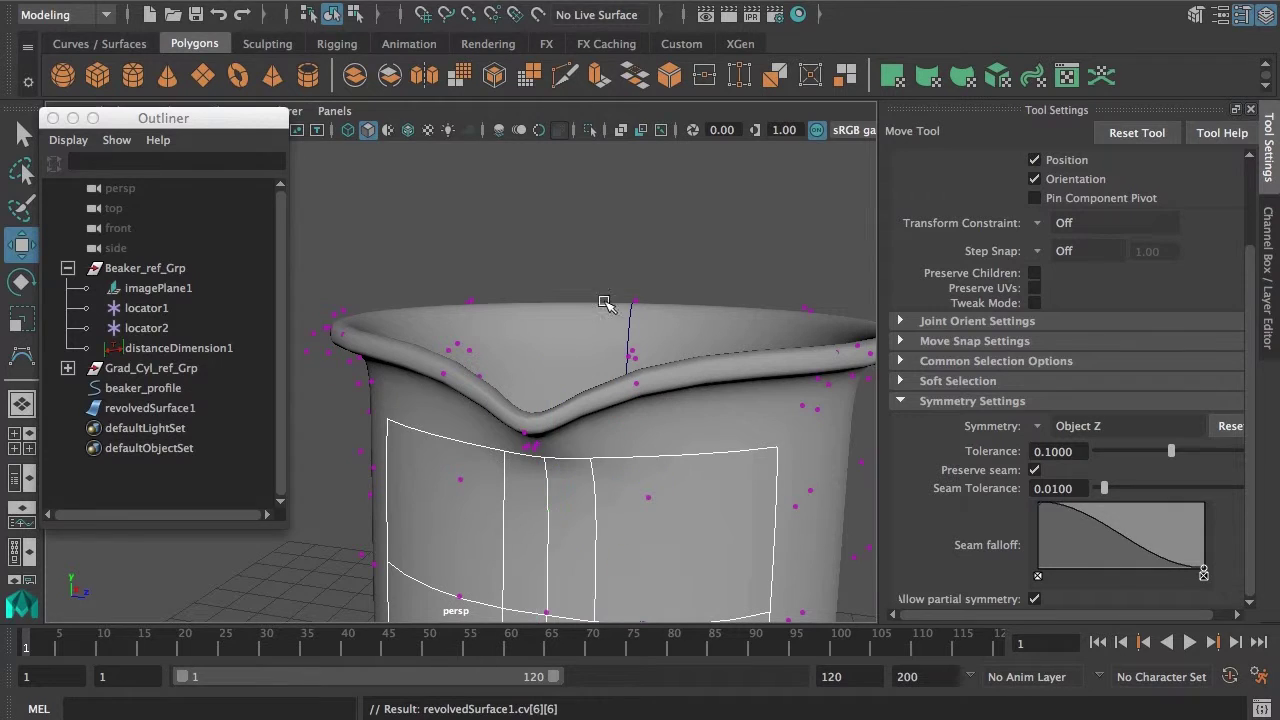
key(Up)
key(Up)
key(Up)
key(Up)
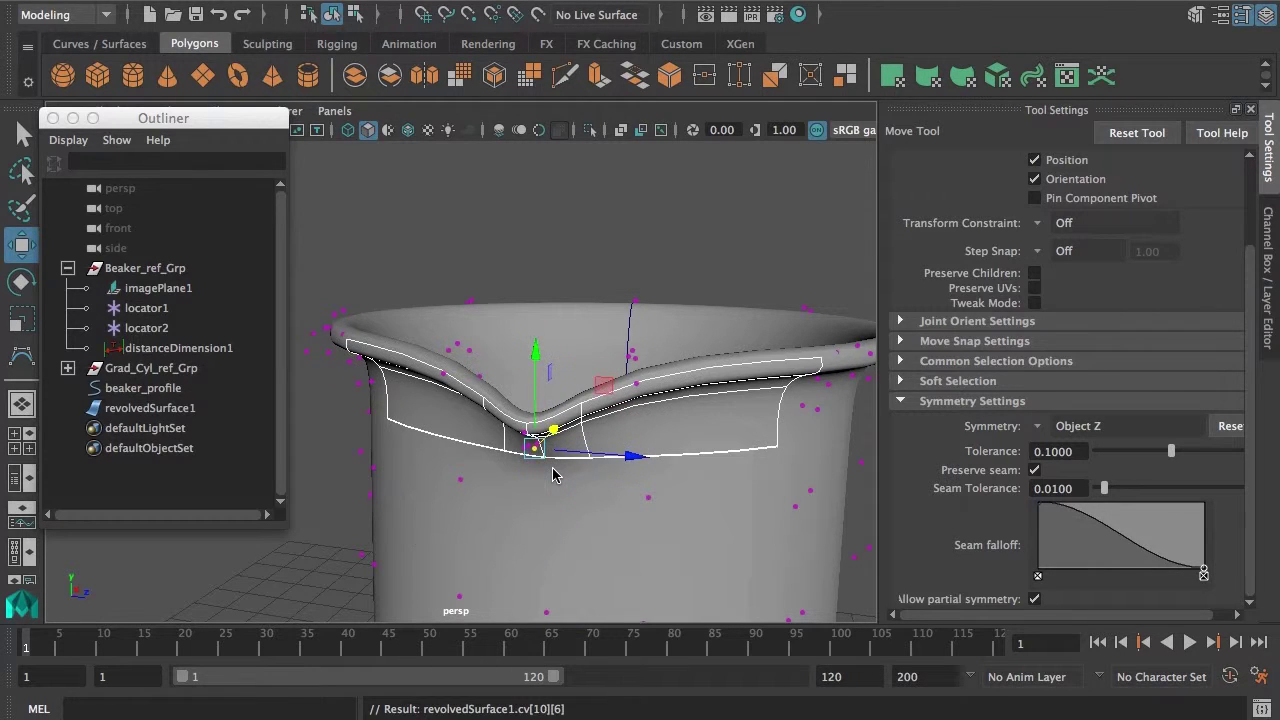
- Adjust the height of the spout's centre control vertices on top of the lip, including cv[16][6]
alt+drag(557, 470, 425, 427)
drag(506, 389, 498, 415)
click(528, 376)
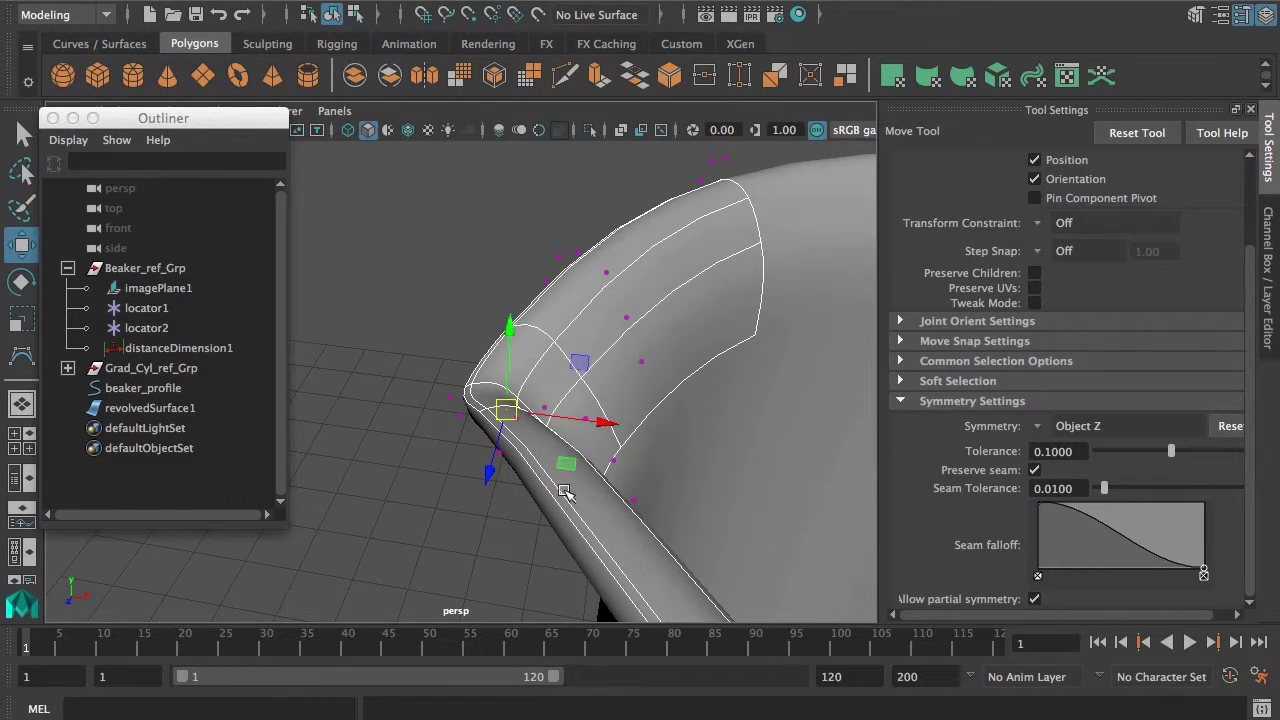
alt+drag(565, 492, 541, 374)
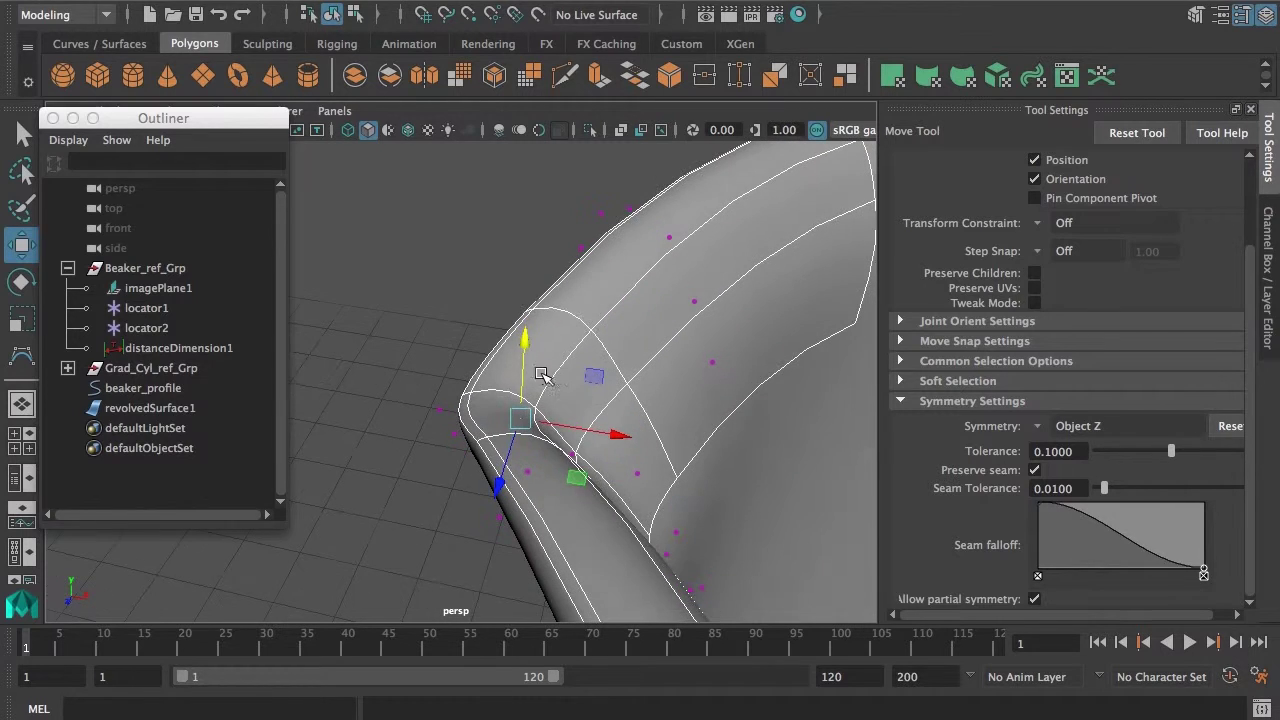
click(533, 368)
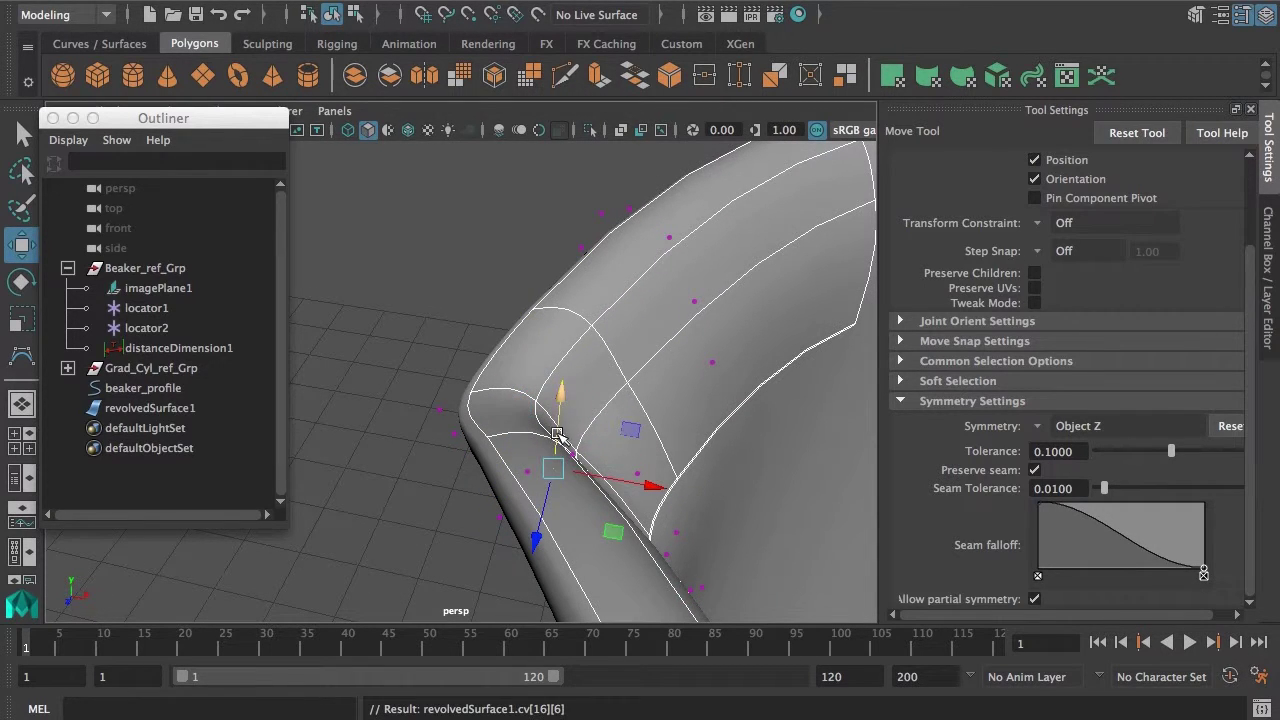
drag(557, 437, 510, 322)
- Switch the surface to hull selection, try scaling the hull ring just below the rim, and undo the scaling
right_drag(510, 322, 414, 383)
alt+drag(665, 408, 497, 382)
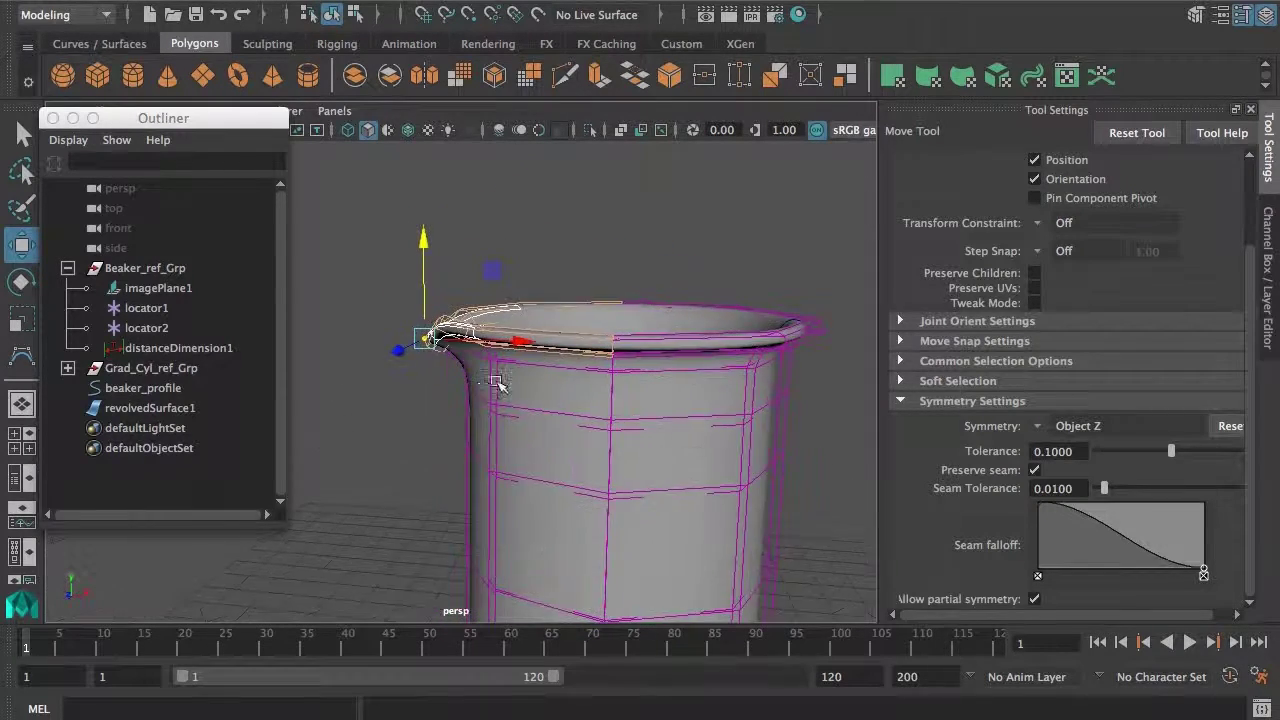
alt+right_drag(497, 382, 495, 429)
click(524, 432)
click(542, 419)
alt+drag(495, 429, 581, 340)
drag(597, 297, 692, 372)
alt+right_drag(692, 372, 797, 382)
click(800, 352)
alt+drag(800, 353, 619, 361)
key(r)
drag(434, 358, 431, 360)
key(z)
- Display the beaker profile curve's control vertices and adjust the one just below the rim along the X axis
alt+drag(597, 413, 675, 398)
alt+right_drag(675, 398, 520, 424)
alt+drag(540, 411, 545, 448)
alt+right_drag(560, 445, 720, 437)
alt+middle_drag(720, 437, 526, 419)
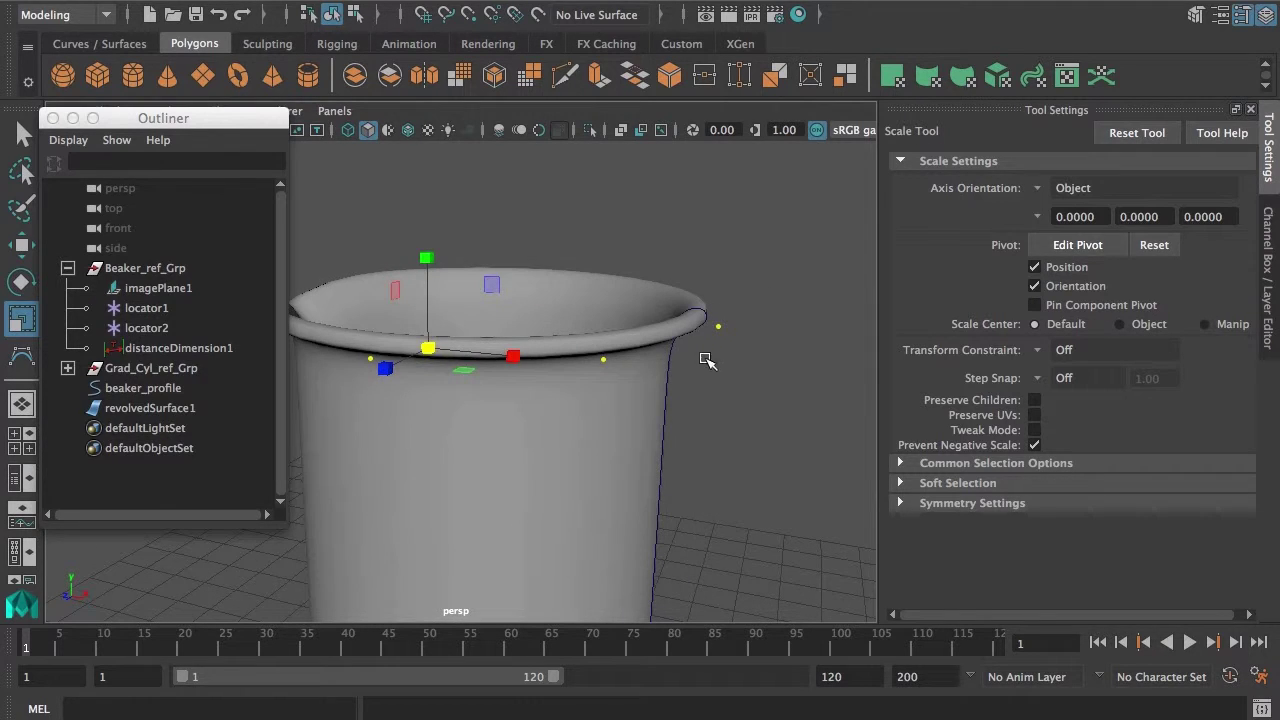
click(669, 366)
right_drag(737, 360, 634, 360)
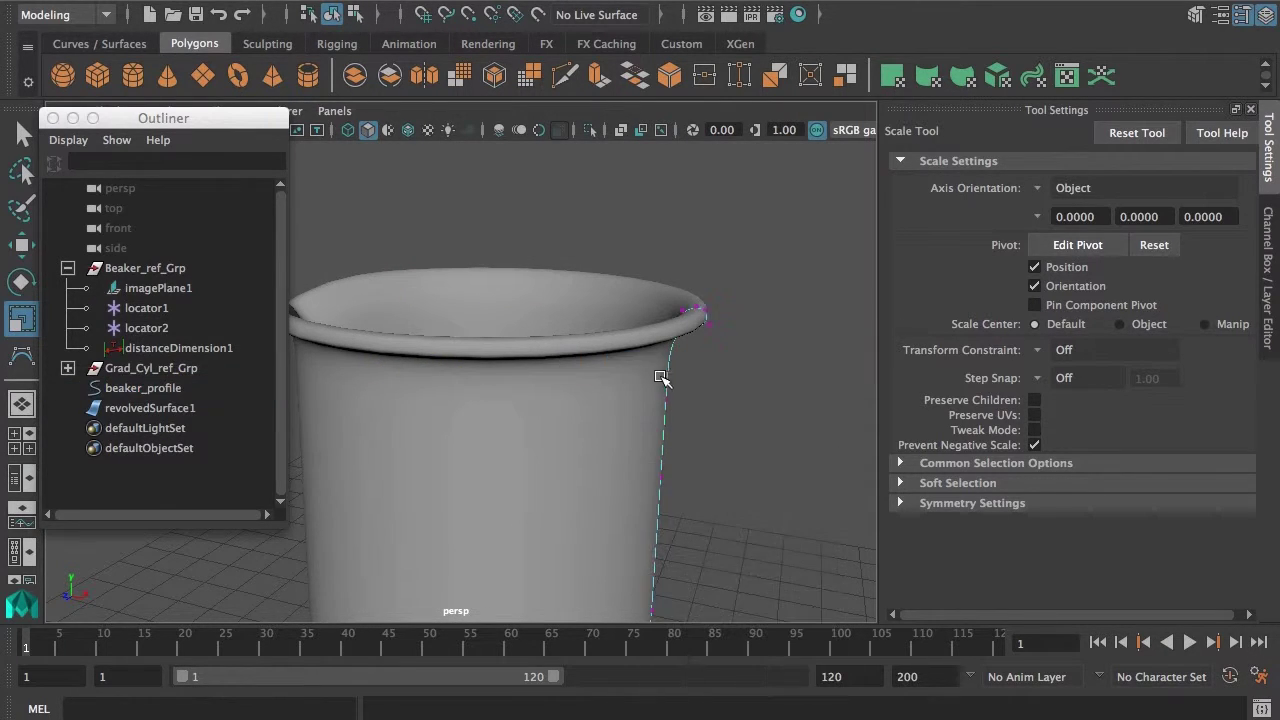
alt+drag(634, 360, 689, 316)
key(w)
click(707, 318)
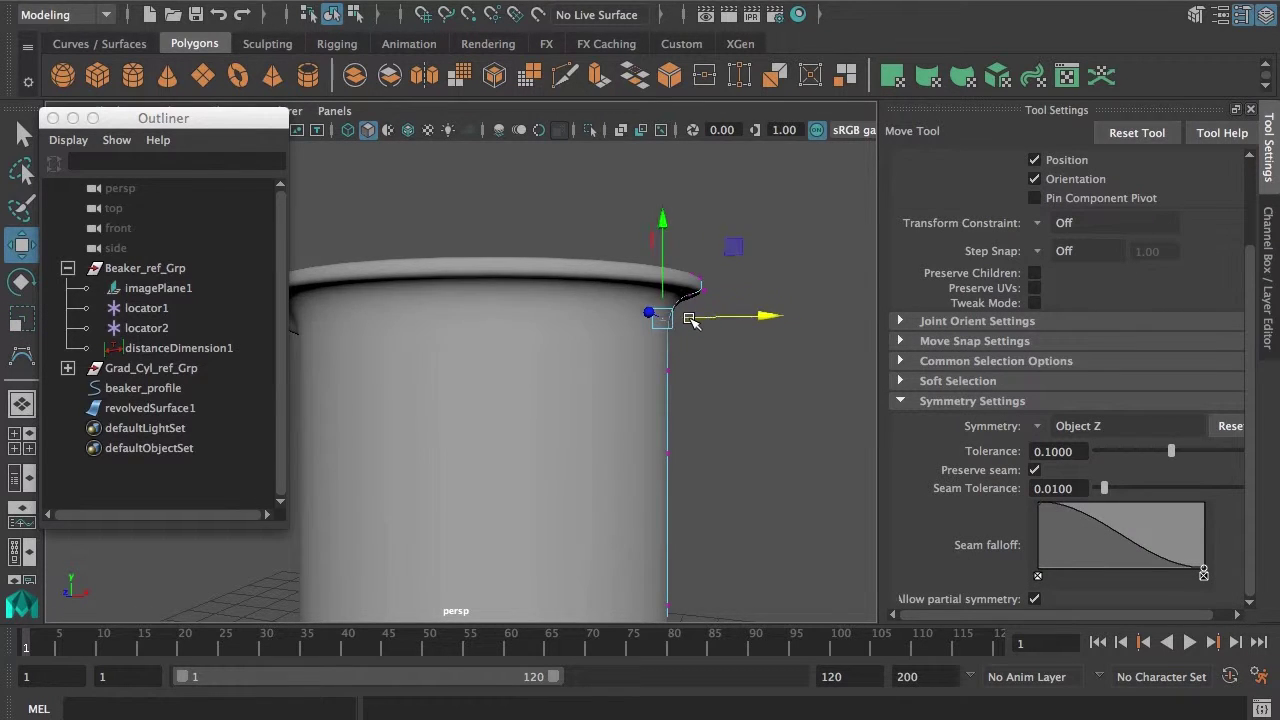
- Return to object selection, clear the selection, and examine the whole beaker and its spout from several angles
alt+right_drag(693, 404, 440, 408)
click(516, 391)
alt+drag(440, 408, 458, 429)
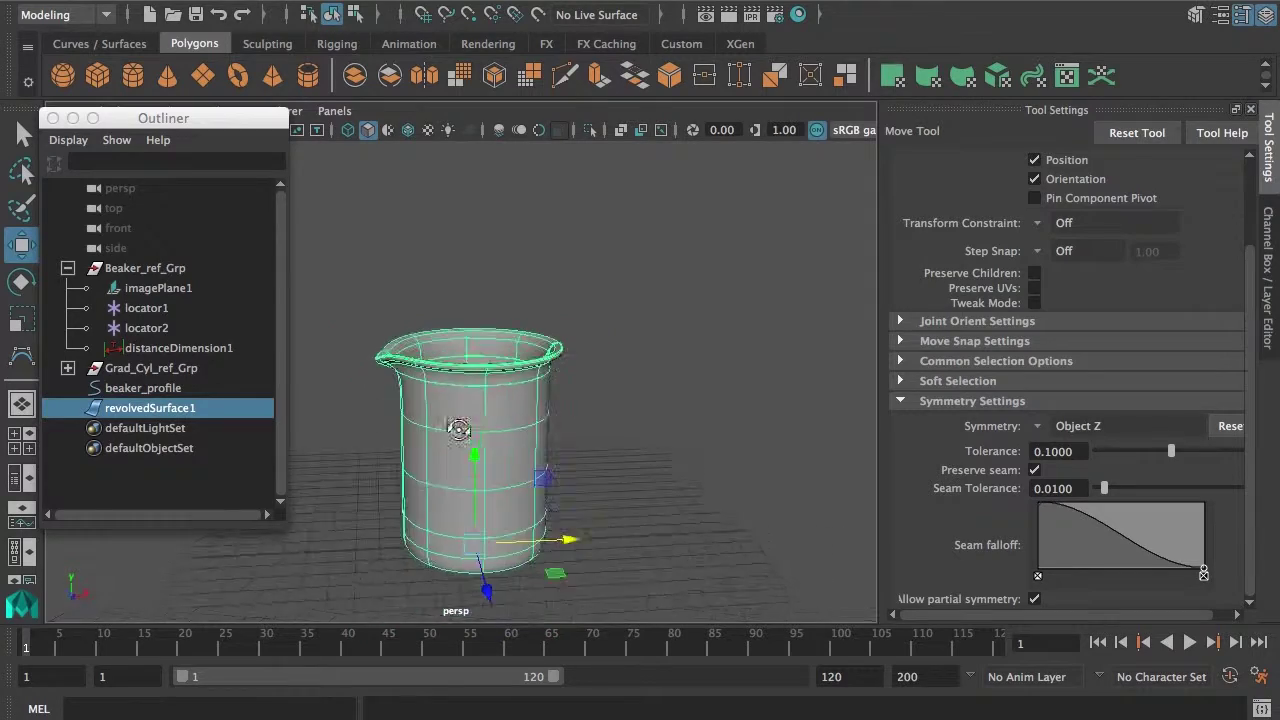
alt+right_drag(458, 429, 486, 458)
alt+middle_drag(486, 458, 520, 408)
alt+right_drag(556, 401, 440, 408)
alt+drag(440, 408, 429, 443)
click(660, 464)
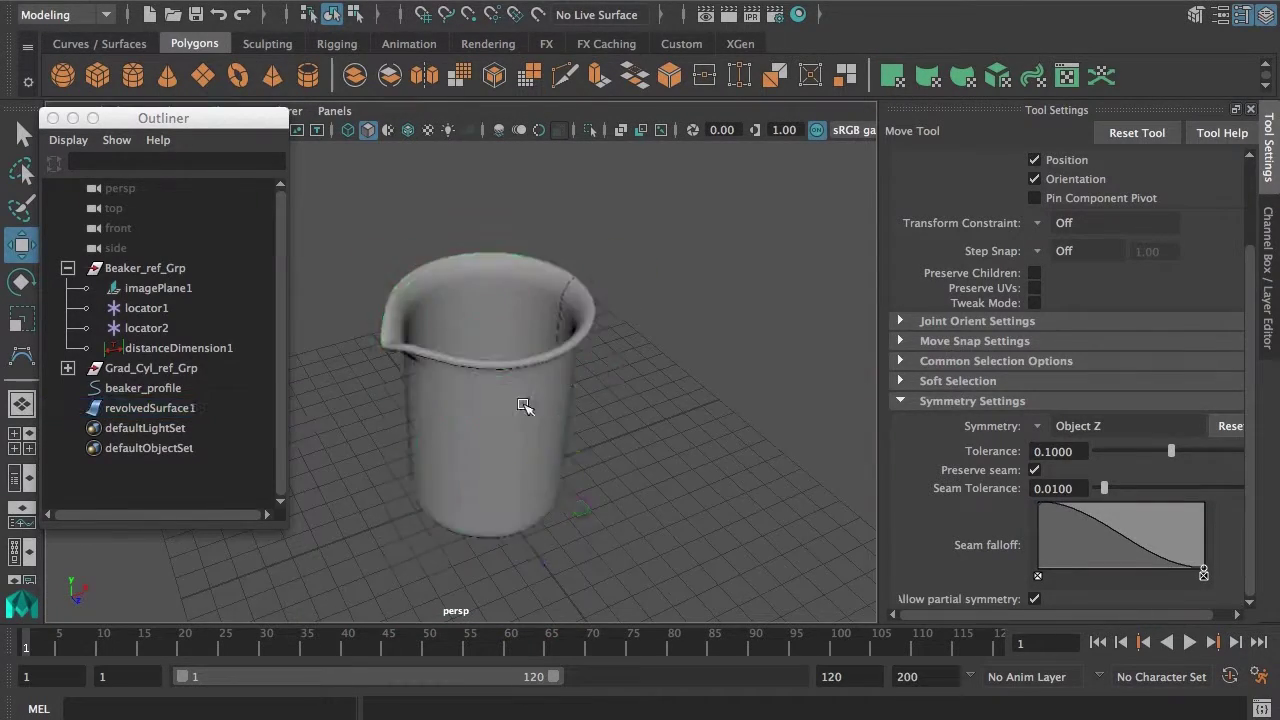
alt+drag(523, 405, 556, 386)
alt+right_drag(333, 404, 443, 409)
alt+drag(443, 409, 514, 434)
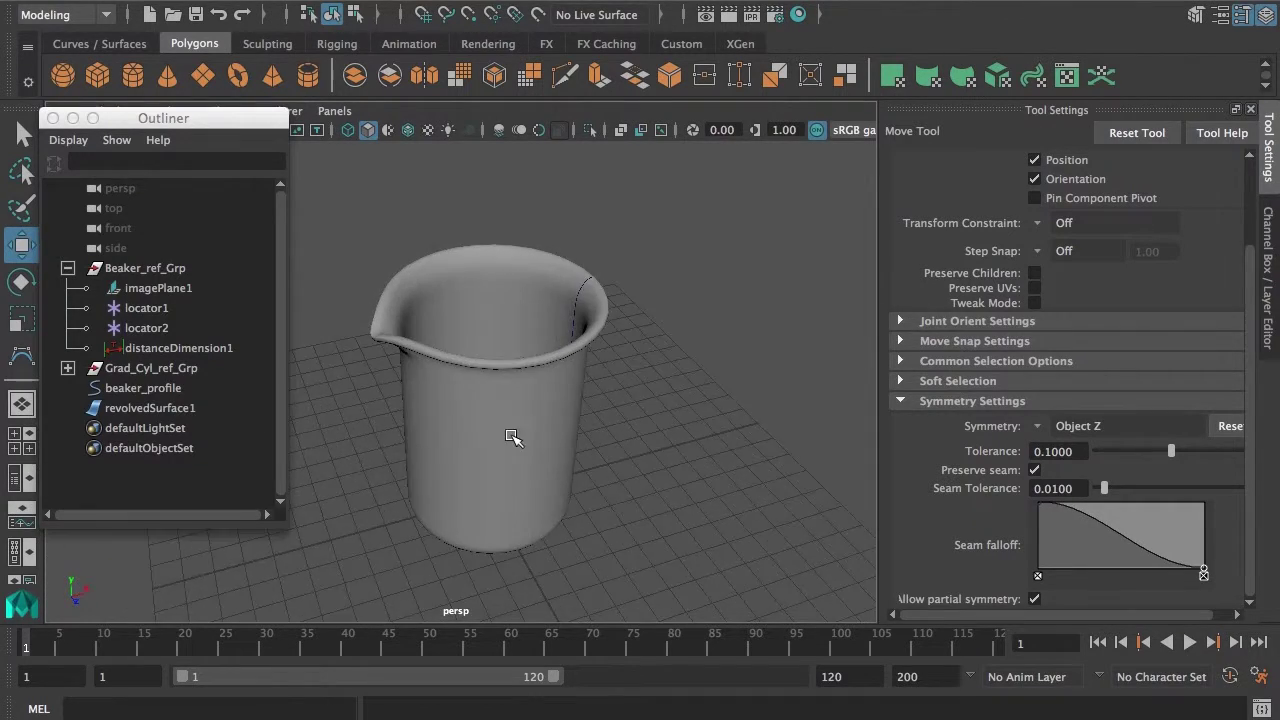